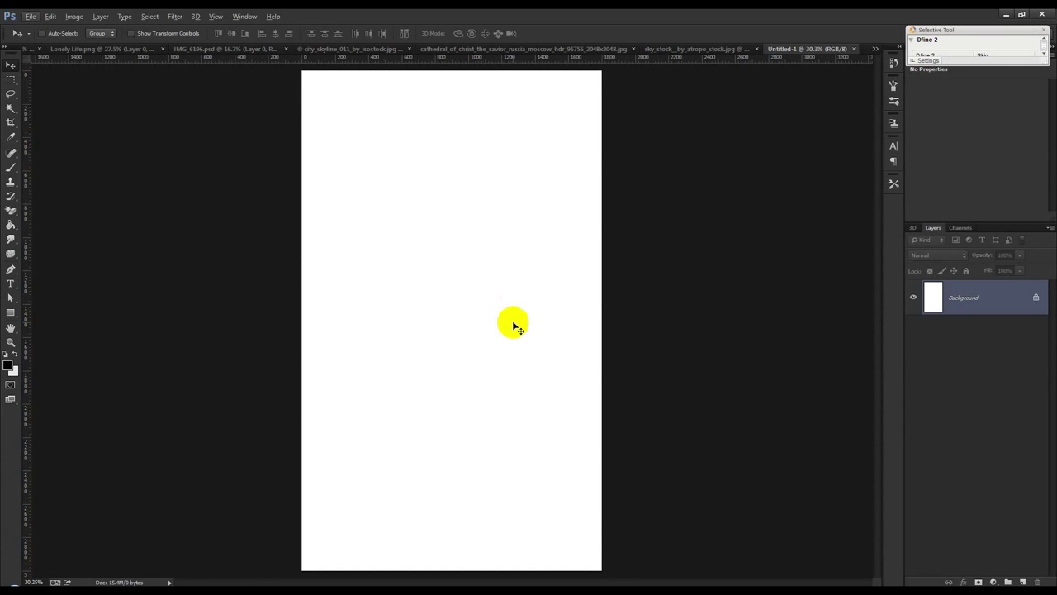
# Review the Lonely Life, IMG_6196 and skyline documents, then return to Untitled-1.
pyautogui.scroll(-1, 526, 318)
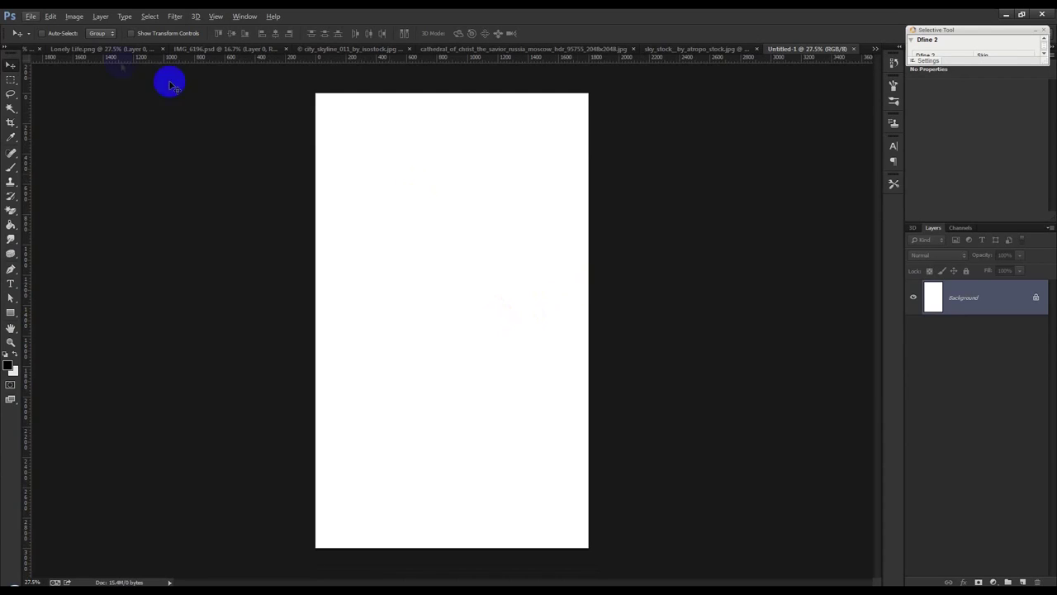
pyautogui.click(60, 50)
pyautogui.click(262, 50)
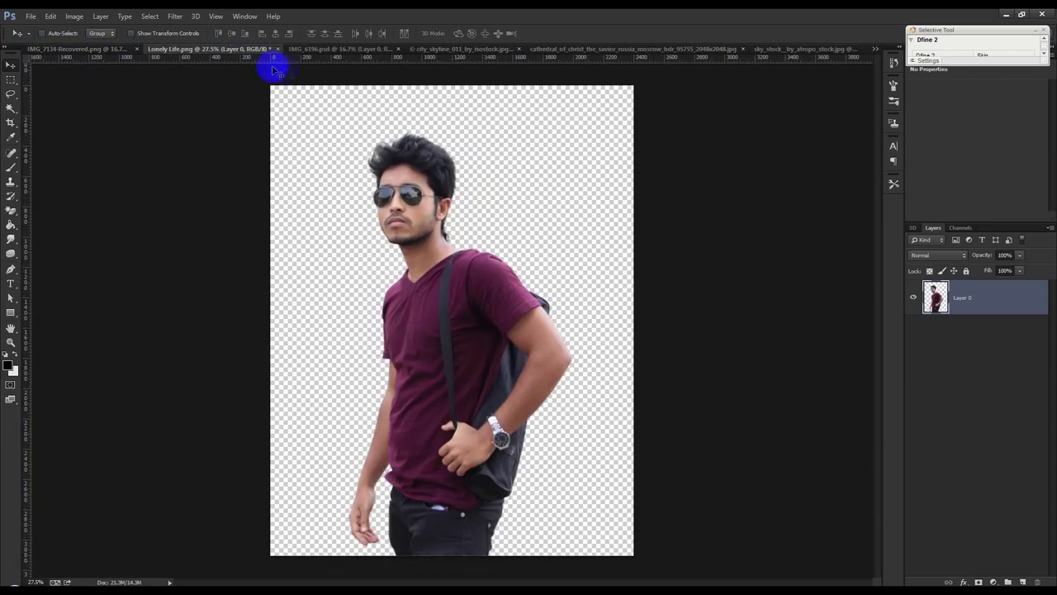
pyautogui.click(319, 48)
pyautogui.click(425, 47)
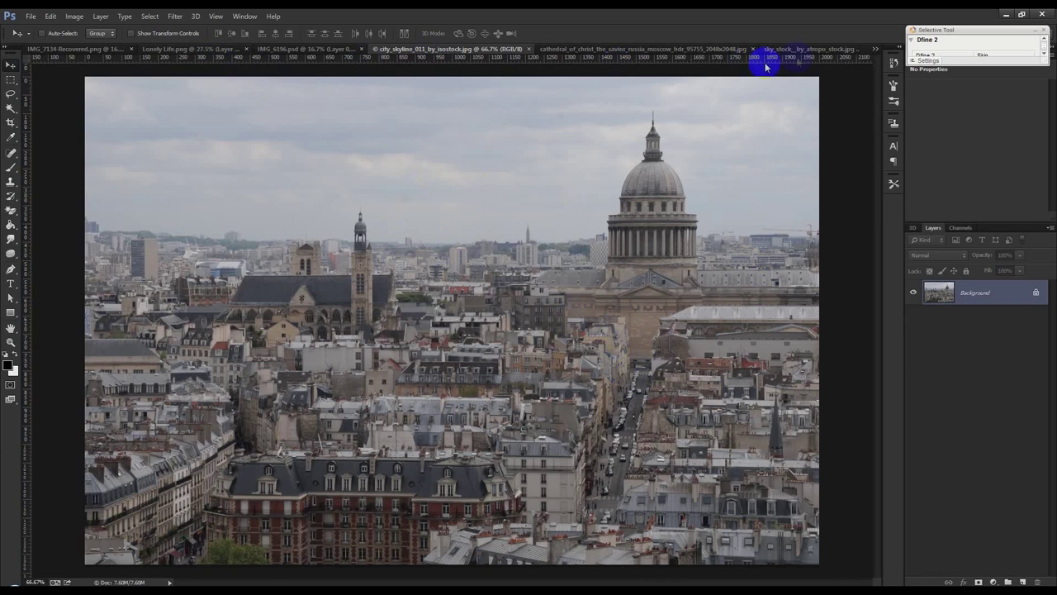
pyautogui.click(874, 49)
pyautogui.click(671, 136)
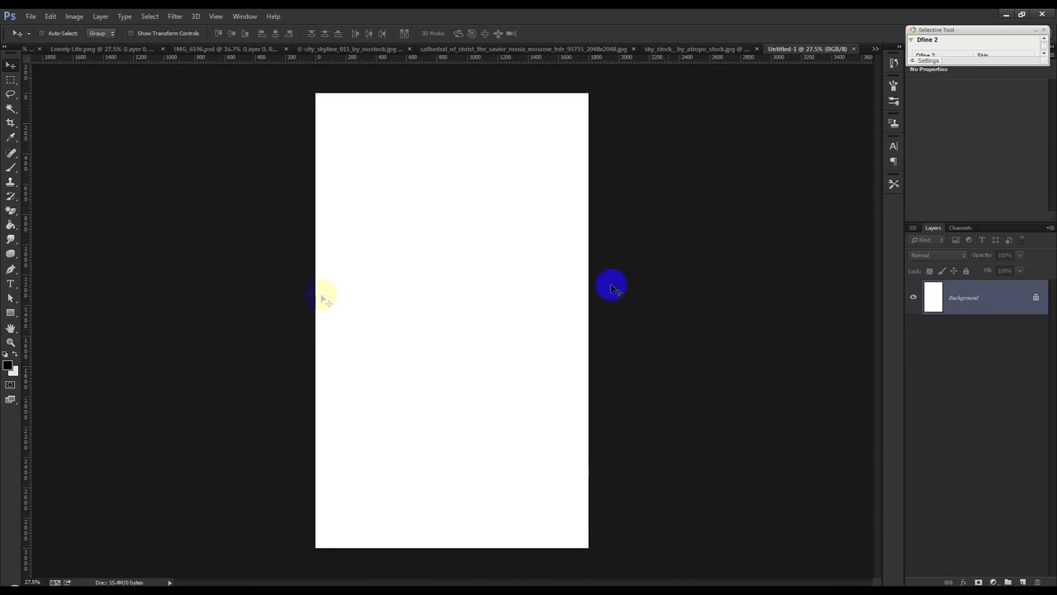
# Add a #747474 grey solid color fill layer and delete the white Background layer.
pyautogui.click(994, 581)
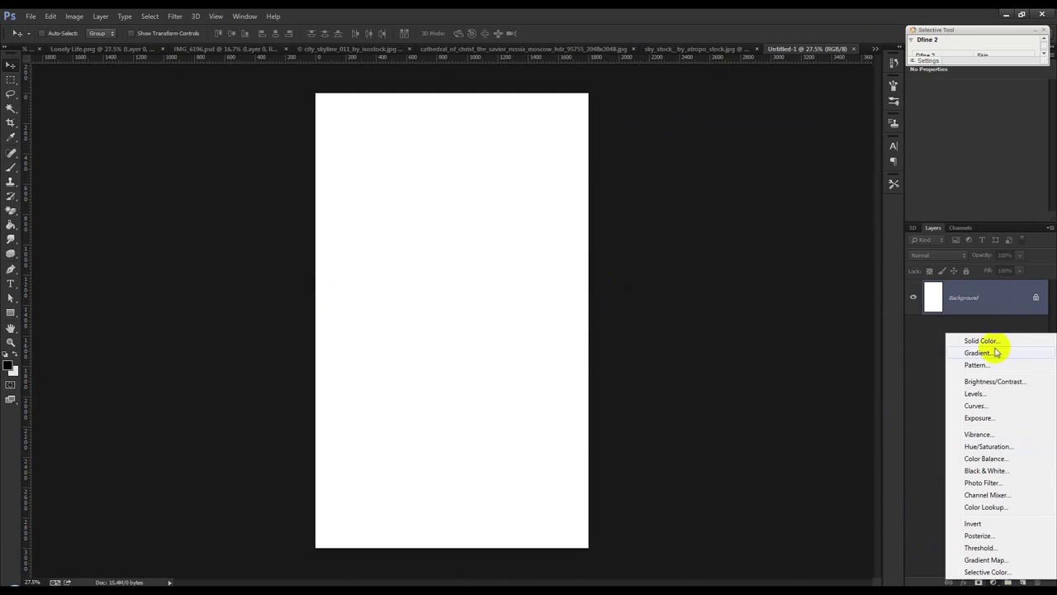
pyautogui.click(990, 342)
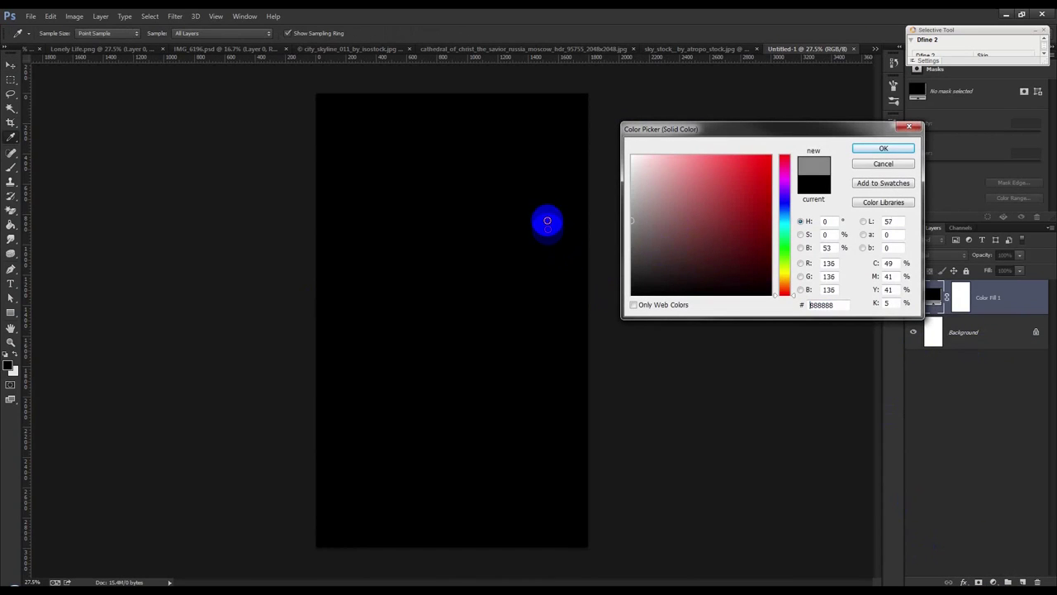
pyautogui.moveTo(700, 276); pyautogui.dragTo(633, 239)
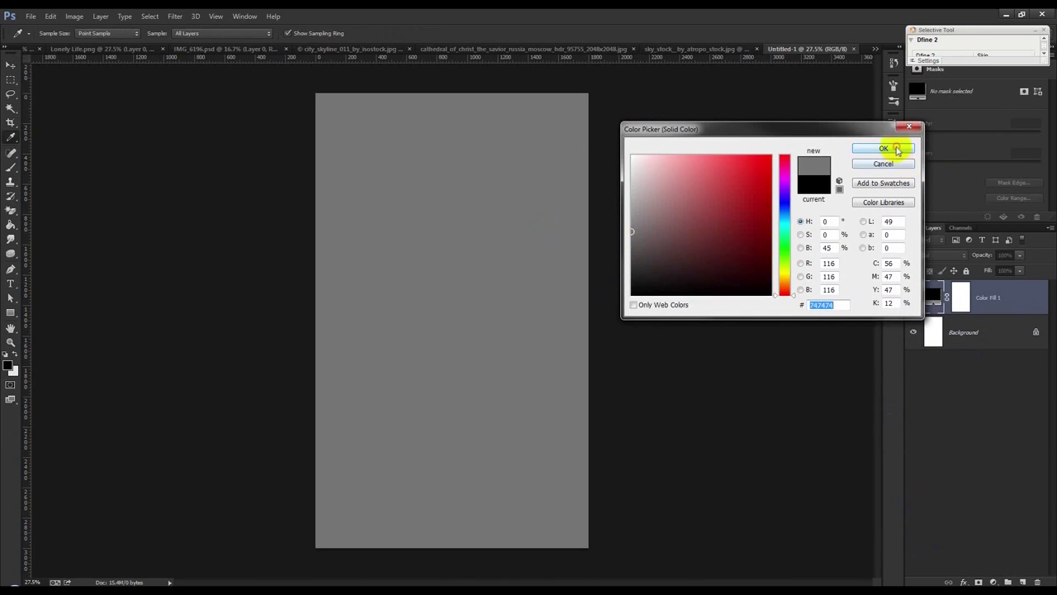
pyautogui.click(884, 148)
pyautogui.moveTo(998, 332); pyautogui.dragTo(1037, 582)
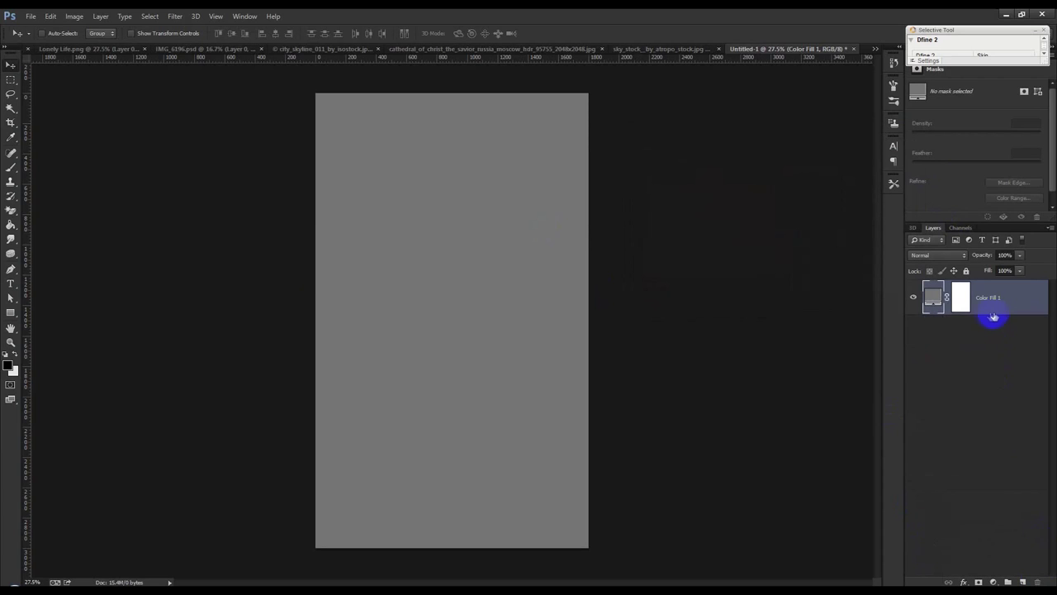
# Save the document as Movie Poster.psd.
pyautogui.hotkey('ctrl', 's')
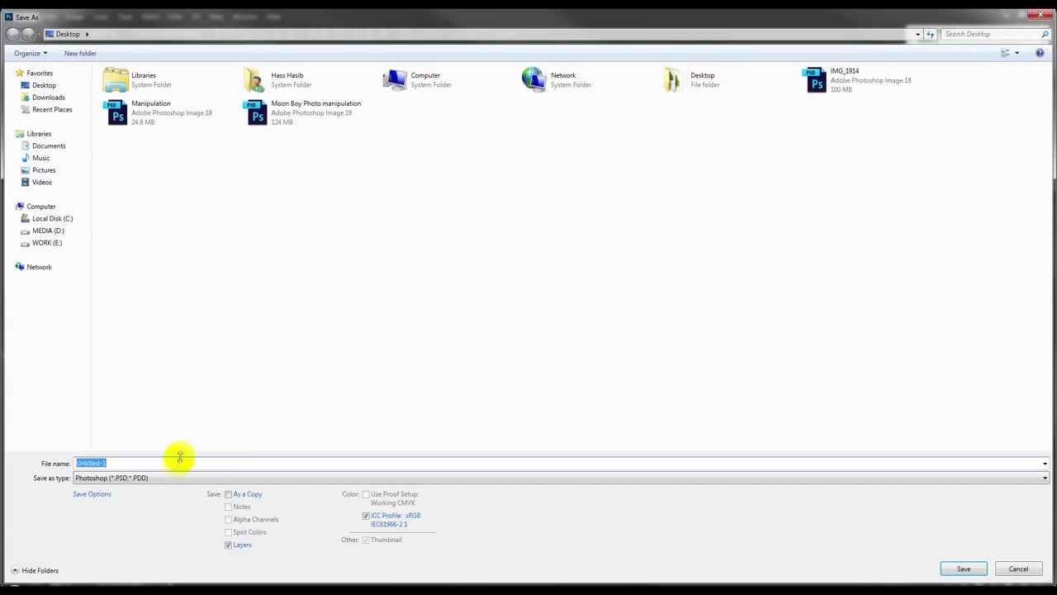
pyautogui.write('Movie Poster')
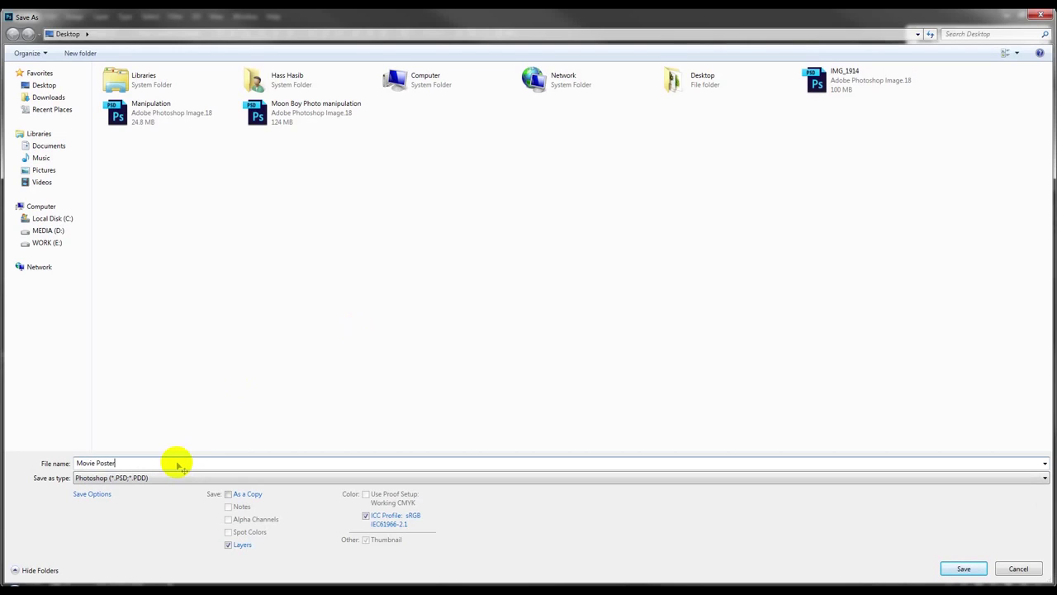
pyautogui.press('Return')
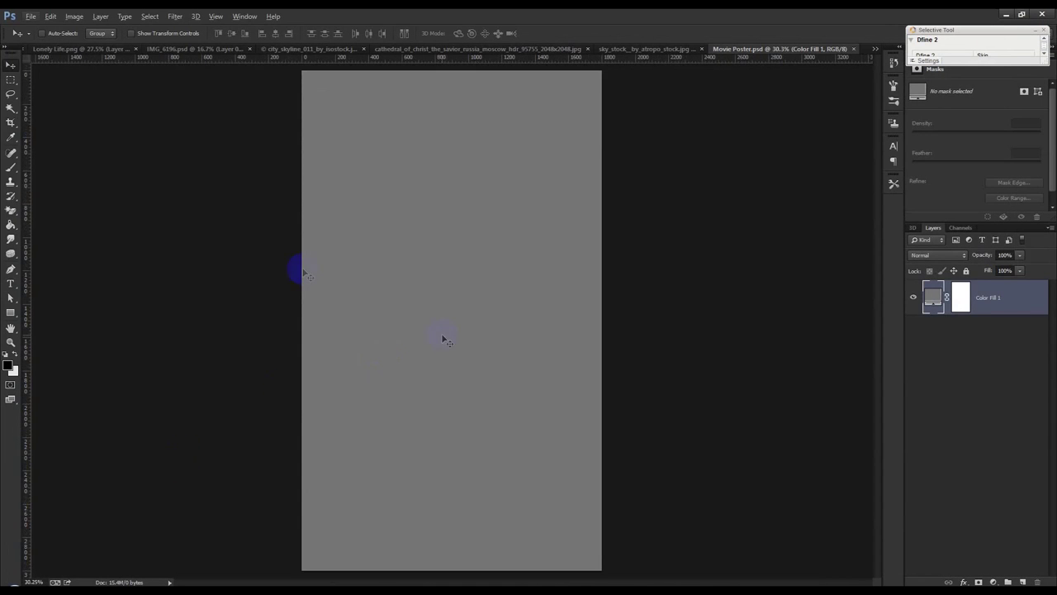
# Switch to the city skyline photo and apply Auto Tone to it.
pyautogui.click(508, 48)
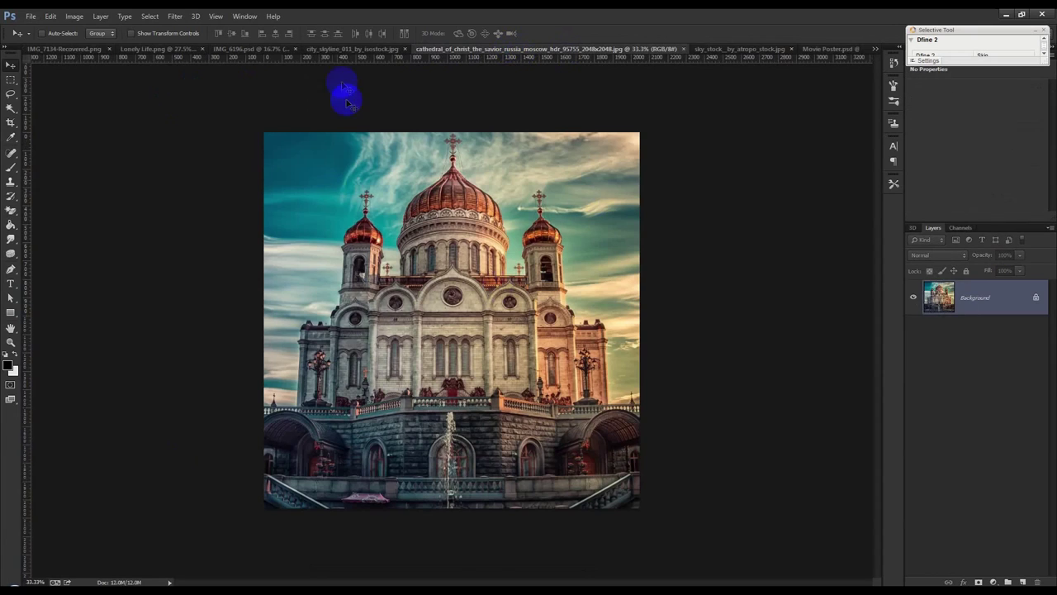
pyautogui.click(339, 49)
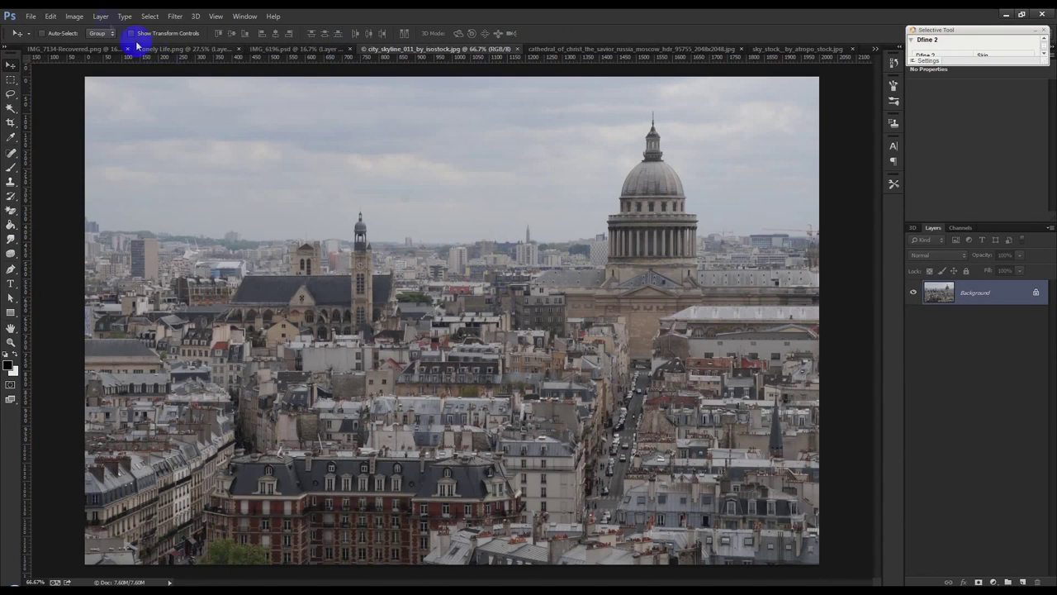
pyautogui.click(75, 16)
pyautogui.click(107, 71)
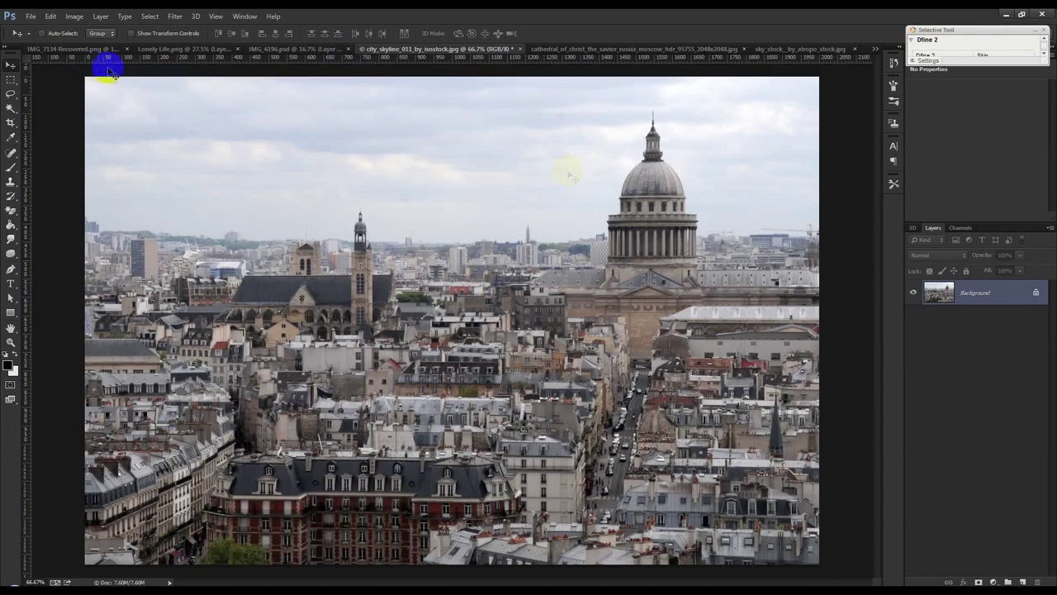
pyautogui.click(72, 16)
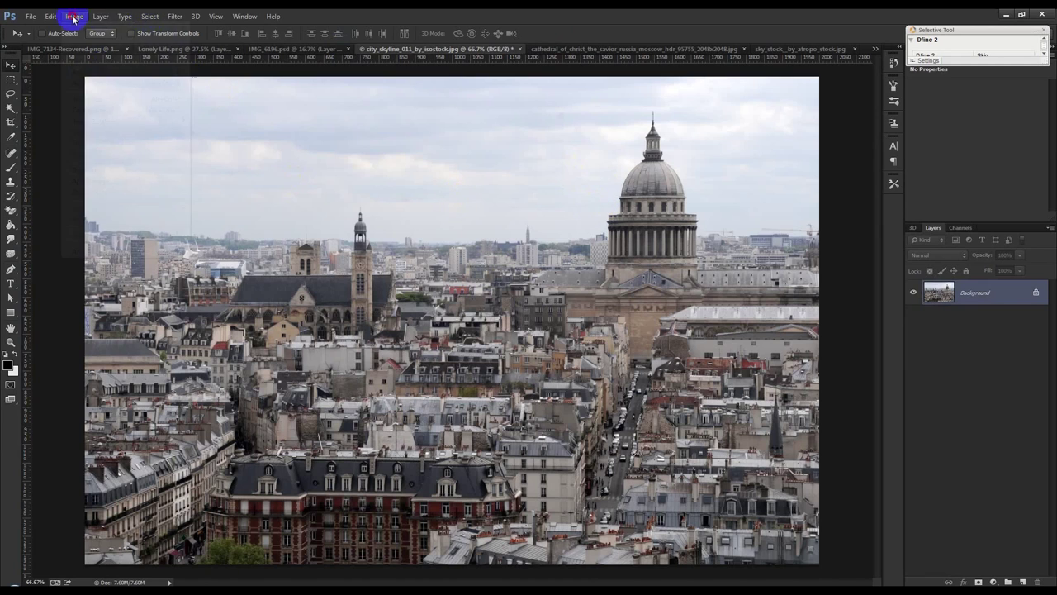
pyautogui.click(95, 62)
pyautogui.click(72, 16)
pyautogui.click(83, 78)
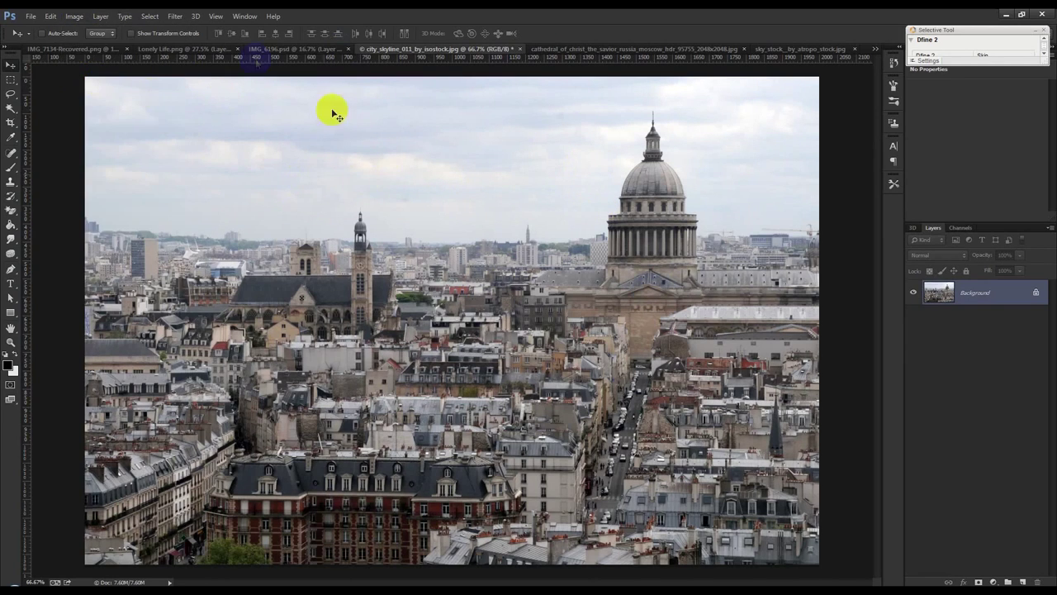
# Open the Camera Raw Filter on the skyline and raise Clarity to about +32.
pyautogui.click(175, 16)
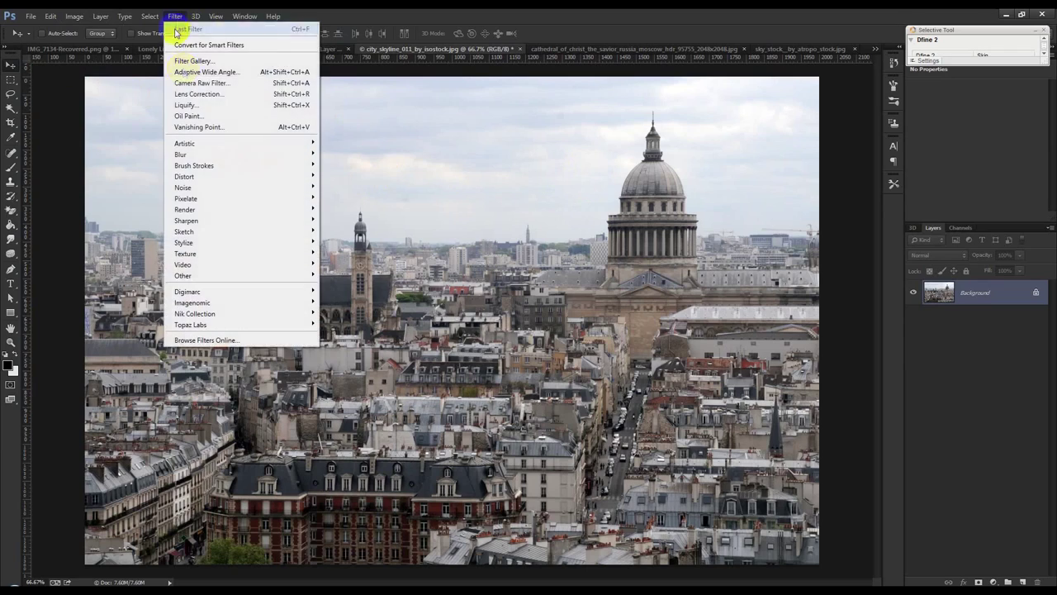
pyautogui.click(199, 84)
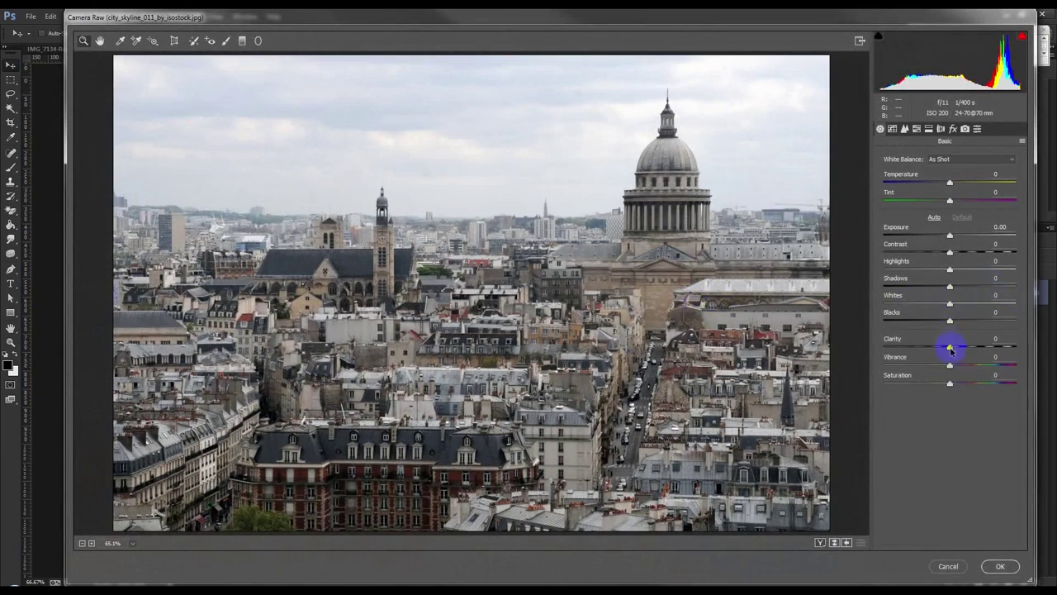
pyautogui.moveTo(950, 348); pyautogui.dragTo(970, 348)
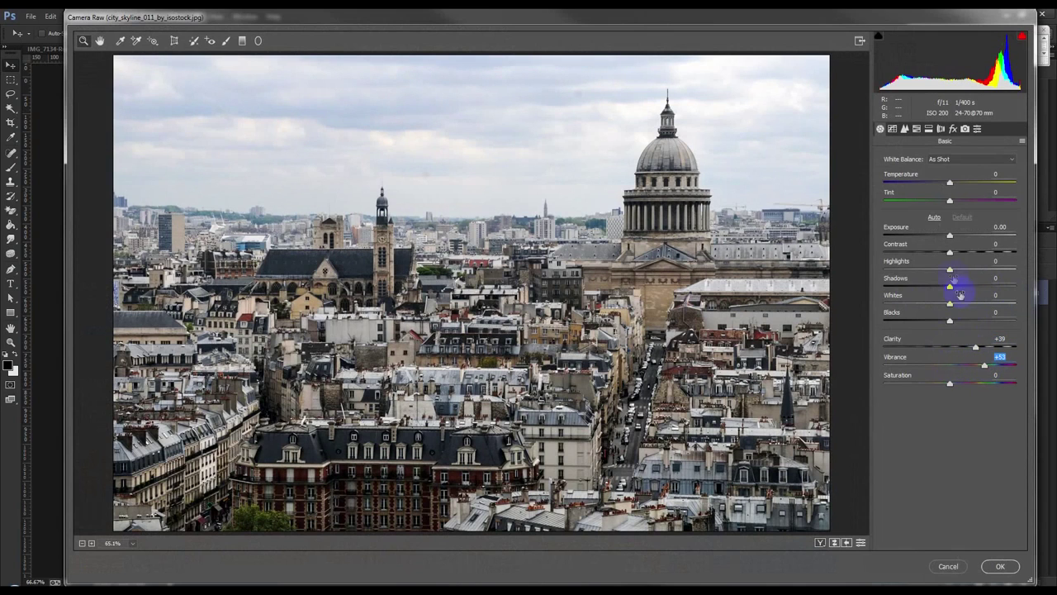
# Apply Camera Raw with Highlights -100, Clarity +33 and adjusted Whites, then dismiss the locked-layer warning.
pyautogui.moveTo(948, 268)
pyautogui.mouseDown()
pyautogui.moveTo(876, 273)
pyautogui.moveTo(897, 290)
pyautogui.moveTo(999, 302)
pyautogui.mouseUp()
pyautogui.moveTo(977, 348)
pyautogui.mouseDown()
pyautogui.moveTo(937, 347)
pyautogui.moveTo(974, 348)
pyautogui.mouseUp()
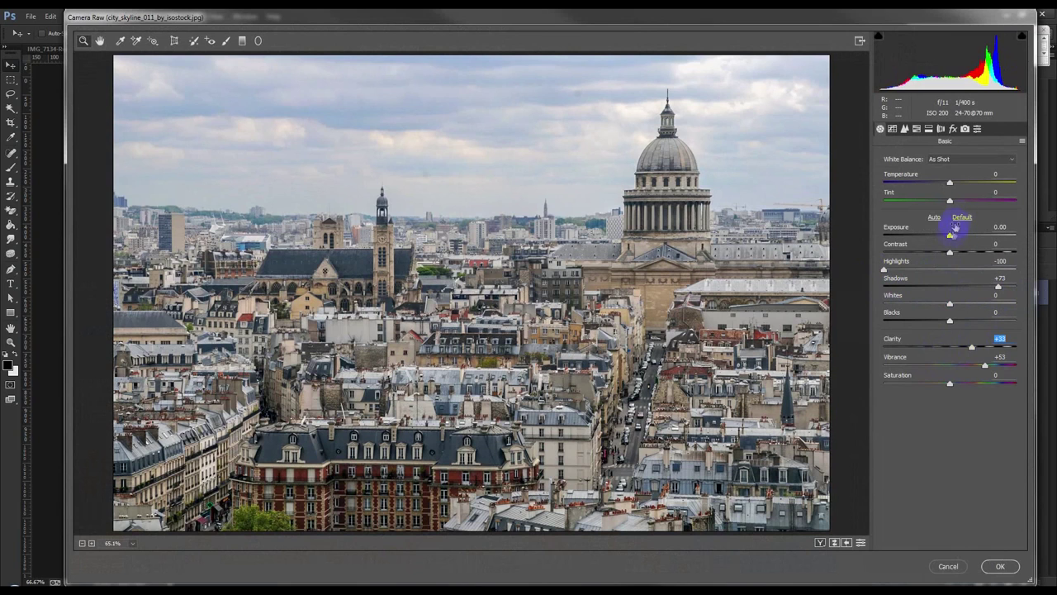
pyautogui.moveTo(952, 305)
pyautogui.mouseDown()
pyautogui.moveTo(970, 300)
pyautogui.moveTo(901, 300)
pyautogui.moveTo(958, 305)
pyautogui.moveTo(947, 305)
pyautogui.moveTo(970, 321)
pyautogui.moveTo(916, 323)
pyautogui.moveTo(971, 331)
pyautogui.mouseUp()
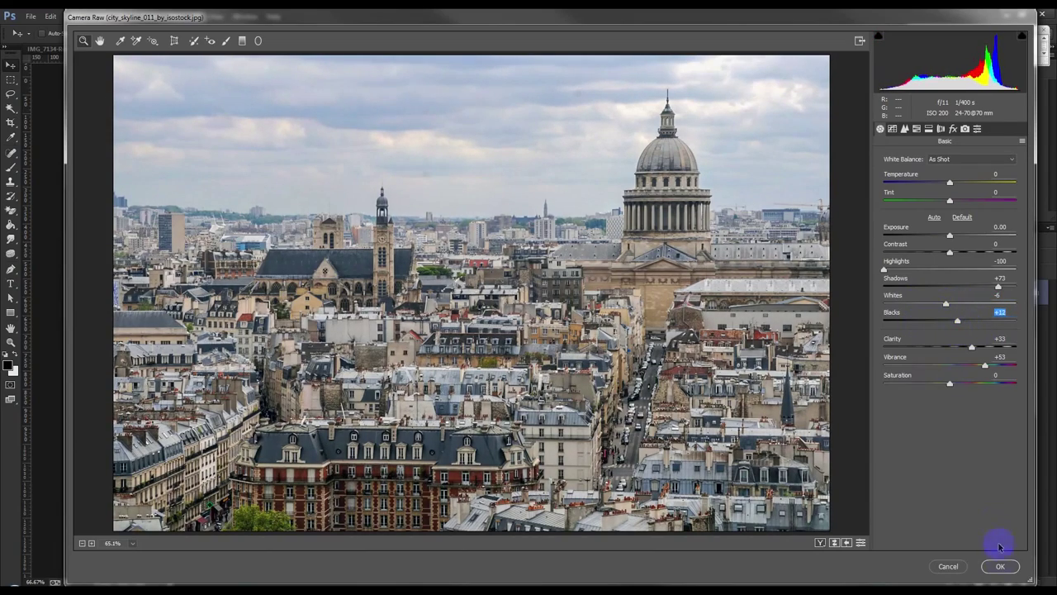
pyautogui.click(1000, 565)
pyautogui.moveTo(743, 125); pyautogui.dragTo(570, 256)
pyautogui.click(538, 229)
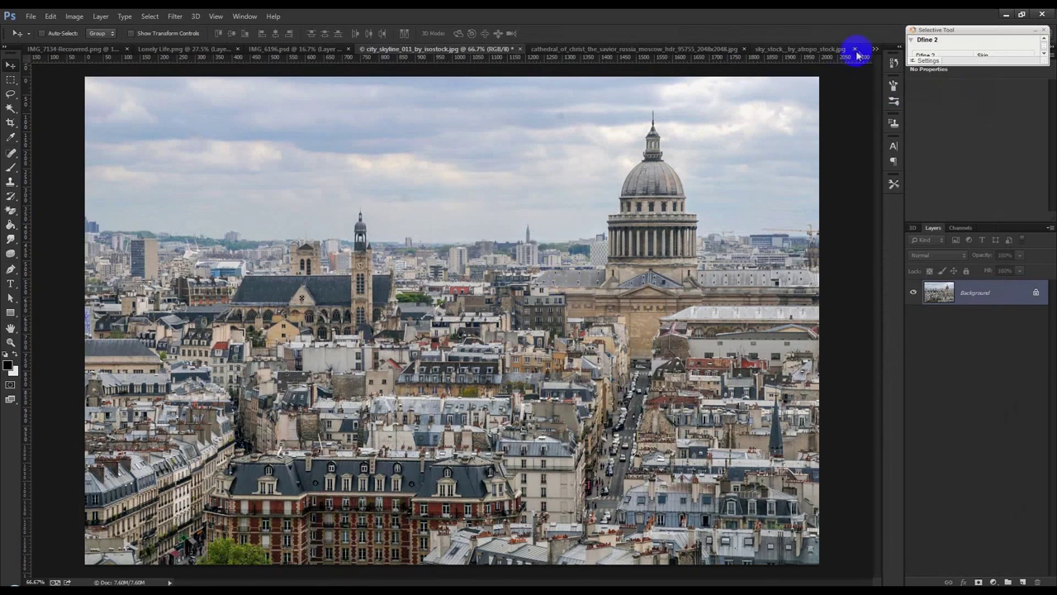
# Duplicate the skyline Background layer into Movie Poster.psd.
pyautogui.click(876, 48)
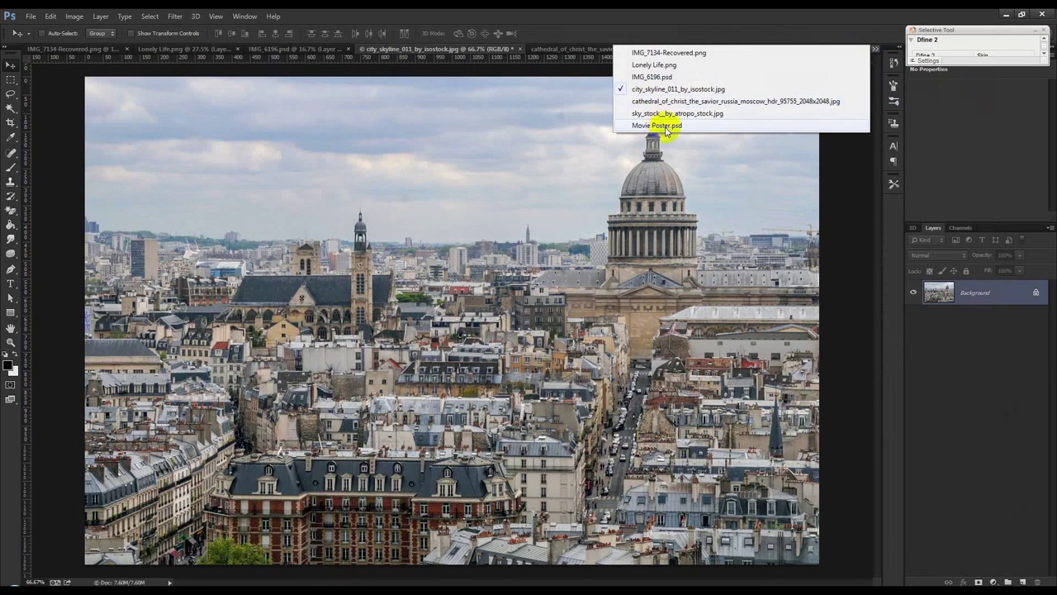
pyautogui.click(578, 213)
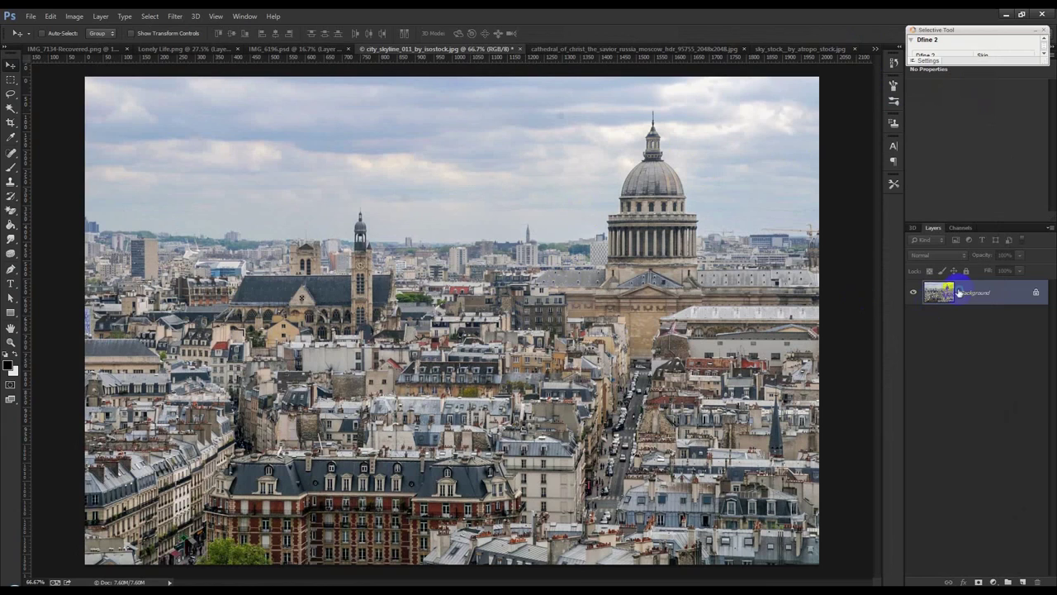
pyautogui.rightClick(958, 292)
pyautogui.click(967, 315)
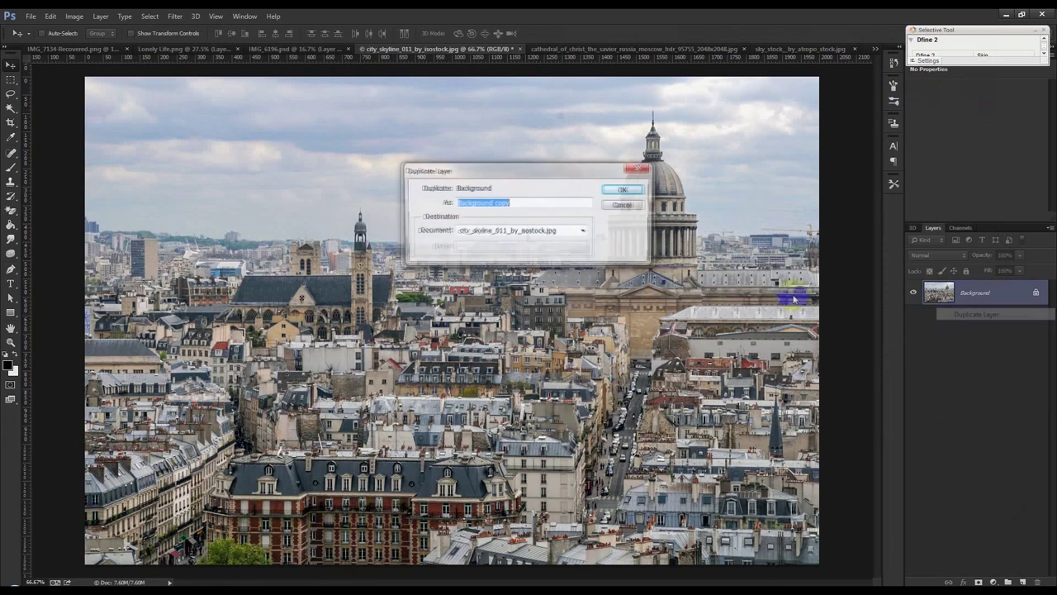
pyautogui.click(561, 230)
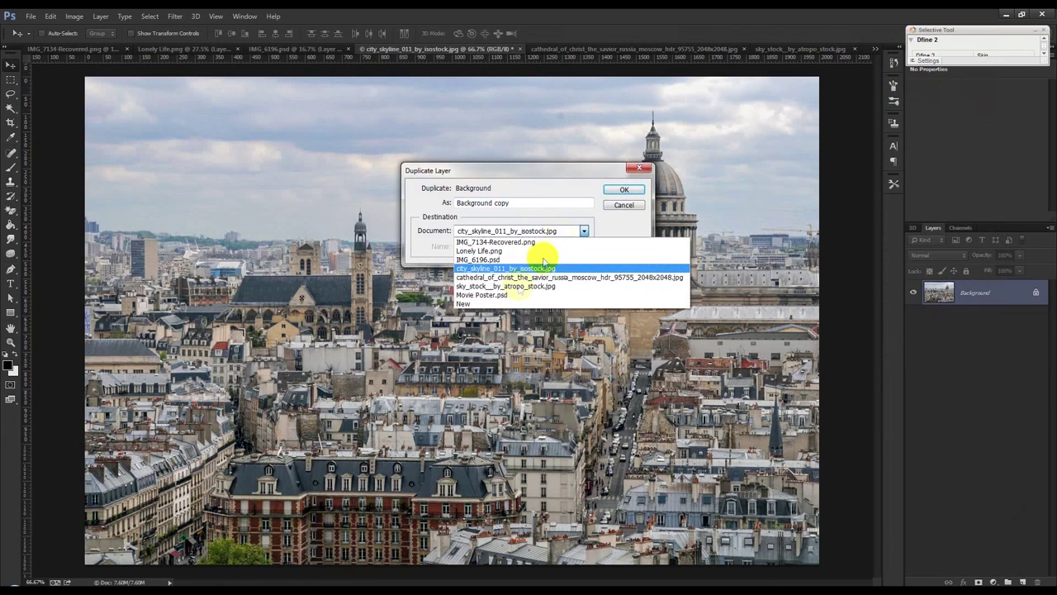
pyautogui.click(499, 295)
pyautogui.click(625, 189)
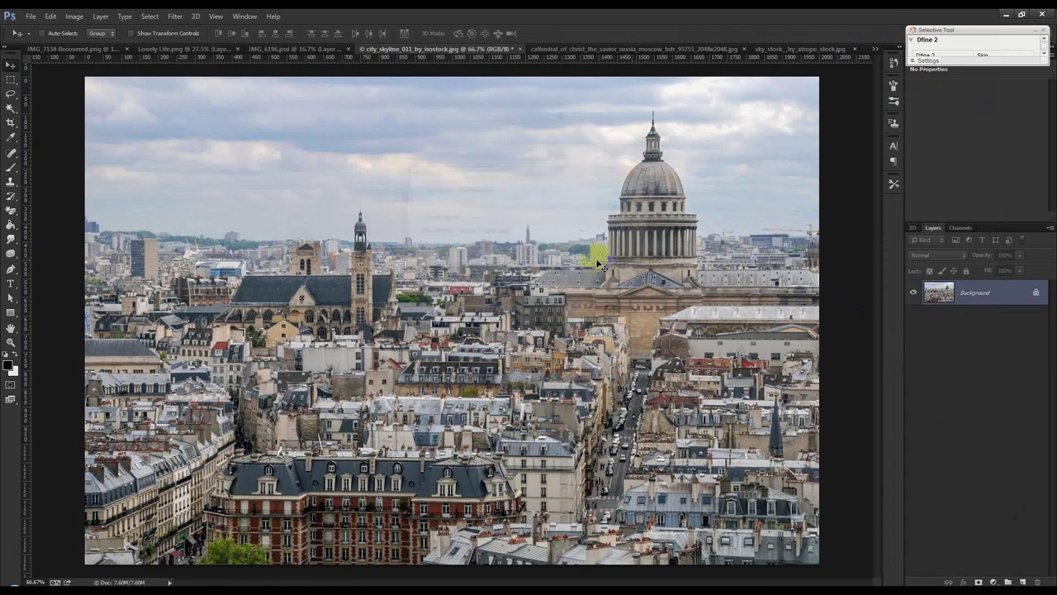
# Duplicate the skyline layer into Movie Poster.psd again and close the skyline file without saving.
pyautogui.click(875, 49)
pyautogui.click(675, 126)
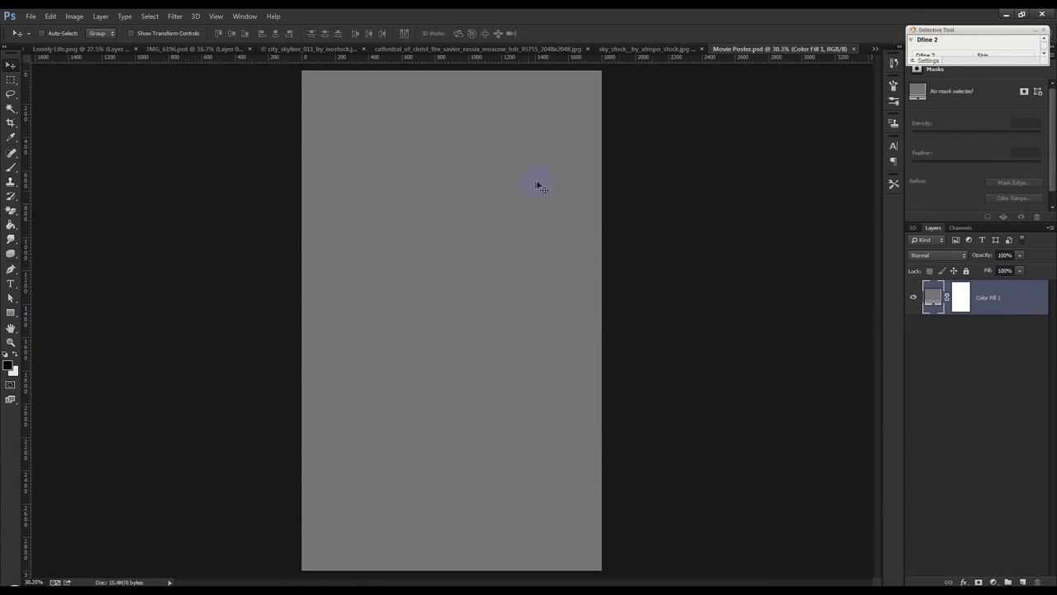
pyautogui.click(310, 48)
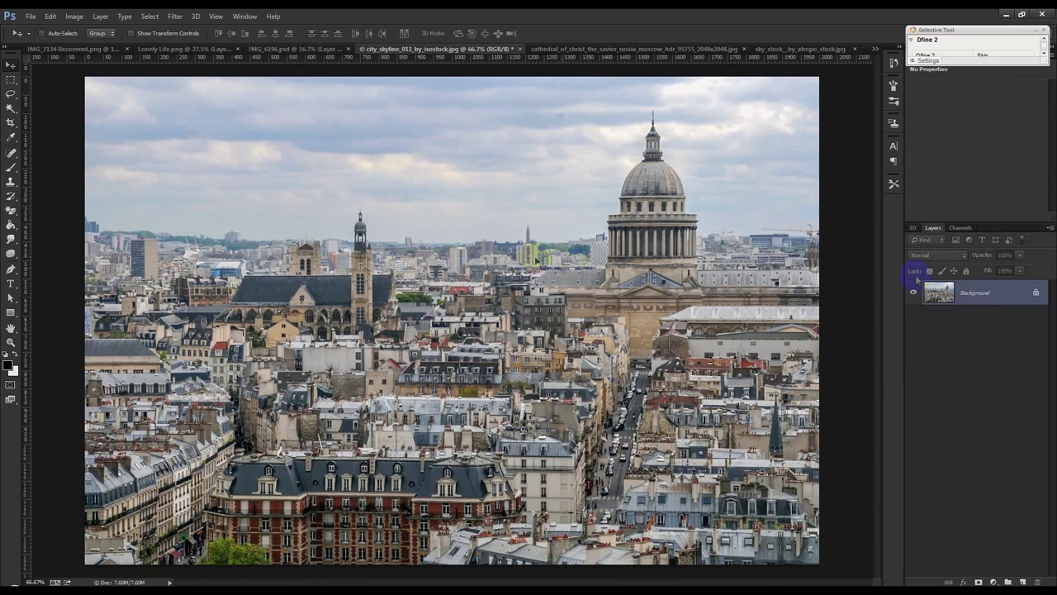
pyautogui.rightClick(989, 292)
pyautogui.click(961, 320)
pyautogui.click(516, 238)
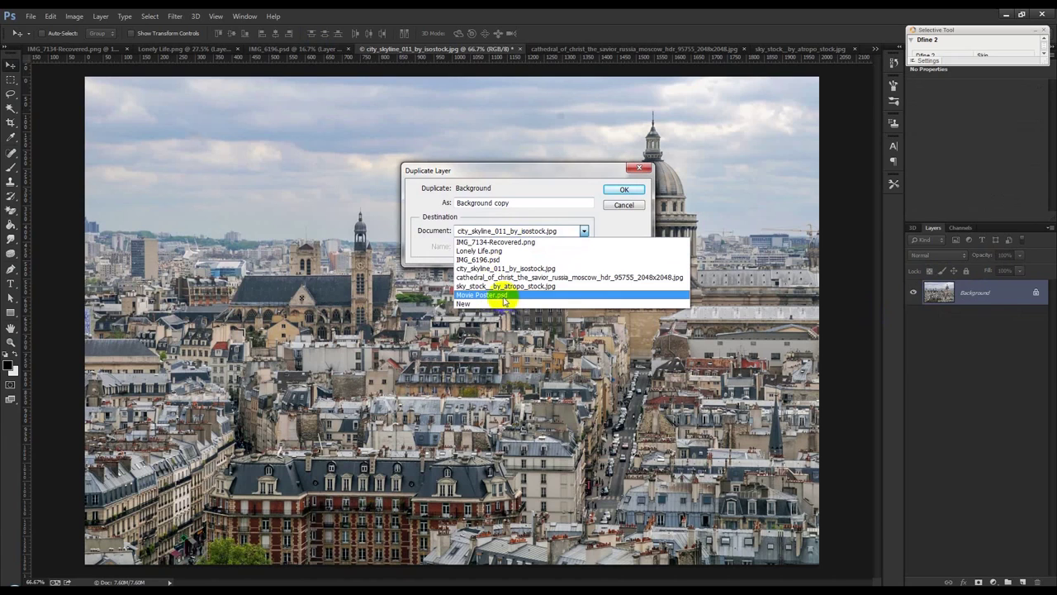
pyautogui.click(500, 295)
pyautogui.click(627, 190)
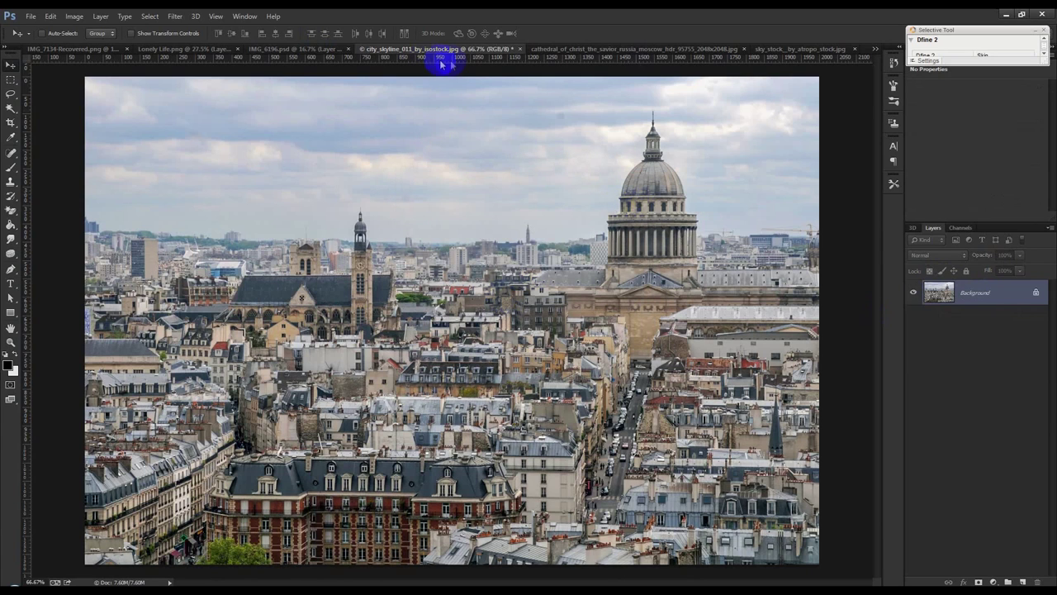
pyautogui.click(519, 49)
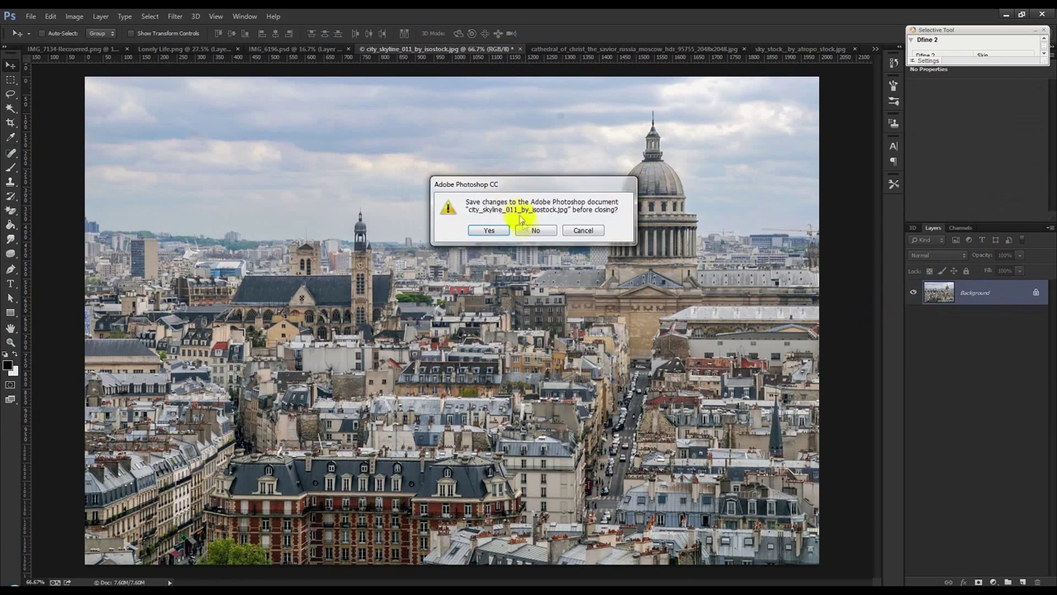
pyautogui.click(525, 229)
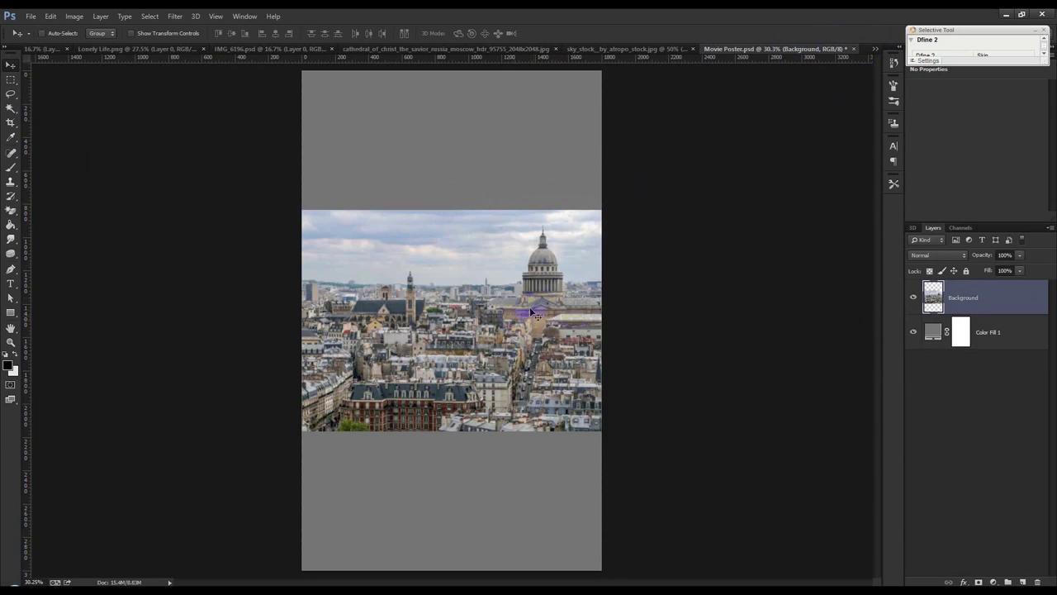
# Move the city photo down and scale it to about 144% across the poster's lower width.
pyautogui.moveTo(498, 311); pyautogui.dragTo(490, 441)
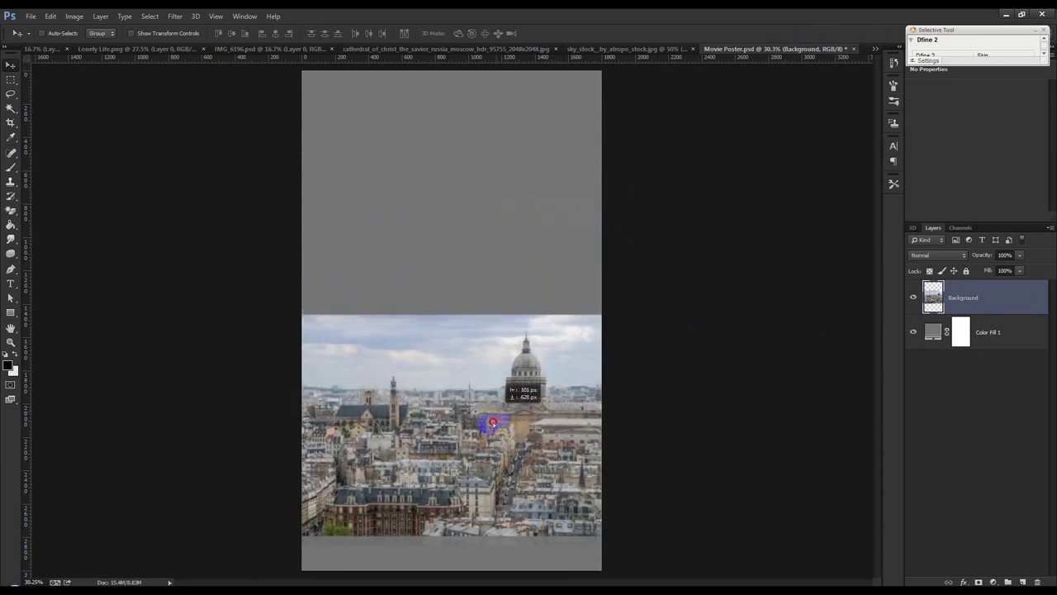
pyautogui.moveTo(490, 442); pyautogui.dragTo(501, 382)
pyautogui.hotkey('ctrl', 't')
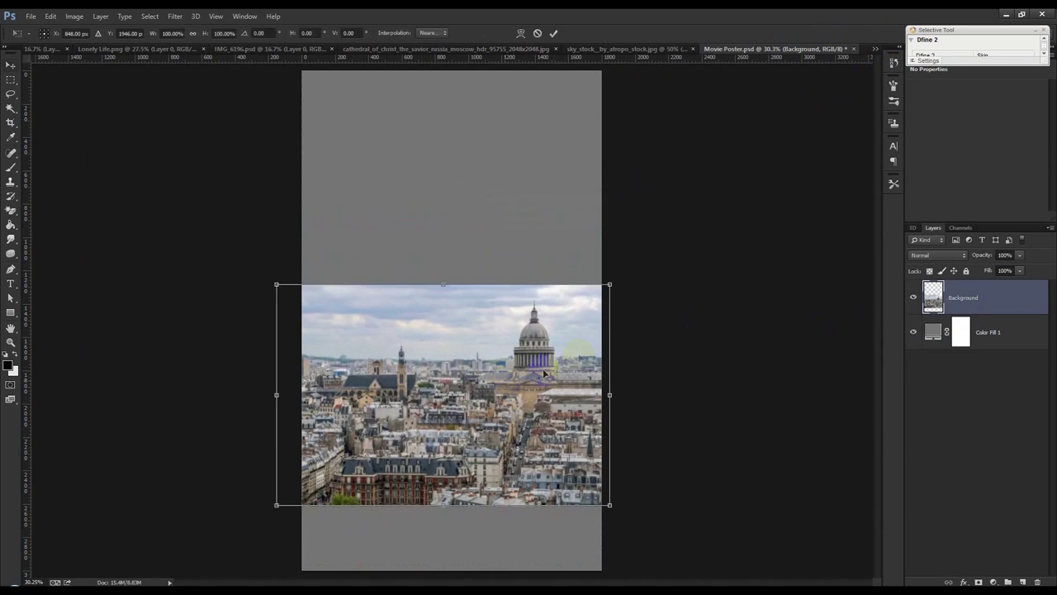
pyautogui.moveTo(618, 299)
pyautogui.mouseDown()
pyautogui.moveTo(633, 273)
pyautogui.moveTo(691, 243)
pyautogui.mouseUp()
pyautogui.moveTo(502, 330); pyautogui.dragTo(489, 328)
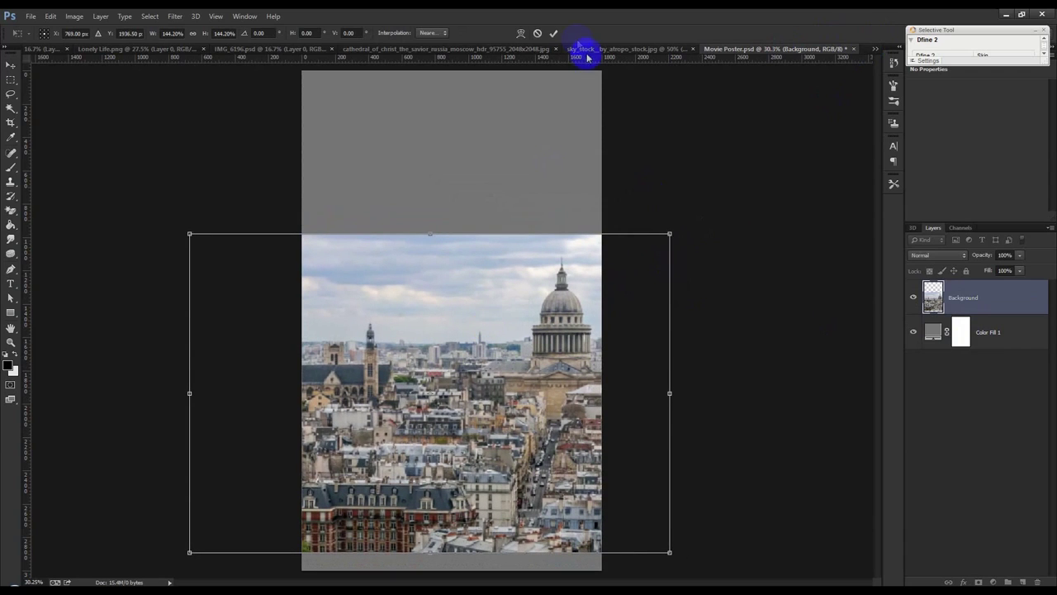
pyautogui.click(555, 34)
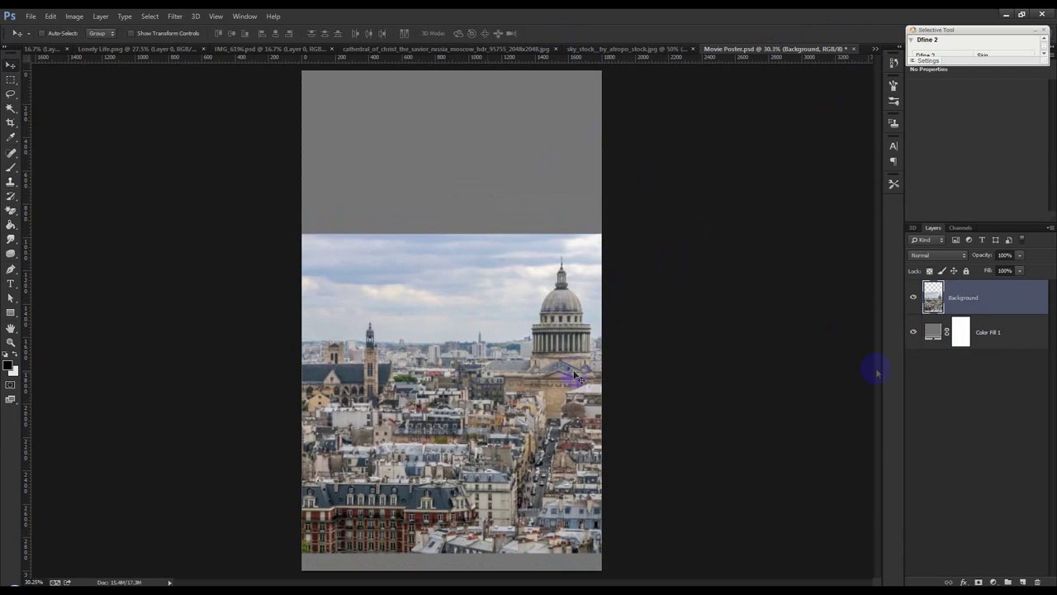
# Add a layer mask to the city layer and draw a gradient fading its bottom into grey.
pyautogui.click(977, 581)
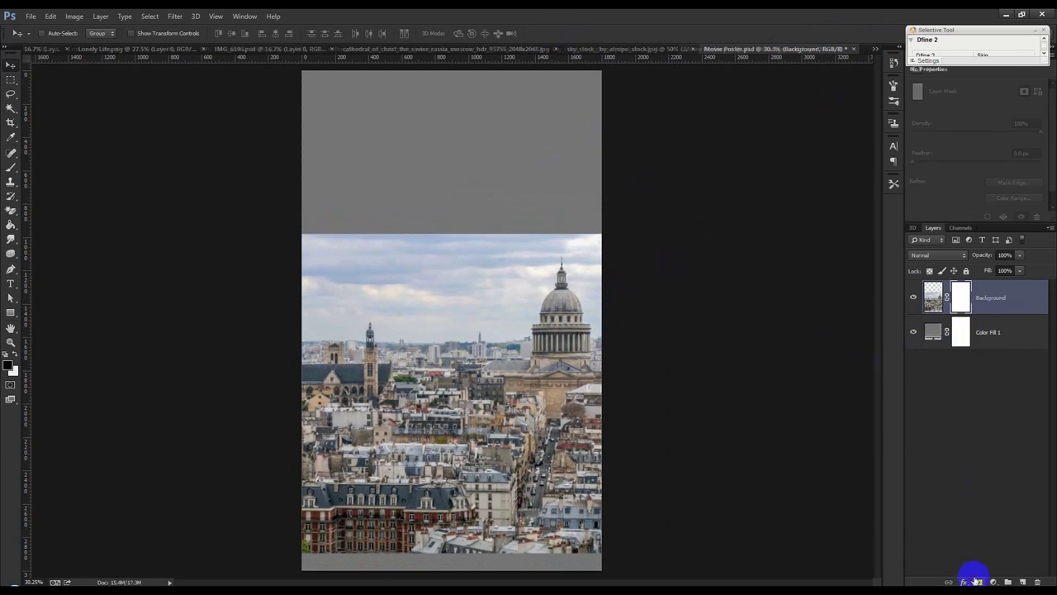
pyautogui.click(11, 215)
pyautogui.click(13, 224)
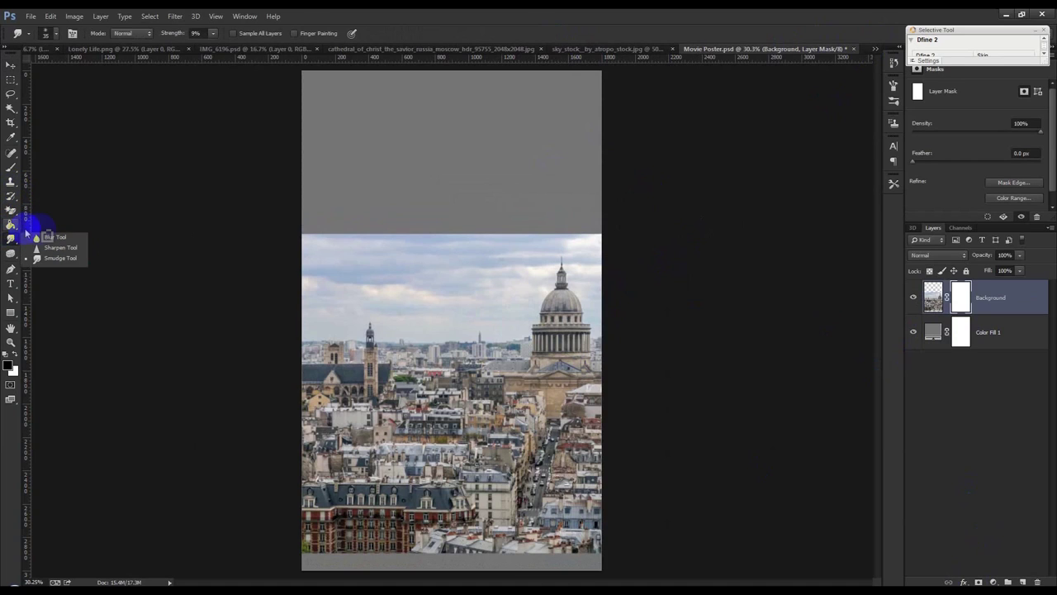
pyautogui.moveTo(17, 225); pyautogui.dragTo(55, 237)
pyautogui.click(66, 222)
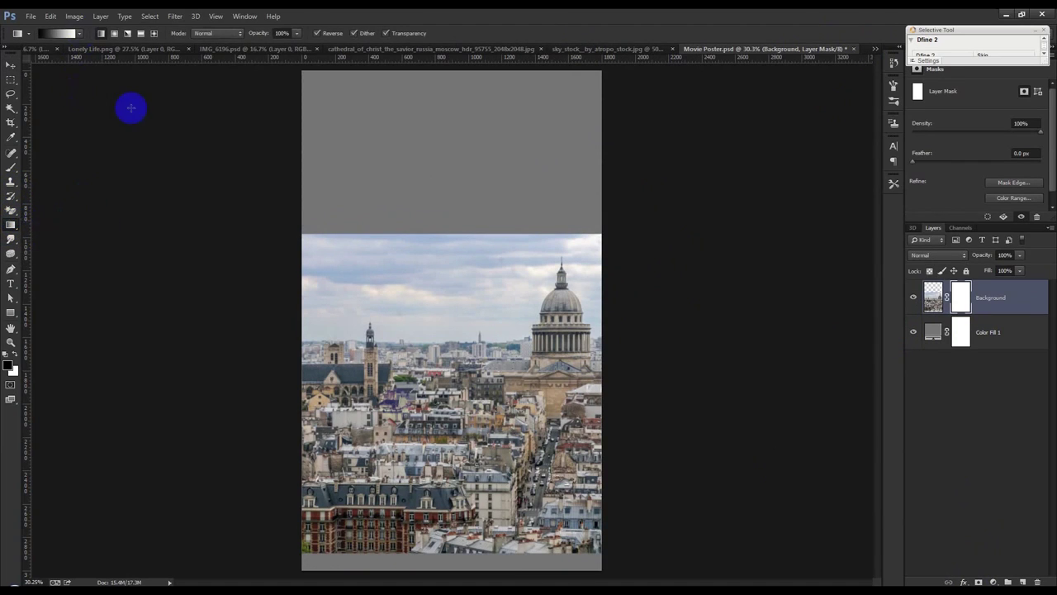
pyautogui.moveTo(447, 558); pyautogui.dragTo(448, 427)
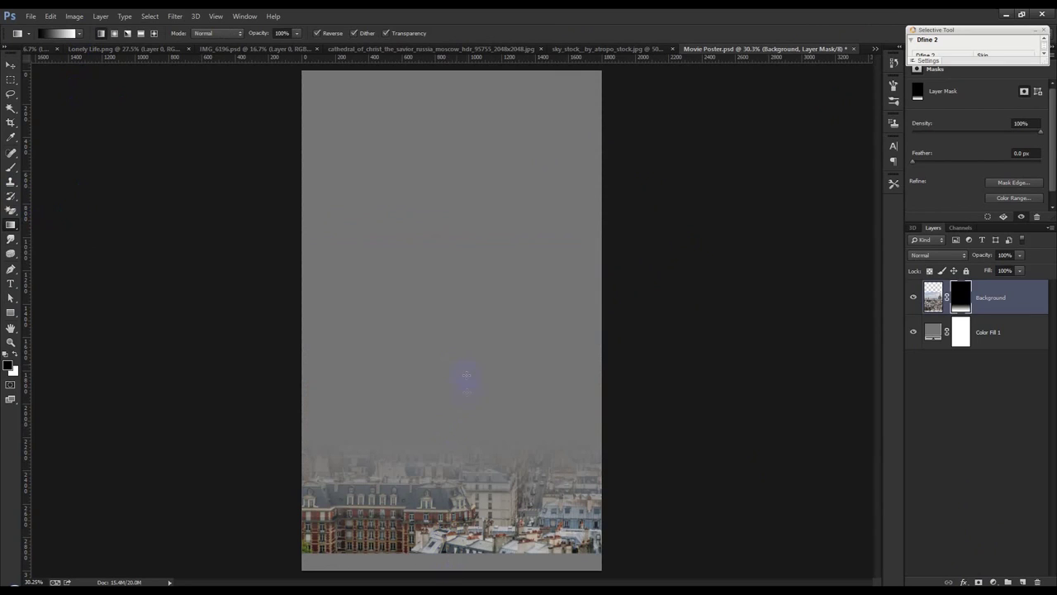
pyautogui.hotkey('ctrl', 'z')
pyautogui.moveTo(456, 562)
pyautogui.mouseDown()
pyautogui.moveTo(457, 512)
pyautogui.moveTo(455, 562)
pyautogui.mouseUp()
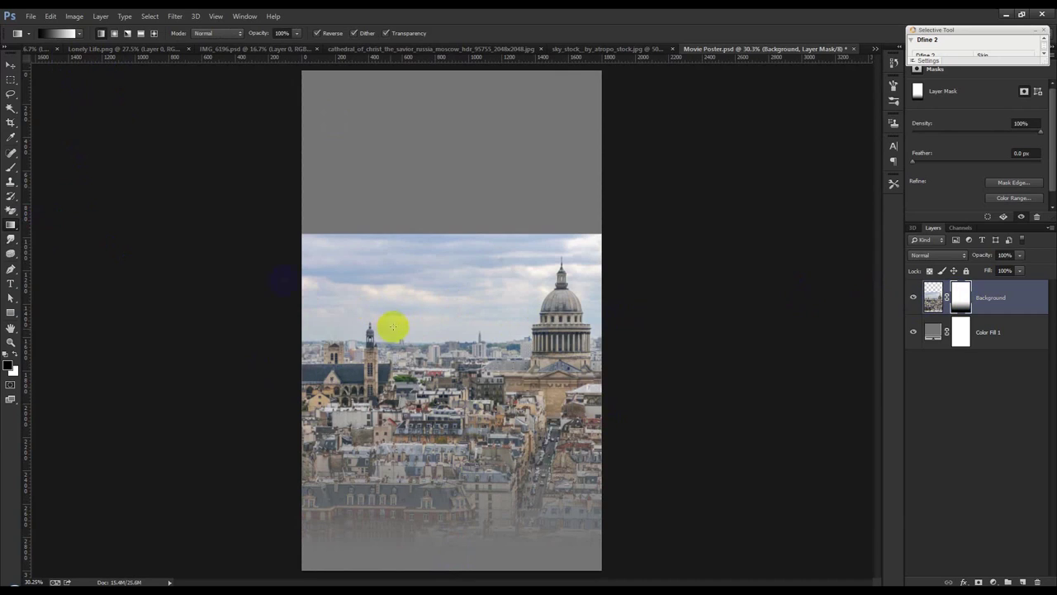
pyautogui.click(581, 50)
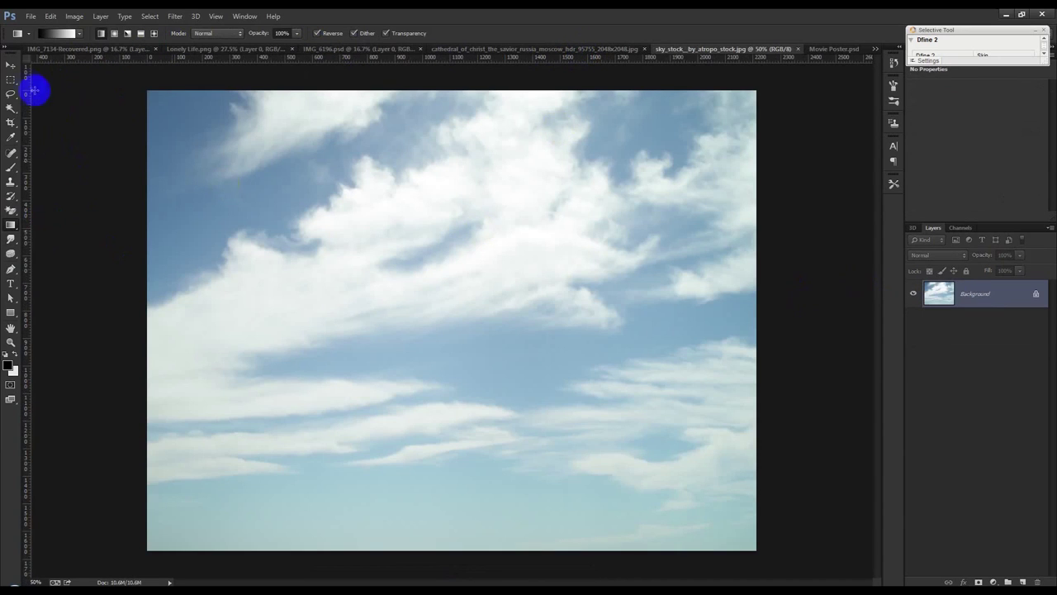
# Camera Raw the sky: Highlights -100, Shadows -43, Clarity +94, Vibrance +38, cooler temperature.
pyautogui.click(11, 66)
pyautogui.click(175, 16)
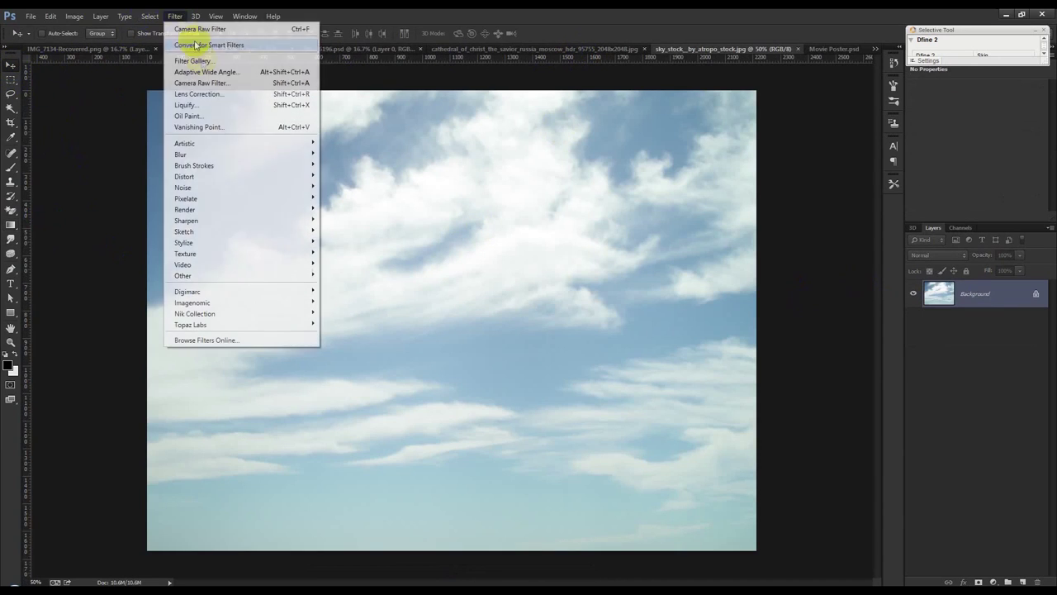
pyautogui.click(203, 83)
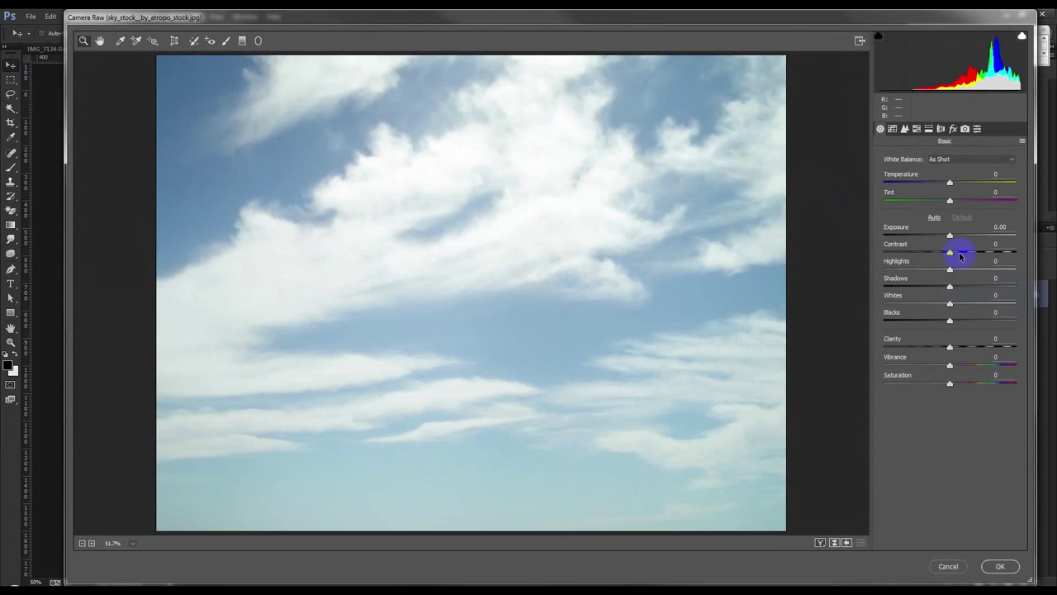
pyautogui.moveTo(949, 269); pyautogui.dragTo(838, 273)
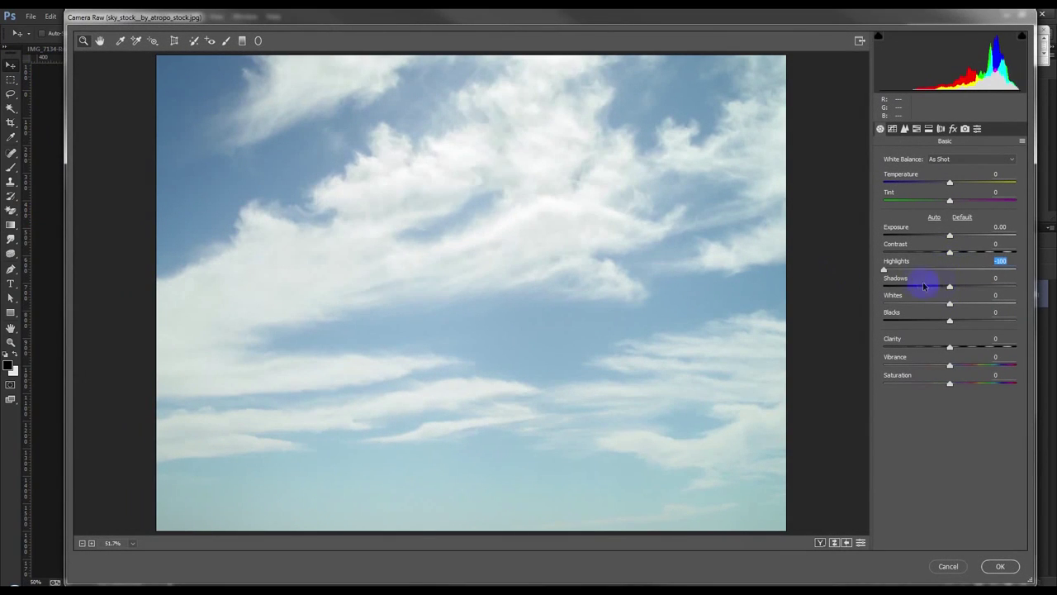
pyautogui.moveTo(951, 287); pyautogui.dragTo(923, 285)
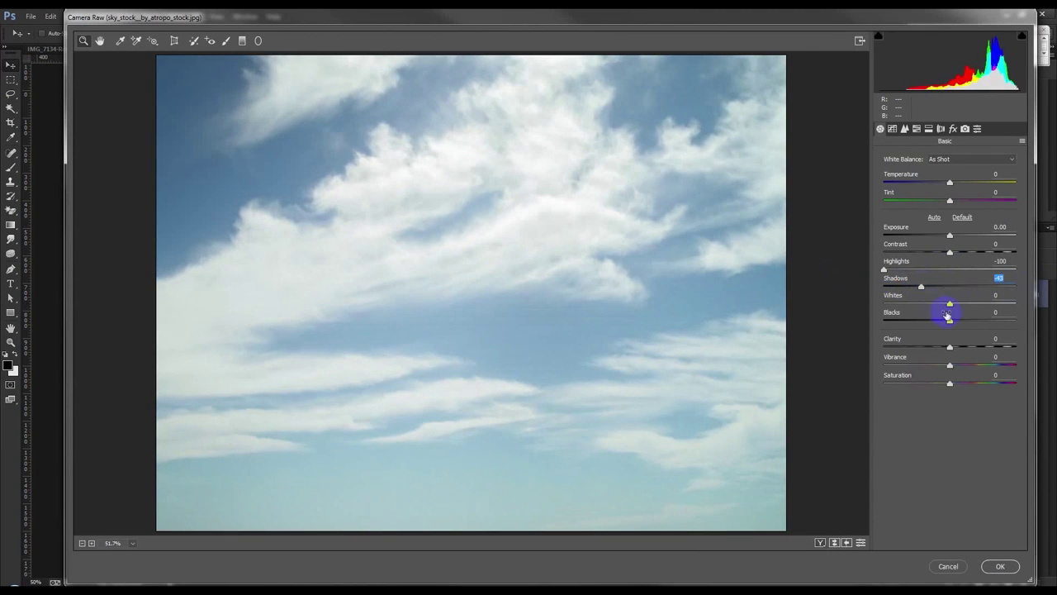
pyautogui.moveTo(950, 348); pyautogui.dragTo(992, 348)
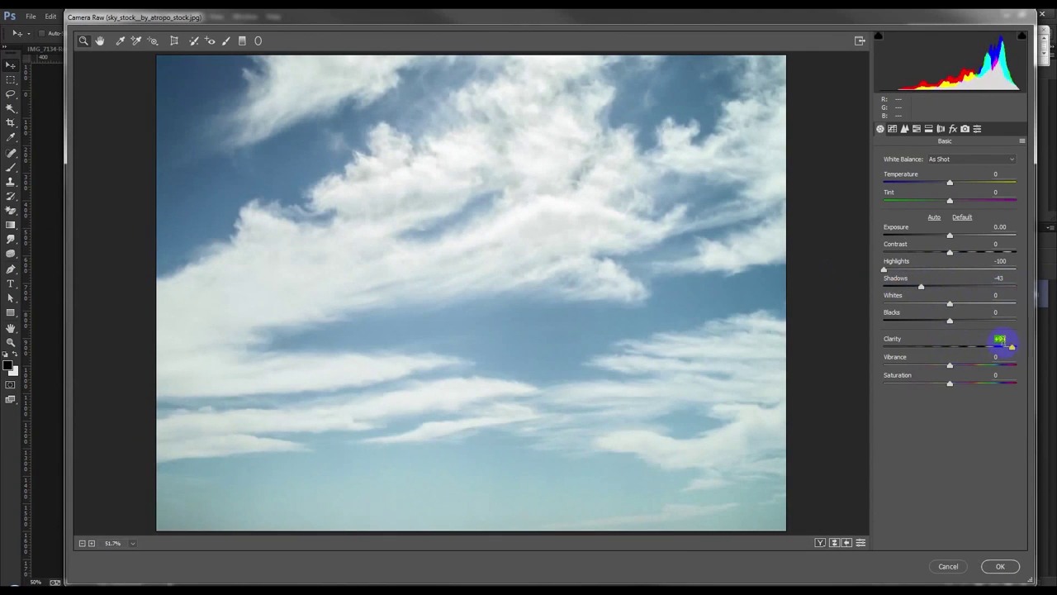
pyautogui.moveTo(952, 366); pyautogui.dragTo(978, 366)
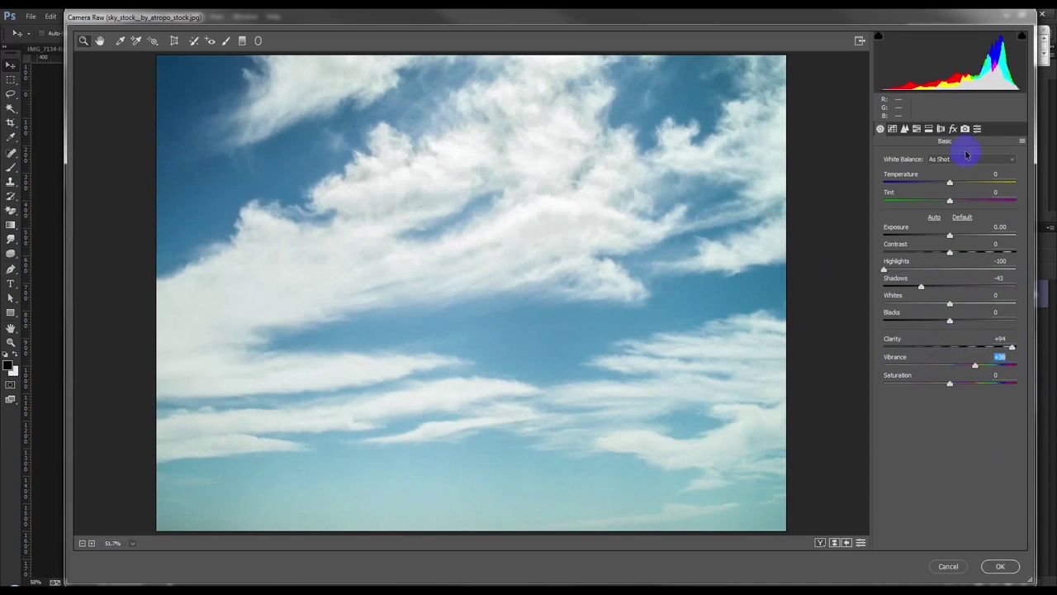
pyautogui.moveTo(951, 185); pyautogui.dragTo(946, 186)
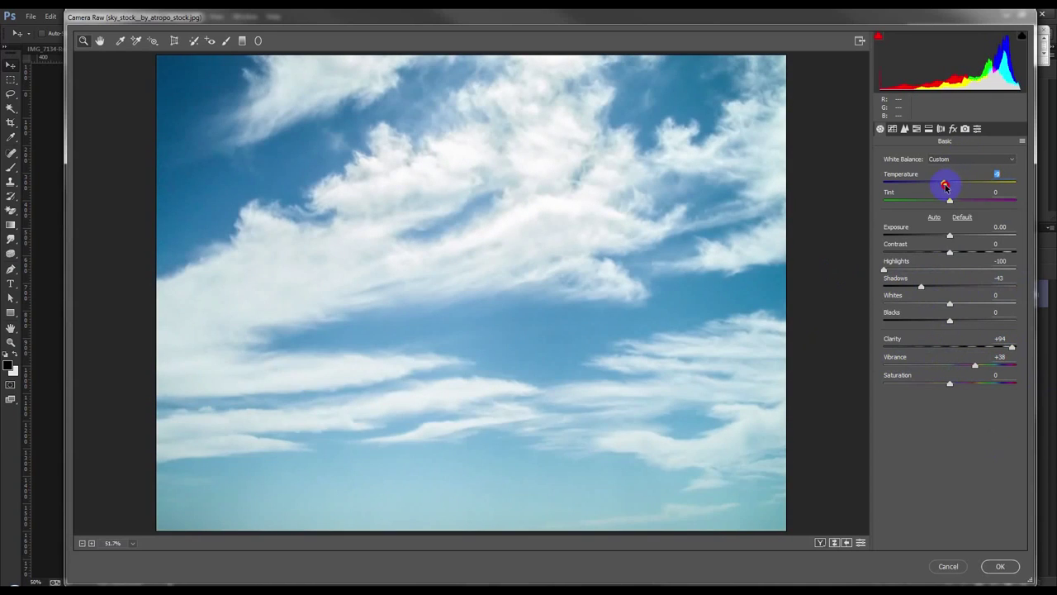
pyautogui.click(1001, 566)
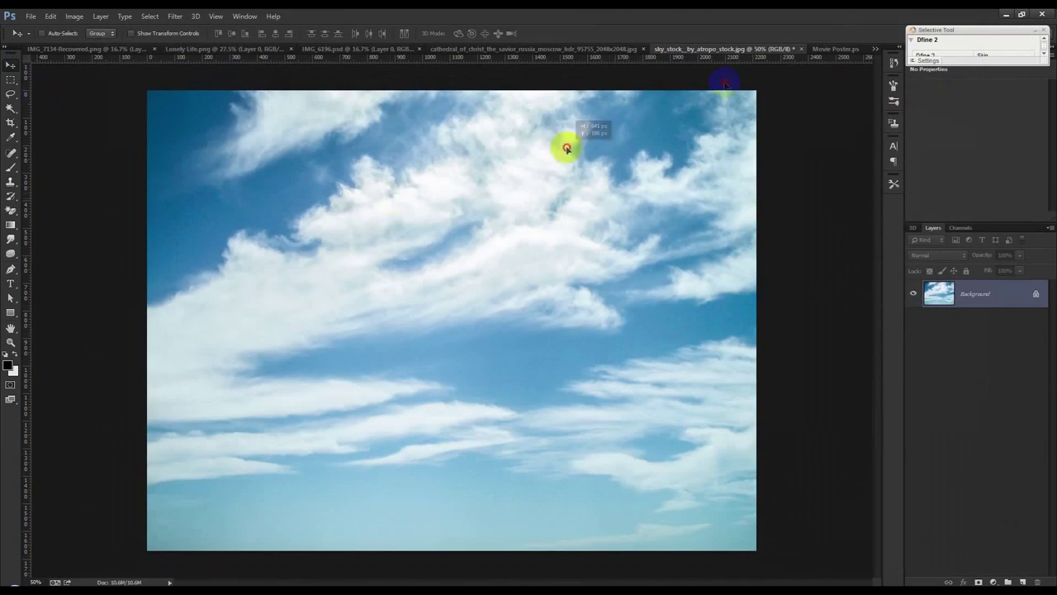
# Bring the sky into Movie Poster and place its layer beneath the city photo.
pyautogui.moveTo(818, 55); pyautogui.dragTo(460, 161)
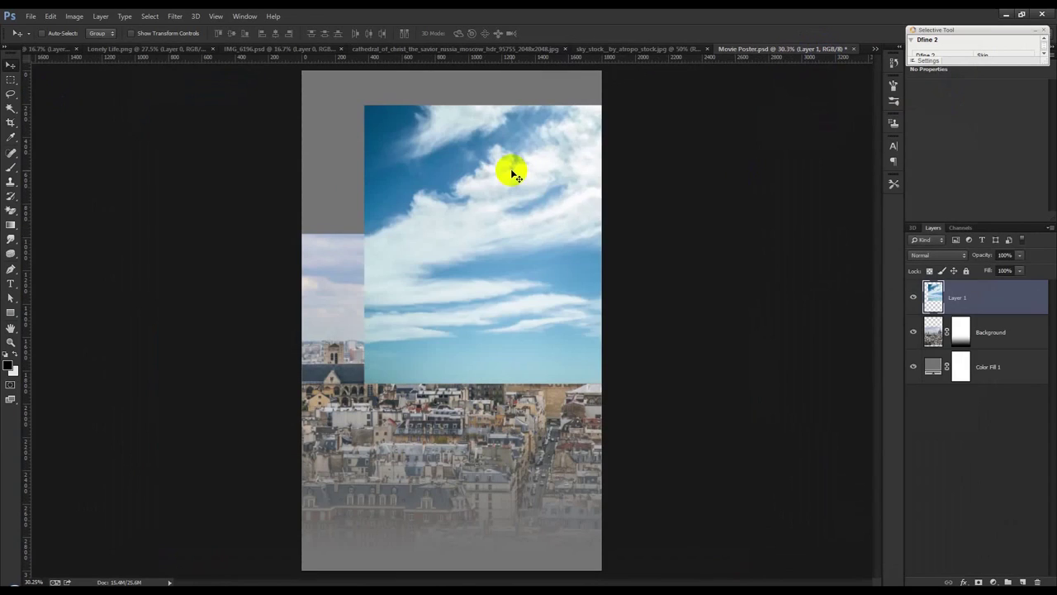
pyautogui.moveTo(460, 161); pyautogui.dragTo(451, 137)
pyautogui.moveTo(962, 299); pyautogui.dragTo(963, 339)
pyautogui.moveTo(654, 250)
pyautogui.mouseDown()
pyautogui.moveTo(654, 236)
pyautogui.moveTo(657, 271)
pyautogui.mouseUp()
# Scale the sky to about 125% so it covers the top of the poster.
pyautogui.hotkey('ctrl', 't')
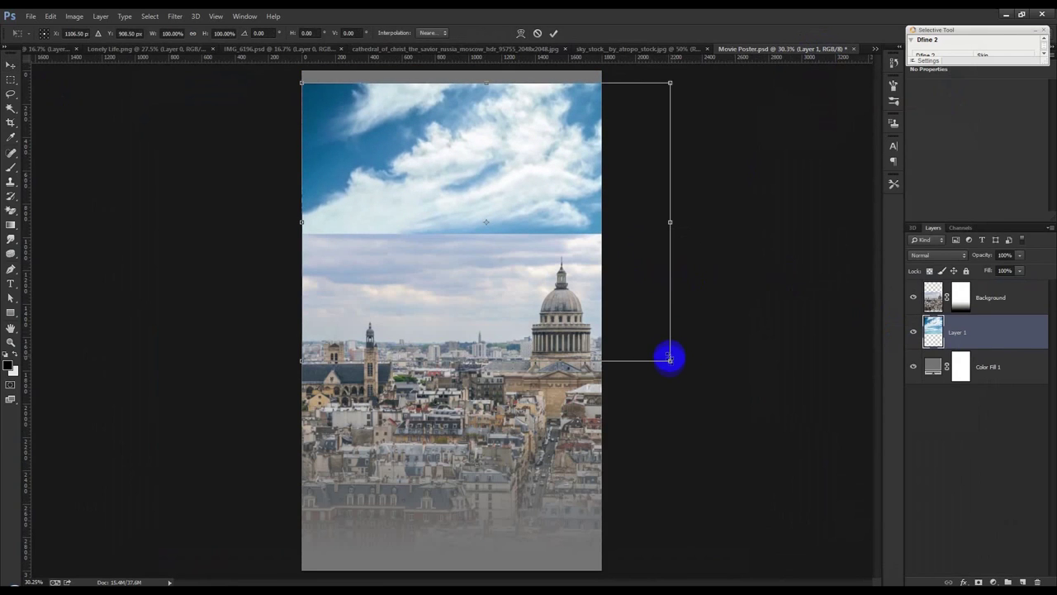
pyautogui.moveTo(668, 356); pyautogui.dragTo(705, 387)
pyautogui.moveTo(644, 354); pyautogui.dragTo(620, 352)
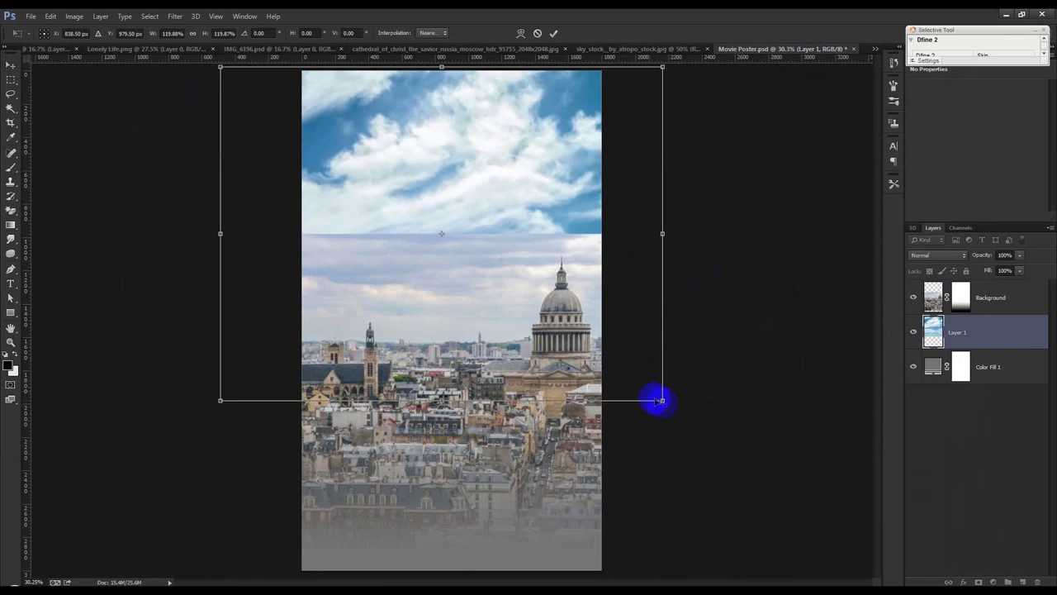
pyautogui.moveTo(653, 397); pyautogui.dragTo(670, 411)
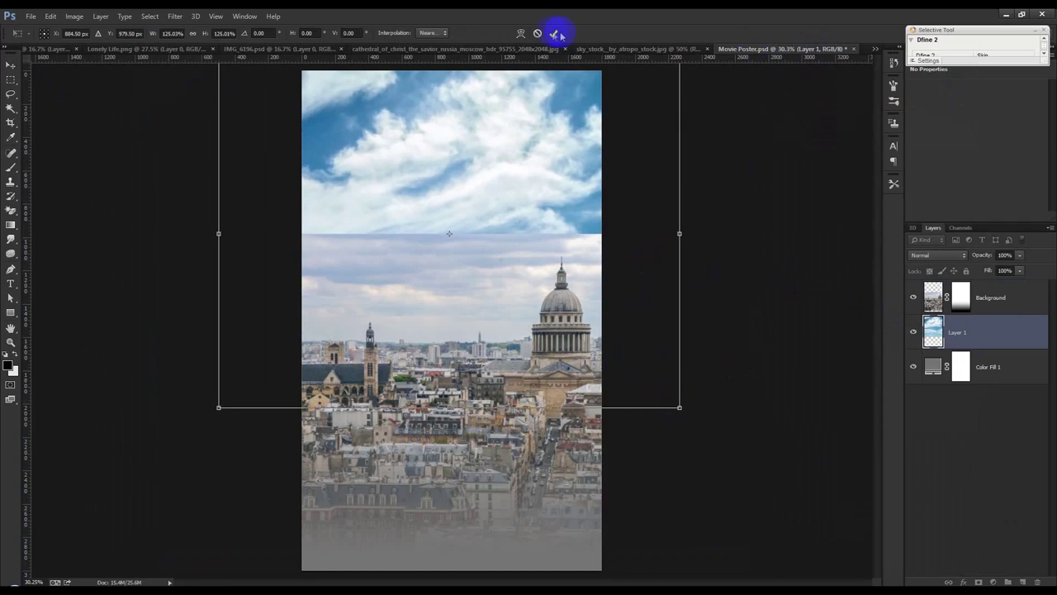
pyautogui.click(553, 33)
pyautogui.click(959, 303)
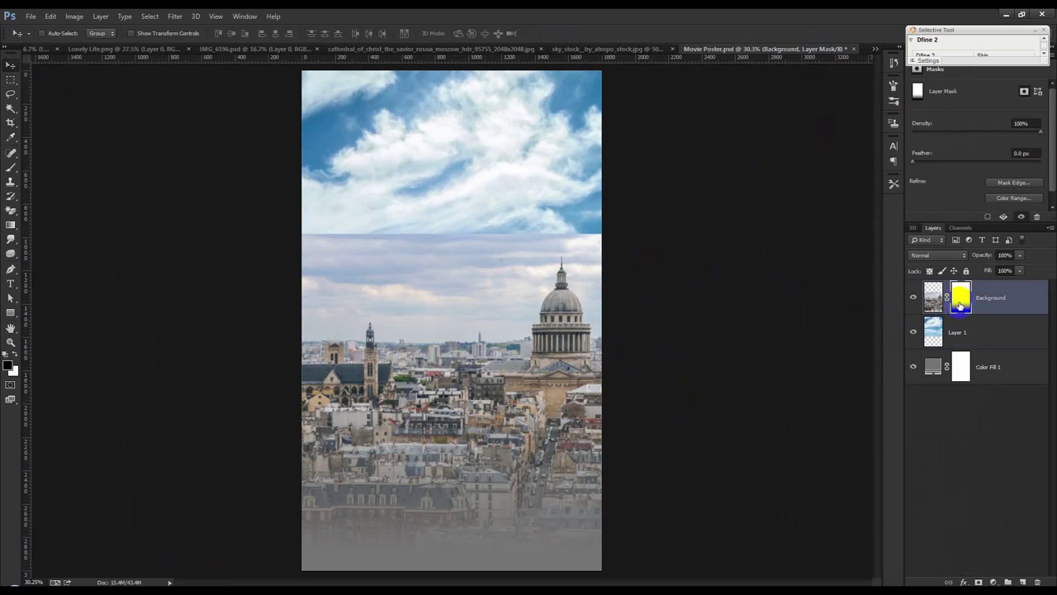
# Select the Brush tool and adjust its size, ending at about 1100 px.
pyautogui.click(11, 168)
pyautogui.click(78, 170)
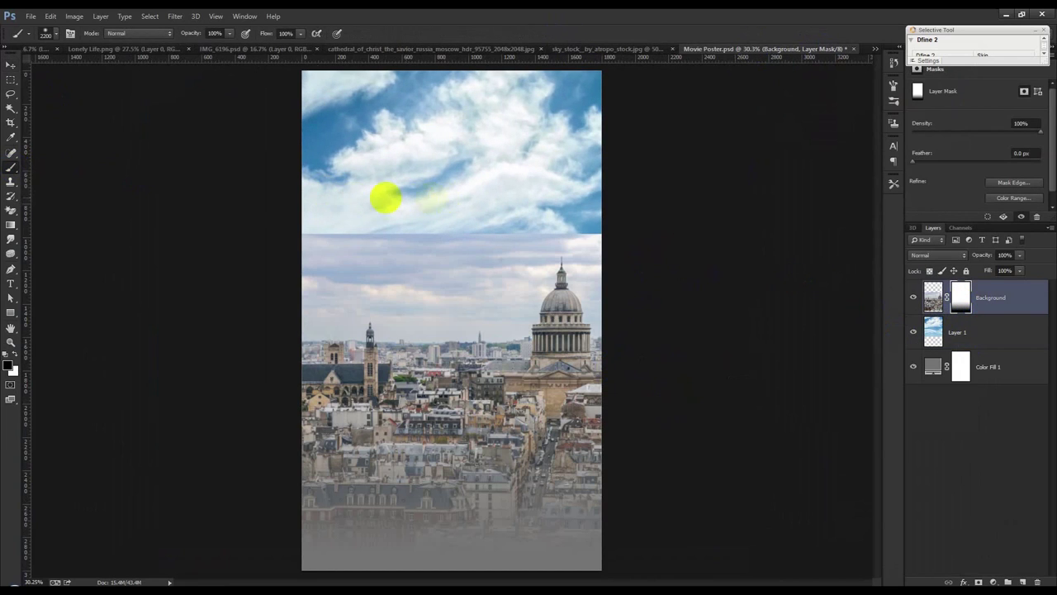
pyautogui.rightClick(437, 201)
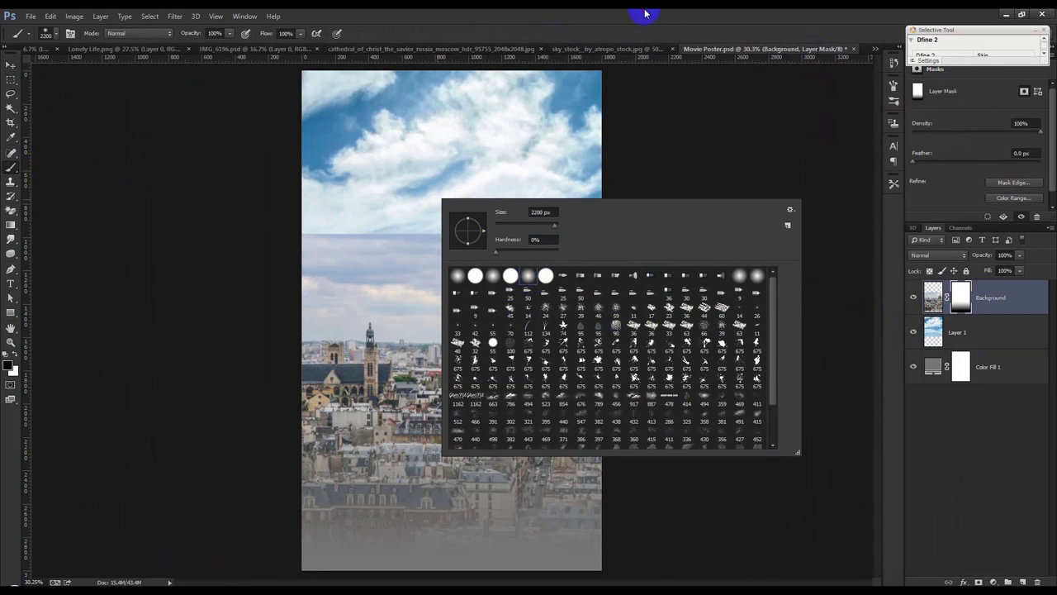
pyautogui.click(646, 13)
pyautogui.press('[')
pyautogui.press('[')
pyautogui.press('[')
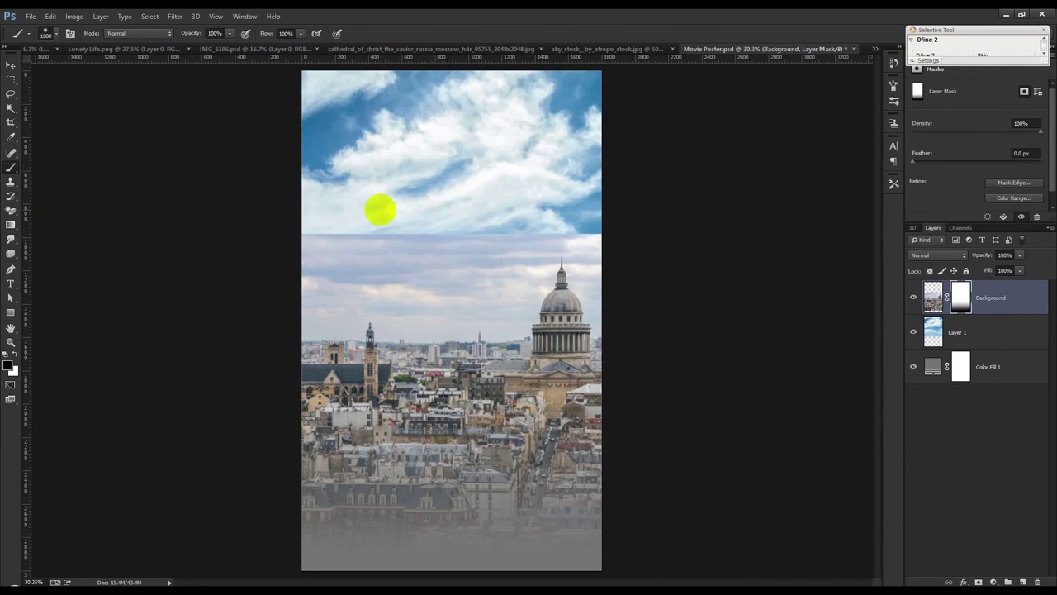
pyautogui.rightClick(380, 211)
pyautogui.moveTo(496, 240); pyautogui.dragTo(496, 165)
pyautogui.click(602, 12)
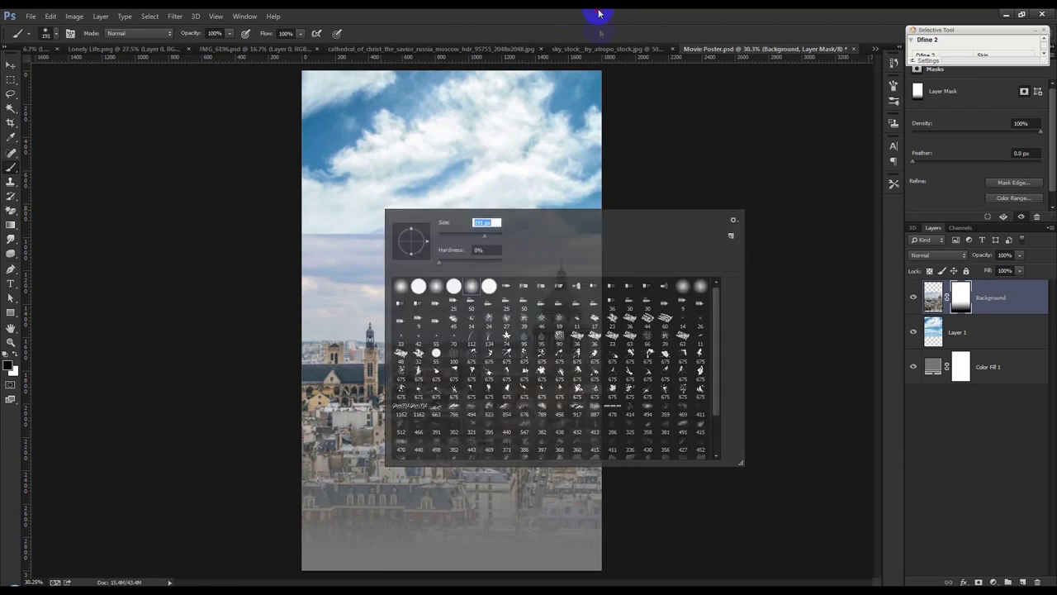
pyautogui.press(']')
pyautogui.press(']')
pyautogui.press(']')
# Paint the city mask to reveal clouds above the skyline, then move the sky layer higher.
pyautogui.moveTo(294, 247); pyautogui.dragTo(616, 183)
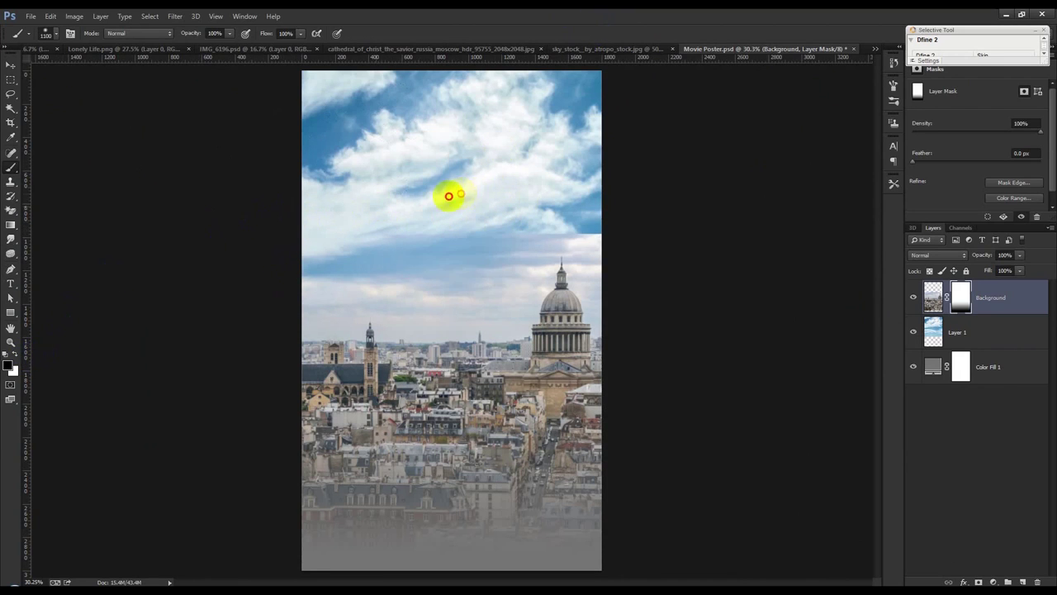
pyautogui.moveTo(523, 147); pyautogui.dragTo(413, 226)
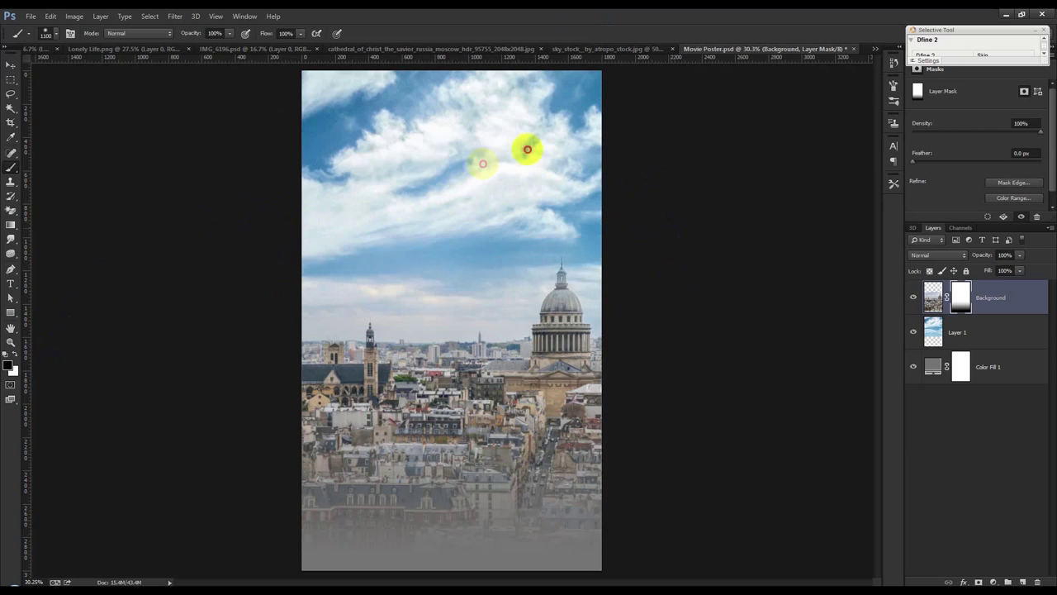
pyautogui.click(451, 234)
pyautogui.click(11, 65)
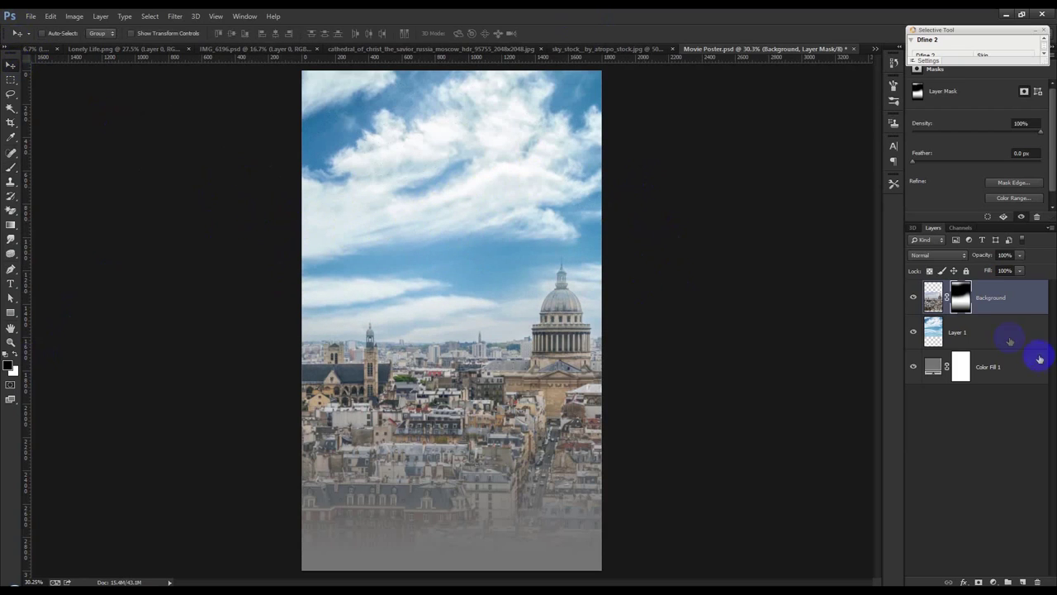
pyautogui.click(958, 331)
pyautogui.moveTo(472, 284)
pyautogui.mouseDown()
pyautogui.moveTo(470, 217)
pyautogui.moveTo(467, 262)
pyautogui.mouseUp()
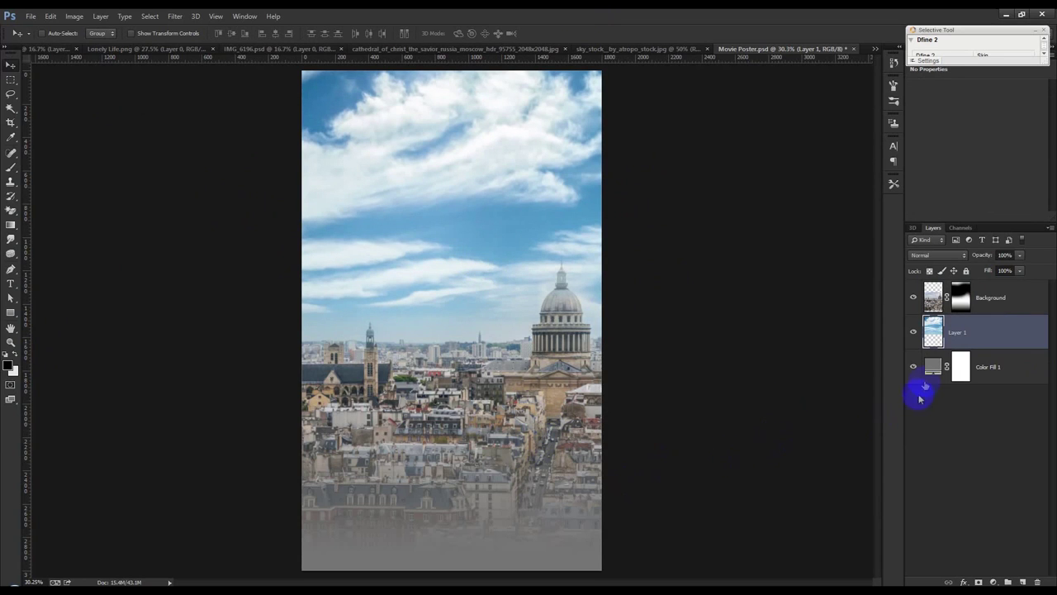
# Recolour Color Fill 1 to dark blue-grey #33414f sampled from the city buildings.
pyautogui.click(936, 368)
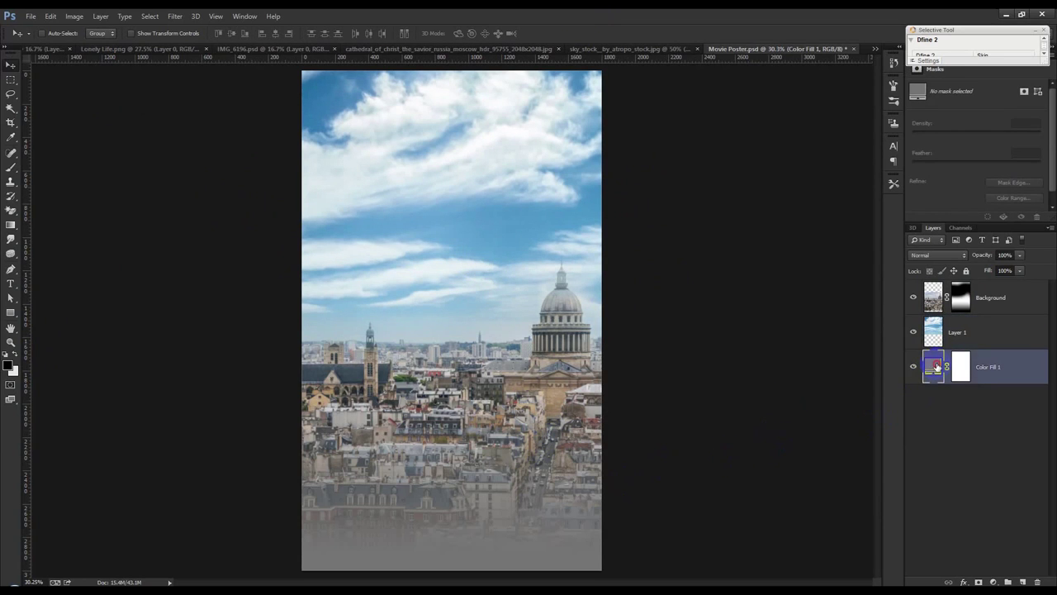
pyautogui.doubleClick(936, 366)
pyautogui.moveTo(496, 533); pyautogui.dragTo(499, 509)
pyautogui.click(443, 501)
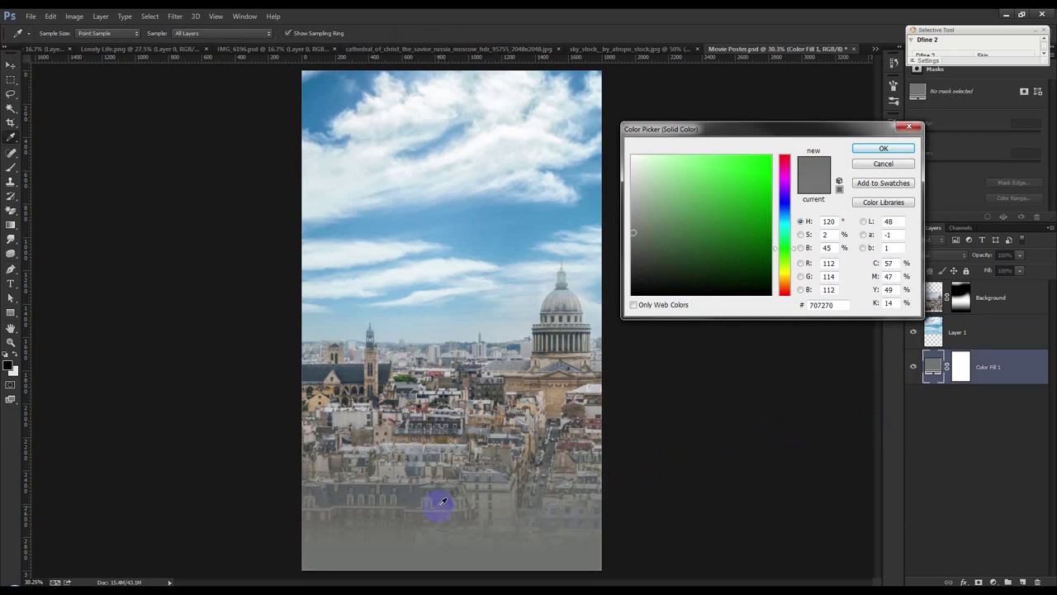
pyautogui.click(438, 497)
pyautogui.click(358, 390)
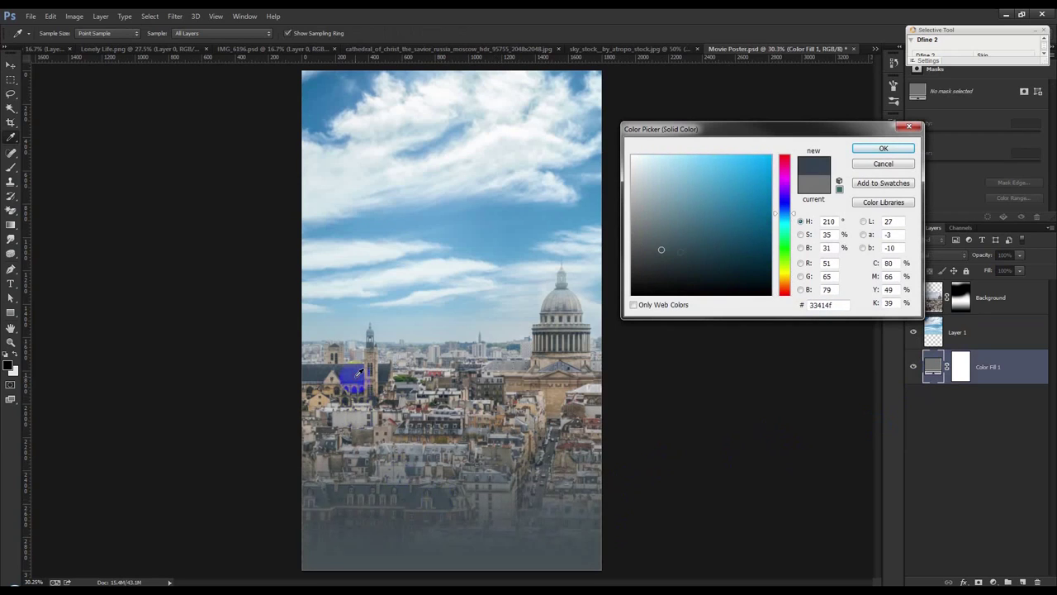
pyautogui.click(463, 360)
pyautogui.click(884, 148)
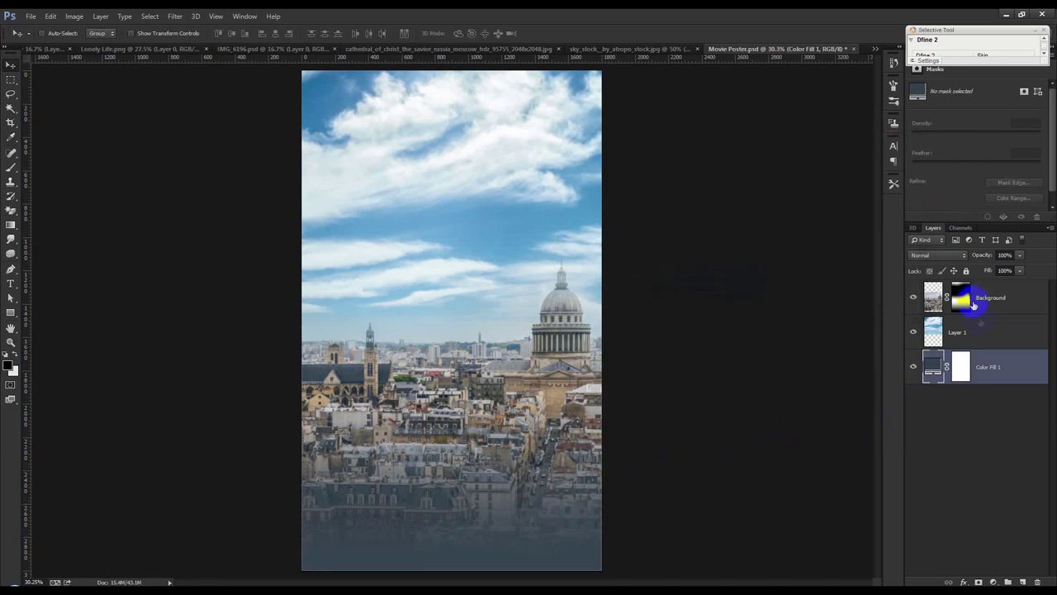
pyautogui.click(981, 333)
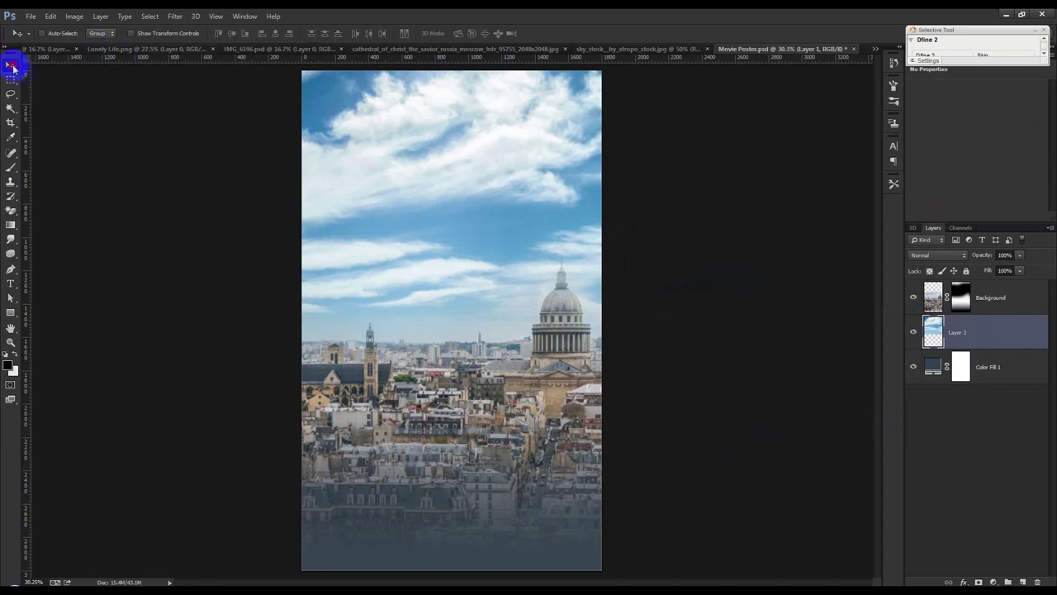
# Close the sky stock photo without saving and drag the cathedral photo into Movie Poster.
pyautogui.scroll(1, 527, 274)
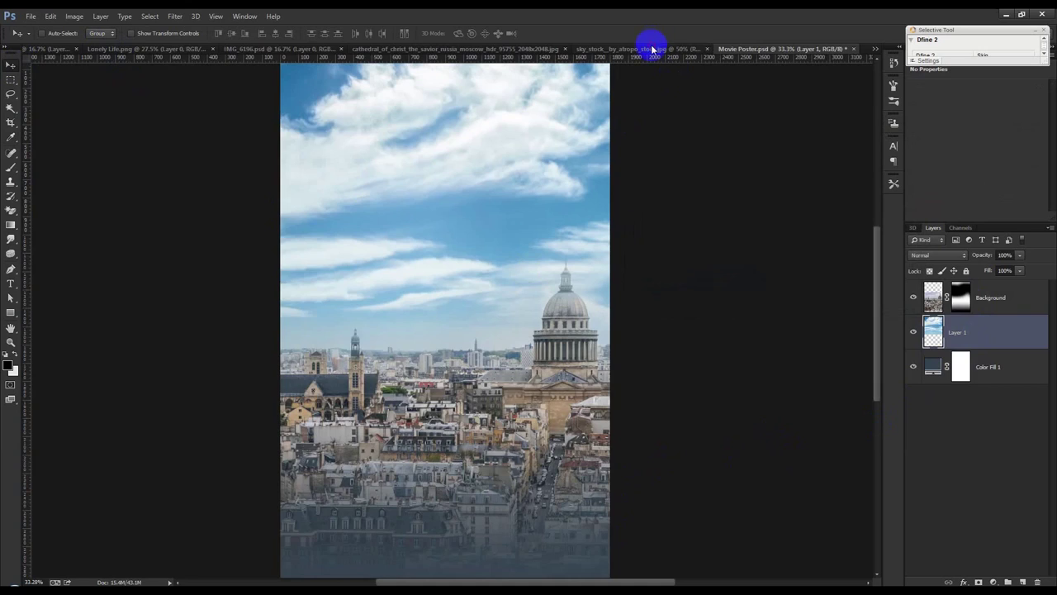
pyautogui.click(652, 50)
pyautogui.click(799, 50)
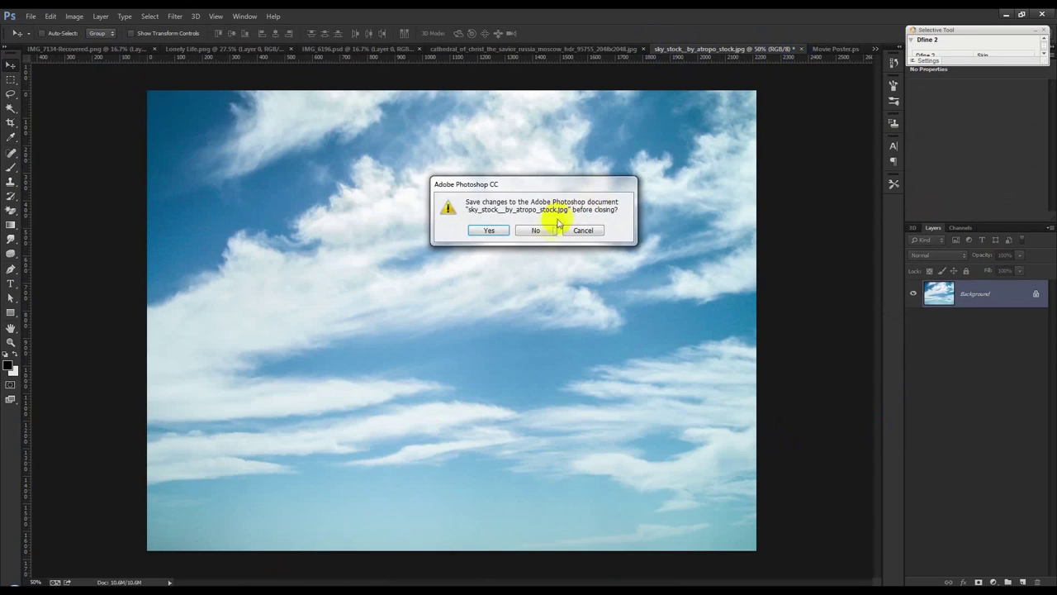
pyautogui.click(559, 228)
pyautogui.click(612, 48)
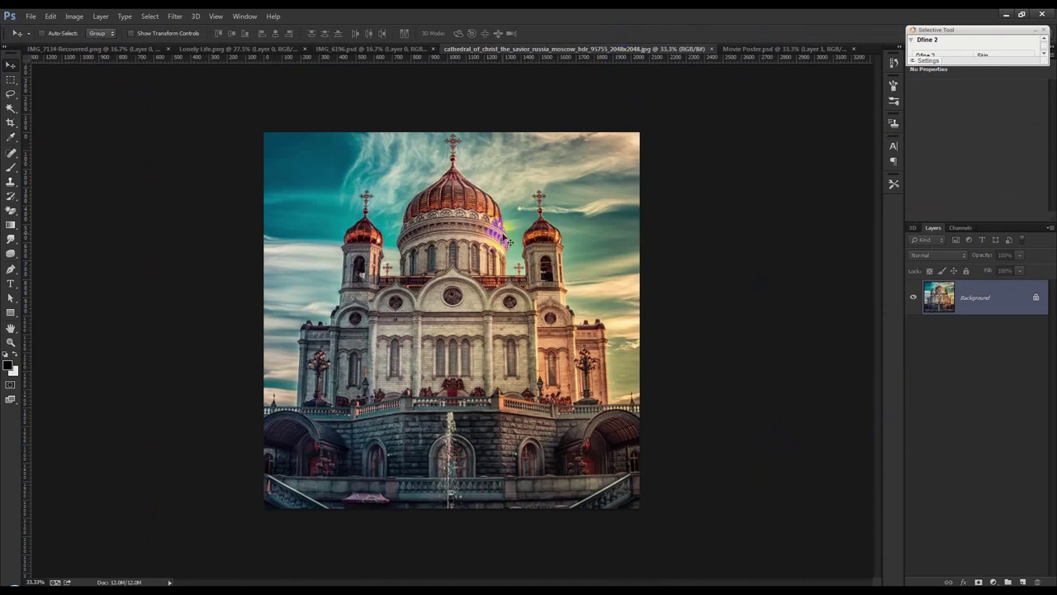
pyautogui.moveTo(471, 331)
pyautogui.mouseDown()
pyautogui.moveTo(469, 280)
pyautogui.moveTo(426, 395)
pyautogui.mouseUp()
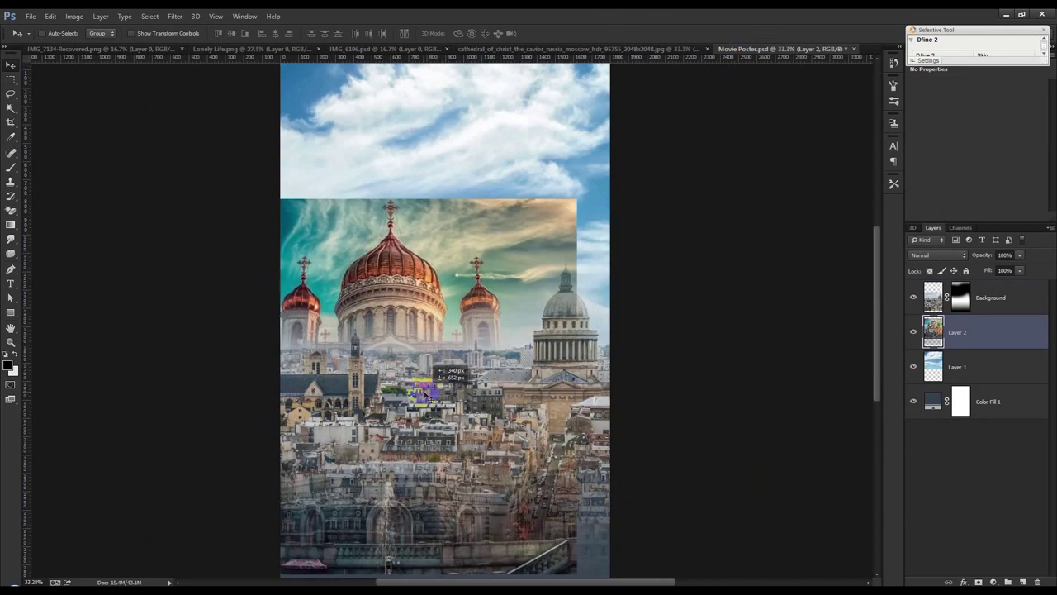
# Scale the cathedral to about 67% over the city's left side and move Layer 2 to the top.
pyautogui.hotkey('ctrl', 't')
pyautogui.moveTo(578, 195)
pyautogui.mouseDown()
pyautogui.moveTo(541, 231)
pyautogui.moveTo(507, 240)
pyautogui.mouseUp()
pyautogui.moveTo(477, 303); pyautogui.dragTo(443, 265)
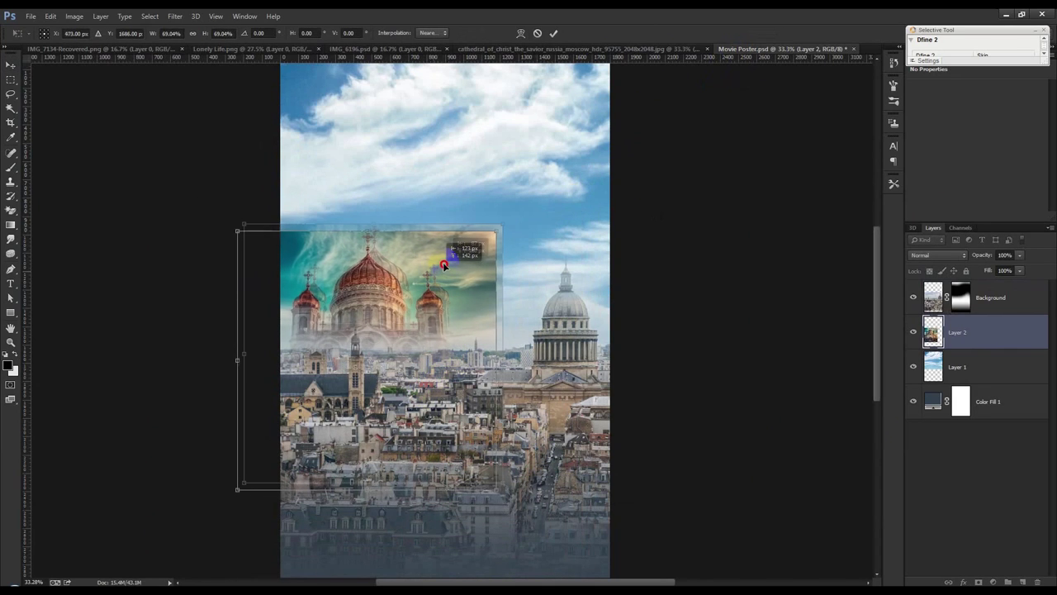
pyautogui.moveTo(498, 230)
pyautogui.mouseDown()
pyautogui.moveTo(372, 307)
pyautogui.moveTo(442, 241)
pyautogui.mouseUp()
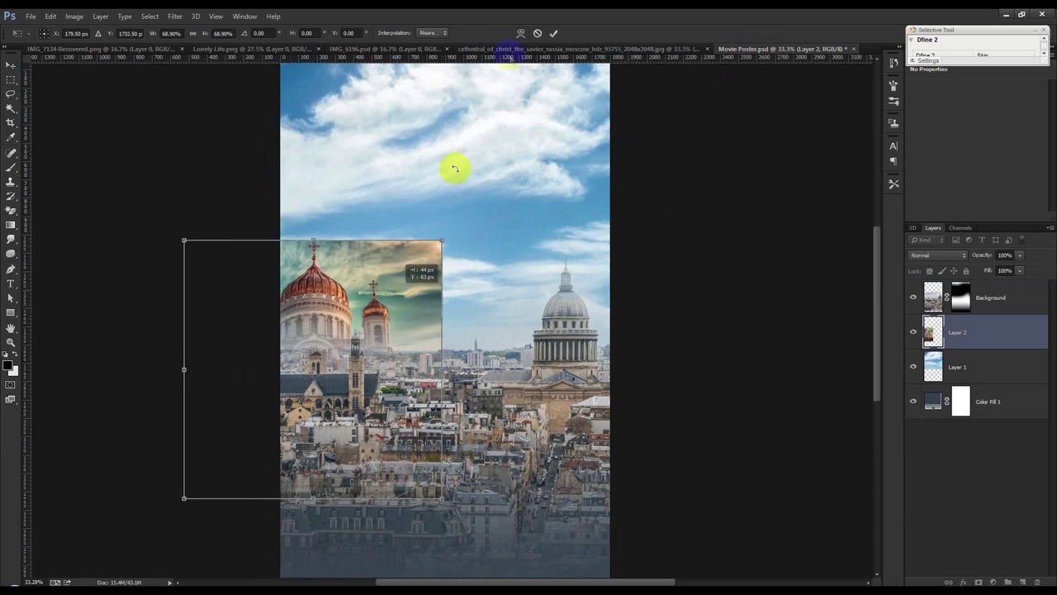
pyautogui.click(554, 33)
pyautogui.moveTo(970, 339); pyautogui.dragTo(962, 291)
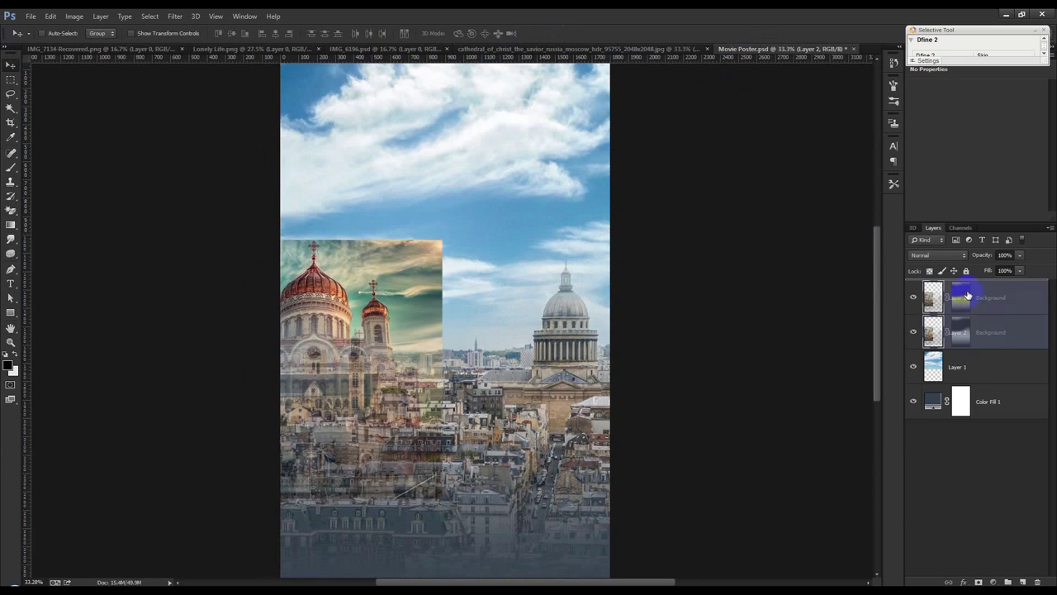
# Add a layer mask to the cathedral and brush out its hard top edge in black.
pyautogui.click(980, 581)
pyautogui.click(11, 170)
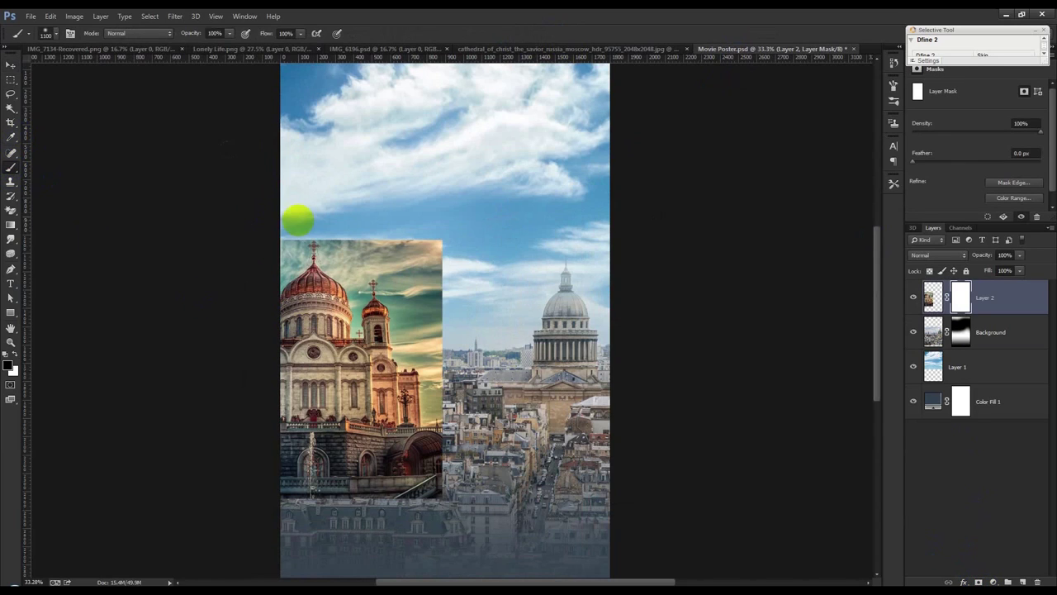
pyautogui.moveTo(281, 193)
pyautogui.mouseDown()
pyautogui.moveTo(408, 179)
pyautogui.moveTo(273, 172)
pyautogui.moveTo(507, 239)
pyautogui.moveTo(479, 269)
pyautogui.moveTo(494, 479)
pyautogui.moveTo(306, 531)
pyautogui.moveTo(533, 505)
pyautogui.mouseUp()
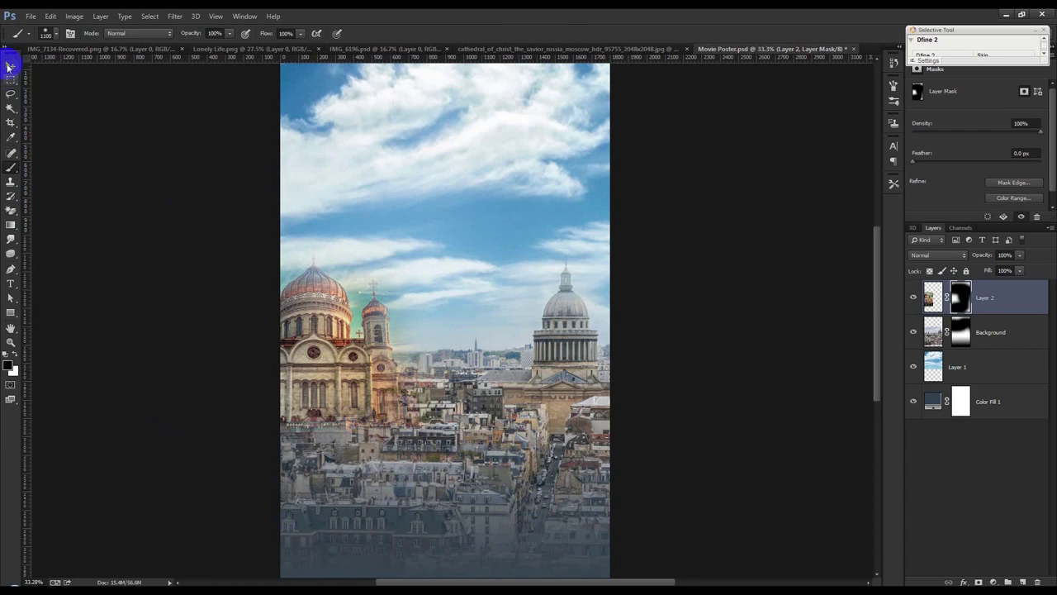
# Nudge the cathedral slightly right and rotate it about 1.26°.
pyautogui.click(10, 66)
pyautogui.moveTo(400, 251); pyautogui.dragTo(402, 253)
pyautogui.hotkey('ctrl', 't')
pyautogui.moveTo(462, 233)
pyautogui.mouseDown()
pyautogui.moveTo(490, 217)
pyautogui.moveTo(480, 215)
pyautogui.mouseUp()
pyautogui.moveTo(477, 285); pyautogui.dragTo(485, 283)
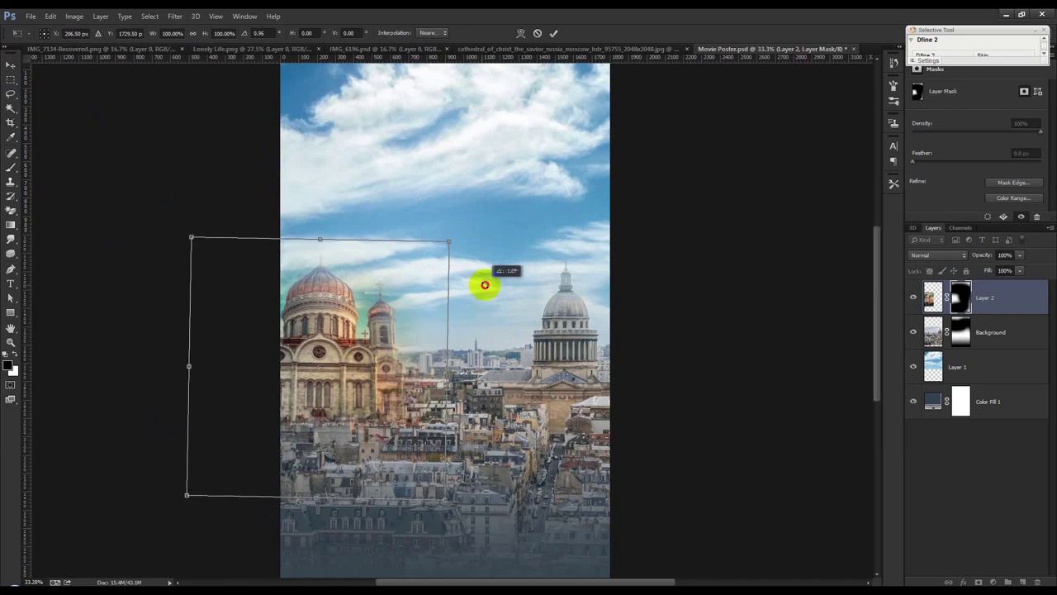
pyautogui.press('Return')
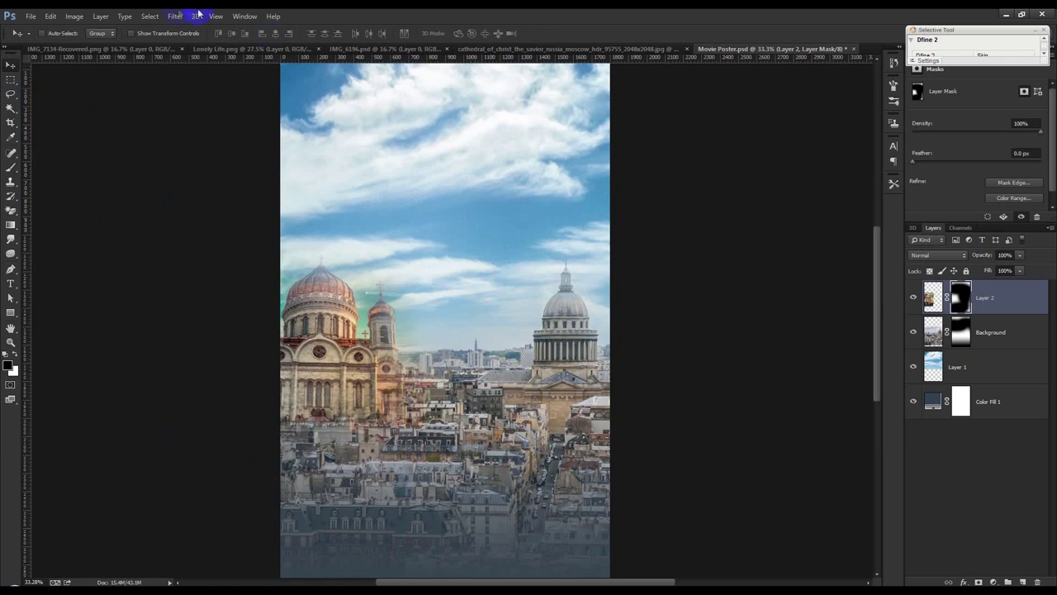
pyautogui.click(74, 16)
pyautogui.moveTo(89, 46)
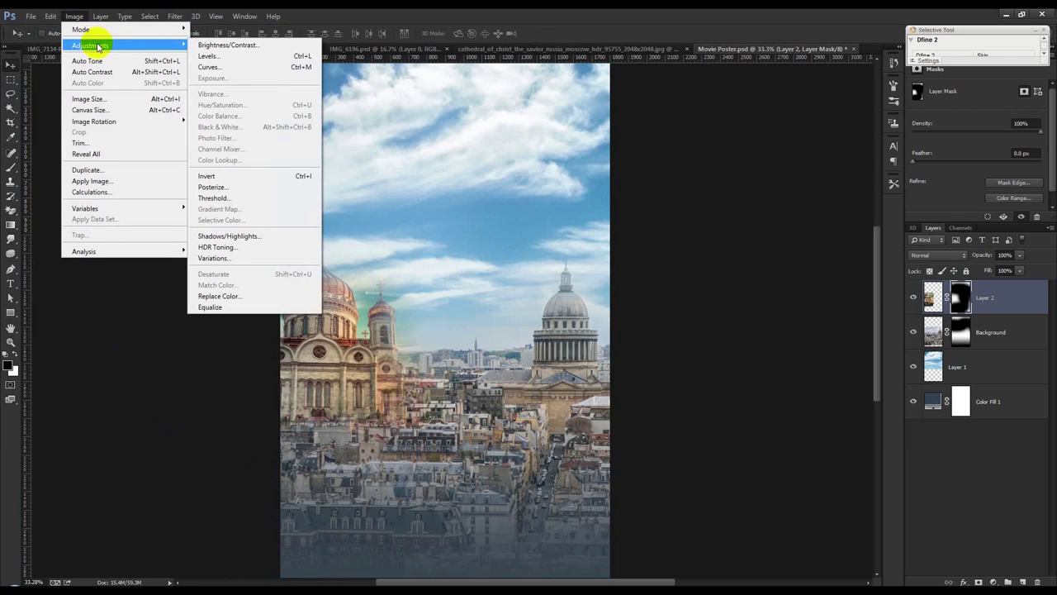
# Try a Replace Color adjustment on the cathedral layer.
pyautogui.click(227, 295)
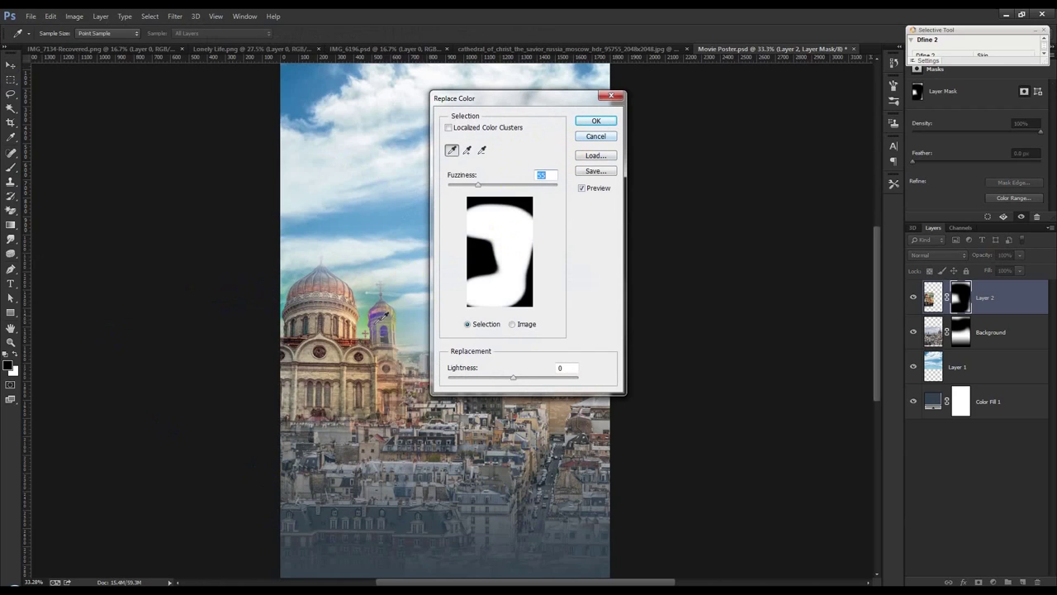
pyautogui.click(596, 123)
pyautogui.click(75, 15)
# Apply Match Color to the cathedral's pixels using Movie Poster.psd as the source.
pyautogui.click(912, 295)
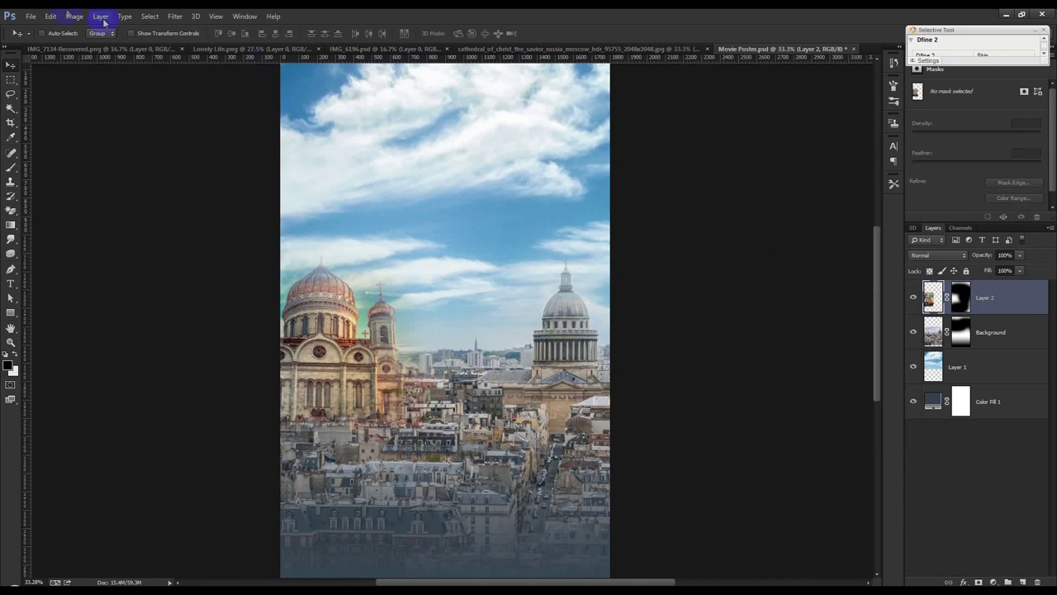
pyautogui.click(74, 17)
pyautogui.moveTo(90, 46)
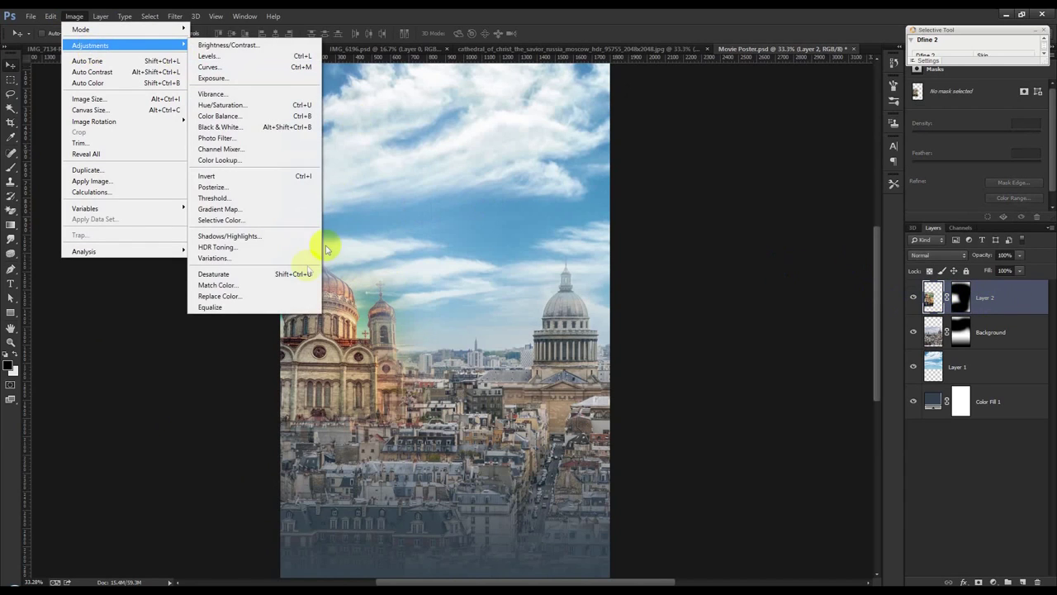
pyautogui.click(248, 285)
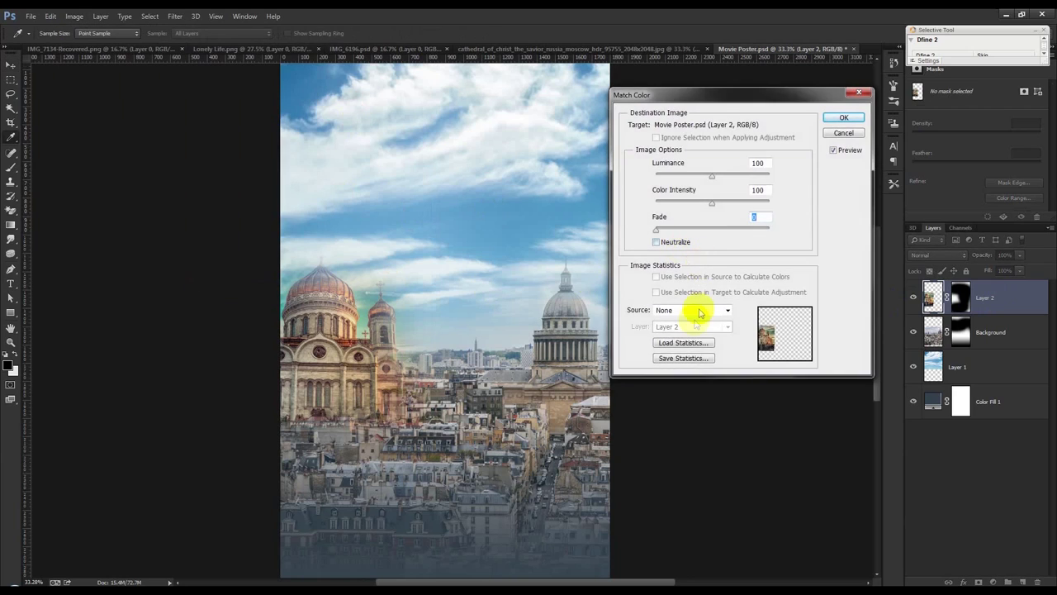
pyautogui.click(682, 310)
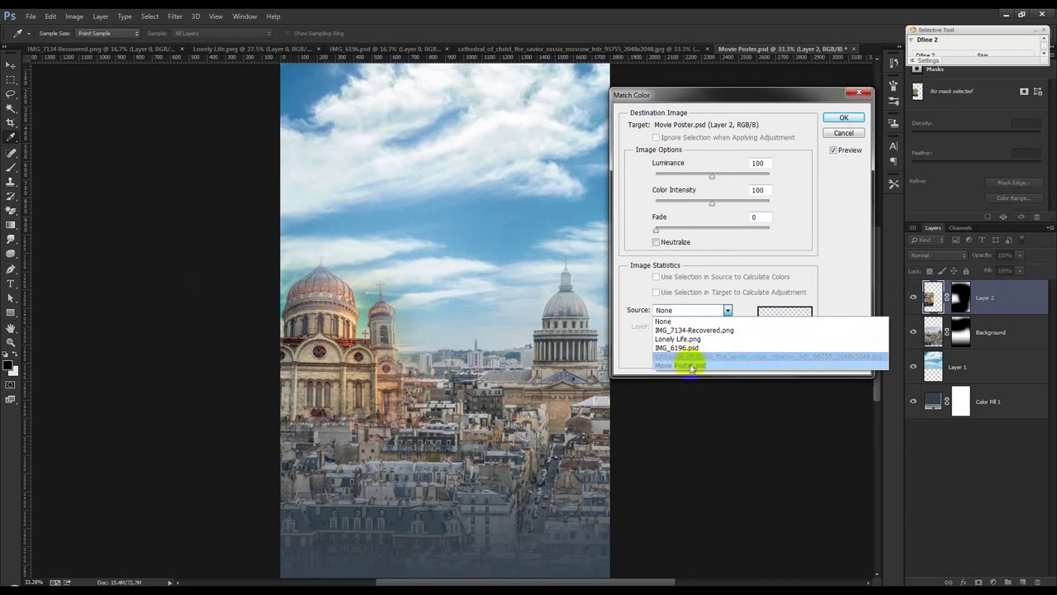
pyautogui.click(691, 366)
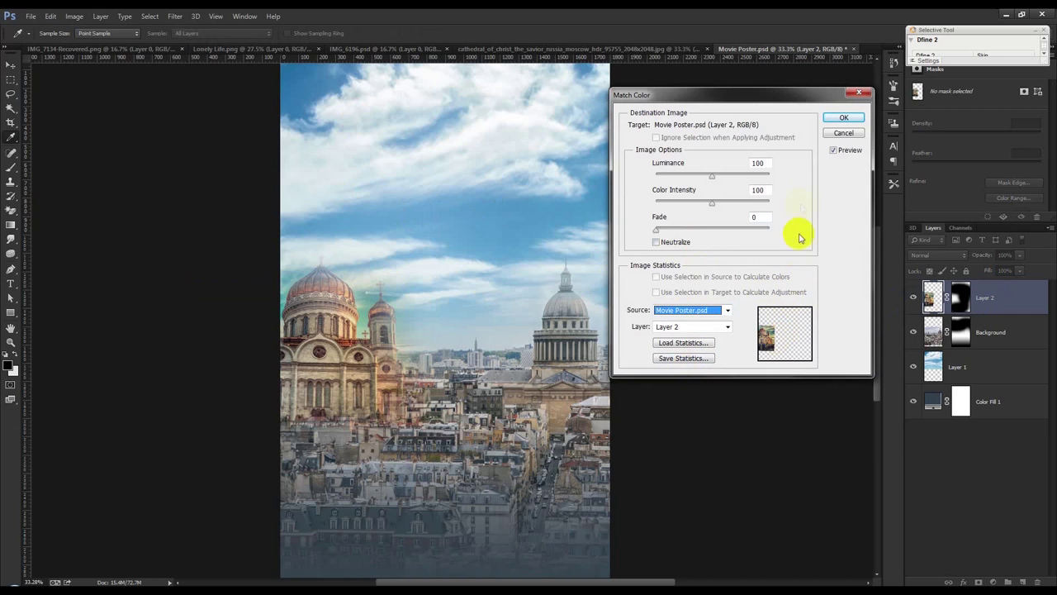
pyautogui.click(844, 118)
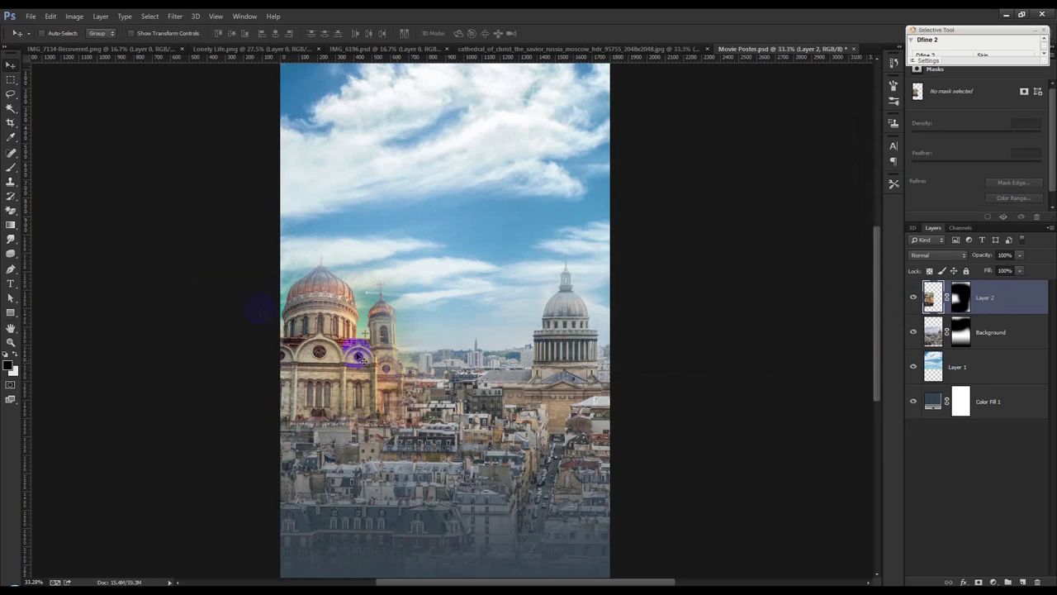
pyautogui.click(75, 16)
pyautogui.moveTo(91, 46)
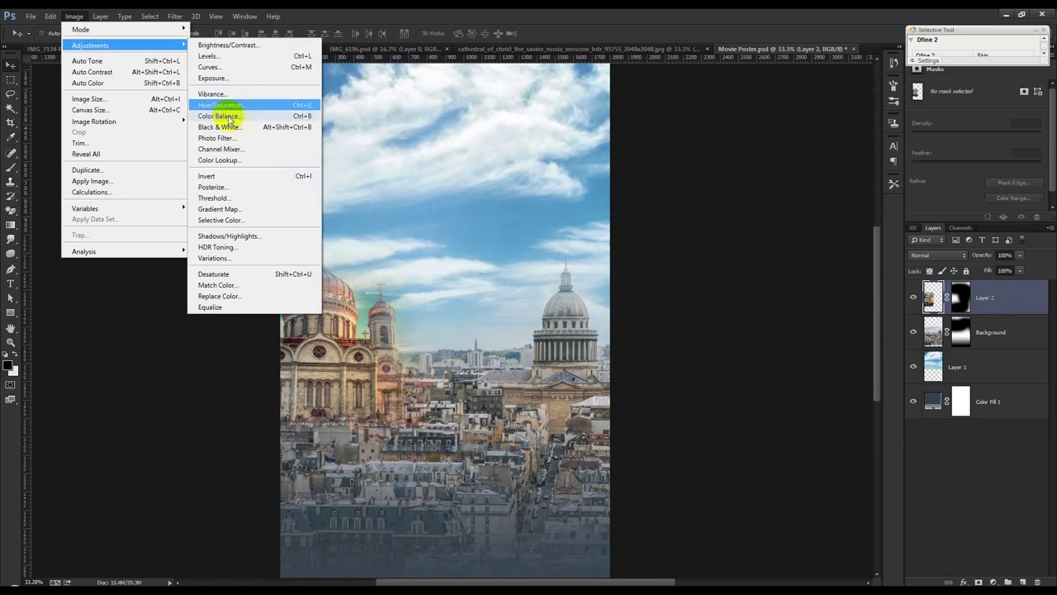
# Color-balance the cathedral toward cyan (shadows -27, 0, -3), then nudge it slightly right.
pyautogui.click(219, 115)
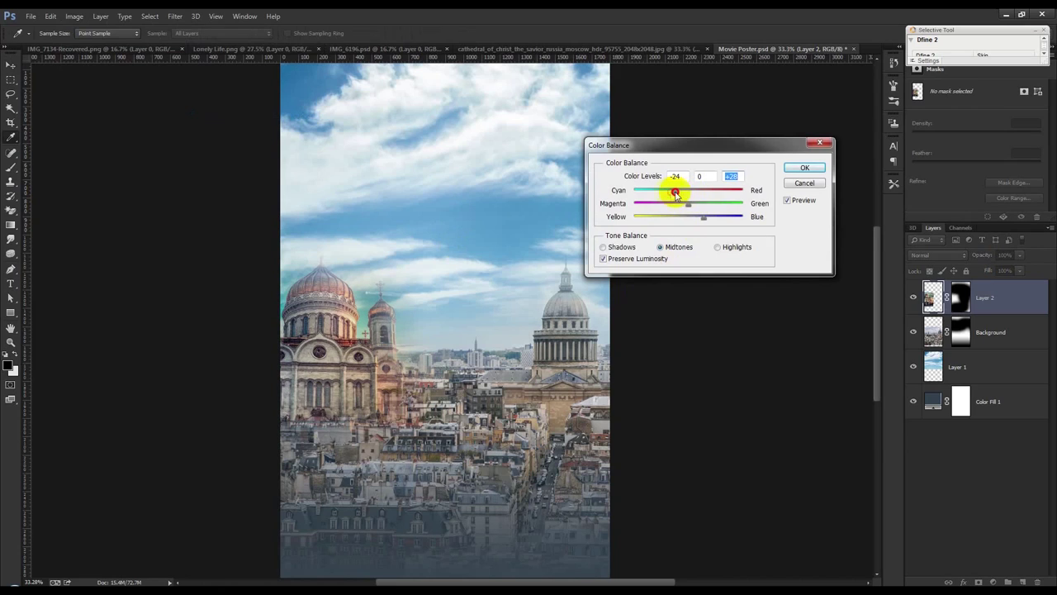
pyautogui.moveTo(708, 203); pyautogui.dragTo(671, 204)
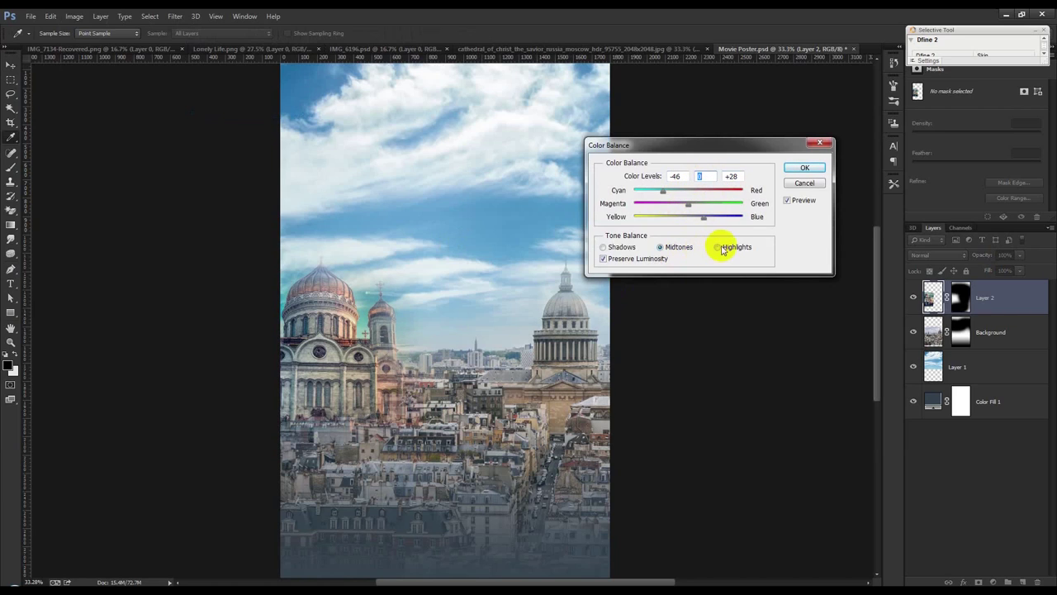
pyautogui.moveTo(659, 193); pyautogui.dragTo(689, 193)
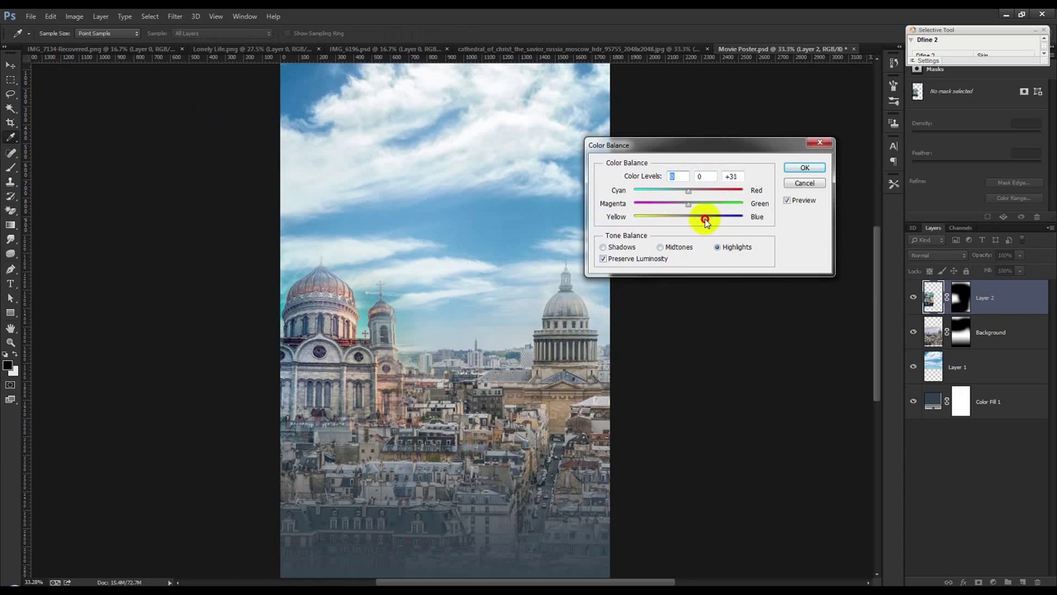
pyautogui.click(618, 248)
pyautogui.moveTo(686, 217)
pyautogui.mouseDown()
pyautogui.moveTo(700, 219)
pyautogui.moveTo(687, 218)
pyautogui.mouseUp()
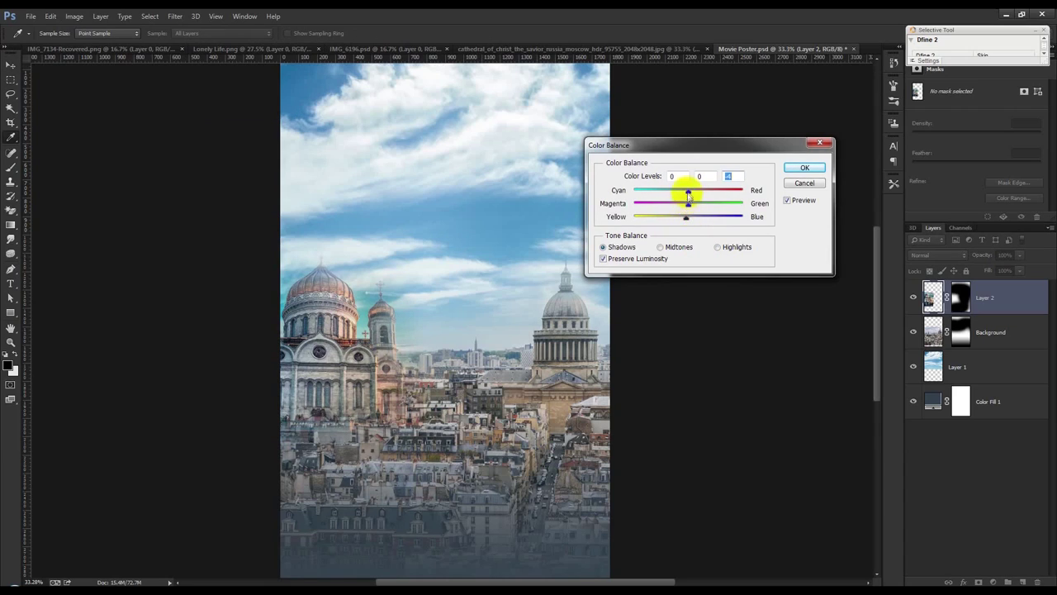
pyautogui.click(674, 192)
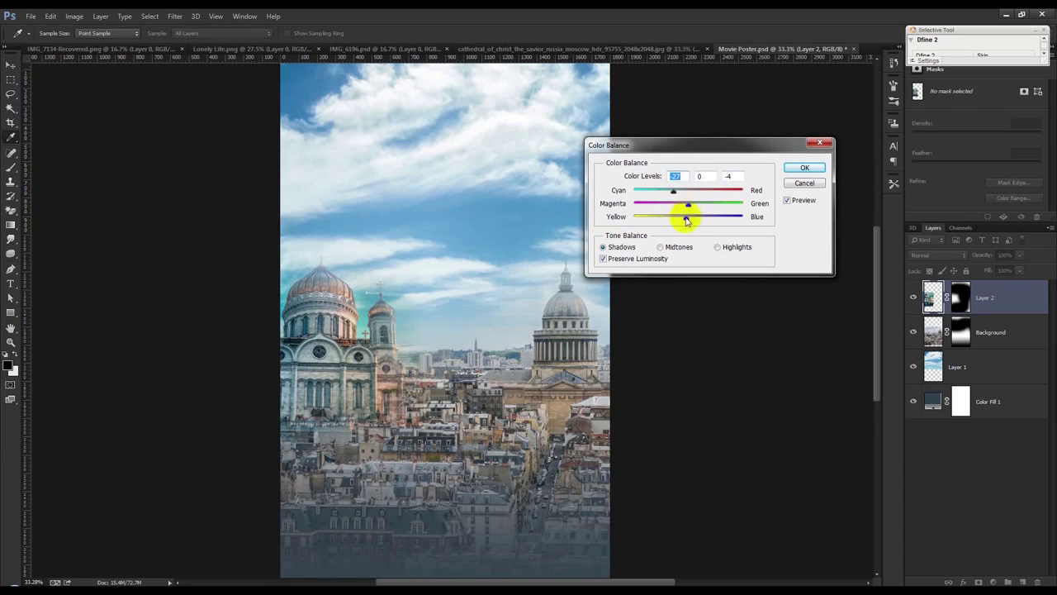
pyautogui.click(688, 220)
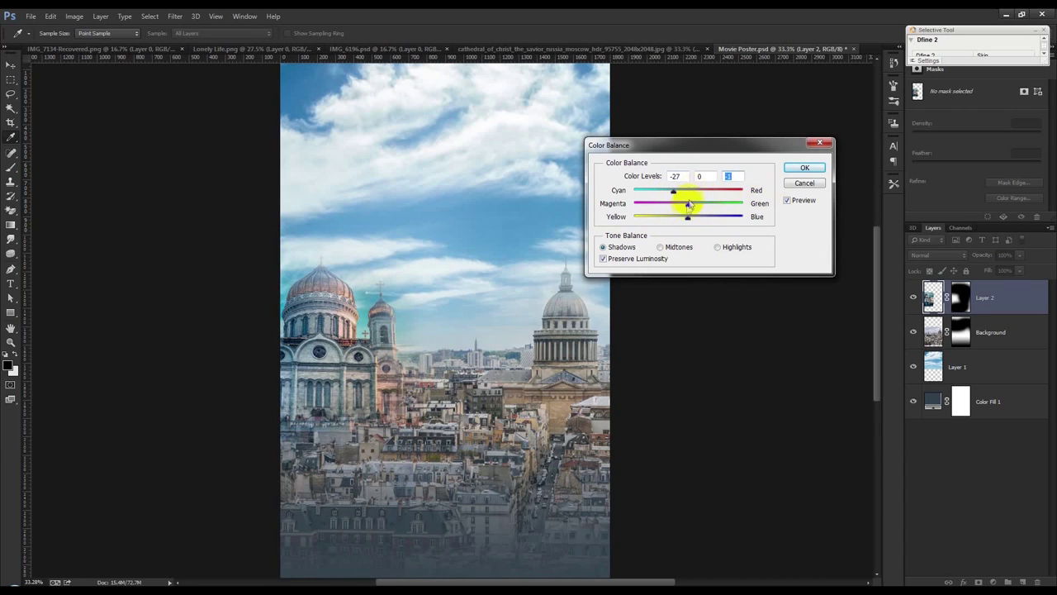
pyautogui.click(795, 168)
pyautogui.press('v')
pyautogui.moveTo(360, 291); pyautogui.dragTo(382, 292)
# Set the cathedral layer to 55% opacity and enlarge it to about 126%.
pyautogui.moveTo(978, 255); pyautogui.dragTo(962, 260)
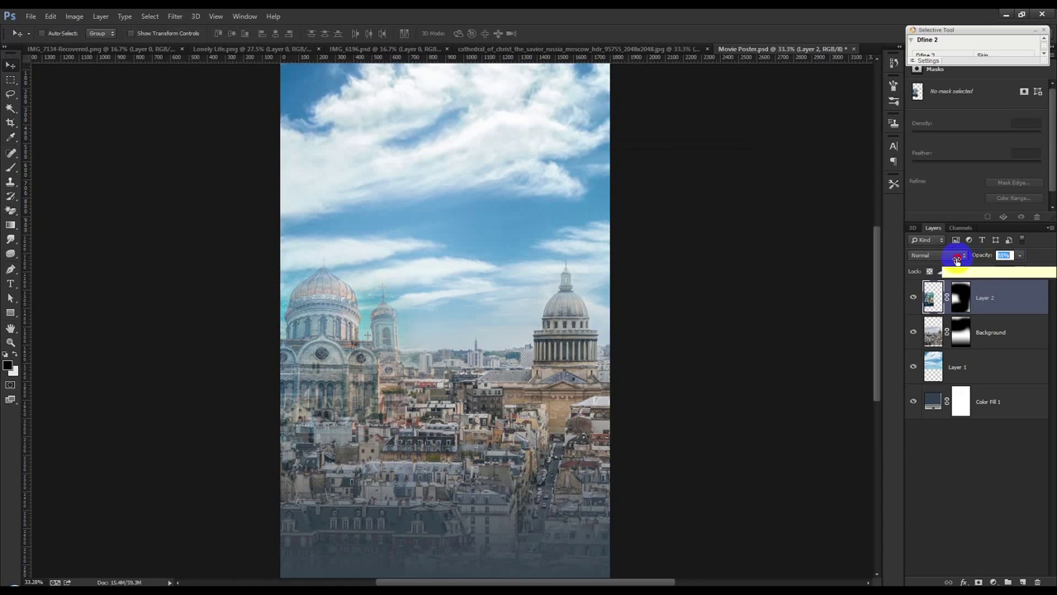
pyautogui.moveTo(609, 378); pyautogui.dragTo(561, 384)
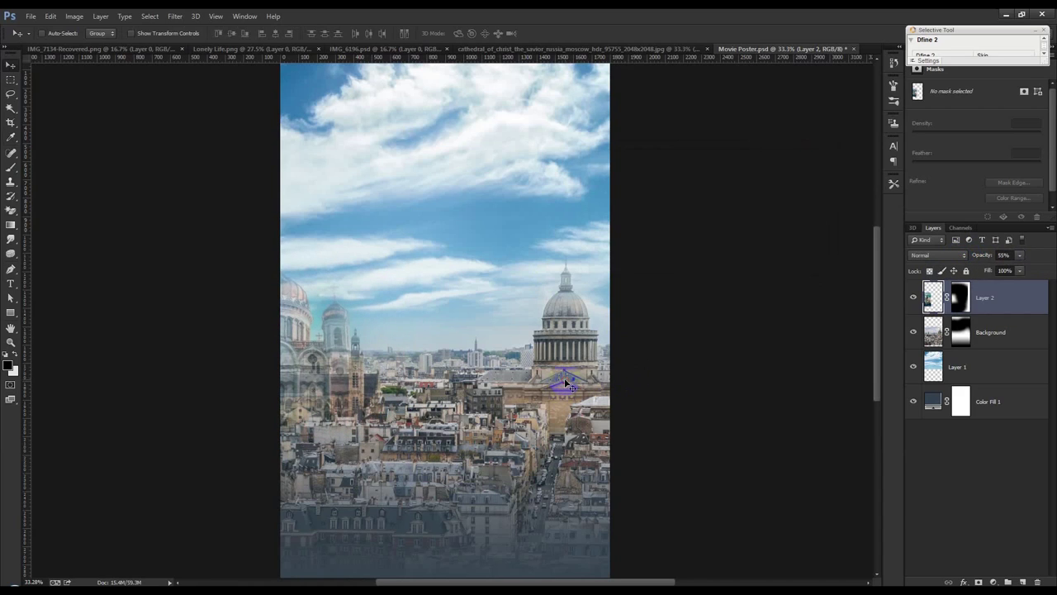
pyautogui.hotkey('ctrl', 't')
pyautogui.moveTo(399, 506); pyautogui.dragTo(440, 496)
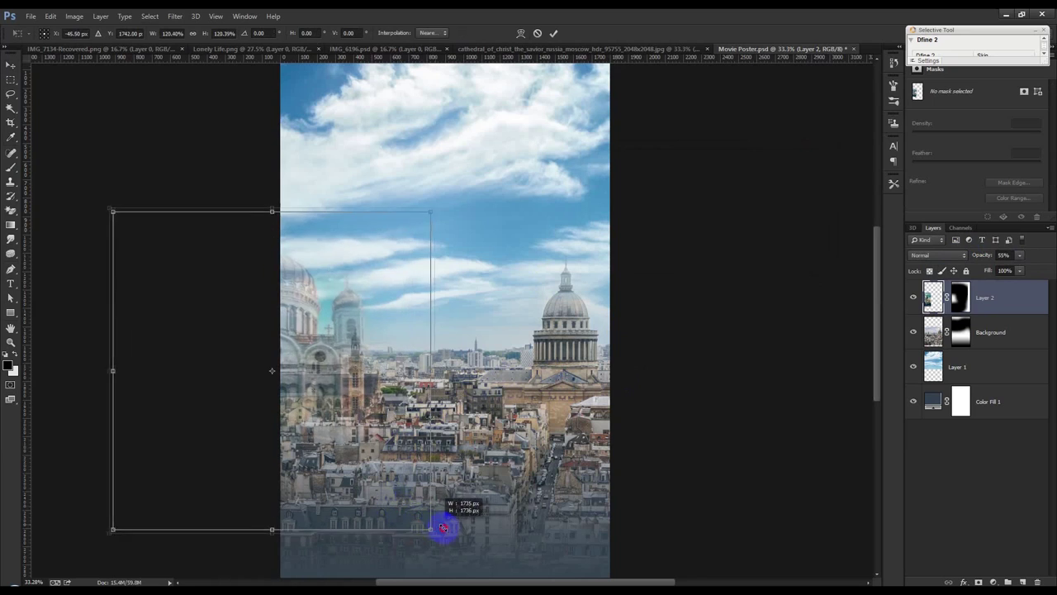
pyautogui.click(553, 33)
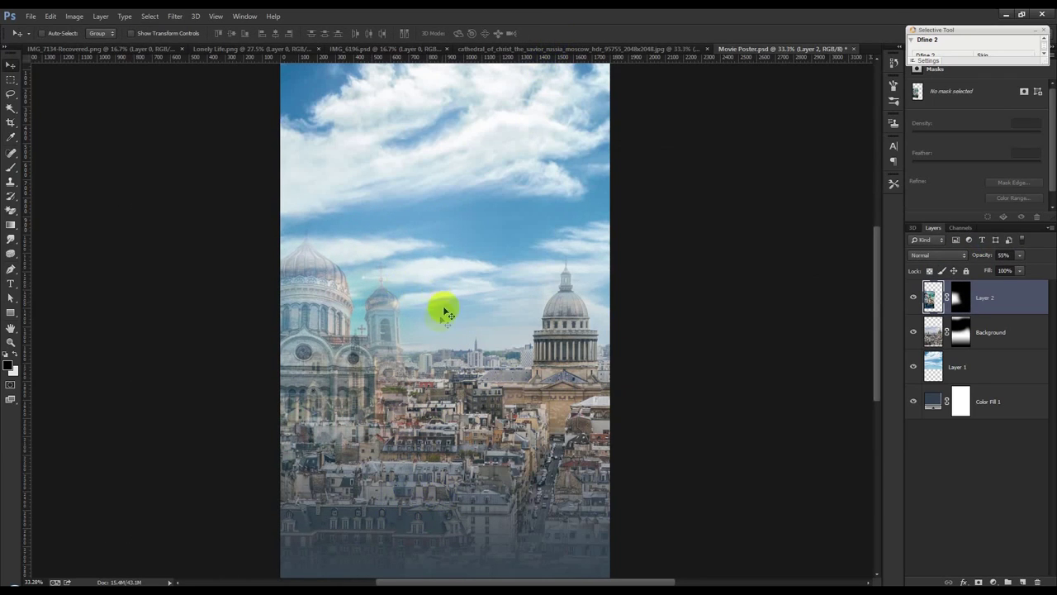
# Move the cathedral up and left, then close the cathedral source image.
pyautogui.moveTo(555, 352)
pyautogui.mouseDown()
pyautogui.moveTo(456, 282)
pyautogui.moveTo(462, 326)
pyautogui.mouseUp()
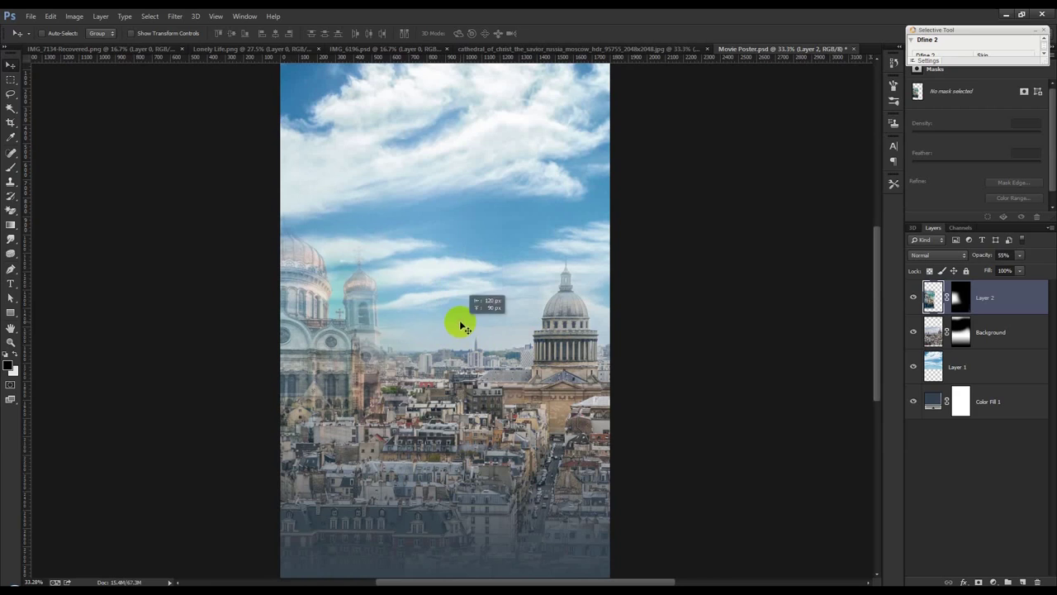
pyautogui.moveTo(462, 326); pyautogui.dragTo(460, 325)
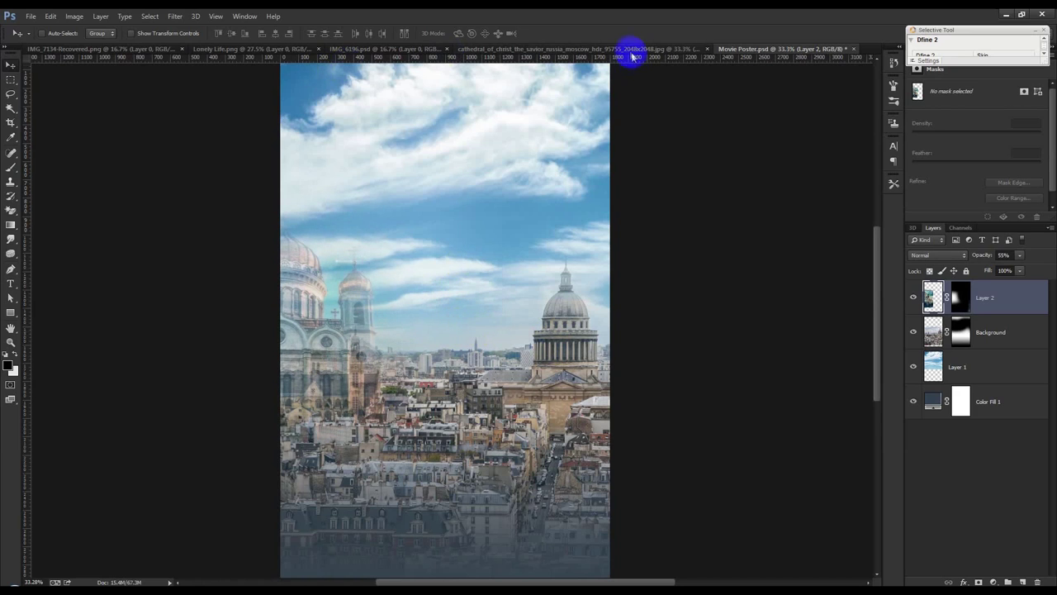
pyautogui.click(633, 51)
pyautogui.click(710, 51)
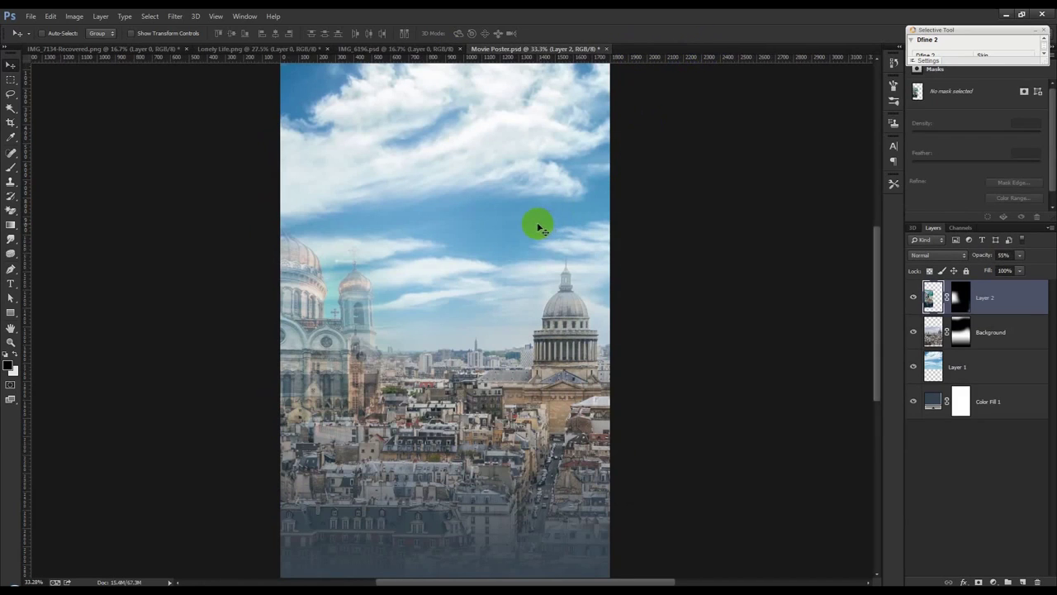
# Restore the cathedral to 100% opacity and pick a smaller brush.
pyautogui.moveTo(981, 256); pyautogui.dragTo(1029, 255)
pyautogui.moveTo(556, 281); pyautogui.dragTo(555, 284)
pyautogui.scroll(3, 320, 276)
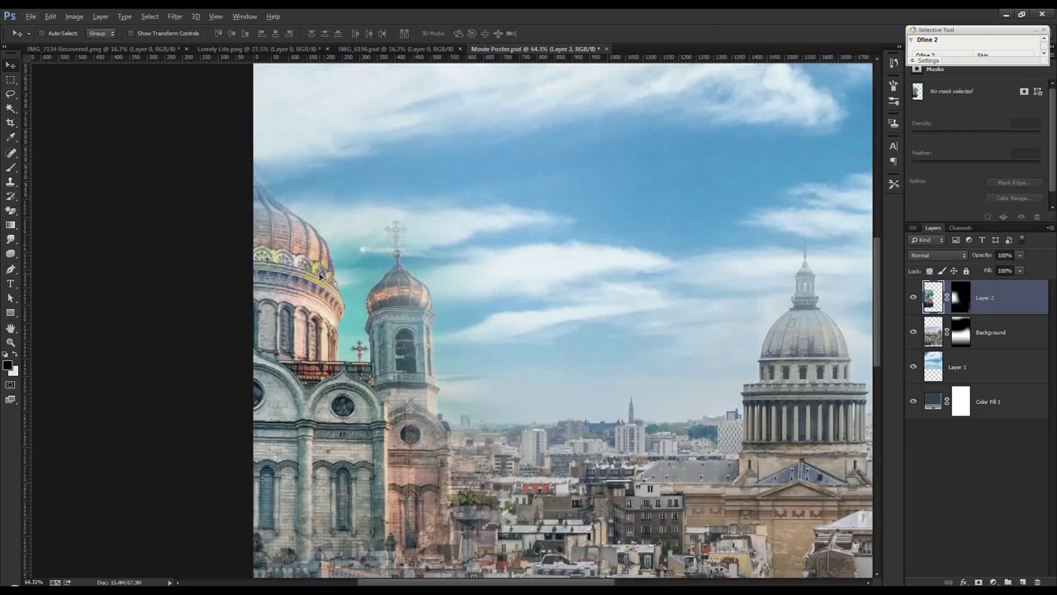
pyautogui.moveTo(18, 173); pyautogui.dragTo(50, 168)
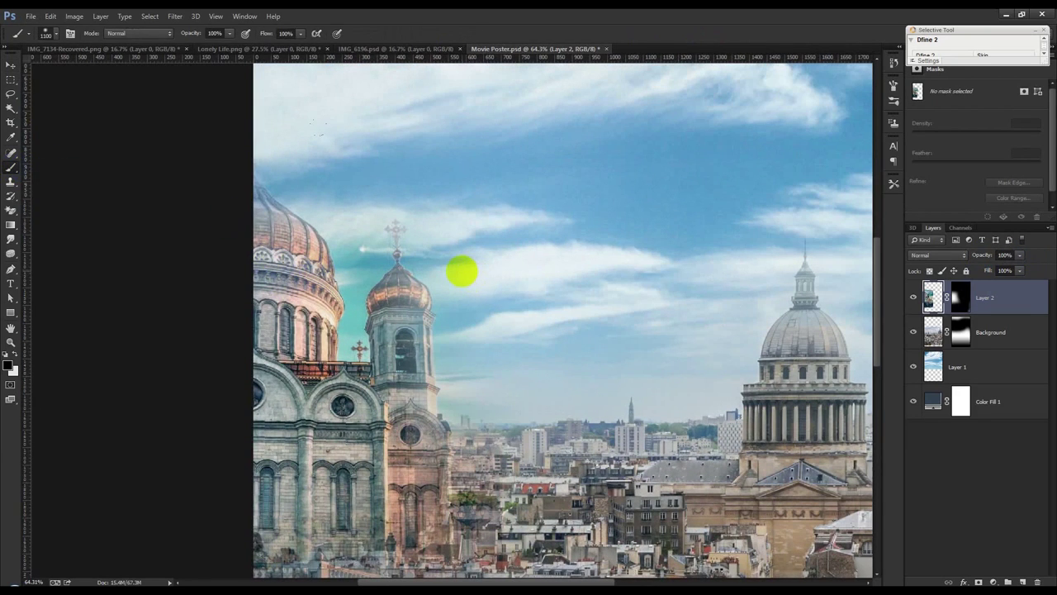
pyautogui.press('[')
pyautogui.press('[')
pyautogui.moveTo(353, 338); pyautogui.dragTo(357, 299)
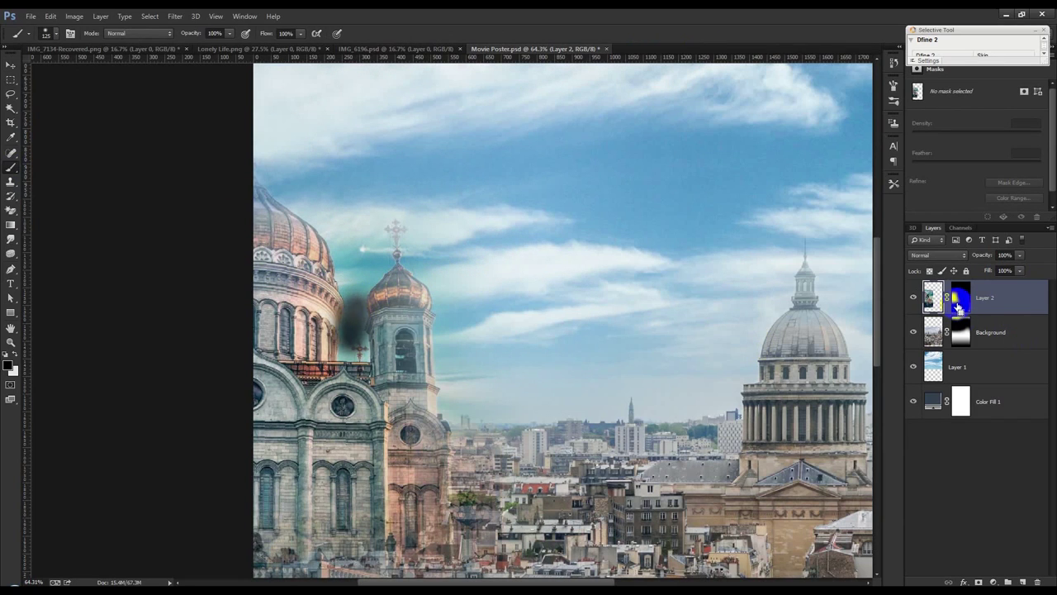
pyautogui.hotkey('ctrl', 'z')
# Paint the cathedral's mask black between the domes and over the lower buildings and rooftops.
pyautogui.click(961, 306)
pyautogui.moveTo(347, 343)
pyautogui.mouseDown()
pyautogui.moveTo(342, 228)
pyautogui.moveTo(359, 265)
pyautogui.moveTo(369, 261)
pyautogui.moveTo(354, 295)
pyautogui.moveTo(401, 283)
pyautogui.moveTo(427, 260)
pyautogui.moveTo(456, 339)
pyautogui.moveTo(460, 413)
pyautogui.moveTo(413, 173)
pyautogui.moveTo(368, 250)
pyautogui.moveTo(415, 212)
pyautogui.mouseUp()
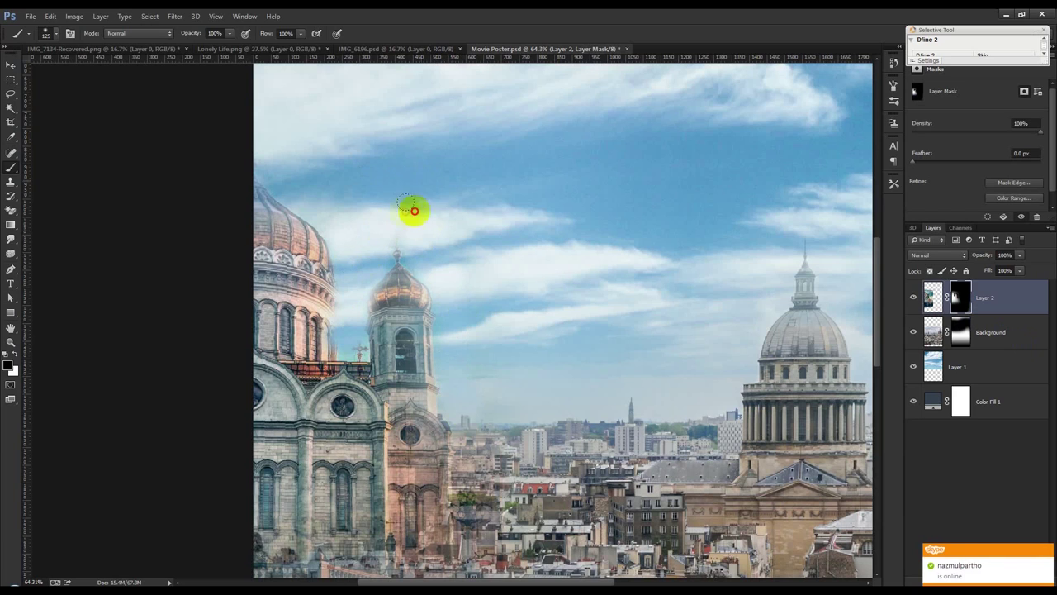
pyautogui.hotkey('ctrl', '-')
pyautogui.hotkey('ctrl', '-')
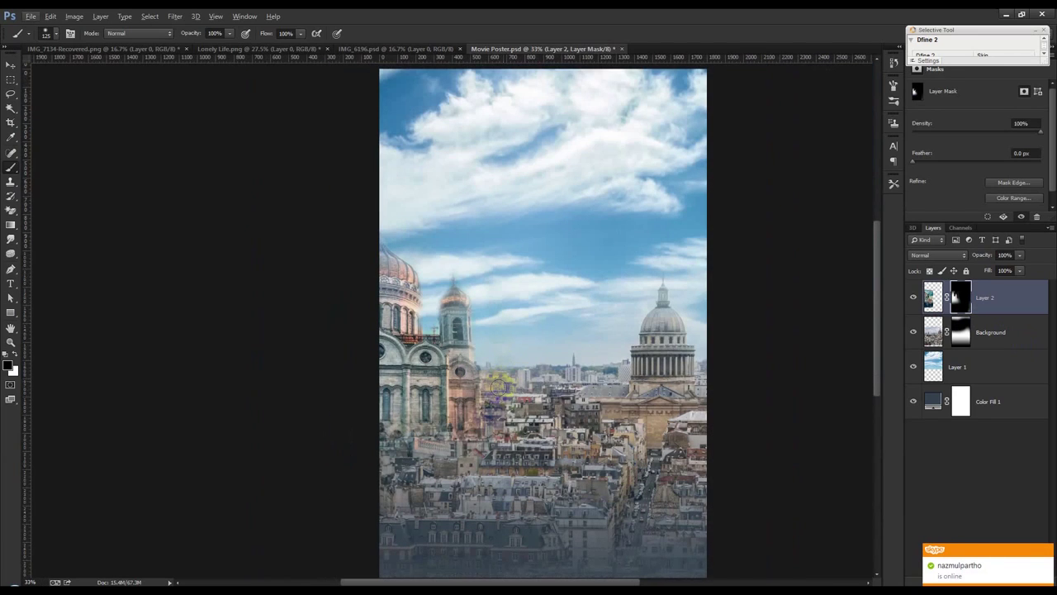
pyautogui.moveTo(498, 438); pyautogui.dragTo(324, 456)
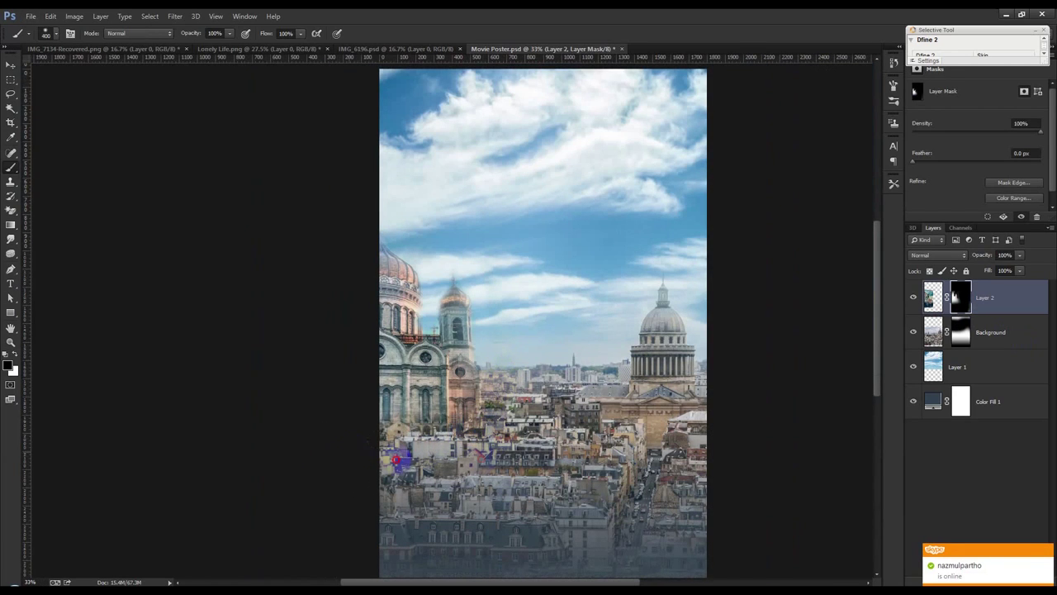
pyautogui.moveTo(547, 454); pyautogui.dragTo(310, 443)
pyautogui.moveTo(376, 444); pyautogui.dragTo(446, 430)
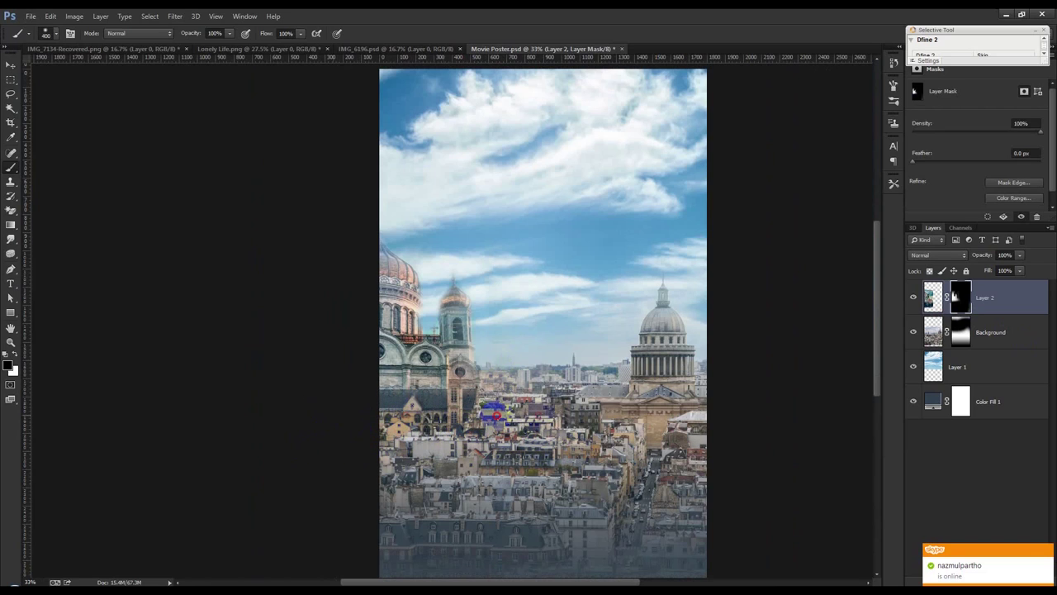
pyautogui.click(10, 65)
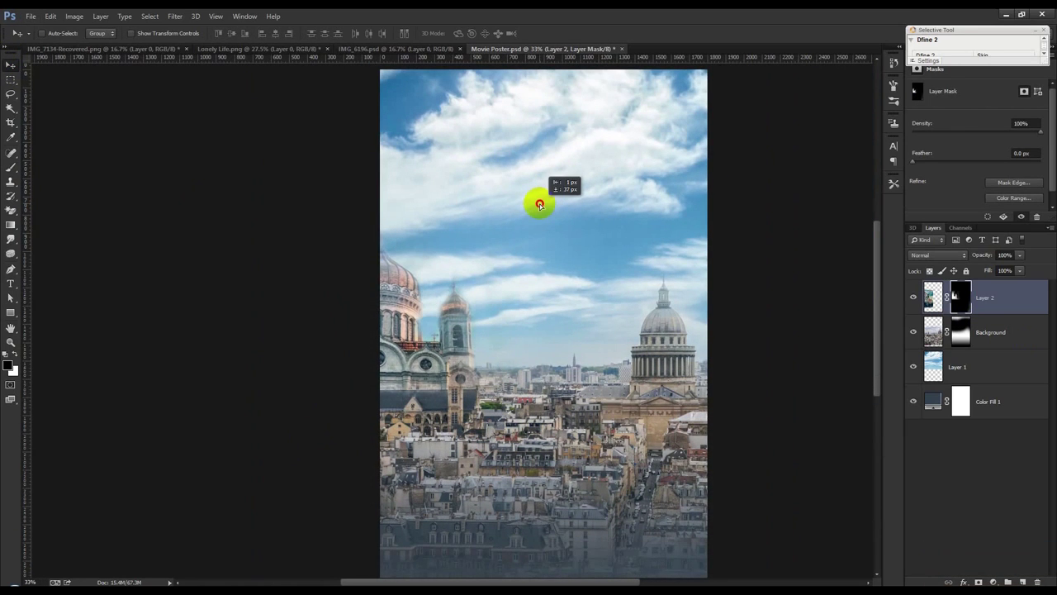
pyautogui.hotkey('ctrl', '0')
pyautogui.click(372, 51)
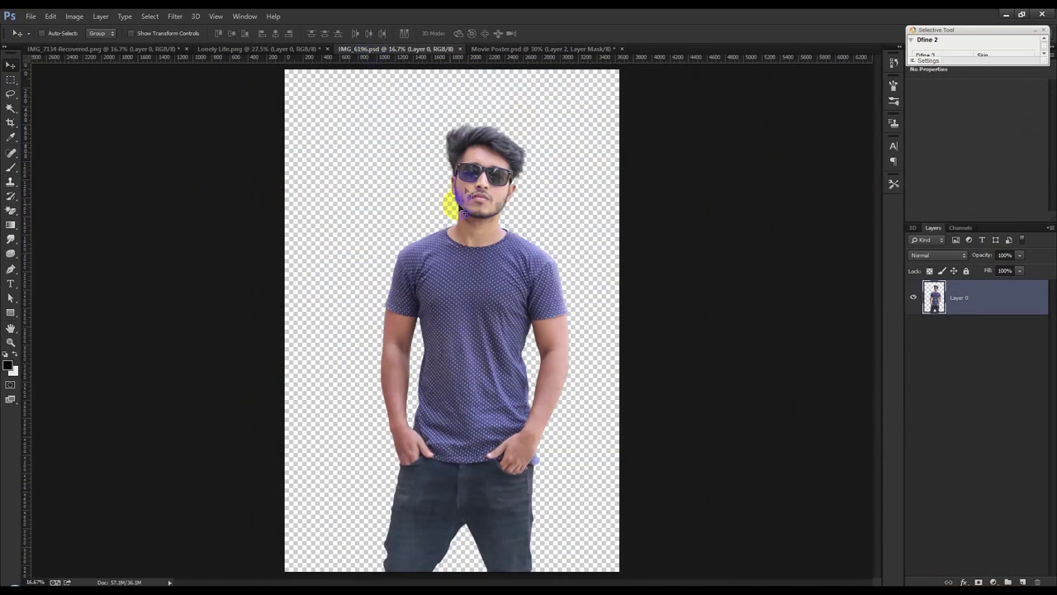
pyautogui.click(241, 50)
pyautogui.click(153, 49)
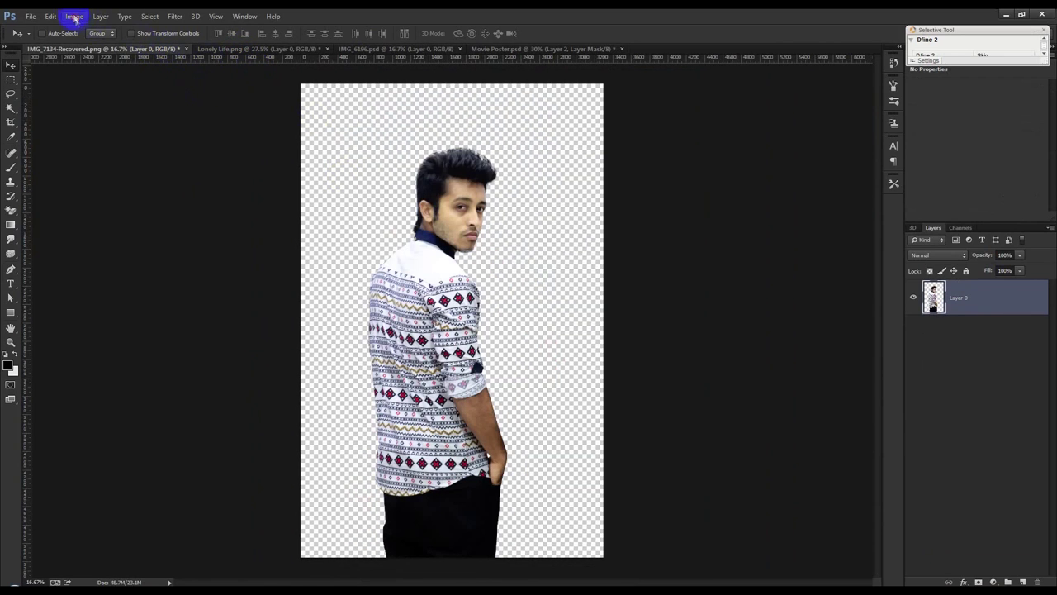
pyautogui.click(75, 18)
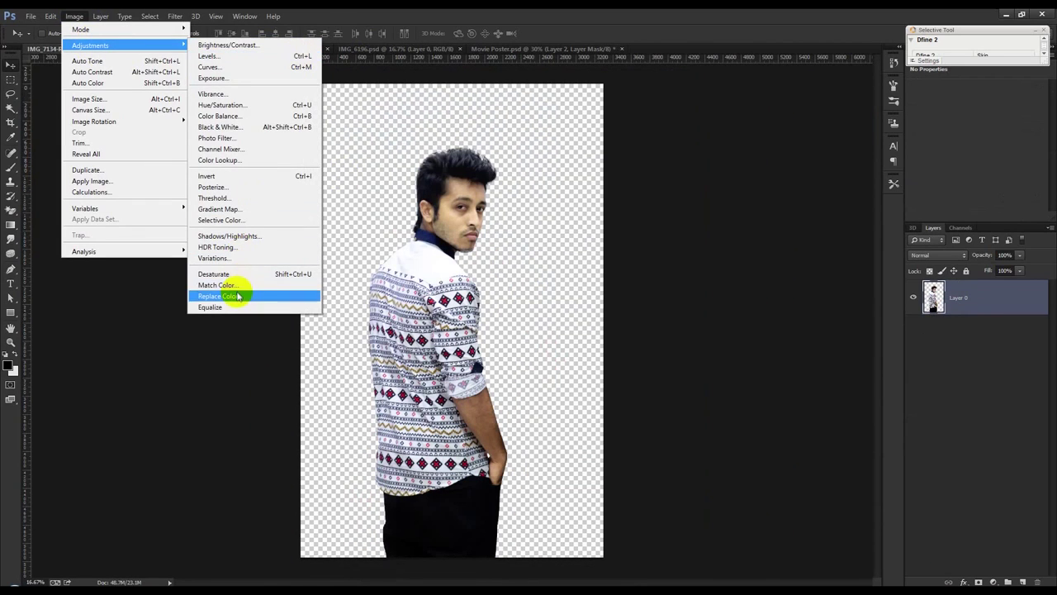
pyautogui.click(137, 99)
pyautogui.click(235, 49)
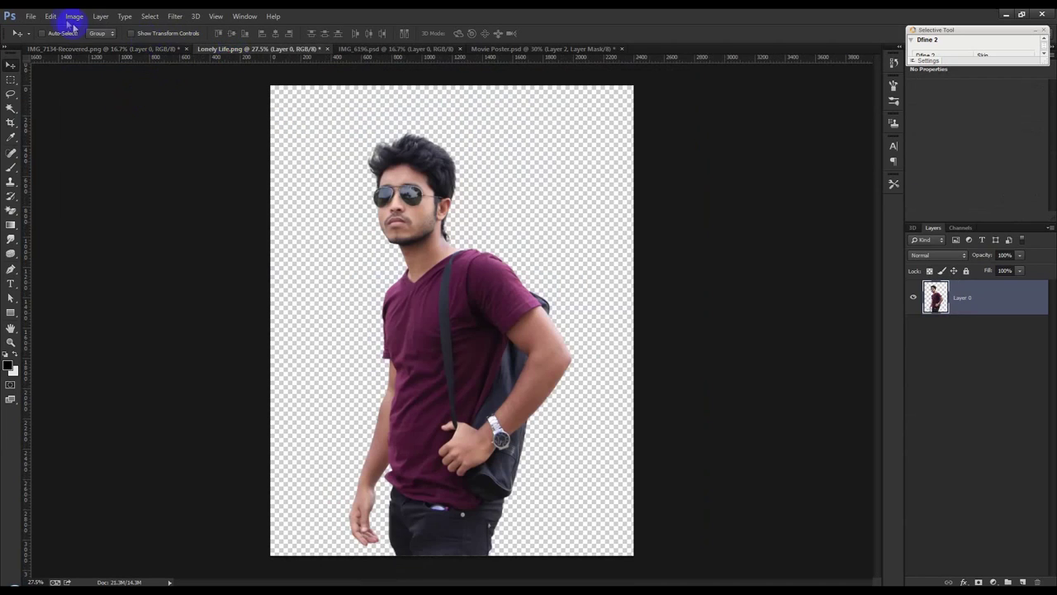
pyautogui.click(73, 18)
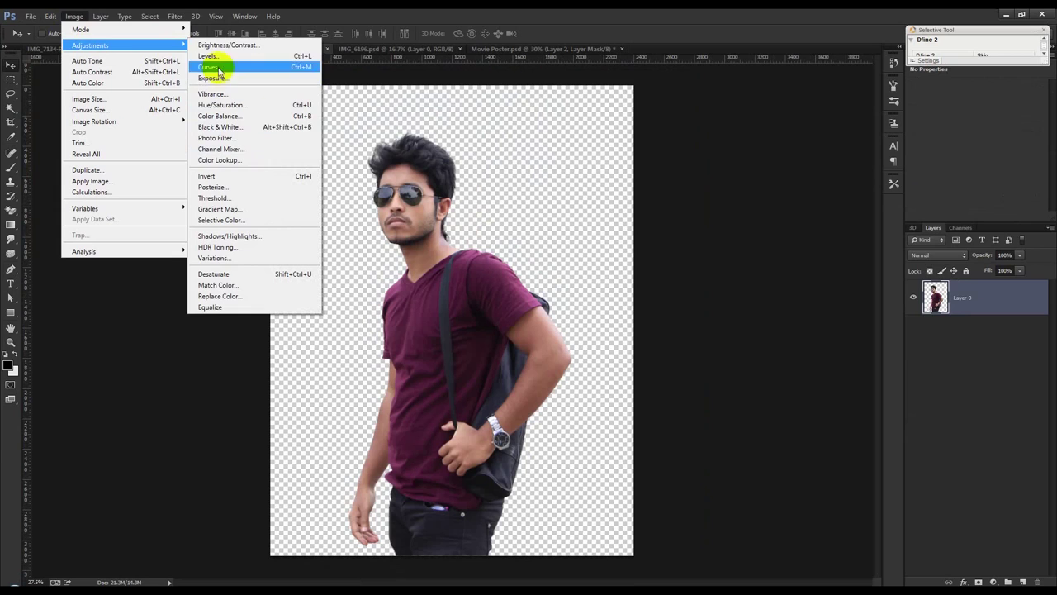
pyautogui.click(168, 69)
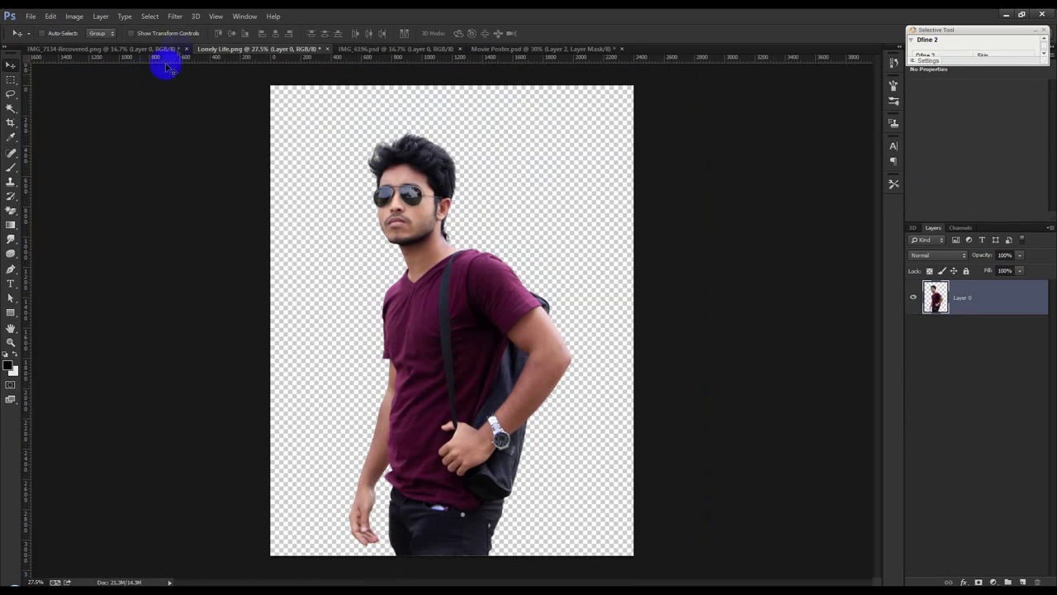
pyautogui.click(355, 48)
pyautogui.click(74, 16)
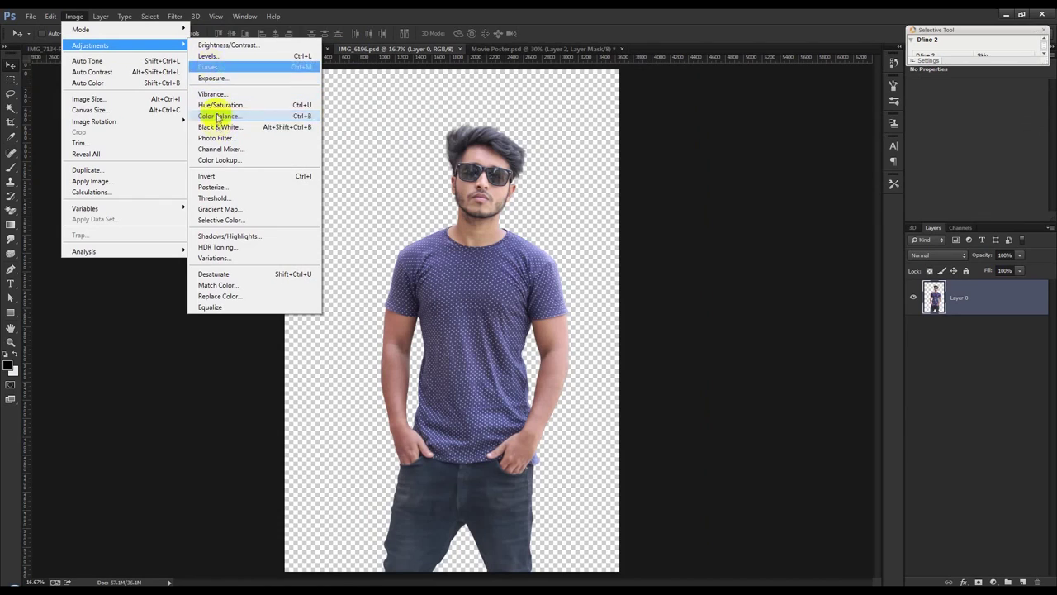
pyautogui.click(136, 72)
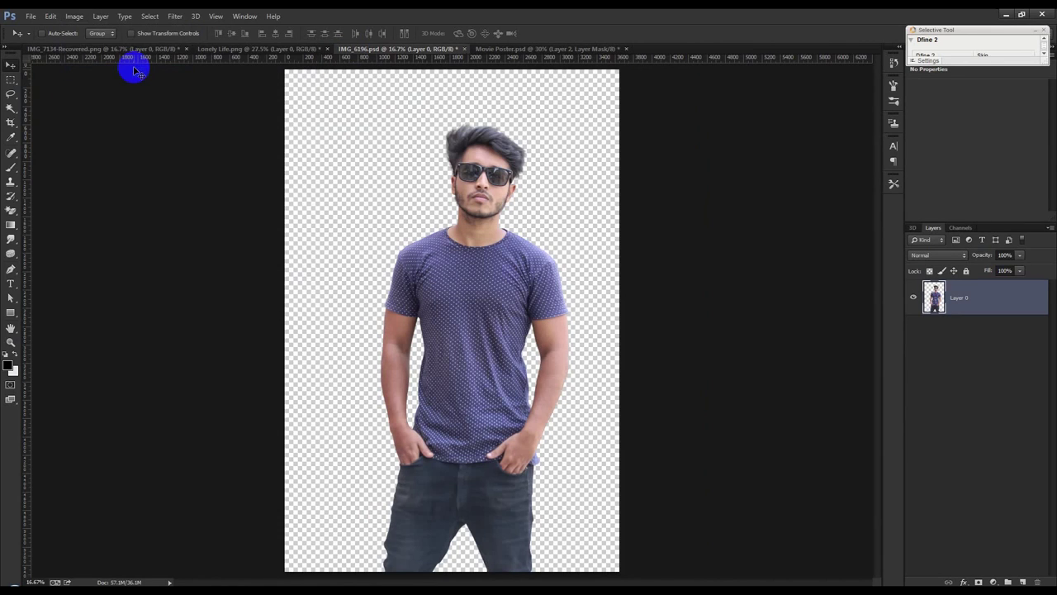
pyautogui.click(119, 49)
# Back in Movie Poster, convert Layer 3 to a smart object.
pyautogui.click(512, 50)
pyautogui.rightClick(992, 303)
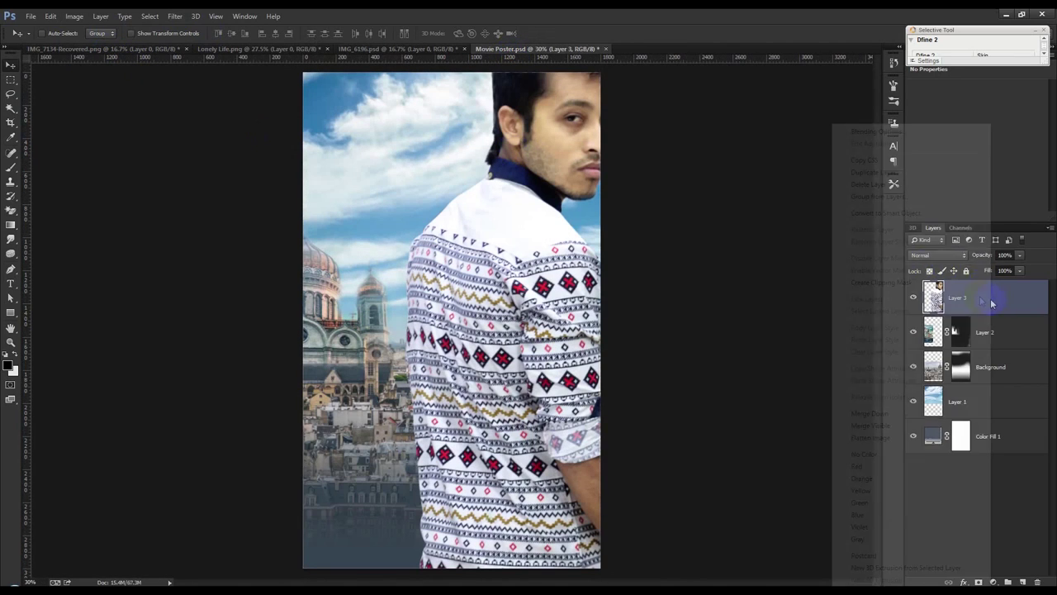
pyautogui.click(885, 213)
# Scale the patterned-shirt man to about 55% and place him right of centre.
pyautogui.hotkey('ctrl', 't')
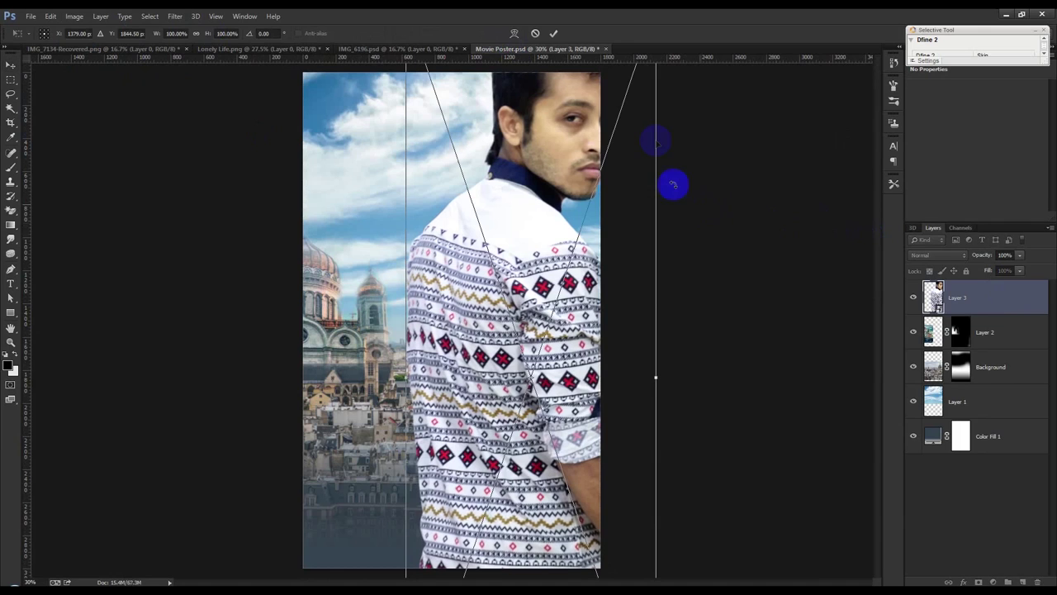
pyautogui.moveTo(159, 38); pyautogui.dragTo(132, 36)
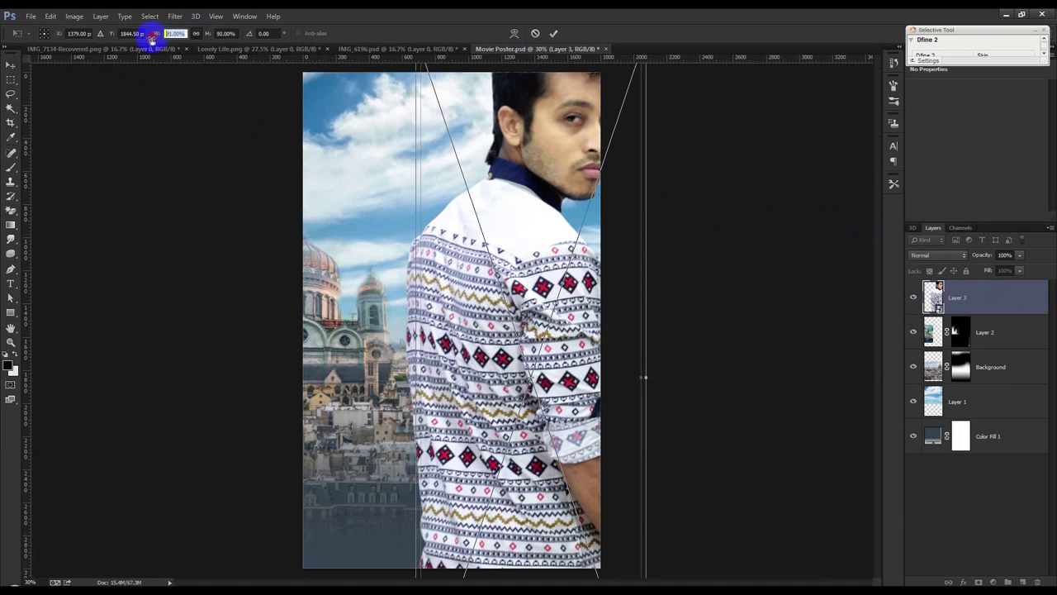
pyautogui.write('65')
pyautogui.moveTo(533, 401); pyautogui.dragTo(494, 371)
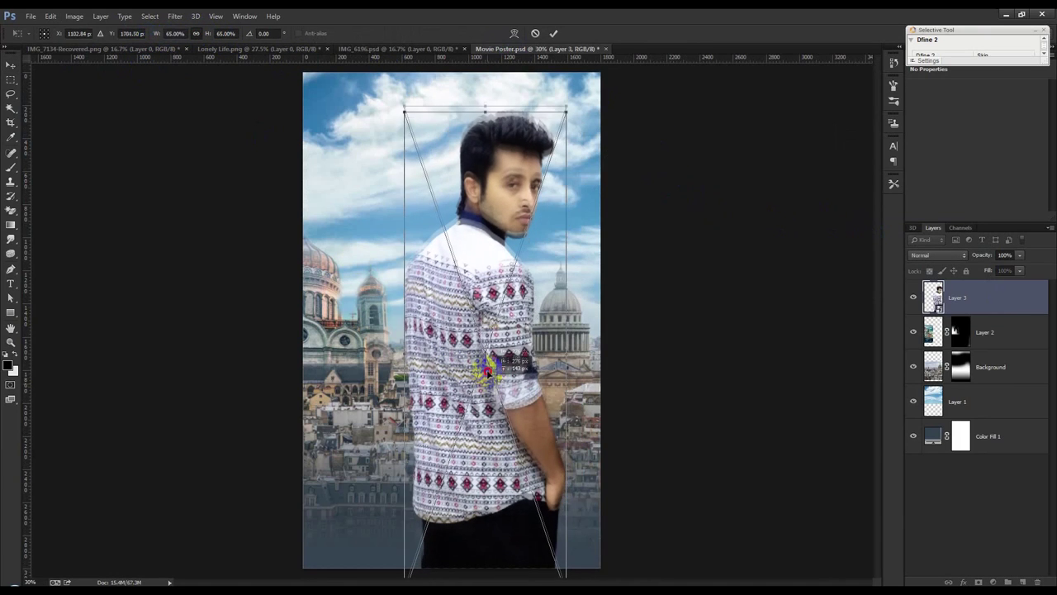
pyautogui.moveTo(570, 108); pyautogui.dragTo(547, 137)
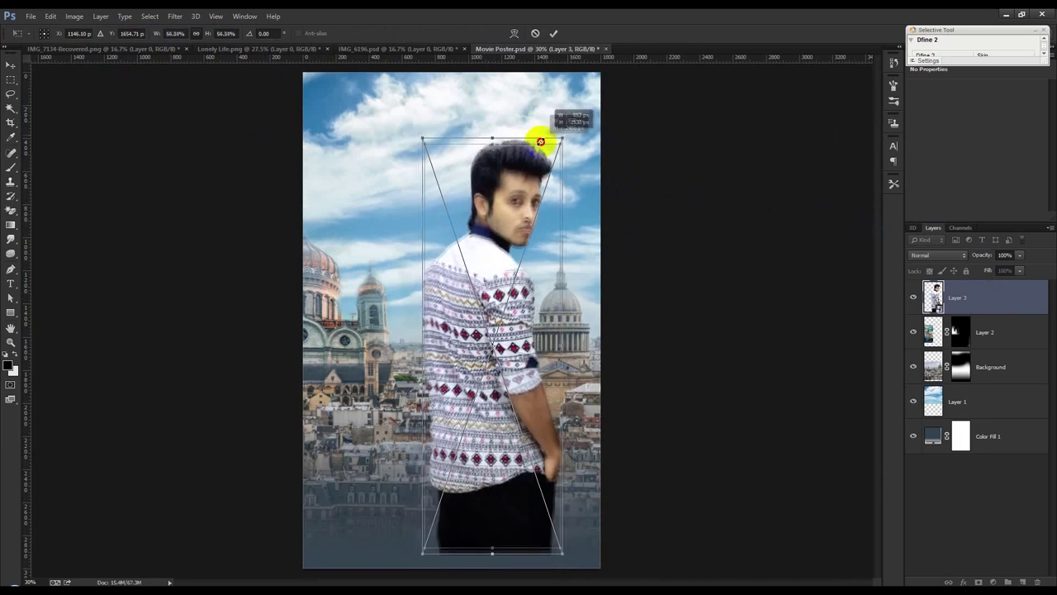
pyautogui.moveTo(538, 184)
pyautogui.mouseDown()
pyautogui.moveTo(543, 202)
pyautogui.moveTo(550, 176)
pyautogui.mouseUp()
pyautogui.click(560, 31)
pyautogui.moveTo(546, 193); pyautogui.dragTo(555, 194)
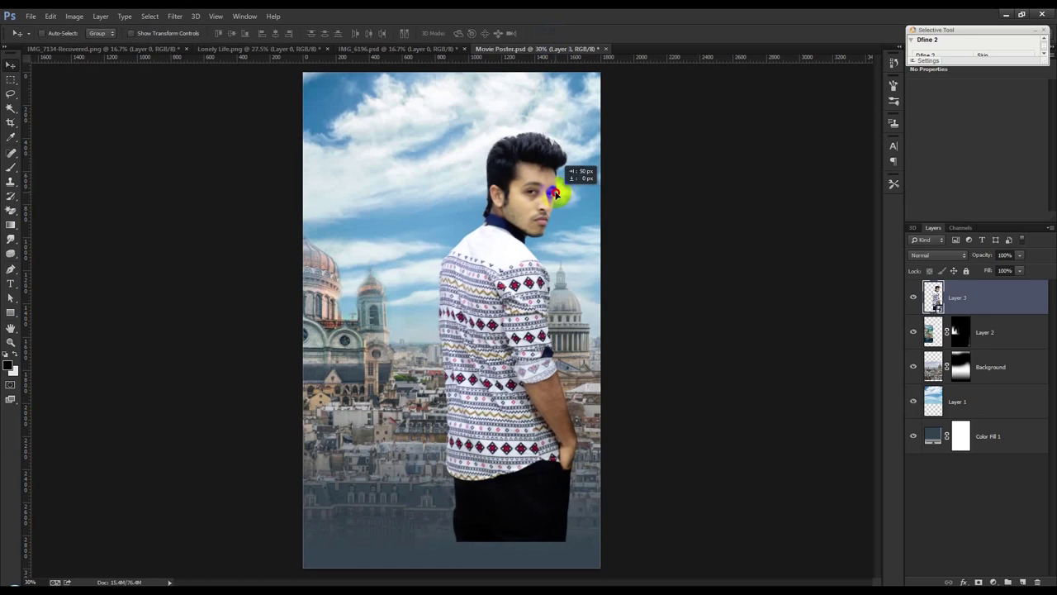
pyautogui.click(180, 50)
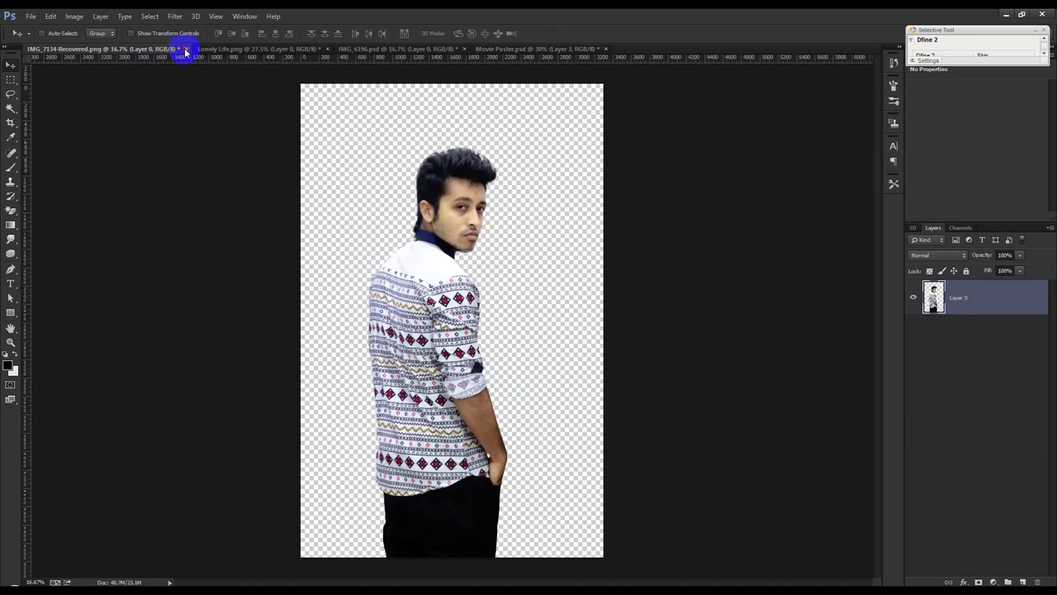
# Close the patterned-shirt source without saving and drop the maroon-shirt man on the poster's left.
pyautogui.click(523, 229)
pyautogui.click(139, 50)
pyautogui.moveTo(190, 83); pyautogui.dragTo(412, 49)
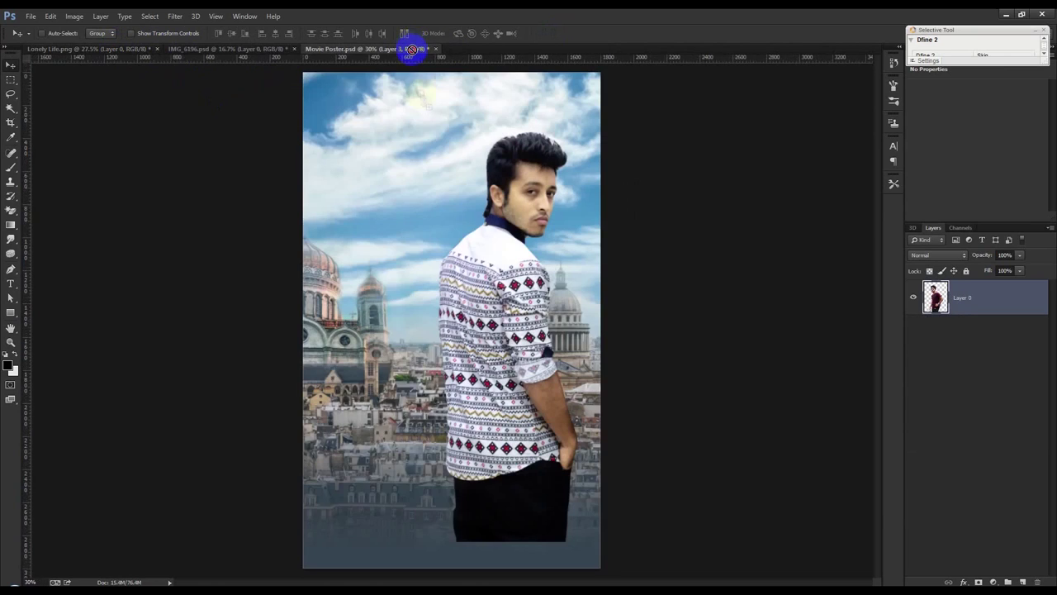
pyautogui.moveTo(412, 49); pyautogui.dragTo(386, 177)
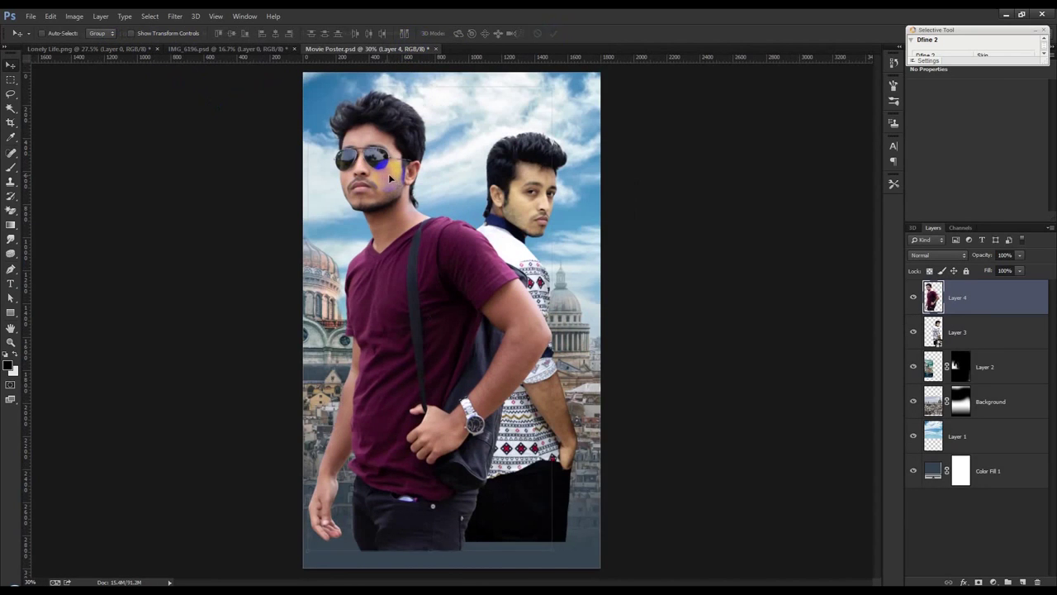
# Resize the maroon-shirt man to about 94% and adjust his position.
pyautogui.hotkey('ctrl', 't')
pyautogui.moveTo(552, 87)
pyautogui.mouseDown()
pyautogui.moveTo(529, 107)
pyautogui.moveTo(538, 95)
pyautogui.mouseUp()
pyautogui.moveTo(491, 185); pyautogui.dragTo(472, 177)
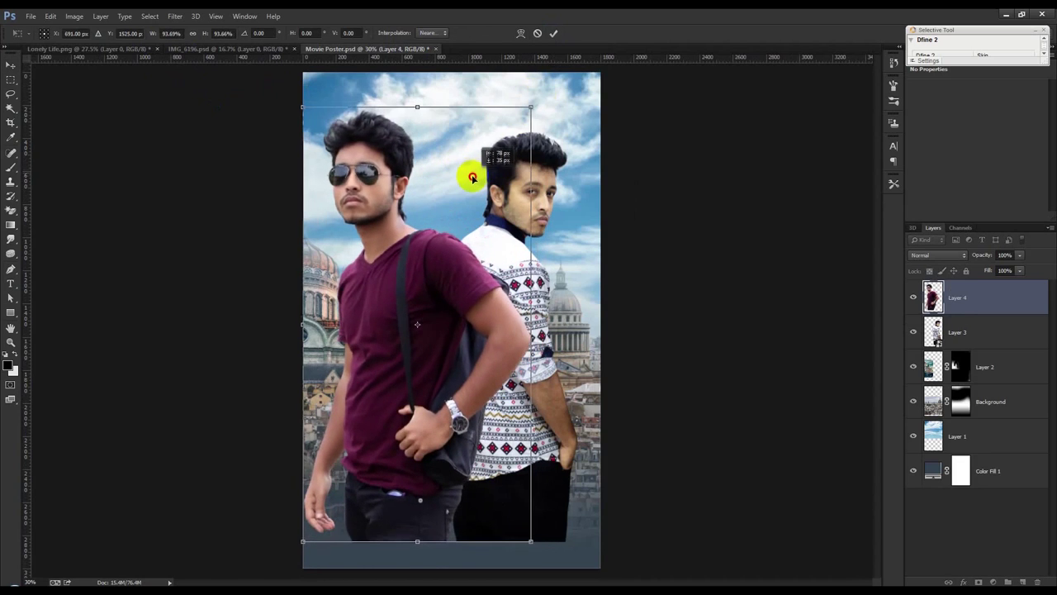
pyautogui.moveTo(475, 178)
pyautogui.mouseDown()
pyautogui.moveTo(487, 177)
pyautogui.moveTo(428, 161)
pyautogui.mouseUp()
pyautogui.click(552, 35)
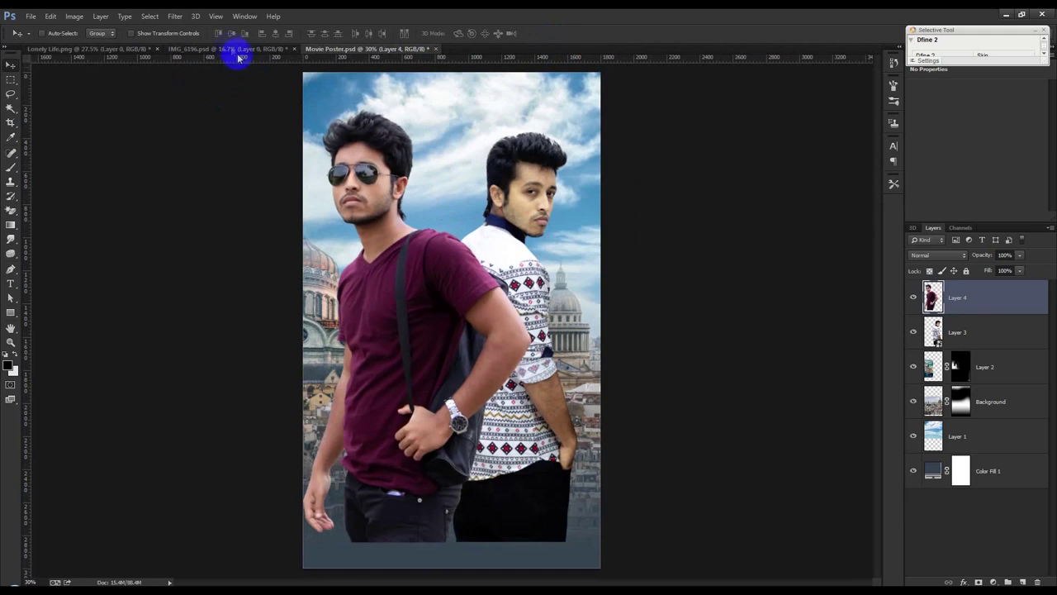
# Close Lonely Life without saving and drag the blue-shirt man from IMG_6196 into the poster.
pyautogui.click(133, 50)
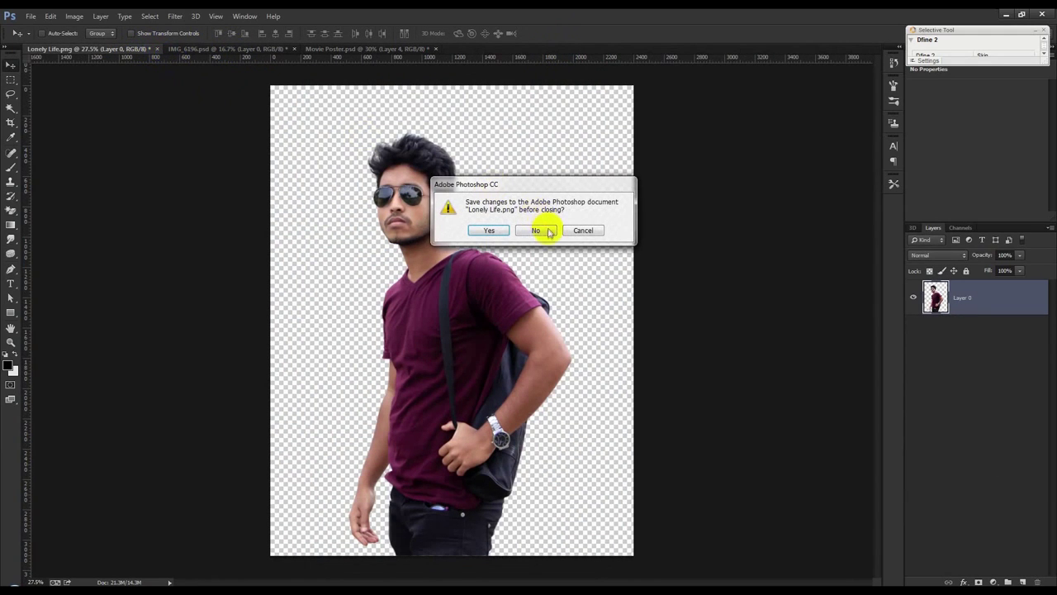
pyautogui.click(536, 230)
pyautogui.click(134, 48)
pyautogui.moveTo(436, 177)
pyautogui.mouseDown()
pyautogui.moveTo(271, 50)
pyautogui.moveTo(461, 246)
pyautogui.mouseUp()
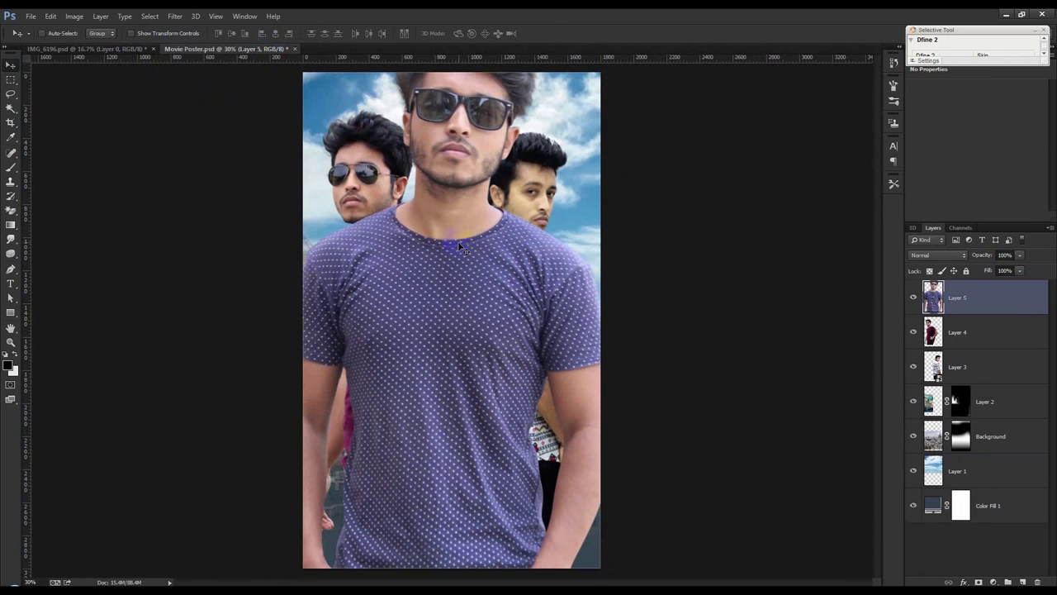
# Scale the blue-shirt man to about 60%, tilt him about -1.9°, and raise him centre-front.
pyautogui.hotkey('ctrl', 't')
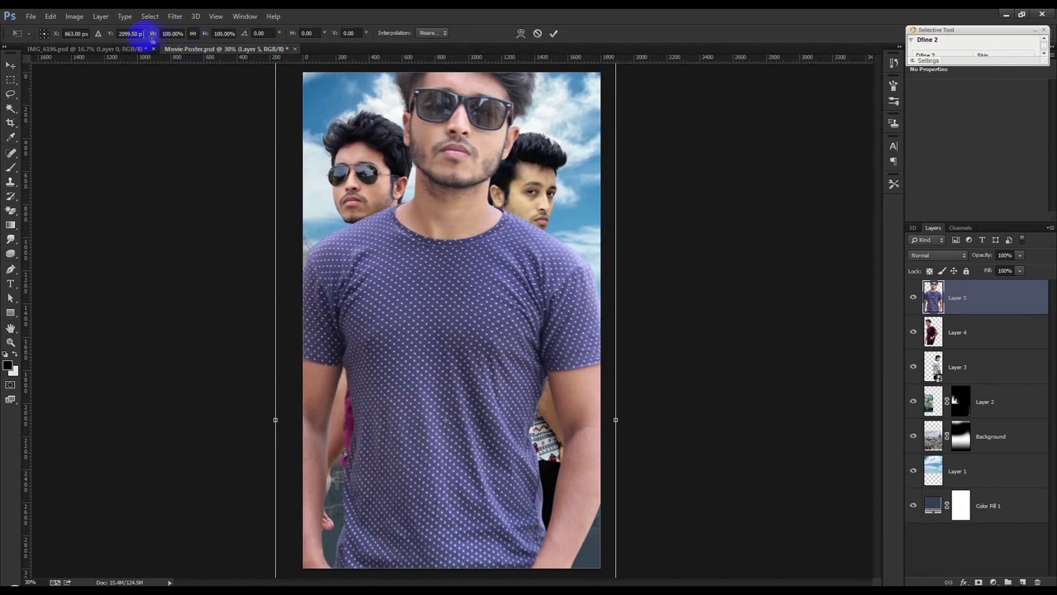
pyautogui.moveTo(142, 34); pyautogui.dragTo(138, 33)
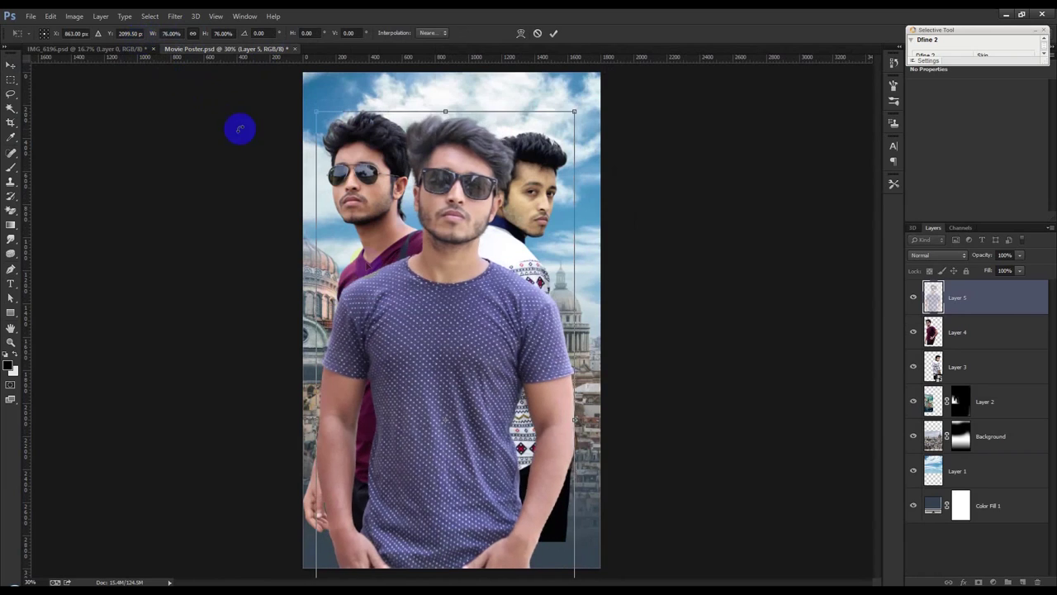
pyautogui.moveTo(451, 263); pyautogui.dragTo(443, 243)
pyautogui.moveTo(718, 295); pyautogui.dragTo(717, 289)
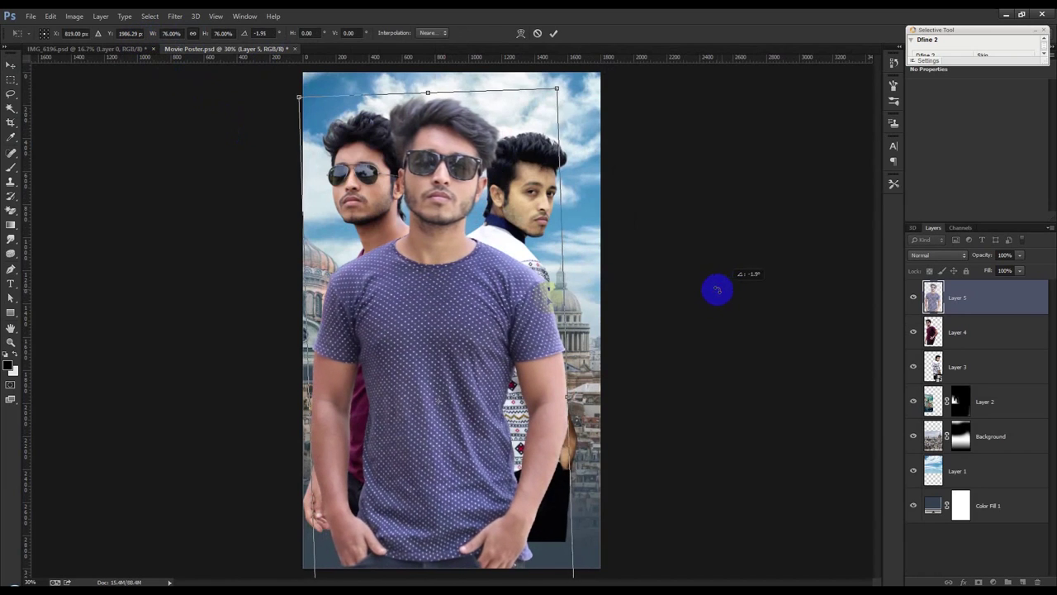
pyautogui.moveTo(485, 294); pyautogui.dragTo(501, 292)
pyautogui.moveTo(546, 95); pyautogui.dragTo(554, 90)
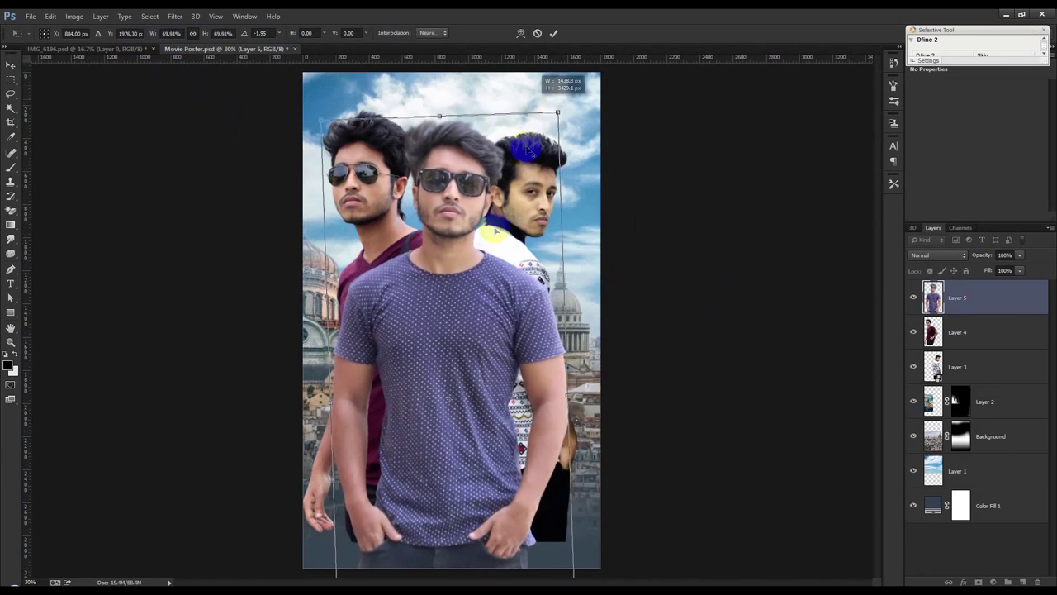
pyautogui.moveTo(496, 246); pyautogui.dragTo(496, 195)
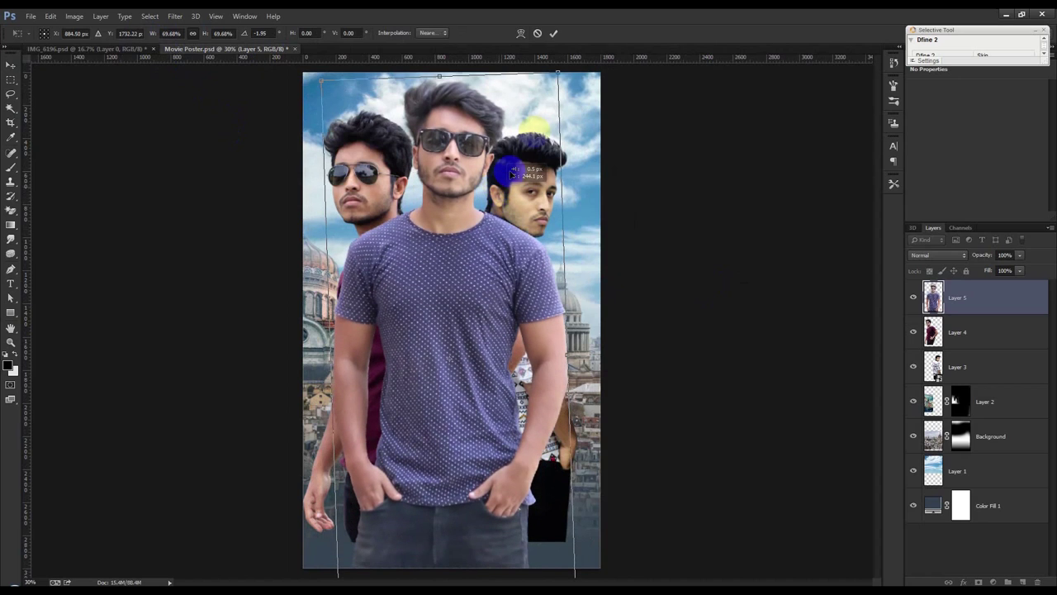
pyautogui.moveTo(558, 79)
pyautogui.mouseDown()
pyautogui.moveTo(524, 94)
pyautogui.moveTo(520, 110)
pyautogui.moveTo(538, 118)
pyautogui.mouseUp()
pyautogui.moveTo(502, 196); pyautogui.dragTo(523, 192)
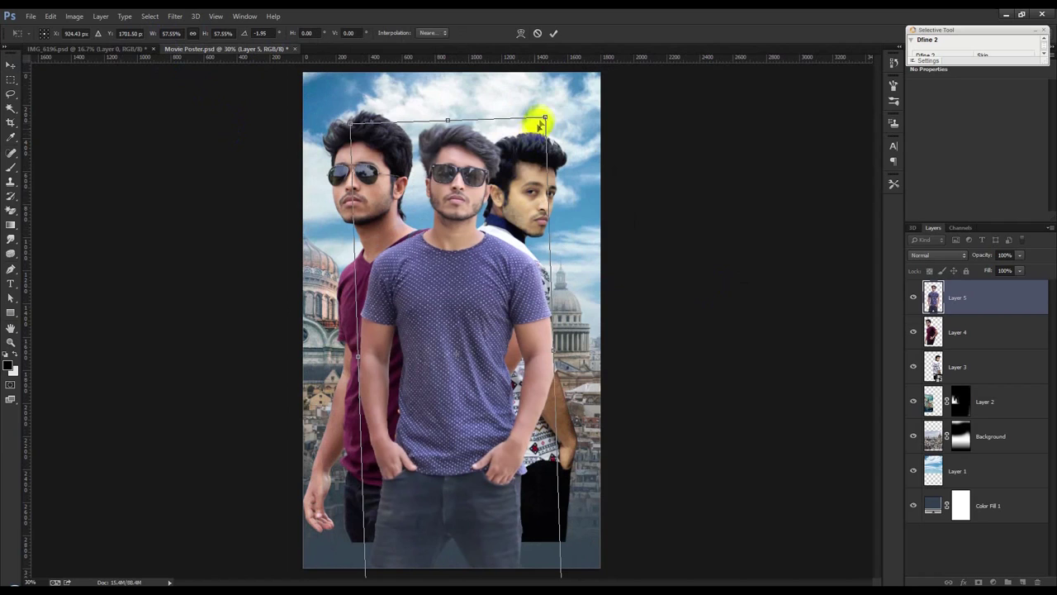
pyautogui.moveTo(545, 119)
pyautogui.mouseDown()
pyautogui.moveTo(562, 100)
pyautogui.moveTo(538, 108)
pyautogui.mouseUp()
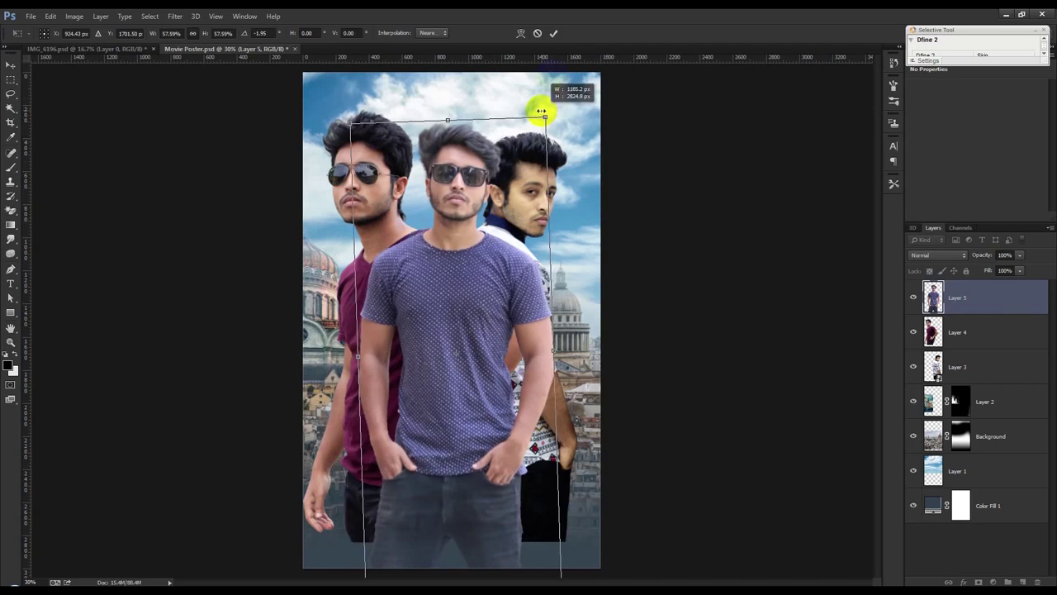
pyautogui.click(555, 34)
pyautogui.rightClick(987, 299)
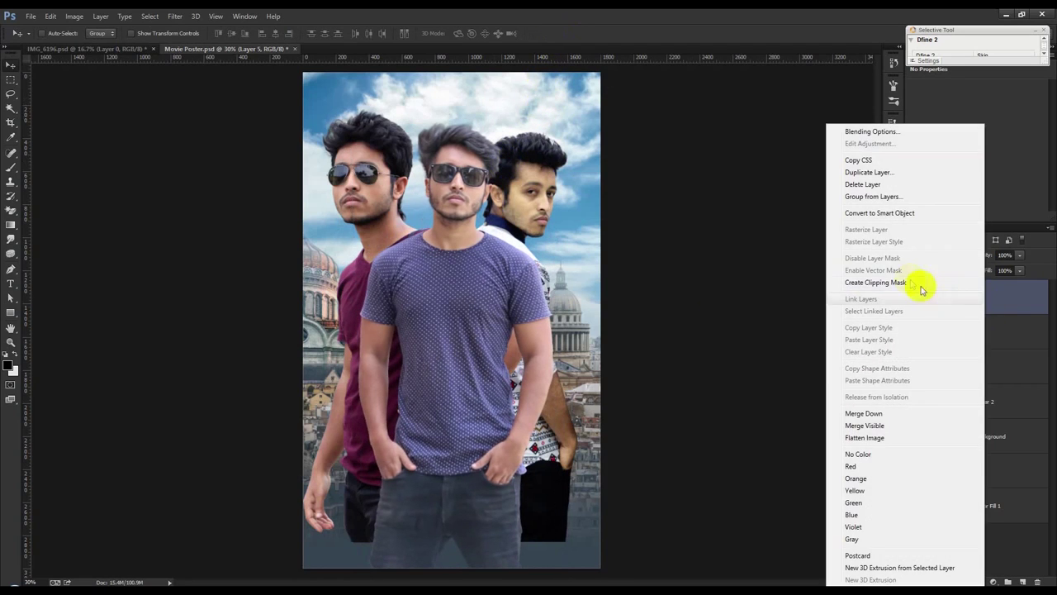
# Convert the blue-shirt and maroon-shirt layers to smart objects.
pyautogui.click(899, 213)
pyautogui.click(965, 342)
pyautogui.rightClick(964, 342)
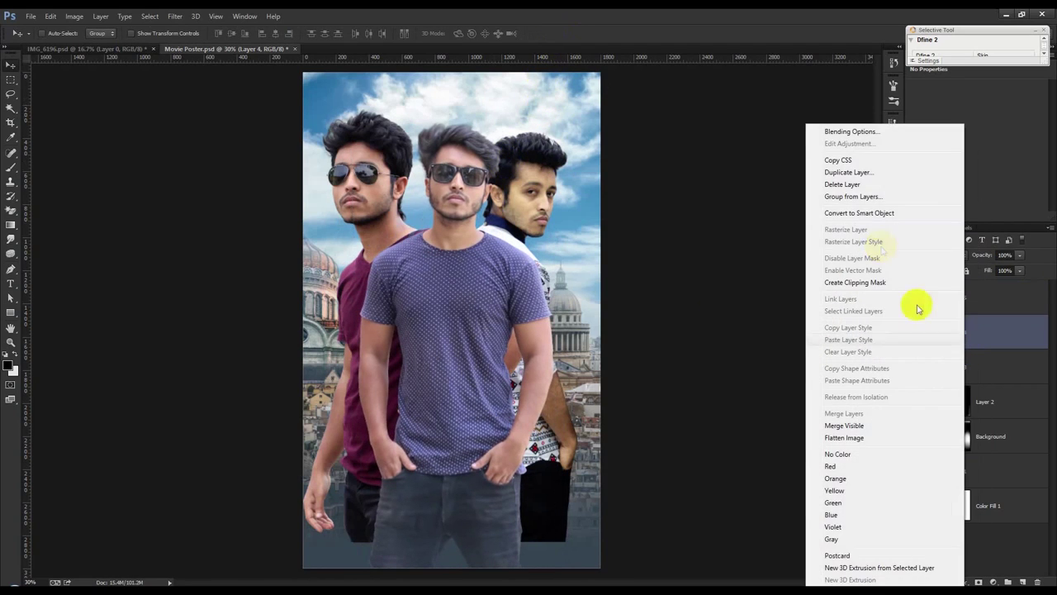
pyautogui.click(897, 212)
# Shrink the maroon-shirt man to about 81% and place him behind the centre man.
pyautogui.hotkey('ctrl', 't')
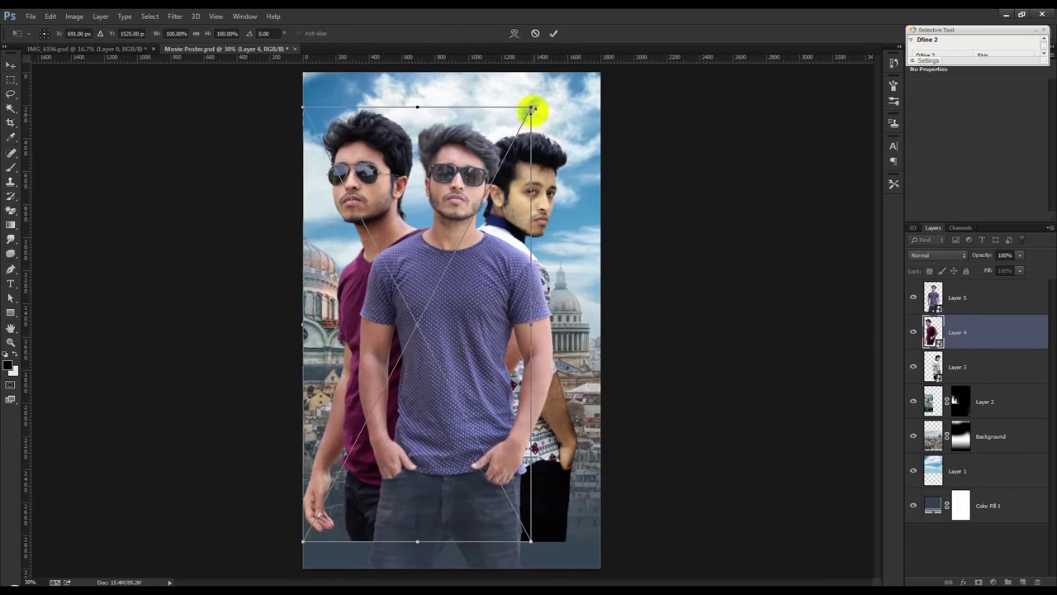
pyautogui.moveTo(531, 107); pyautogui.dragTo(500, 165)
pyautogui.moveTo(443, 242); pyautogui.dragTo(450, 216)
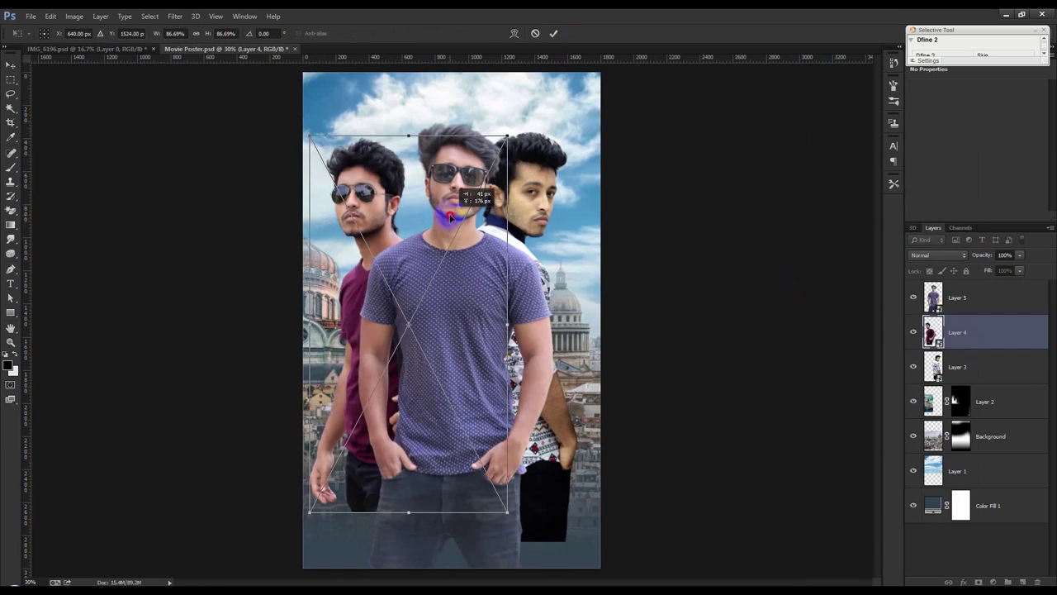
pyautogui.moveTo(510, 142); pyautogui.dragTo(495, 126)
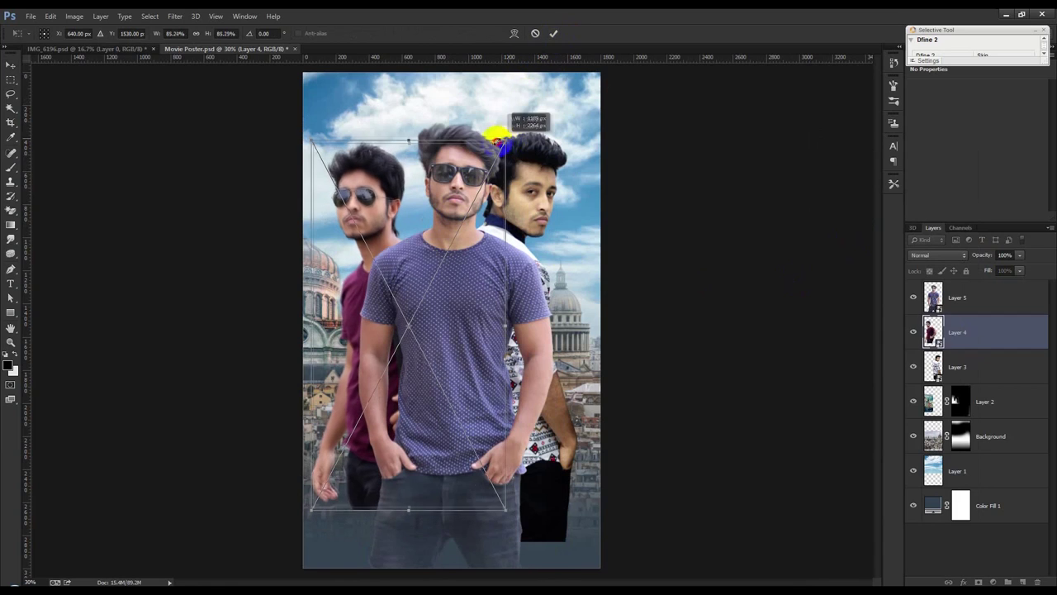
pyautogui.moveTo(454, 194); pyautogui.dragTo(456, 215)
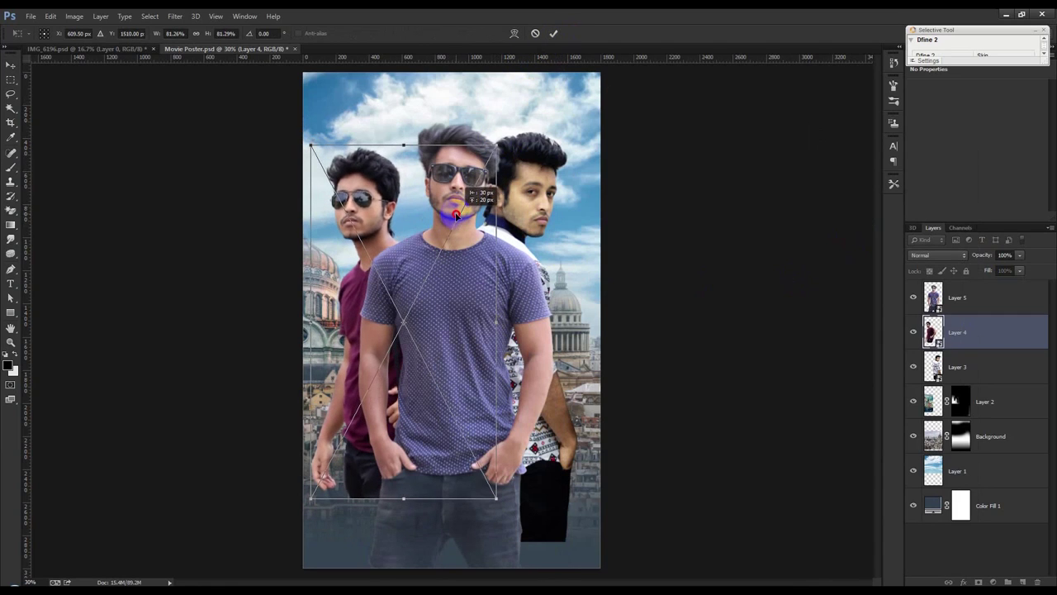
pyautogui.click(554, 35)
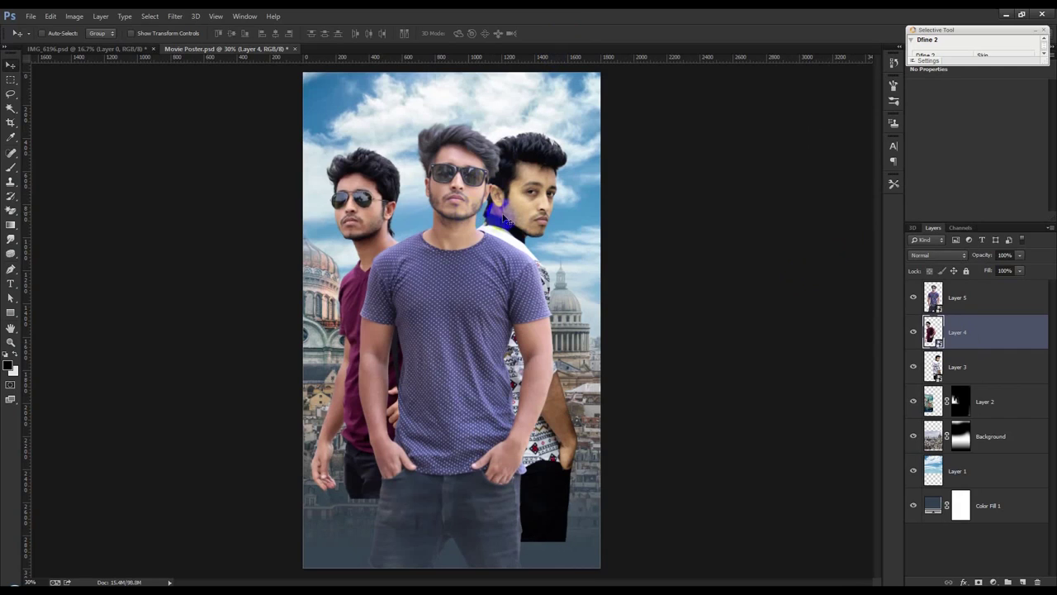
# Shrink the Layer 3 man to about 49%, shift him right, and re-tilt the blue-shirt man.
pyautogui.click(995, 369)
pyautogui.hotkey('ctrl', 't')
pyautogui.moveTo(578, 127); pyautogui.dragTo(552, 192)
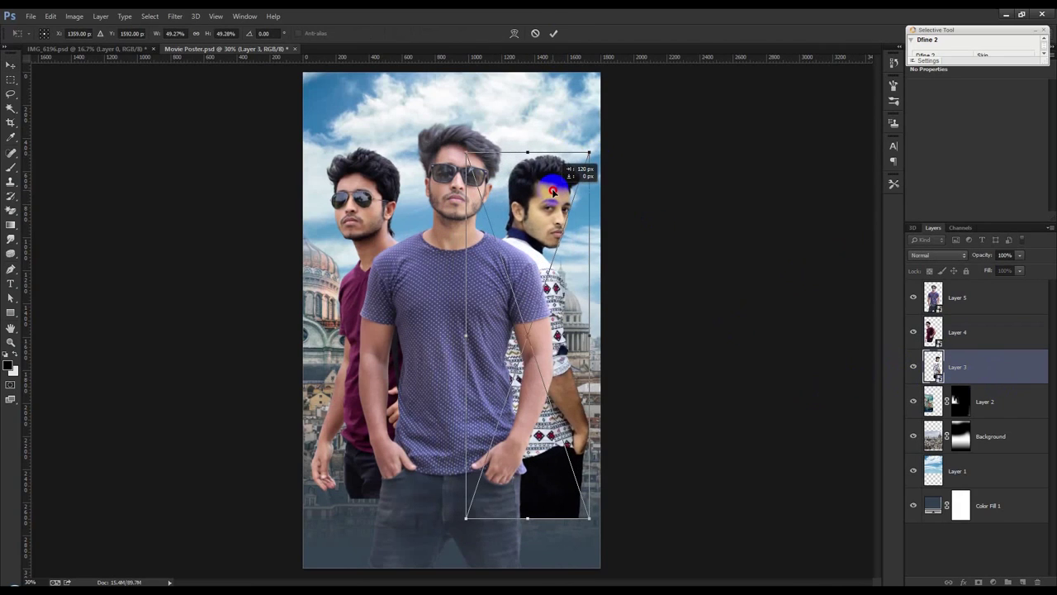
pyautogui.click(554, 33)
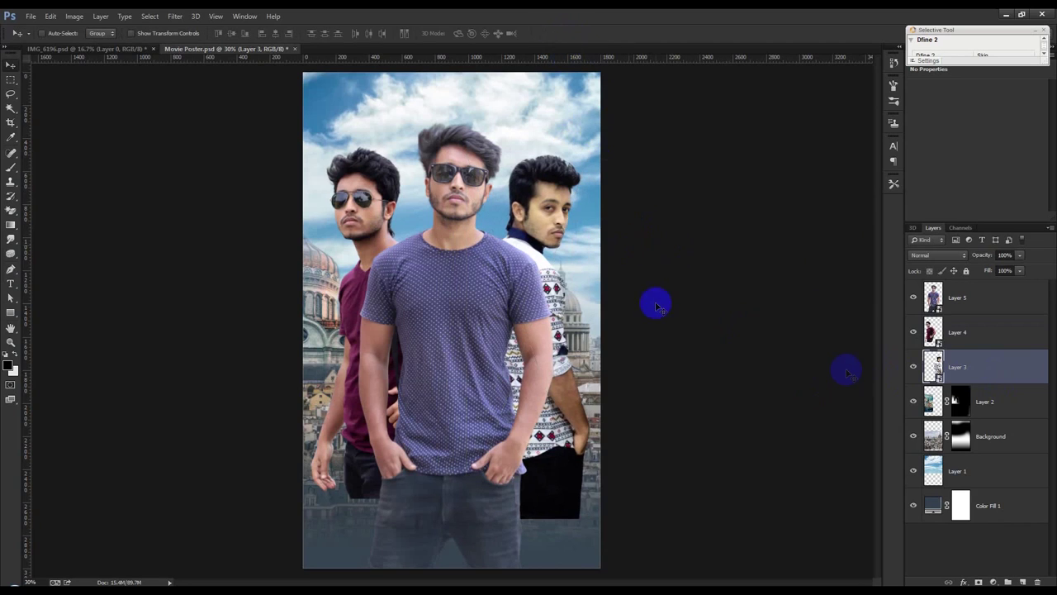
pyautogui.click(971, 309)
pyautogui.hotkey('ctrl', 't')
pyautogui.moveTo(730, 352); pyautogui.dragTo(741, 341)
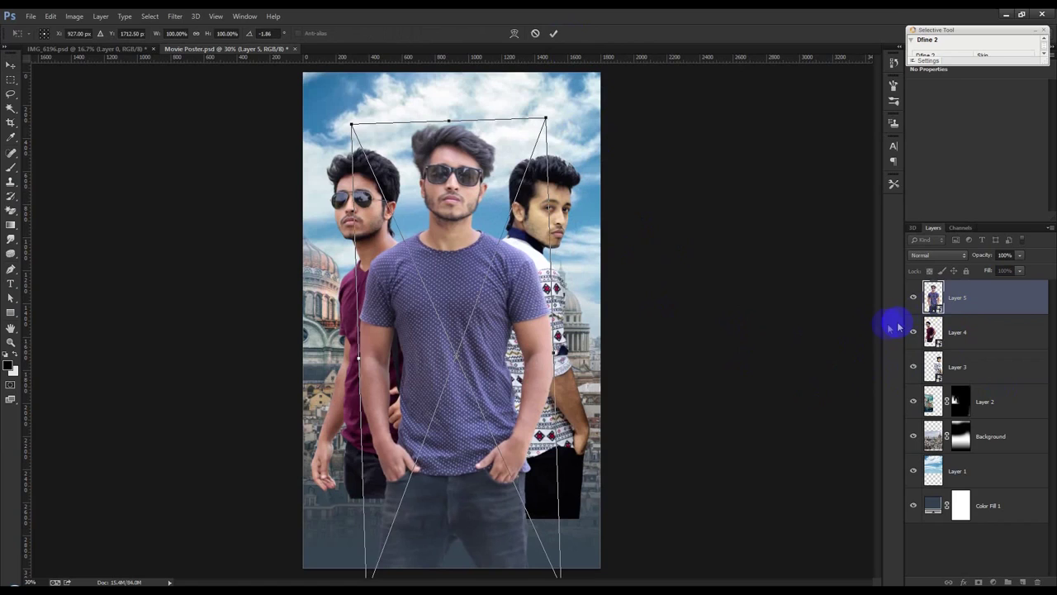
pyautogui.press('Return')
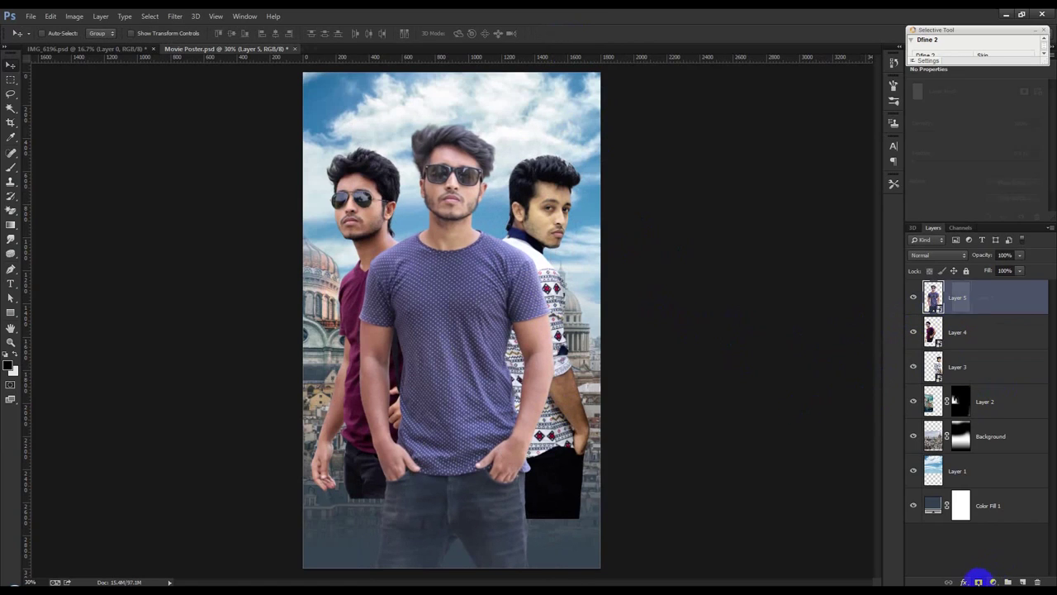
# Add a layer mask to the blue-shirt man and fade his lower legs with a soft black brush.
pyautogui.click(978, 581)
pyautogui.click(11, 168)
pyautogui.rightClick(452, 314)
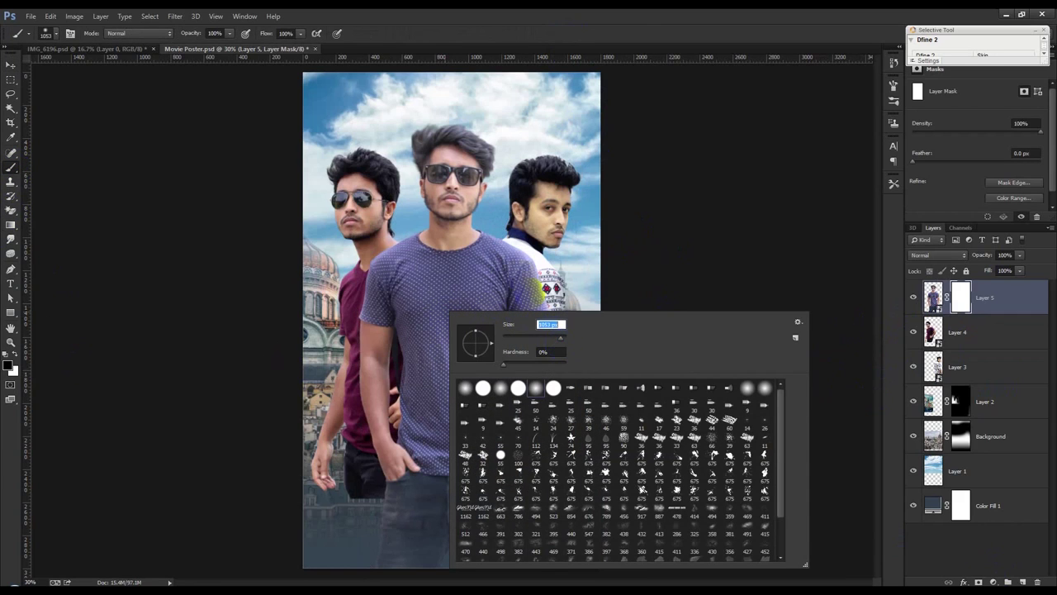
pyautogui.click(637, 13)
pyautogui.moveTo(696, 546); pyautogui.dragTo(285, 570)
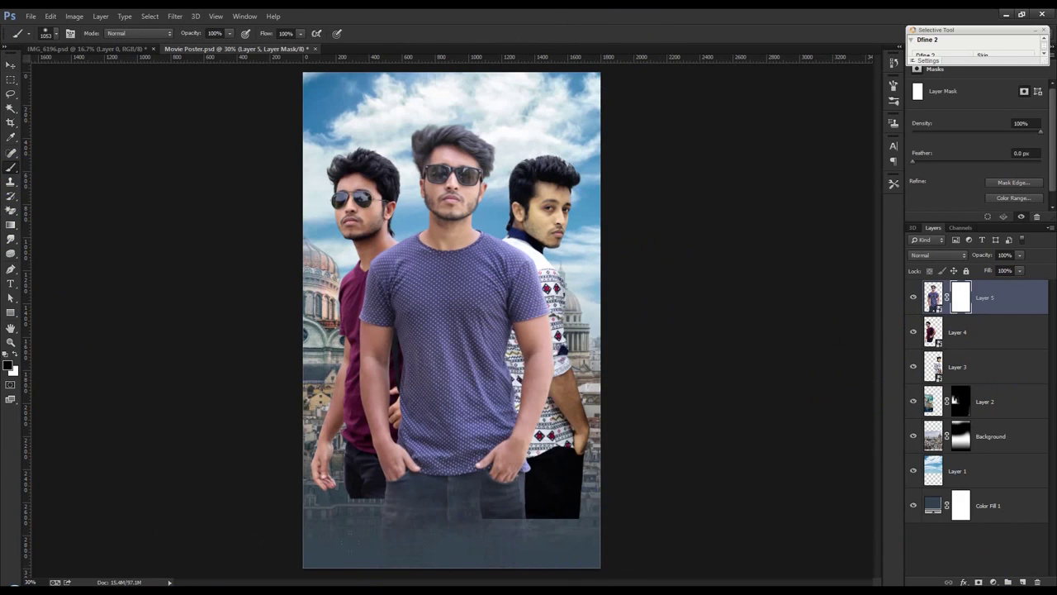
# Mask the maroon-shirt and white-shirt men's layers and fade their lower bodies into the city.
pyautogui.click(958, 332)
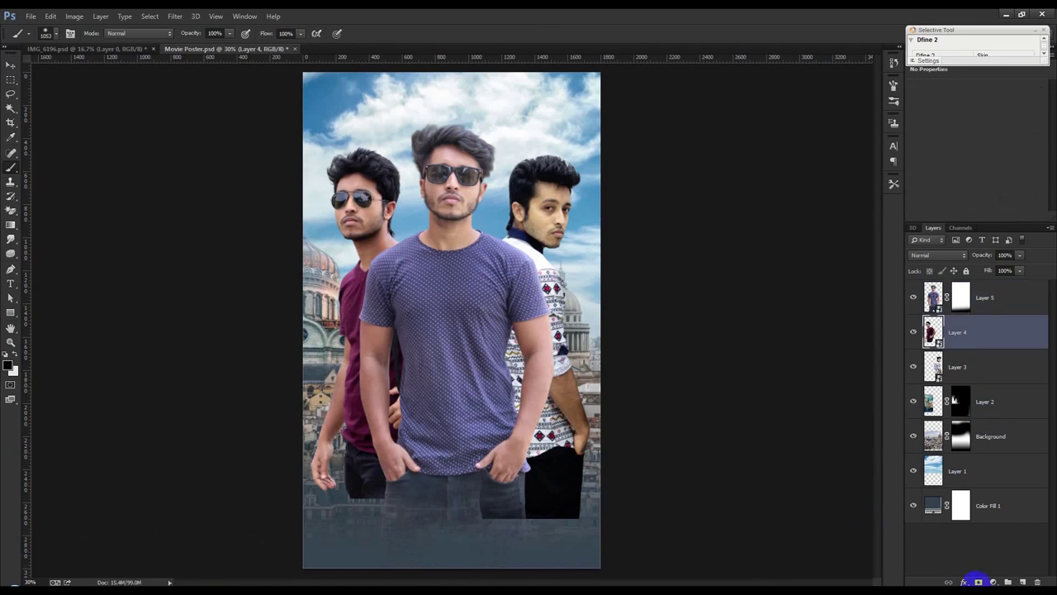
pyautogui.click(978, 582)
pyautogui.moveTo(435, 532); pyautogui.dragTo(217, 532)
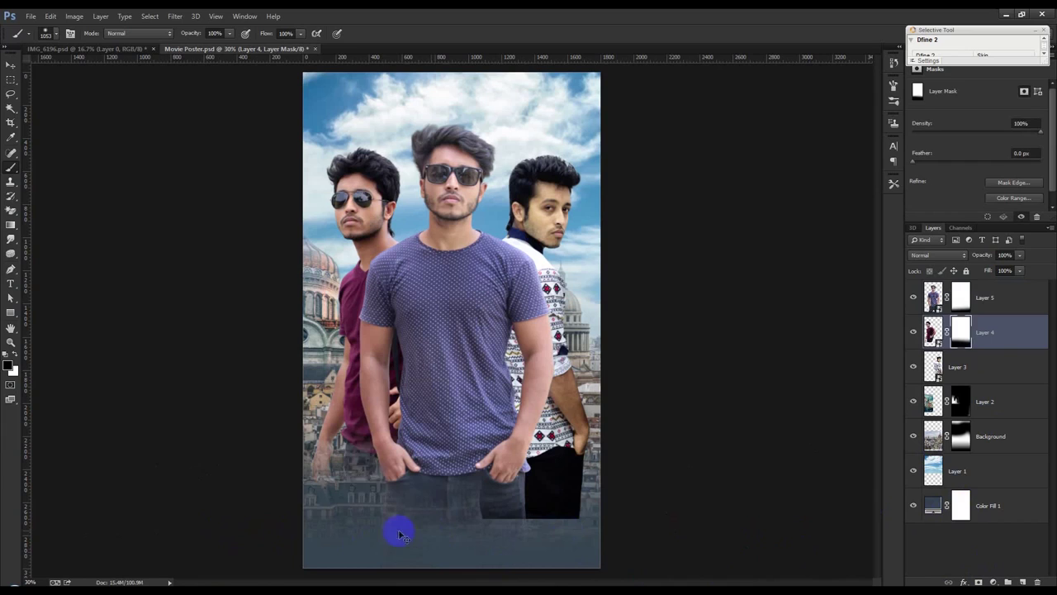
pyautogui.hotkey('ctrl', 'z')
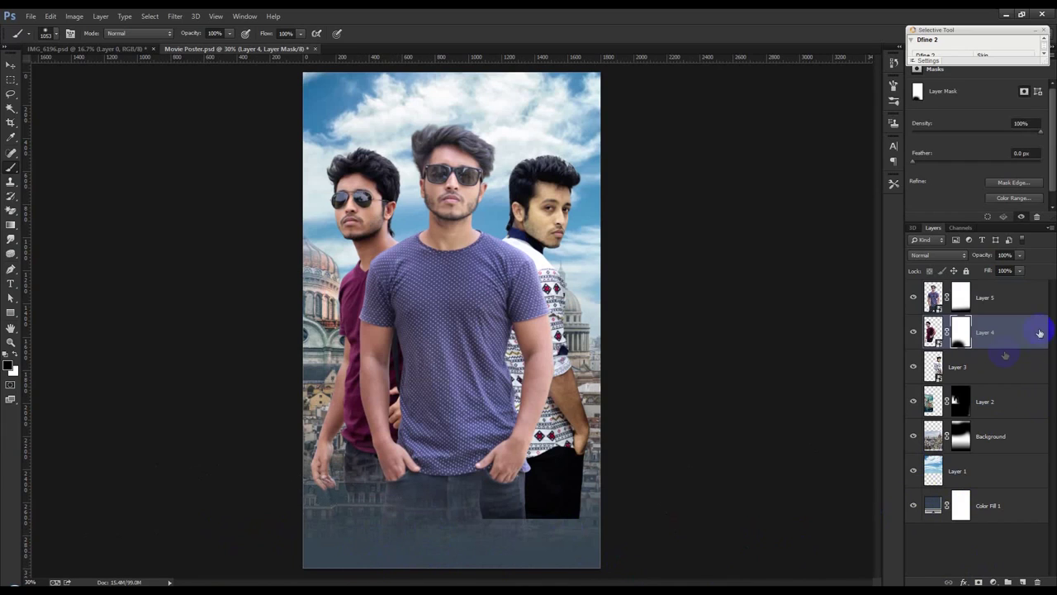
pyautogui.click(1004, 367)
pyautogui.click(978, 581)
pyautogui.moveTo(503, 568)
pyautogui.mouseDown()
pyautogui.moveTo(421, 576)
pyautogui.moveTo(644, 569)
pyautogui.mouseUp()
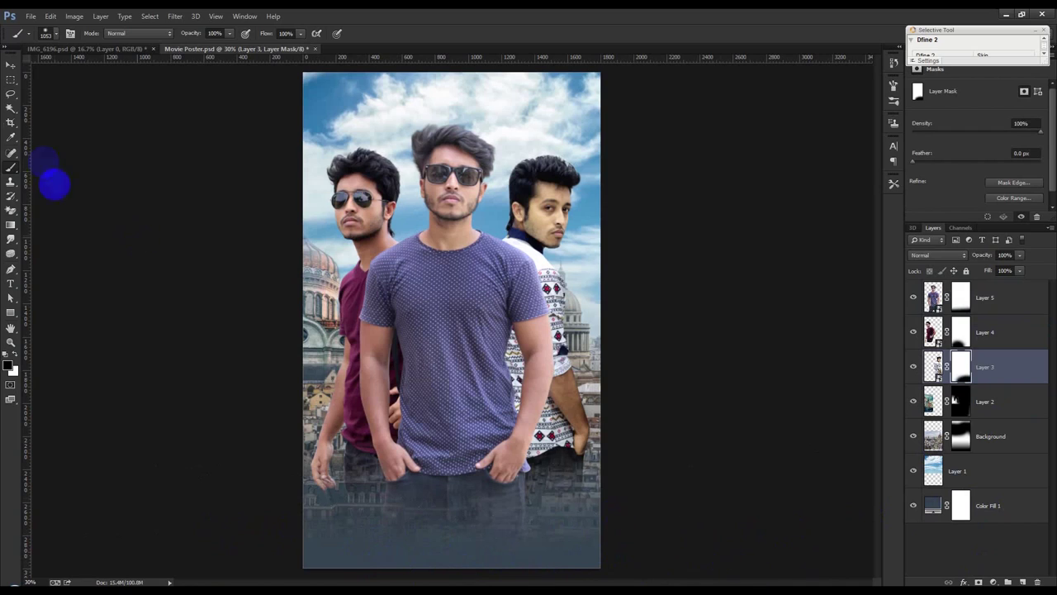
pyautogui.click(10, 71)
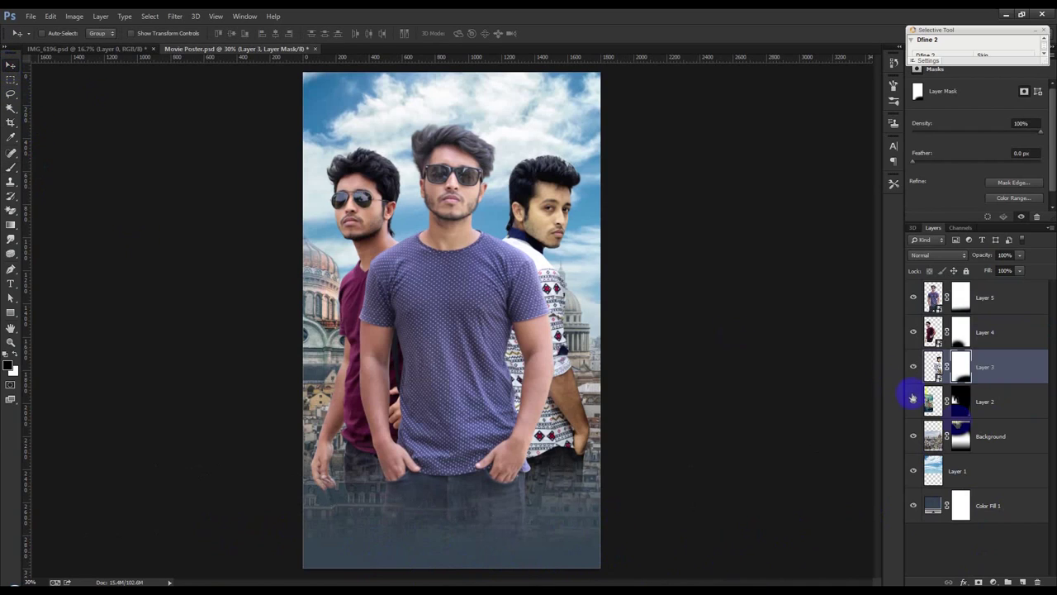
pyautogui.click(1003, 439)
pyautogui.keyDown('shift'); pyautogui.click(998, 408); pyautogui.keyUp('shift')
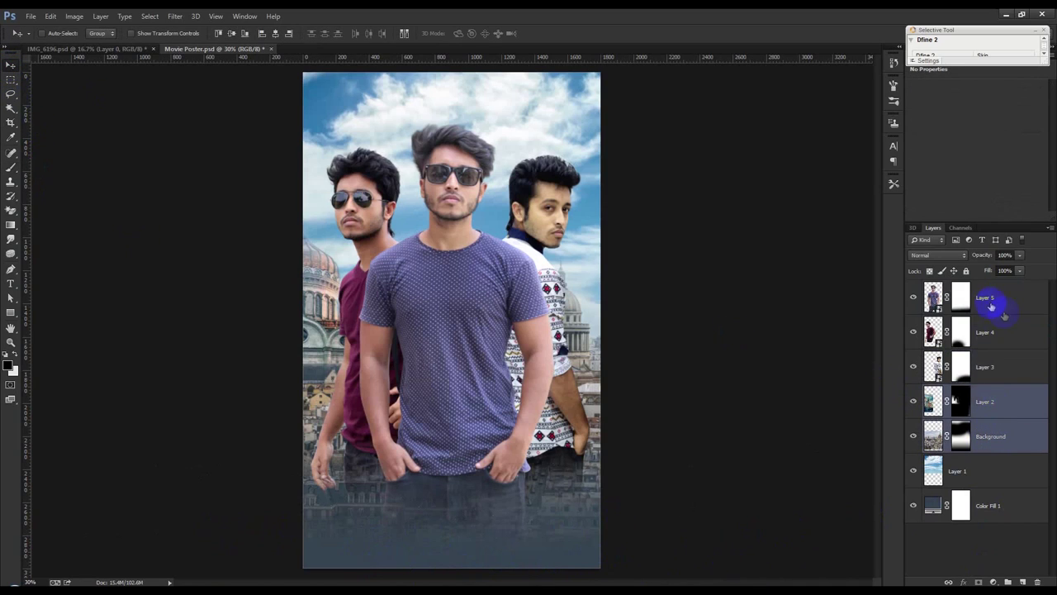
pyautogui.rightClick(1001, 421)
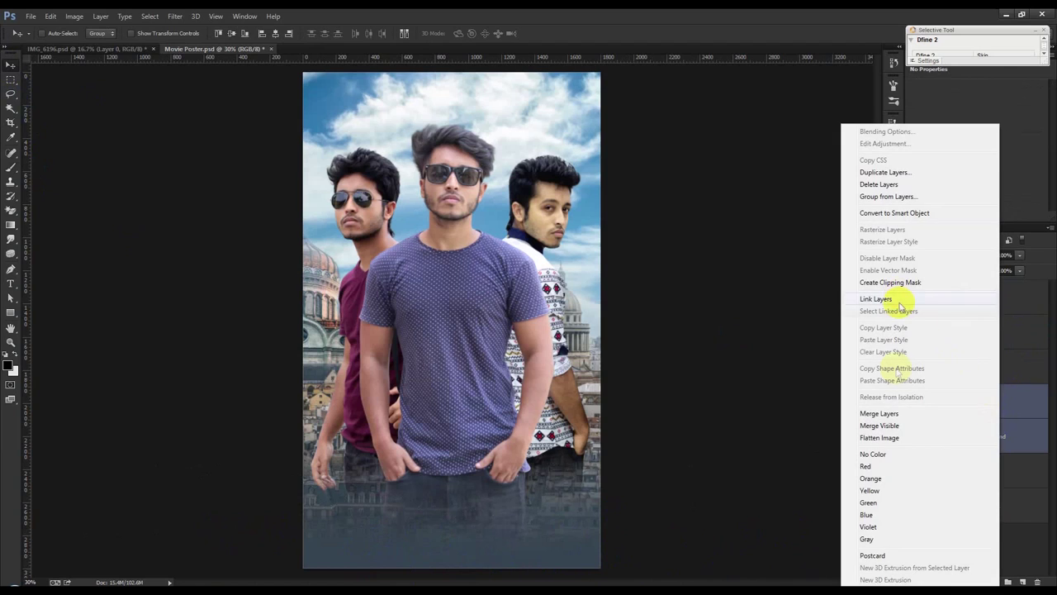
pyautogui.click(892, 410)
pyautogui.moveTo(986, 255); pyautogui.dragTo(966, 258)
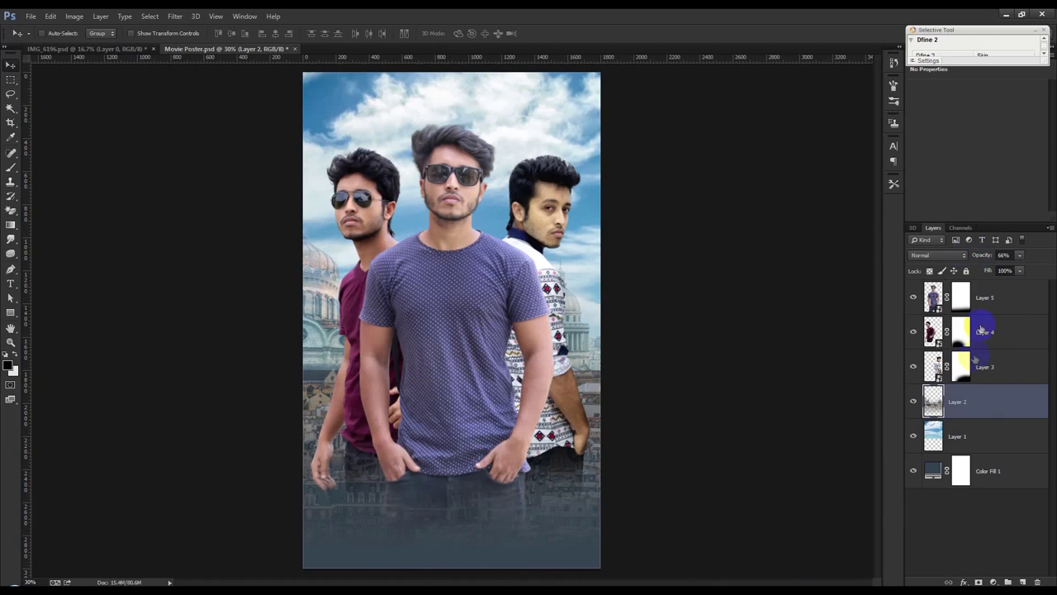
pyautogui.click(978, 436)
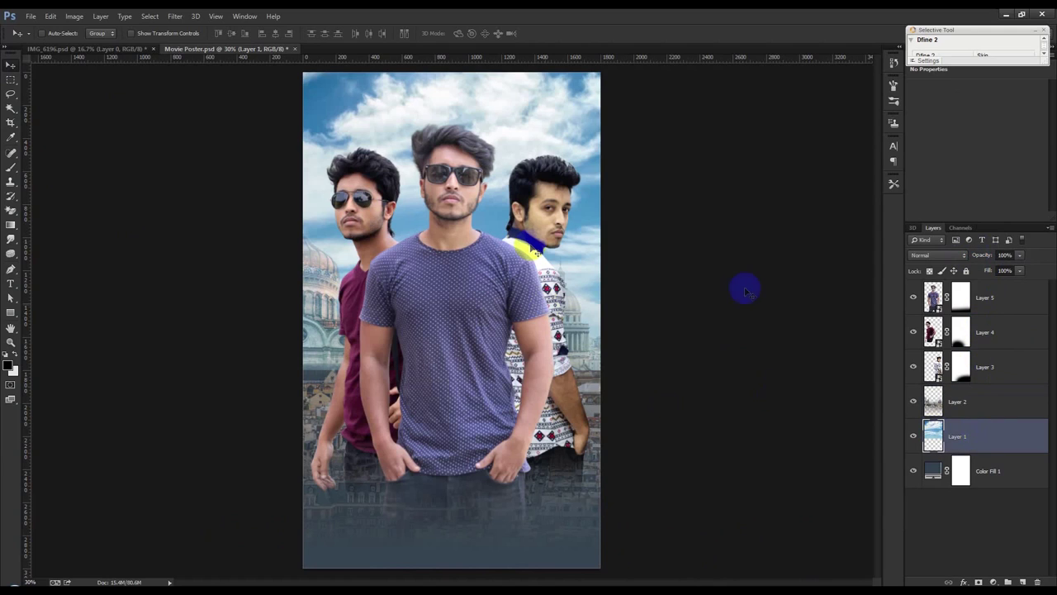
pyautogui.click(987, 399)
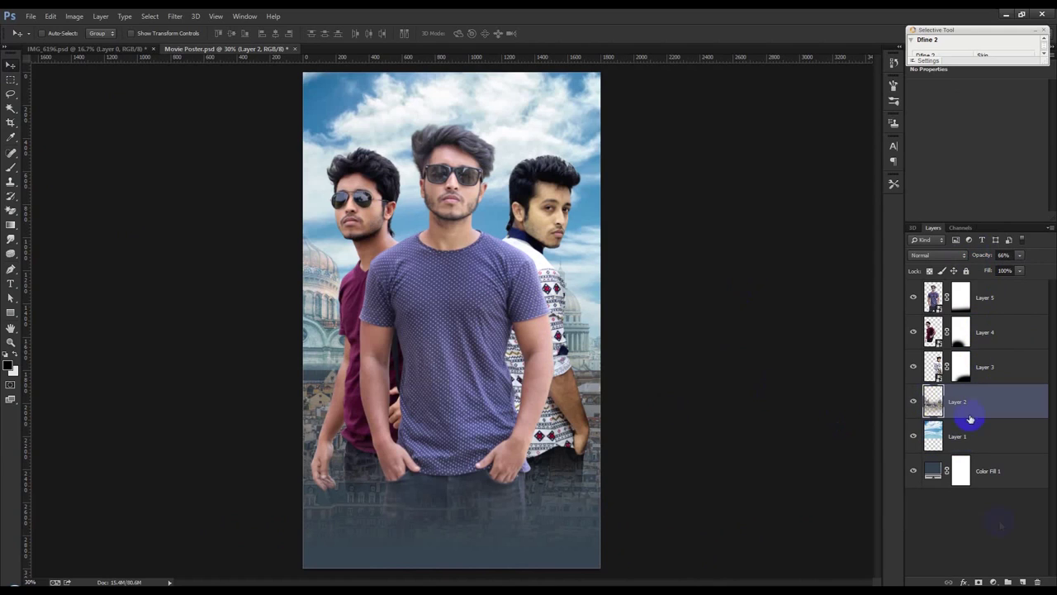
pyautogui.click(993, 581)
# Add a Gradient fill layer using the Blue-Yellow-Blue preset.
pyautogui.click(986, 350)
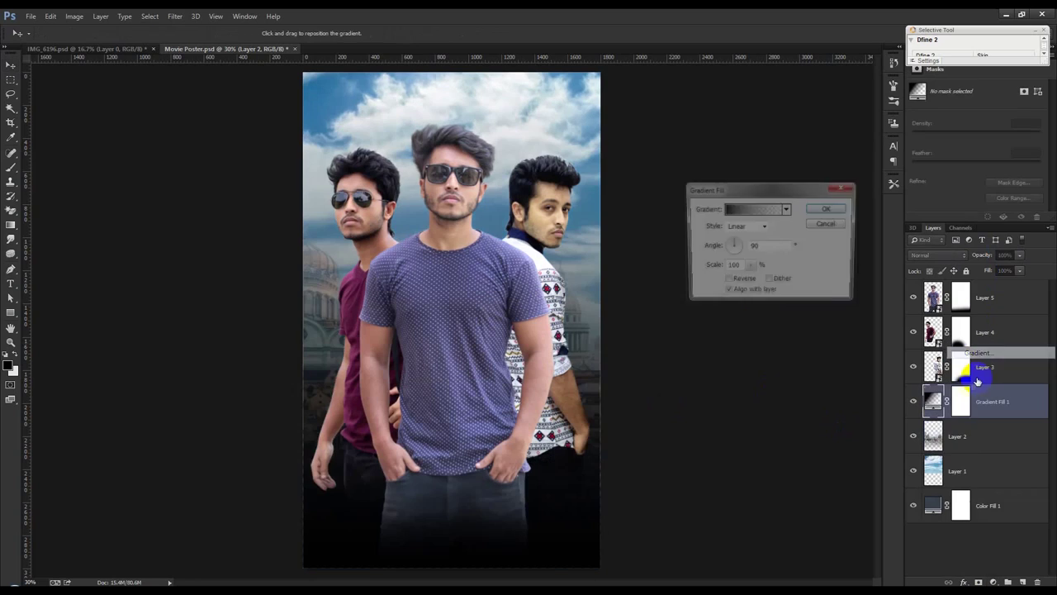
pyautogui.click(787, 208)
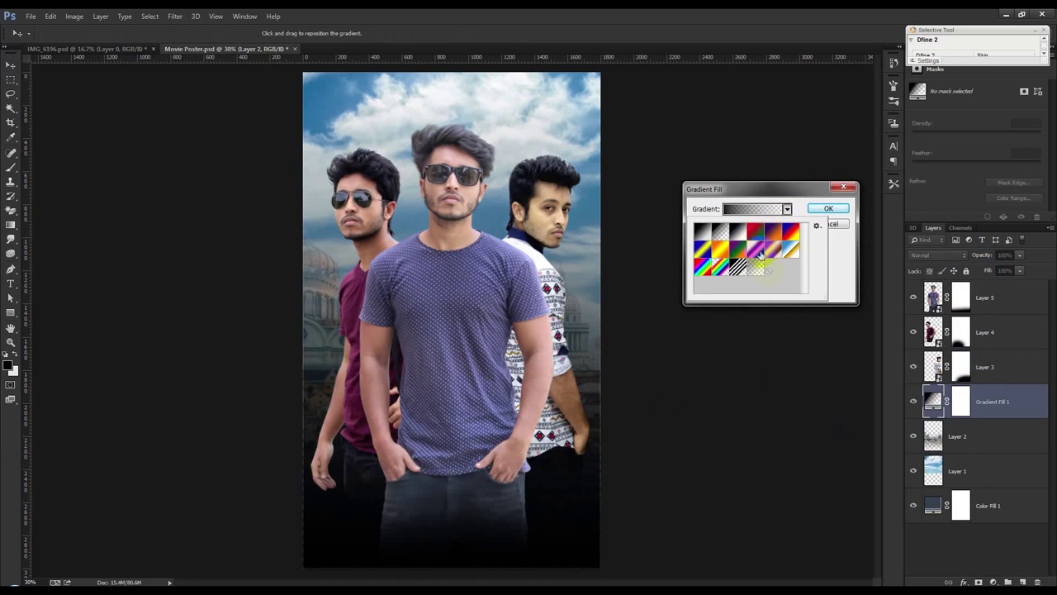
pyautogui.click(707, 249)
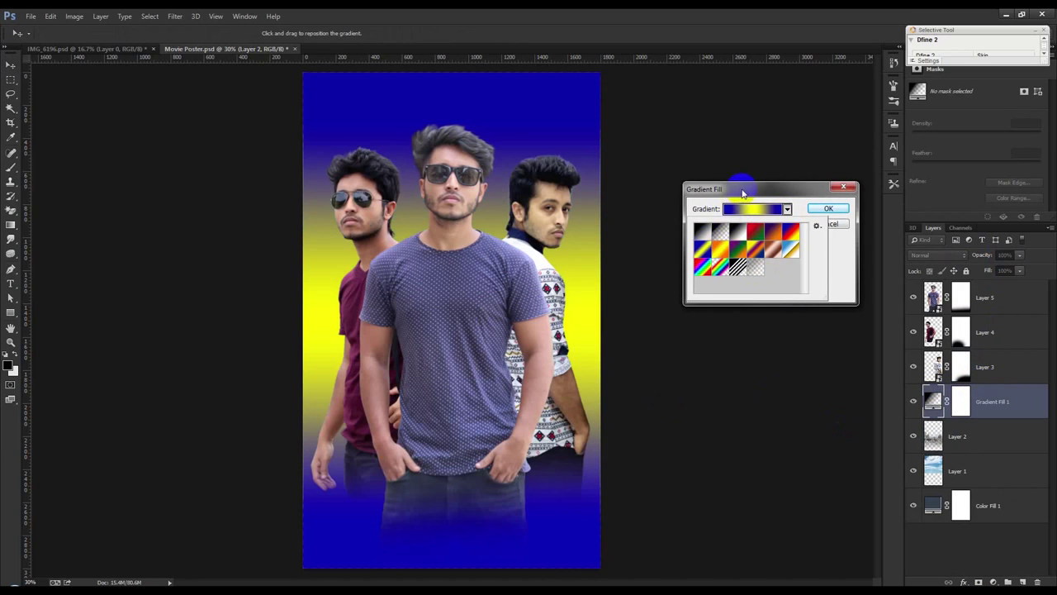
pyautogui.moveTo(743, 193); pyautogui.dragTo(772, 178)
pyautogui.click(772, 194)
# Recolour the gradient's left and right stops to a cyan sampled from the poster.
pyautogui.doubleClick(748, 326)
pyautogui.moveTo(785, 291); pyautogui.dragTo(786, 218)
pyautogui.moveTo(750, 172); pyautogui.dragTo(739, 197)
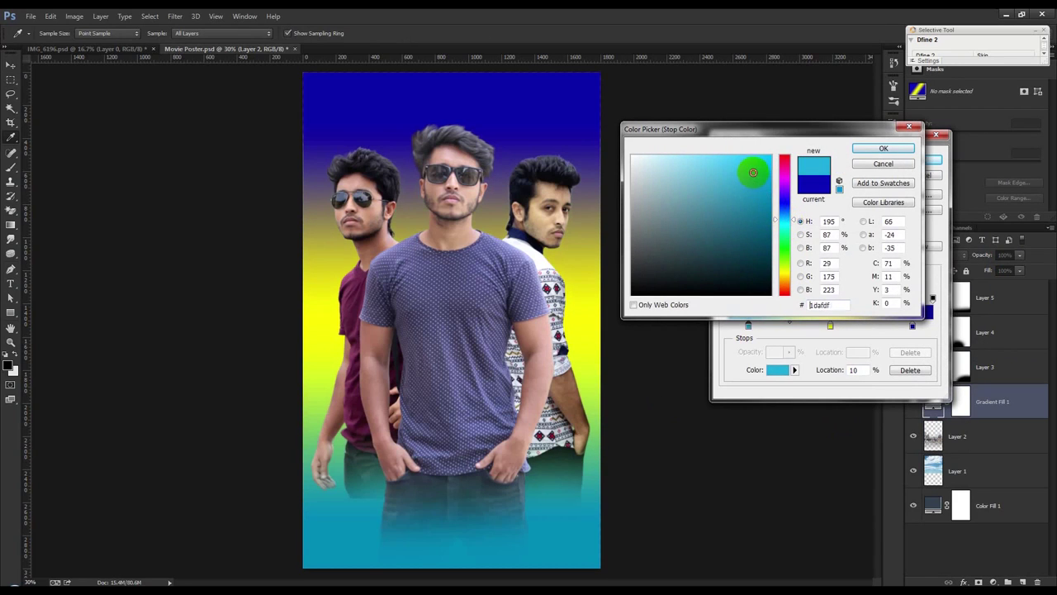
pyautogui.click(883, 148)
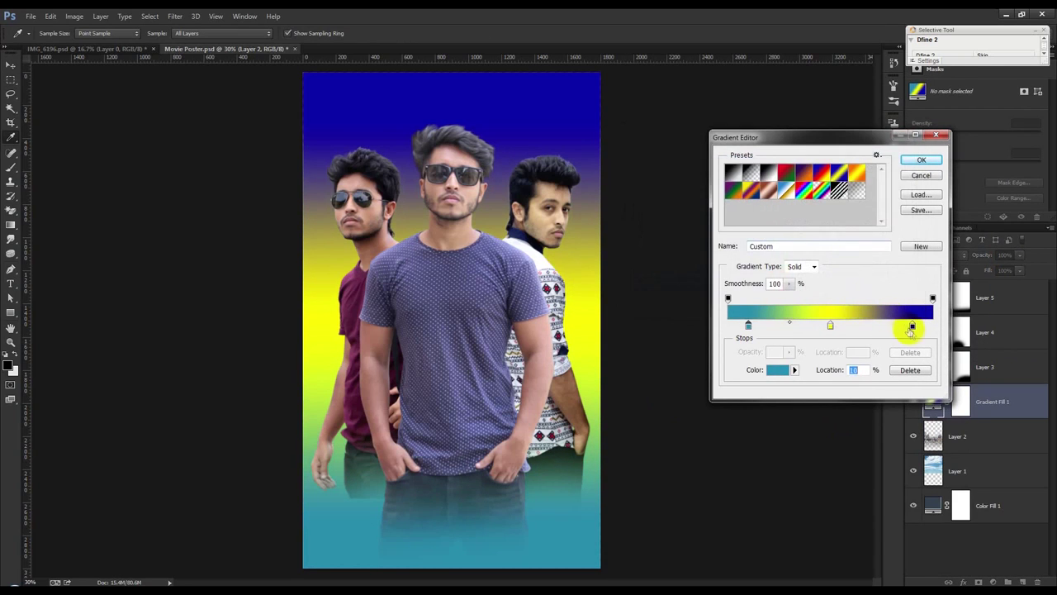
pyautogui.doubleClick(912, 327)
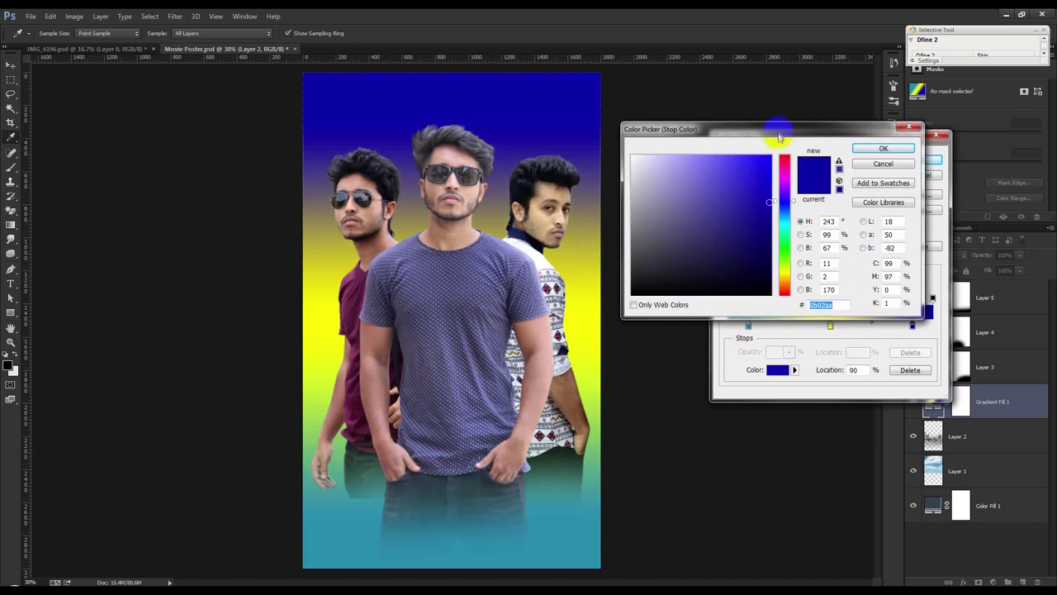
pyautogui.moveTo(778, 137); pyautogui.dragTo(832, 136)
pyautogui.click(572, 560)
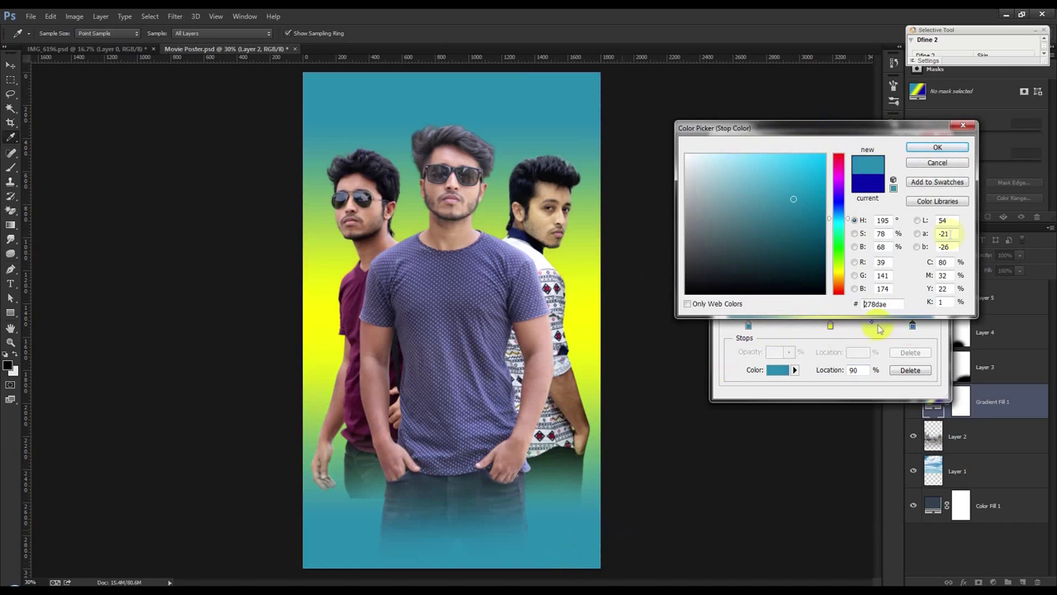
pyautogui.click(937, 147)
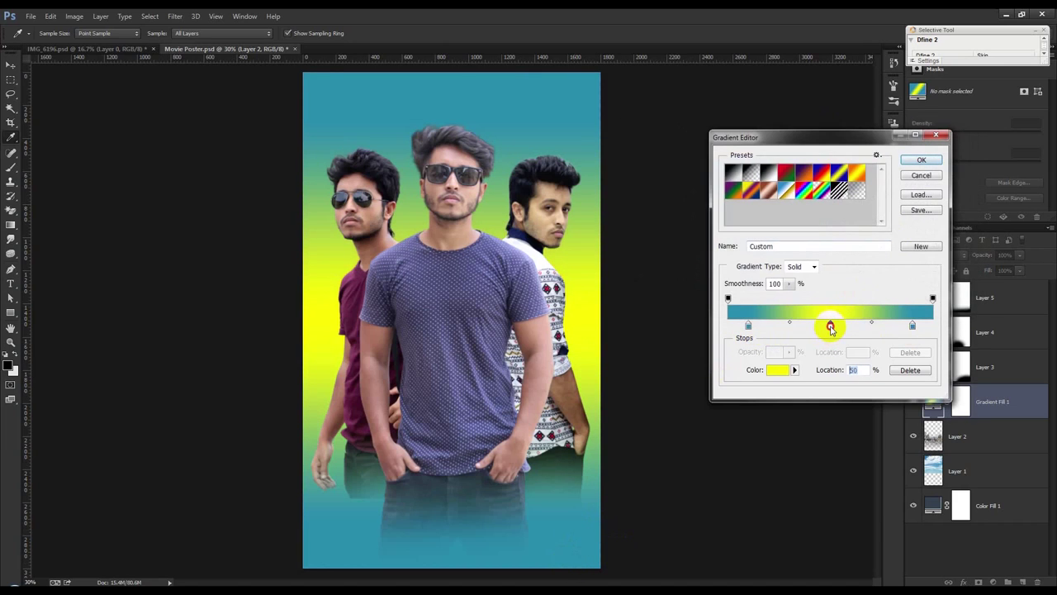
# Change the gradient's middle stop to a muted soft gold.
pyautogui.doubleClick(831, 327)
pyautogui.click(836, 277)
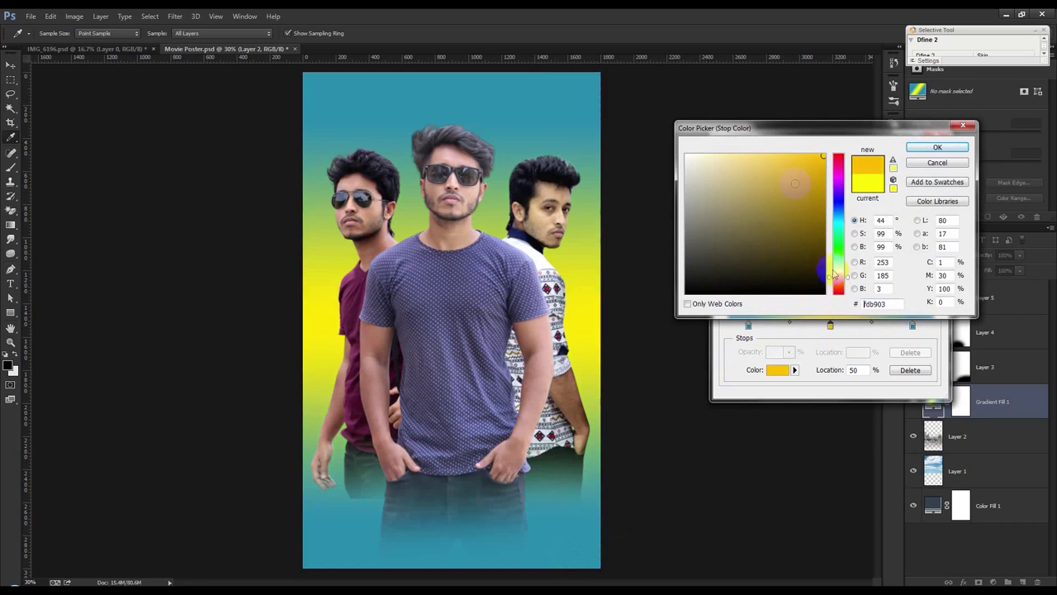
pyautogui.moveTo(779, 182); pyautogui.dragTo(758, 187)
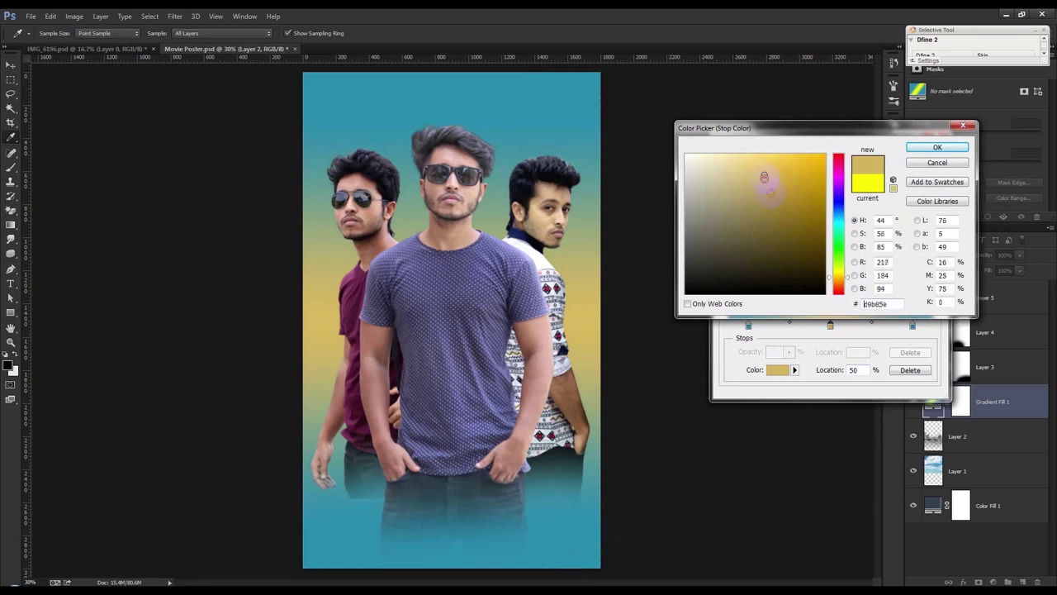
pyautogui.click(770, 192)
pyautogui.click(937, 147)
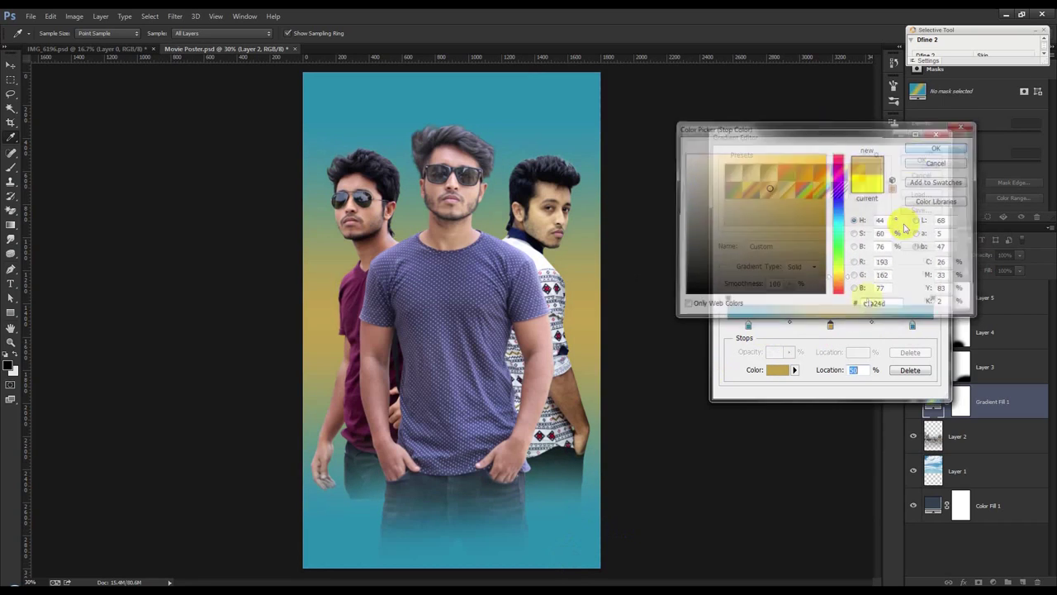
# Deepen both end stops to matching teal #397285 and apply the teal-gold-teal gradient fill.
pyautogui.doubleClick(747, 326)
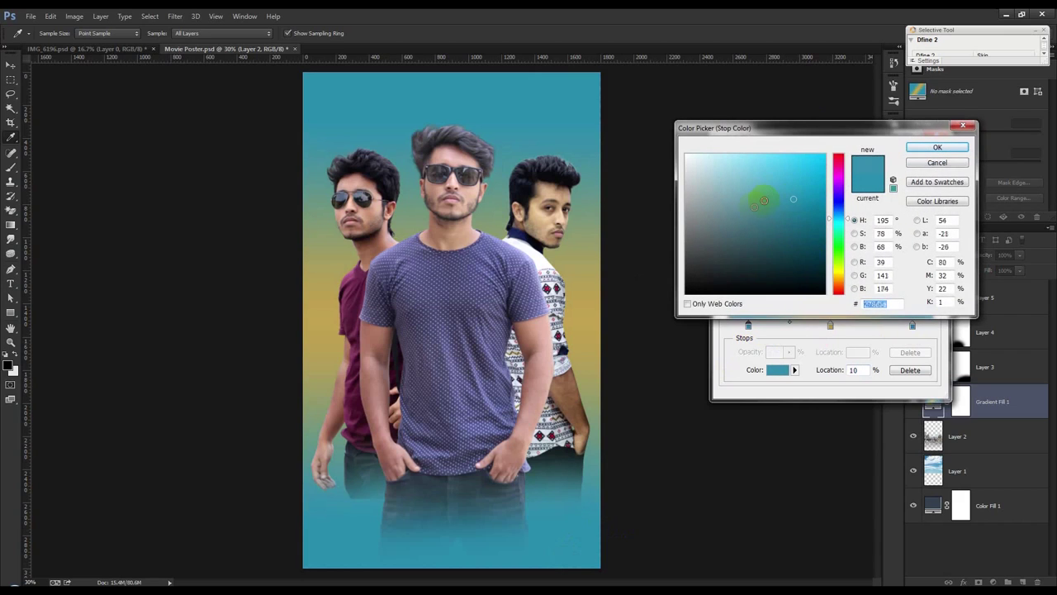
pyautogui.moveTo(753, 206)
pyautogui.mouseDown()
pyautogui.moveTo(749, 198)
pyautogui.moveTo(765, 220)
pyautogui.mouseUp()
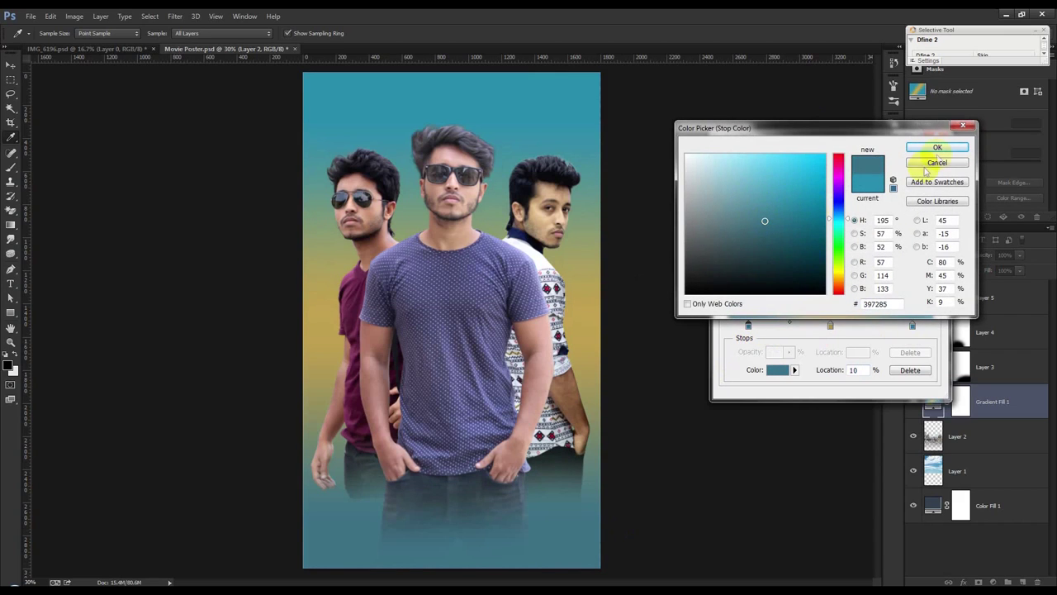
pyautogui.click(938, 148)
pyautogui.doubleClick(913, 326)
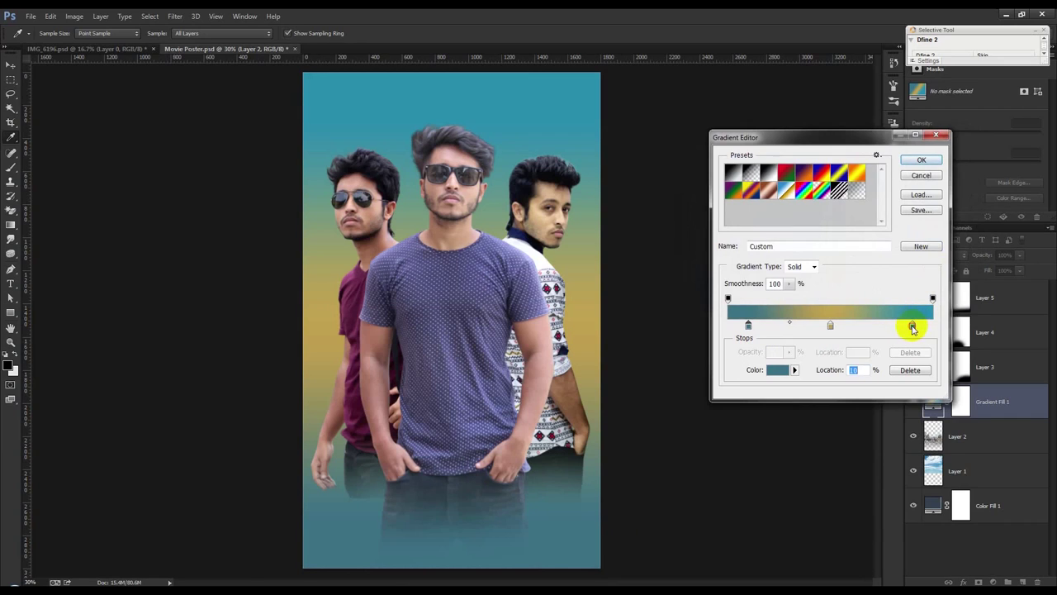
pyautogui.click(588, 556)
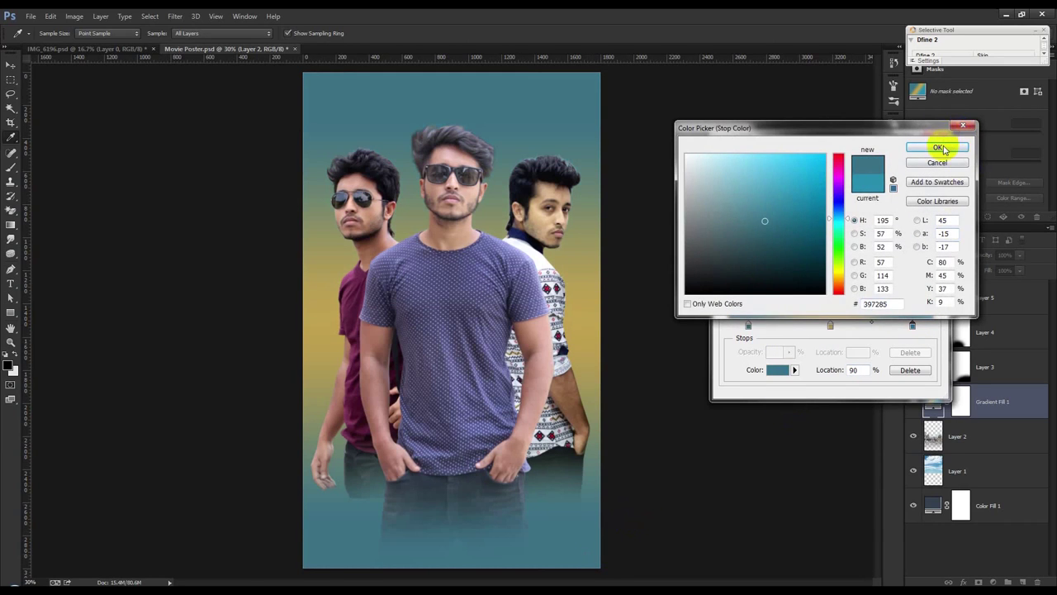
pyautogui.click(939, 148)
pyautogui.click(917, 160)
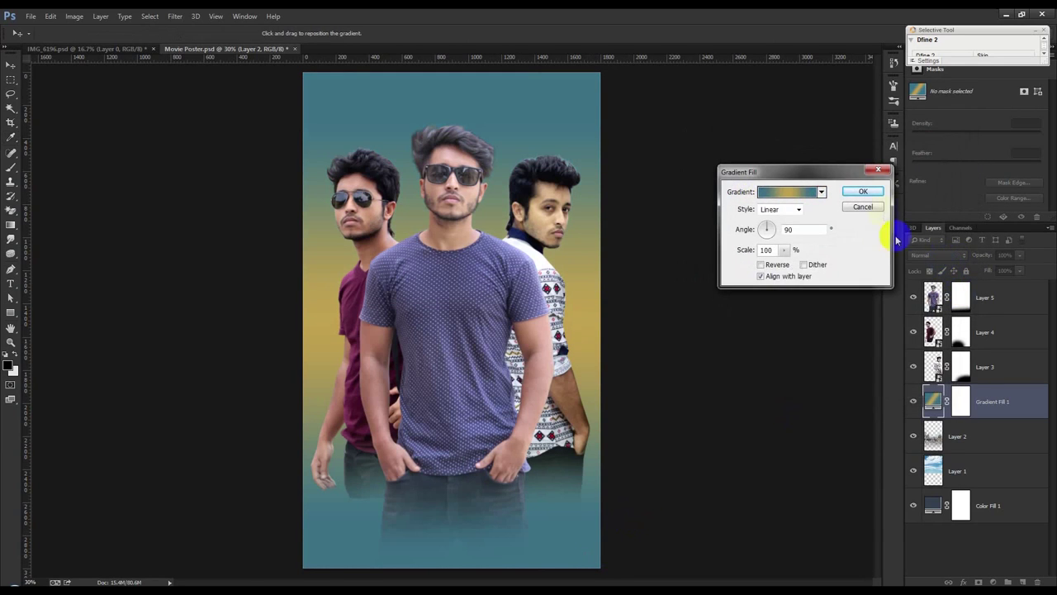
pyautogui.click(874, 191)
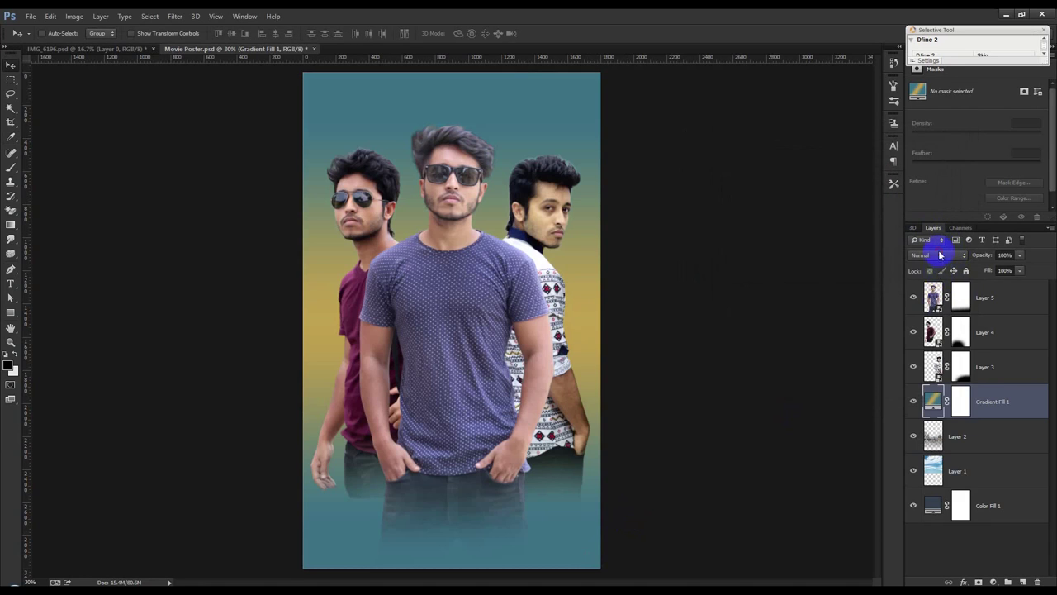
# Preview the Darken and Soft Light blend modes on Gradient Fill 1.
pyautogui.click(939, 255)
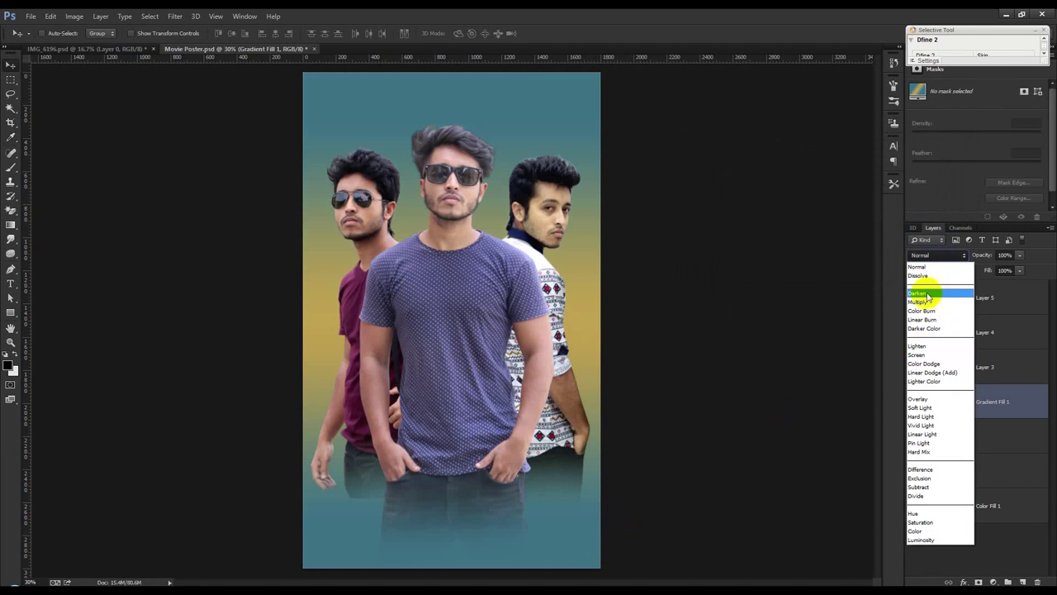
pyautogui.click(929, 294)
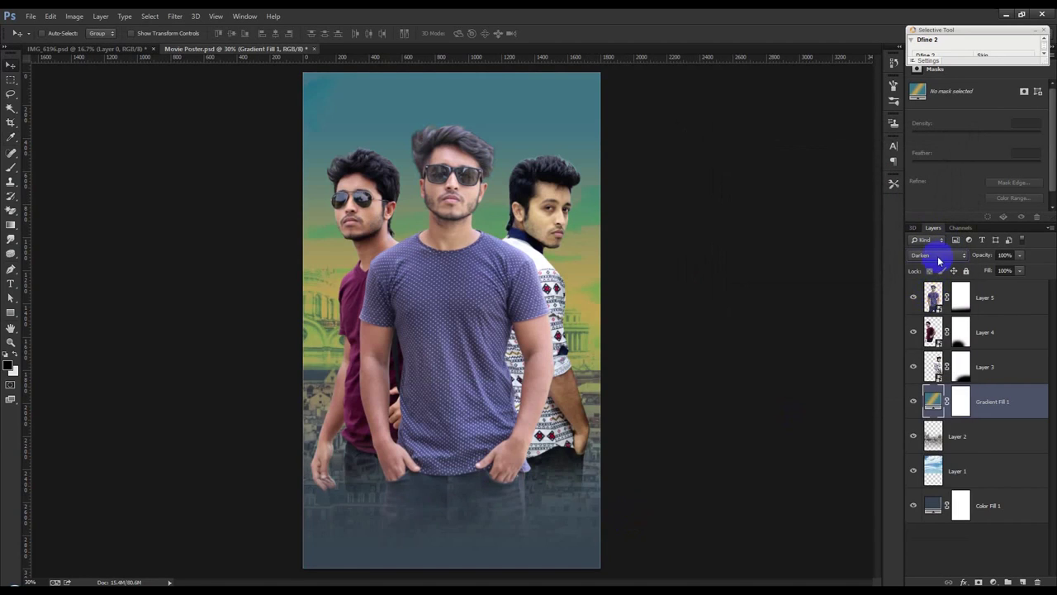
pyautogui.press('Down')
pyautogui.press('Down')
pyautogui.press('Down')
pyautogui.press('Down')
pyautogui.press('Down')
pyautogui.press('Down')
pyautogui.press('Down')
pyautogui.press('Down')
pyautogui.press('Down')
pyautogui.click(938, 257)
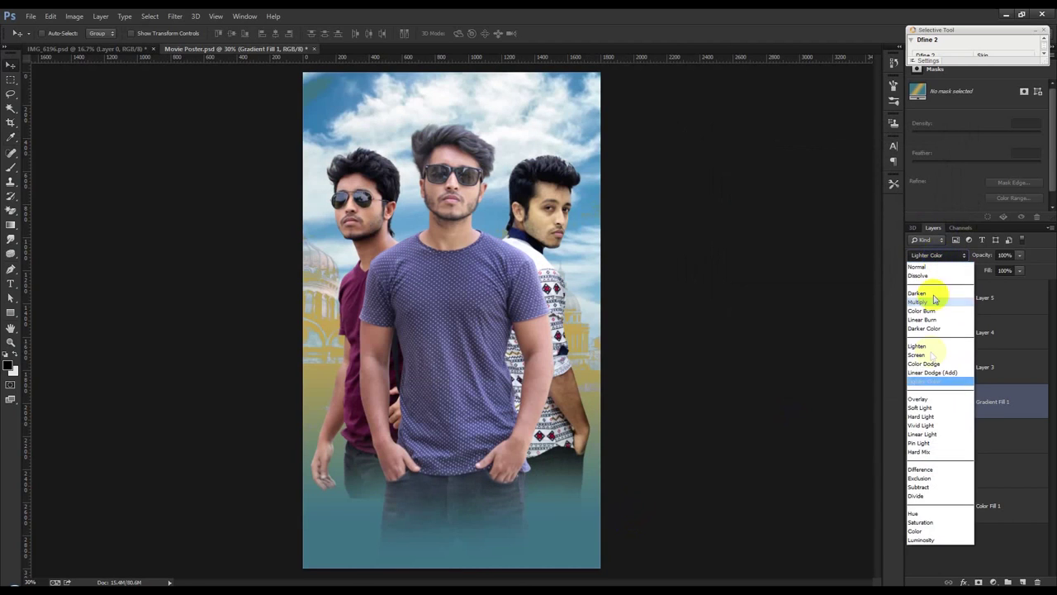
pyautogui.click(922, 407)
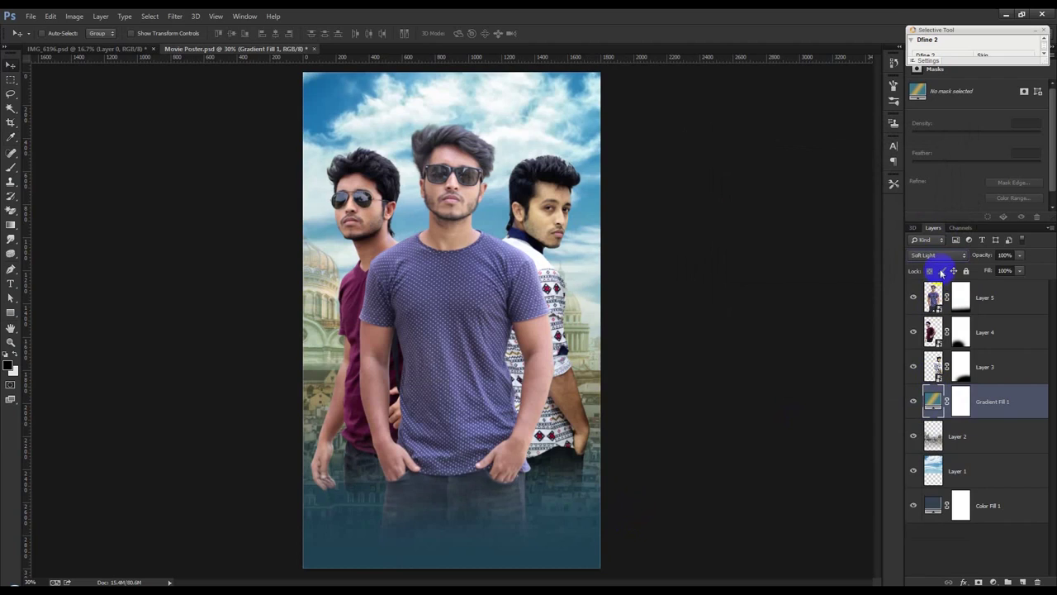
# Compare neighbouring blend modes and settle Gradient Fill 1 on Hard Light.
pyautogui.press('Down')
pyautogui.press('Down')
pyautogui.press('Up')
pyautogui.press('Down')
pyautogui.press('Up')
pyautogui.press('Down')
pyautogui.press('Down')
pyautogui.press('Up')
pyautogui.press('Up')
pyautogui.press('Down')
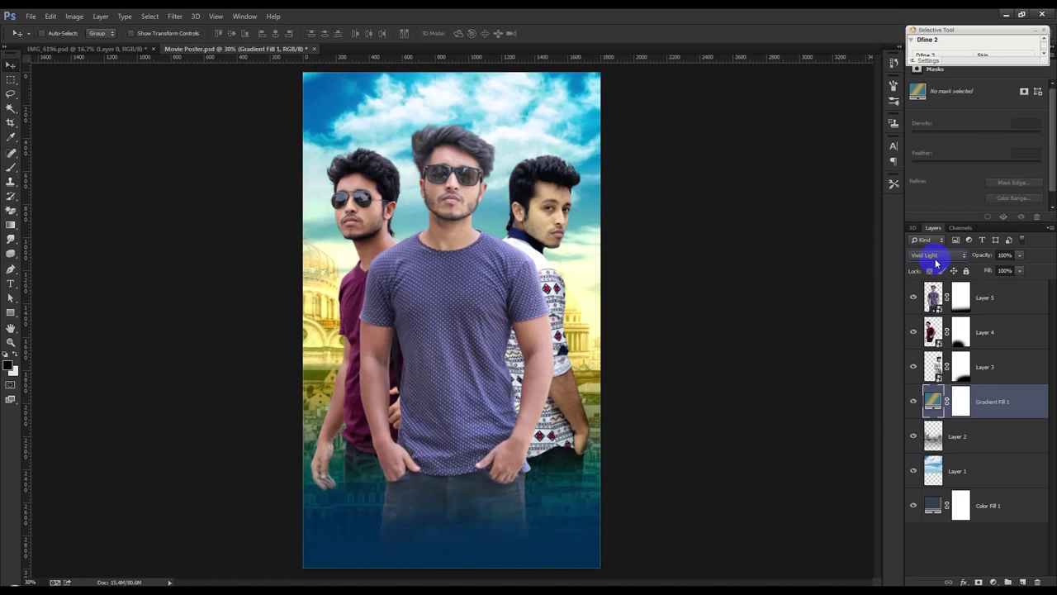
pyautogui.press('Up')
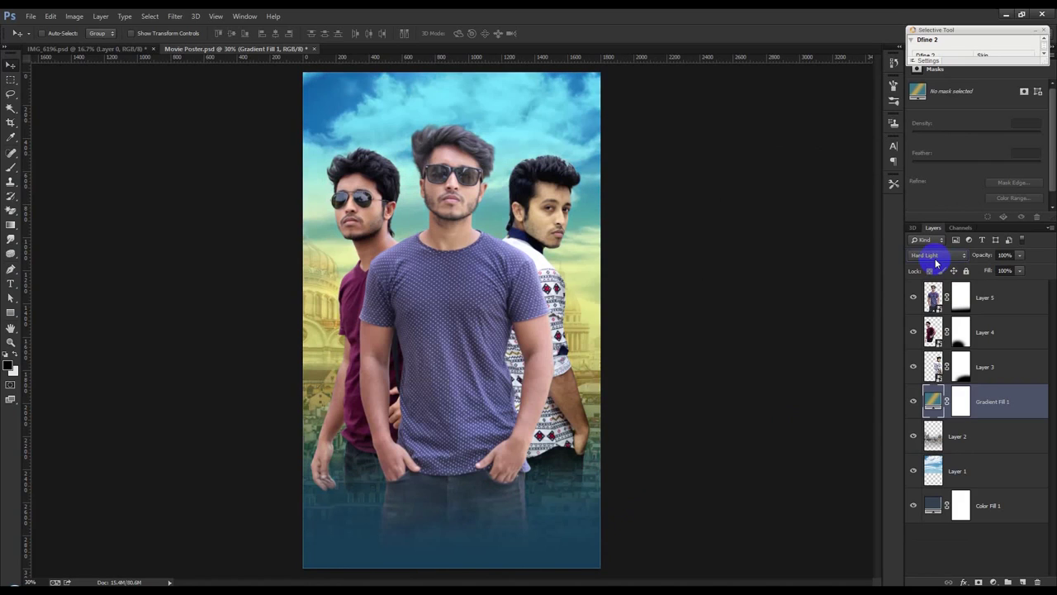
pyautogui.click(1022, 439)
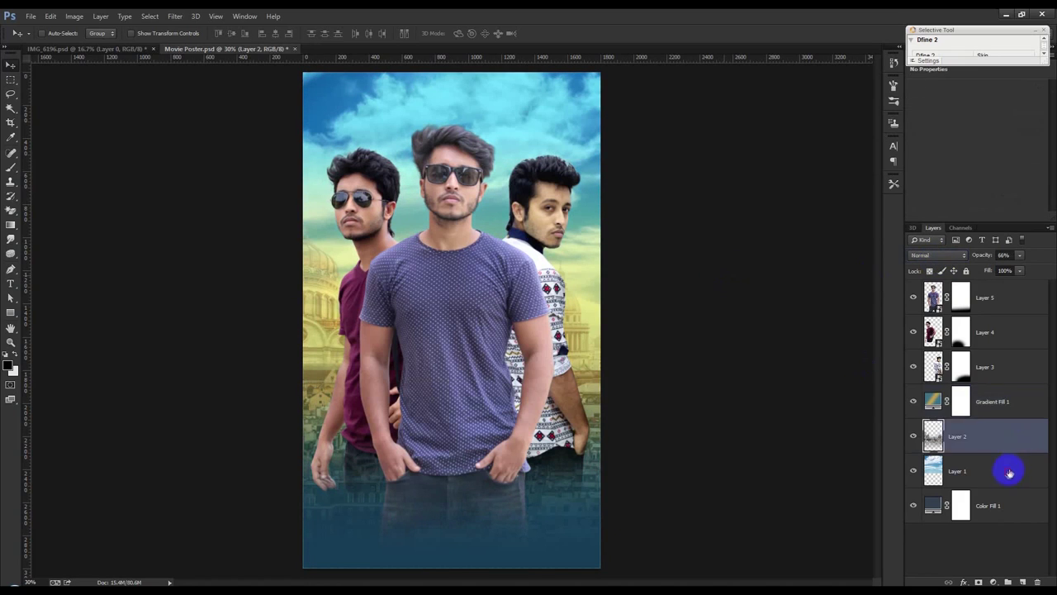
# Apply Brightness/Contrast to the Layer 1 sky, lowering brightness and setting Contrast to 7.
pyautogui.click(1007, 470)
pyautogui.click(74, 16)
pyautogui.moveTo(90, 46)
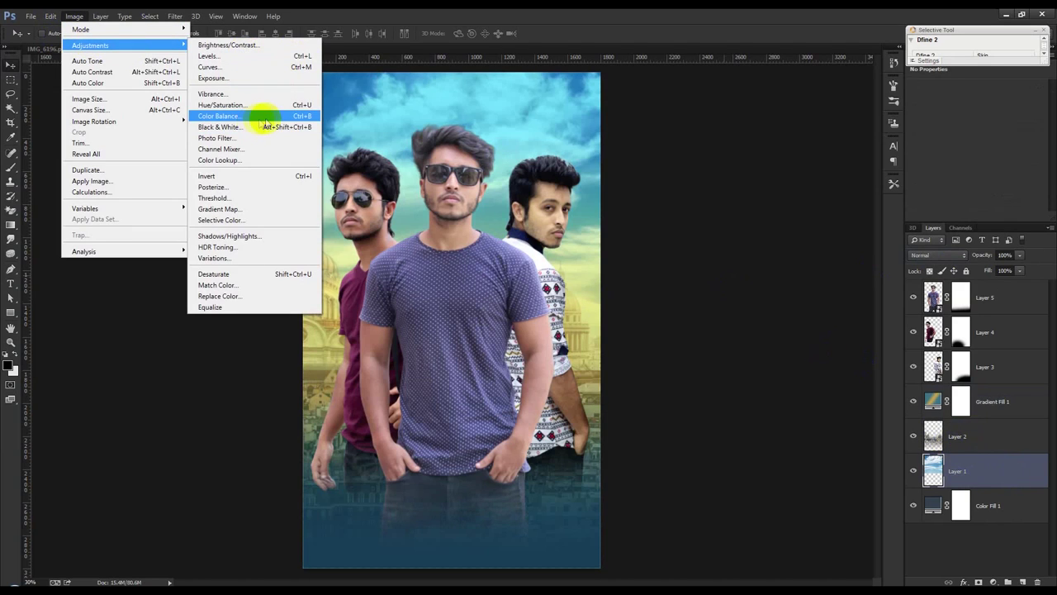
pyautogui.click(240, 46)
pyautogui.moveTo(580, 223)
pyautogui.mouseDown()
pyautogui.moveTo(556, 233)
pyautogui.moveTo(583, 228)
pyautogui.moveTo(559, 208)
pyautogui.mouseUp()
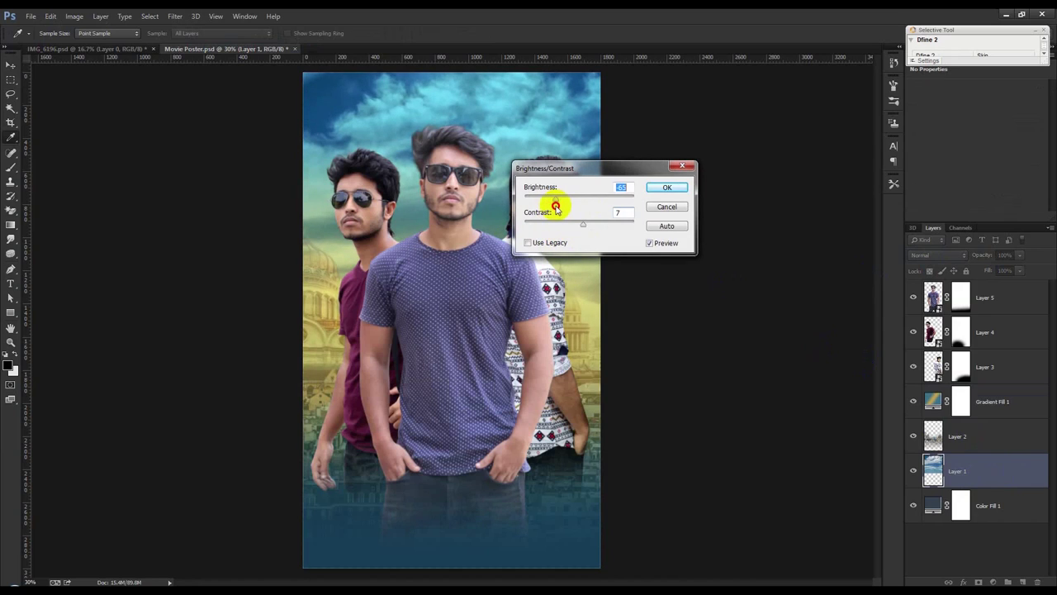
pyautogui.click(667, 187)
pyautogui.press('v')
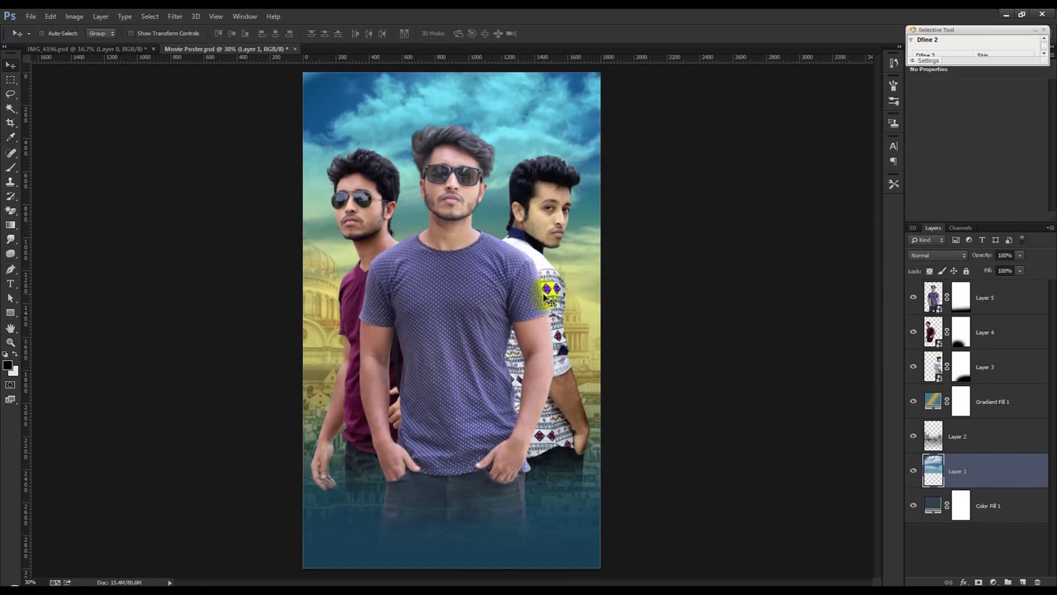
pyautogui.click(1013, 302)
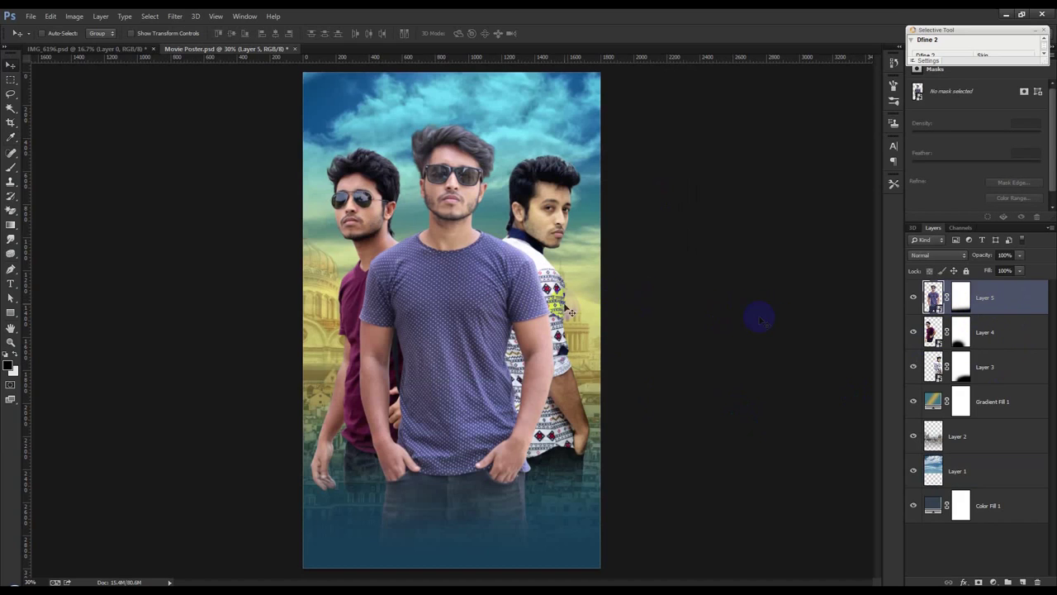
# Add a Levels layer clipped to Layer 5 with black input 29 and white input 233.
pyautogui.click(993, 581)
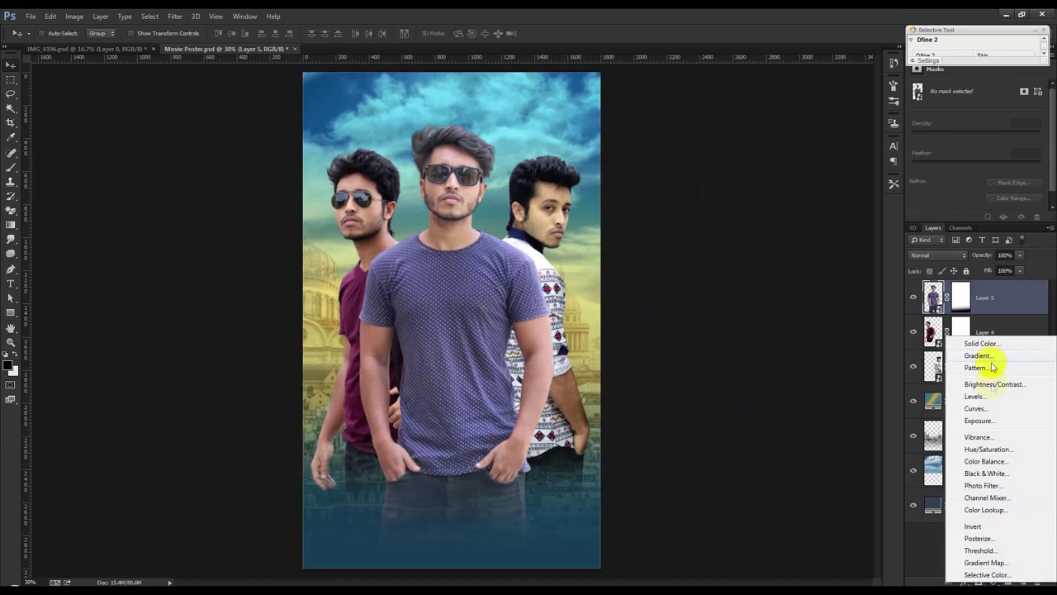
pyautogui.click(990, 398)
pyautogui.rightClick(1006, 304)
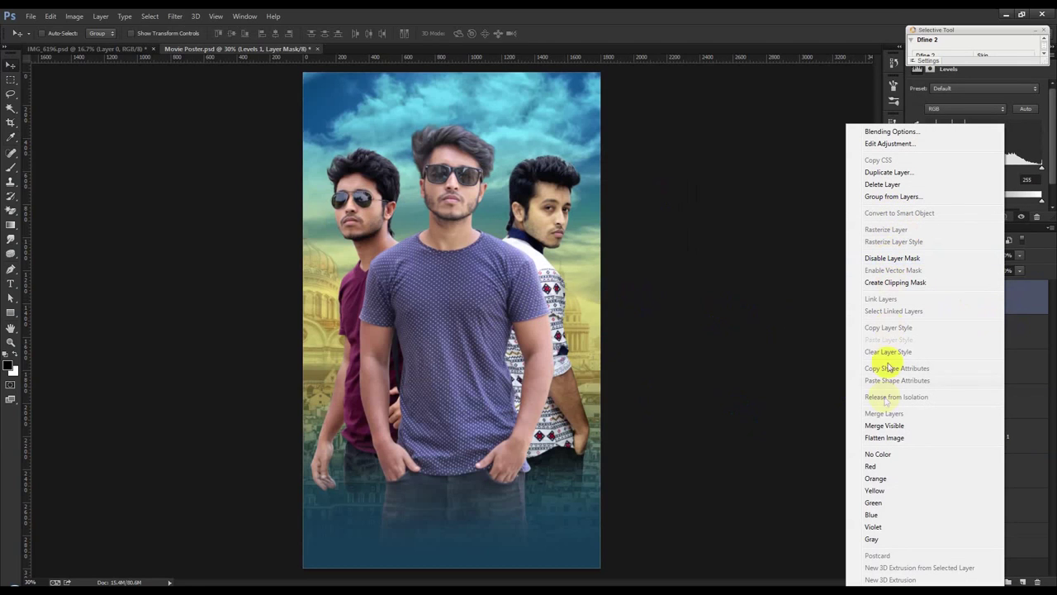
pyautogui.click(890, 283)
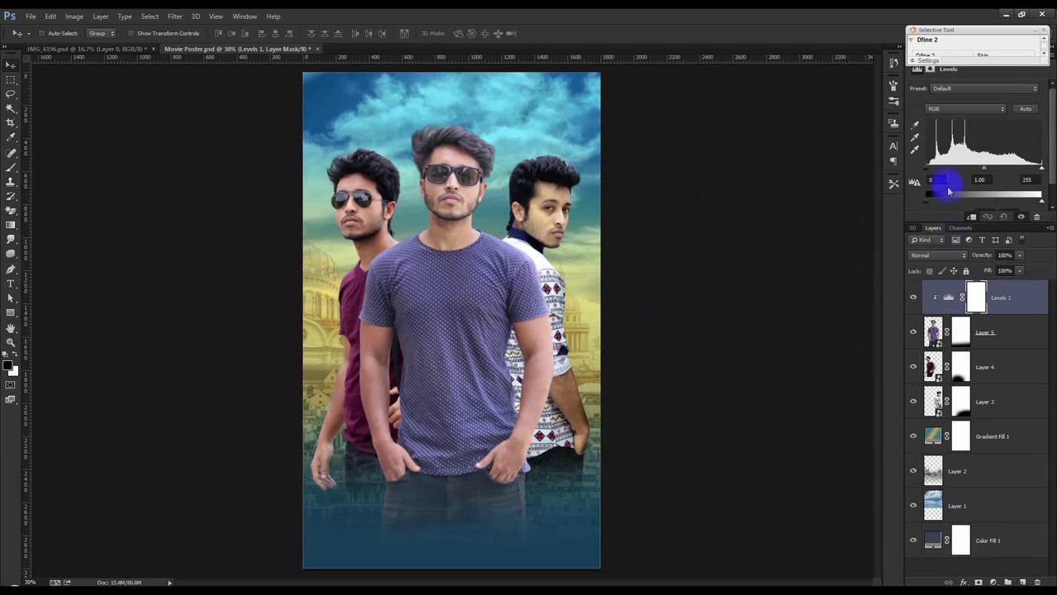
pyautogui.moveTo(927, 168); pyautogui.dragTo(939, 168)
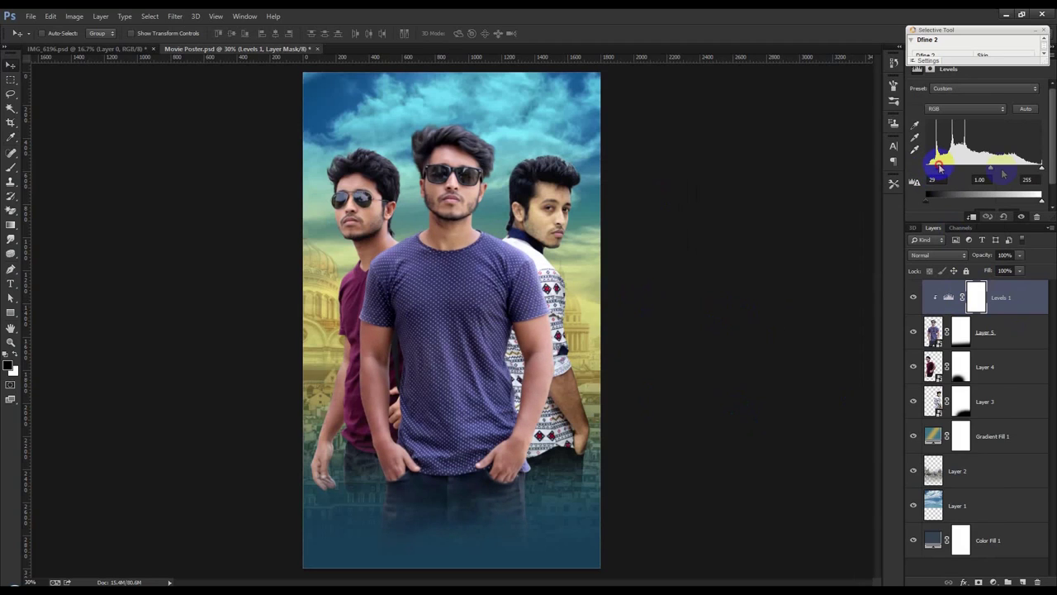
pyautogui.moveTo(1041, 168); pyautogui.dragTo(1031, 170)
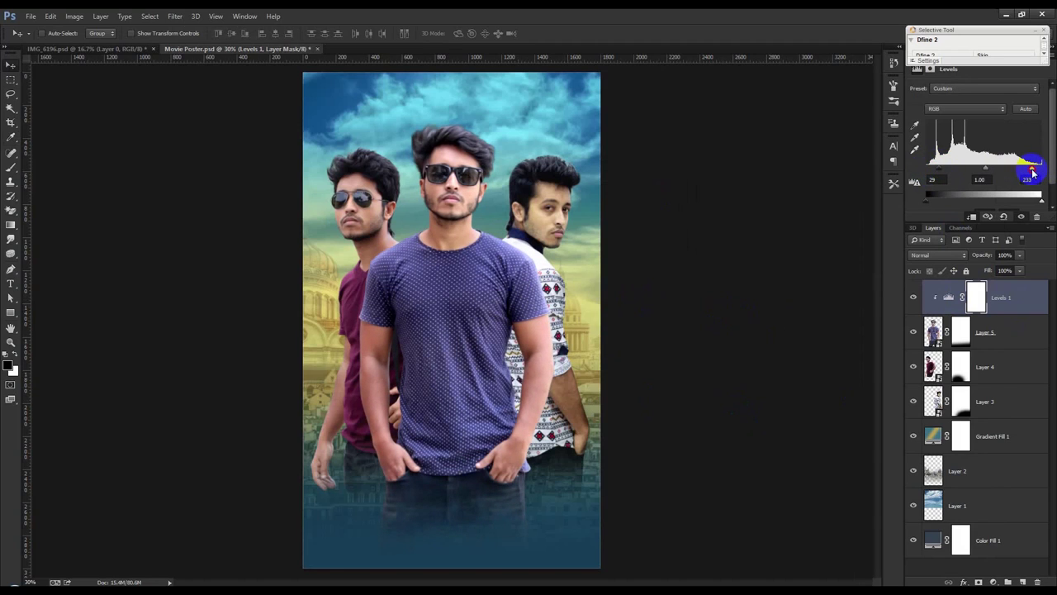
# Add a Color Balance layer clipped to Layer 3 with midtones Red +15 and Magenta -13.
pyautogui.click(1003, 399)
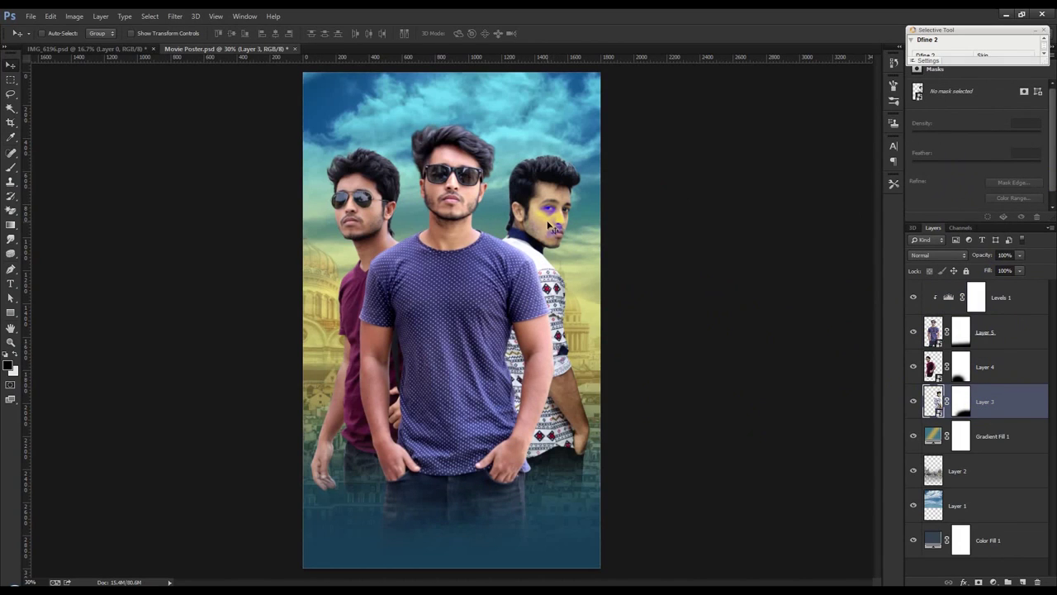
pyautogui.click(994, 582)
pyautogui.click(985, 460)
pyautogui.rightClick(993, 416)
pyautogui.click(909, 278)
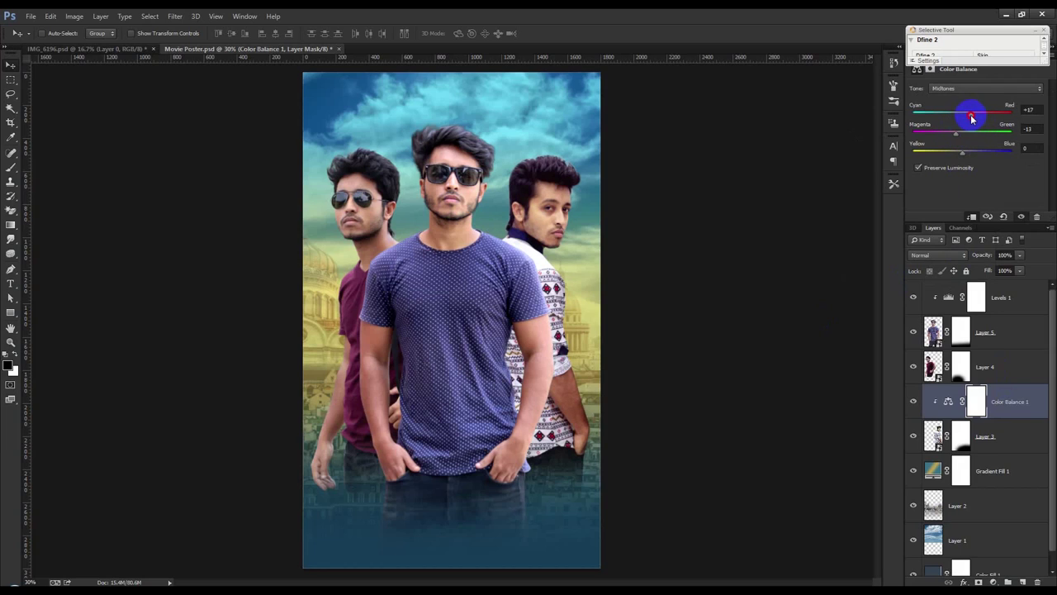
pyautogui.scroll(-1, 595, 314)
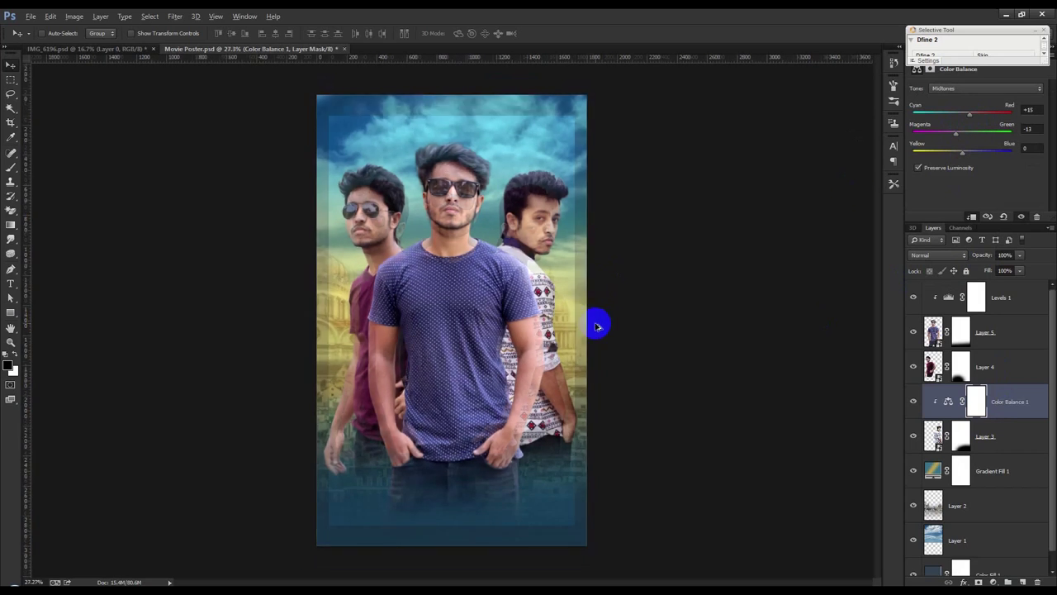
pyautogui.scroll(-1, 601, 331)
pyautogui.scroll(1, 458, 363)
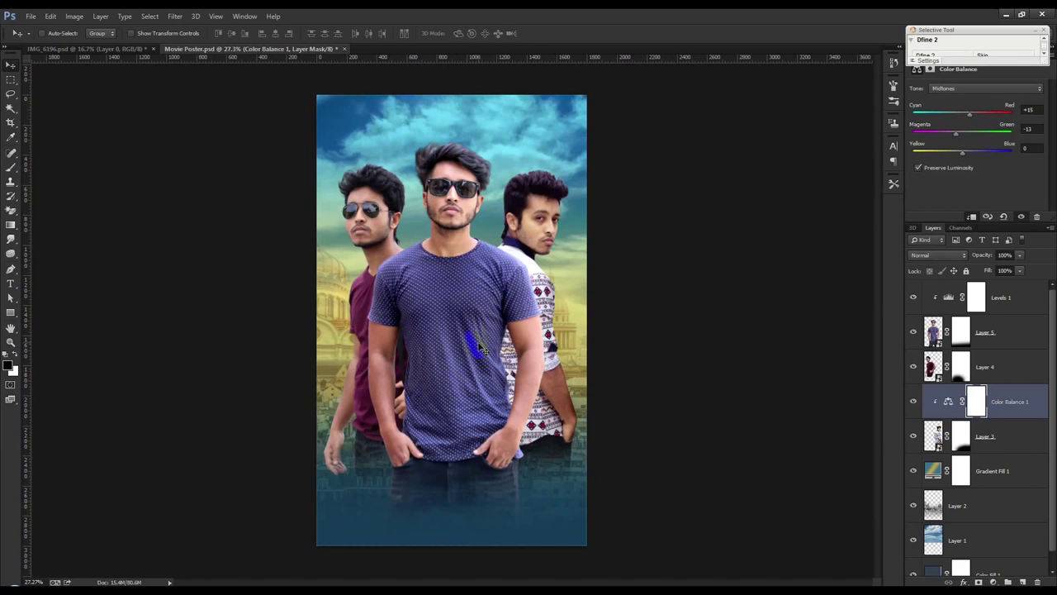
pyautogui.click(1022, 306)
pyautogui.click(992, 581)
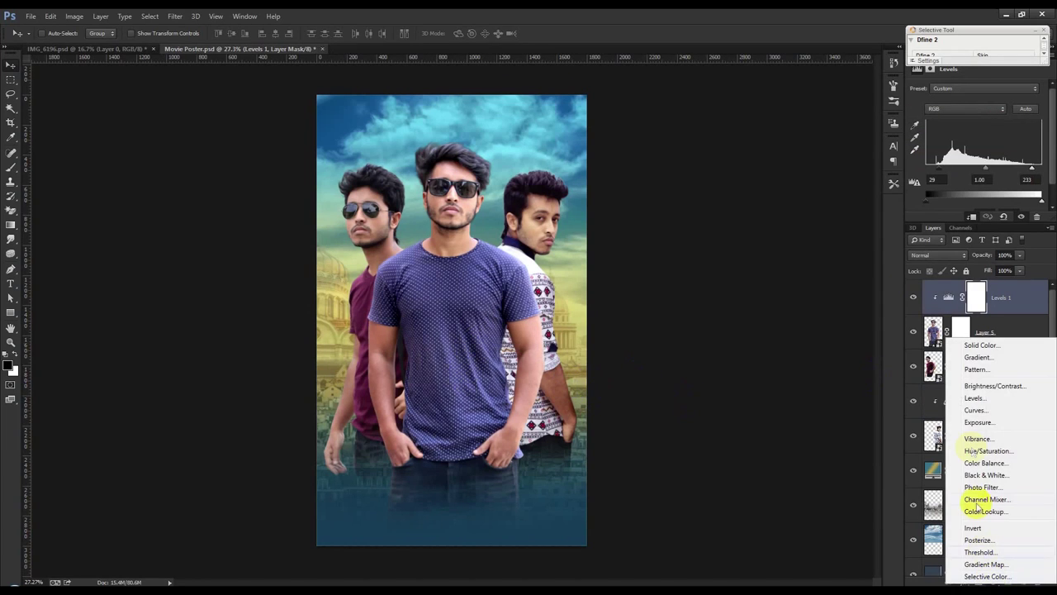
# Add a top gradient fill fading to black lower on the poster, and nudge Layer 2 upward.
pyautogui.click(973, 357)
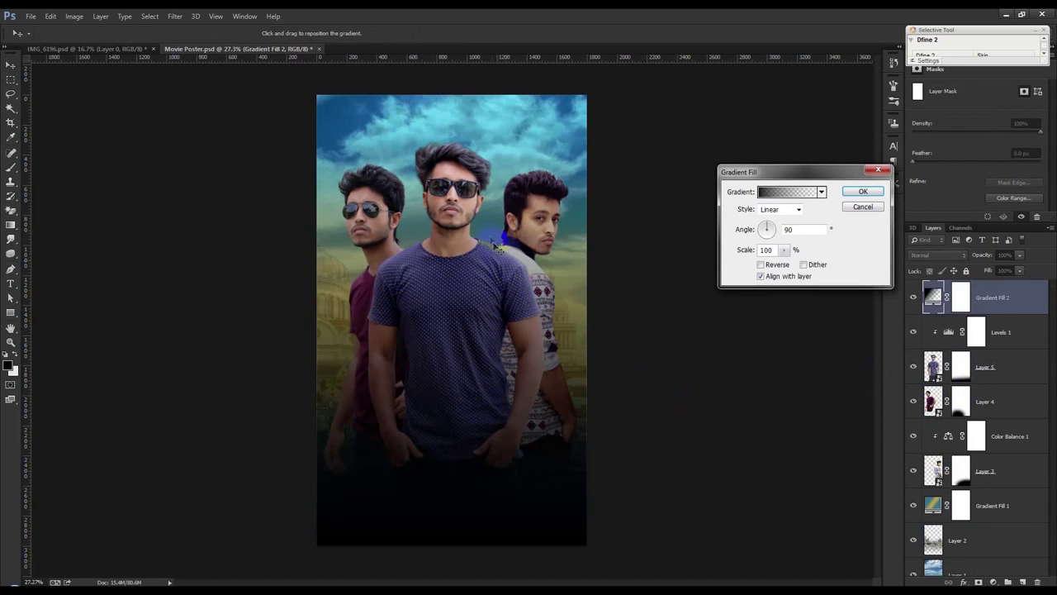
pyautogui.moveTo(494, 246); pyautogui.dragTo(491, 351)
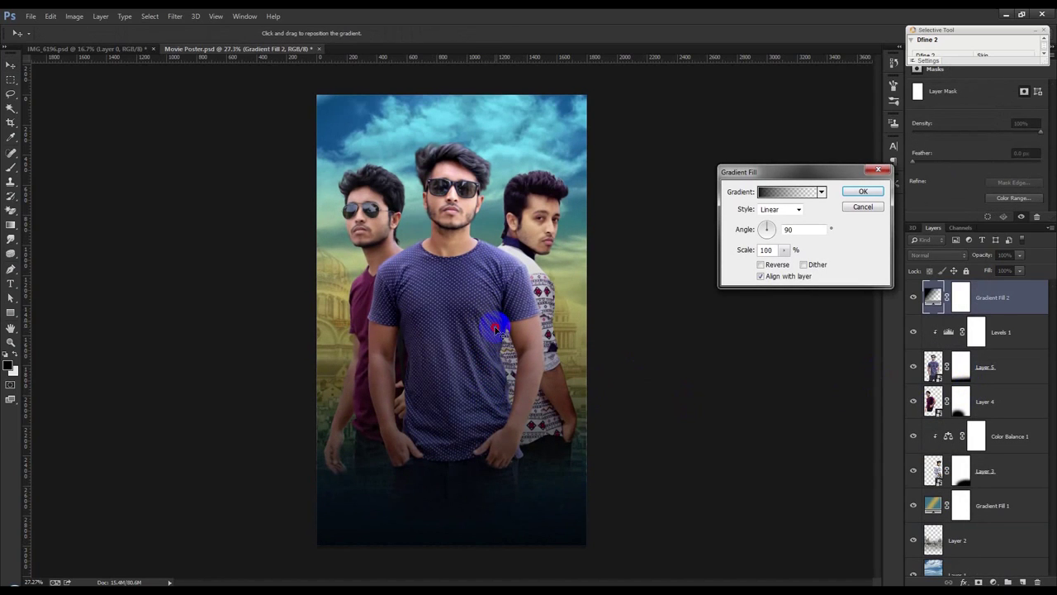
pyautogui.click(862, 193)
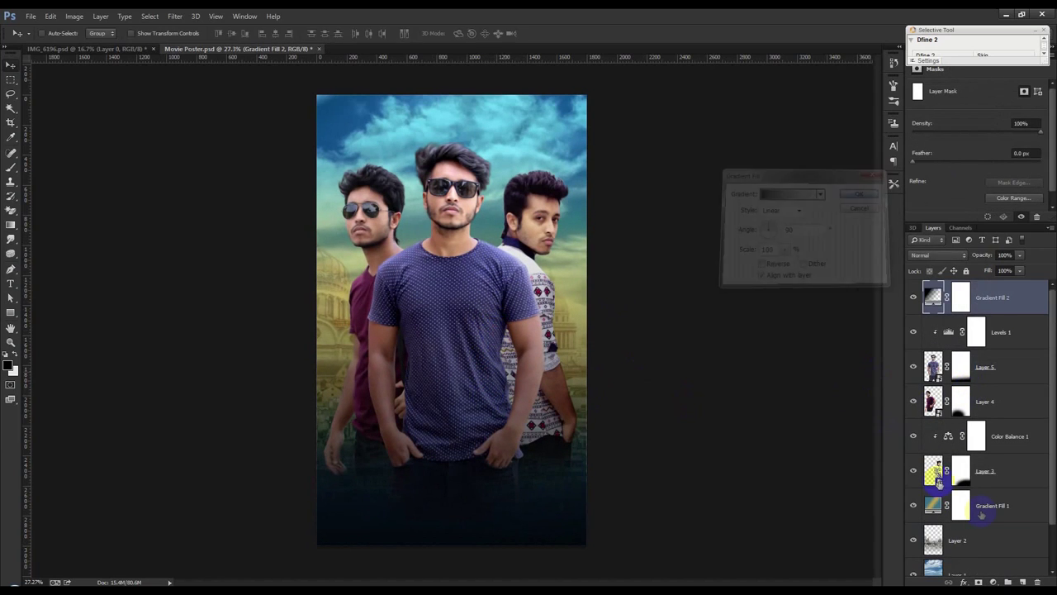
pyautogui.click(986, 541)
pyautogui.moveTo(591, 424)
pyautogui.mouseDown()
pyautogui.moveTo(570, 398)
pyautogui.moveTo(577, 333)
pyautogui.mouseUp()
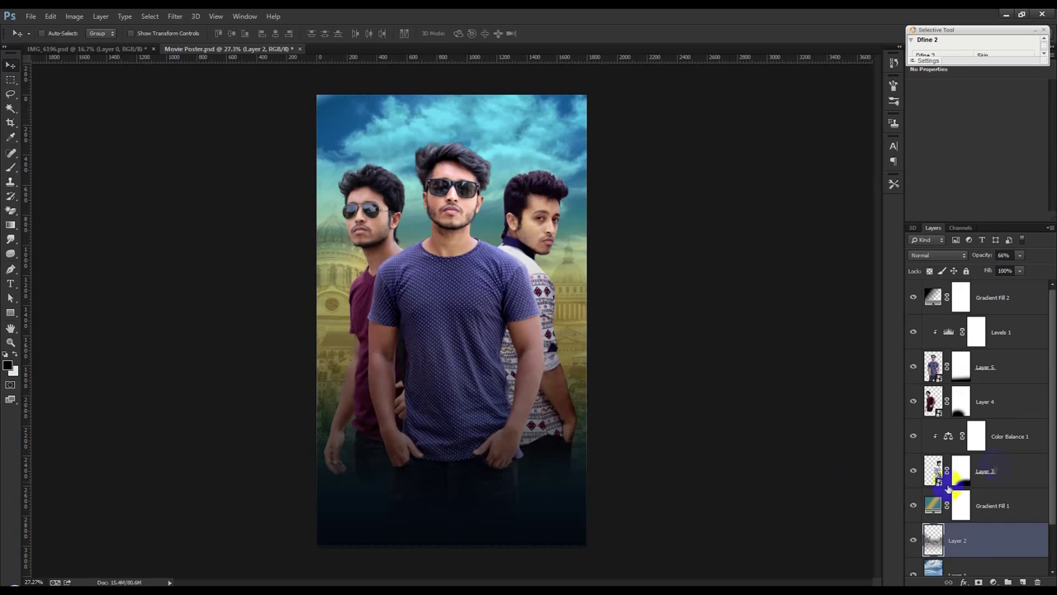
# Set Gradient Fill 2 opacity to 84% and open Color Fill 1's colour picker.
pyautogui.click(999, 295)
pyautogui.click(978, 258)
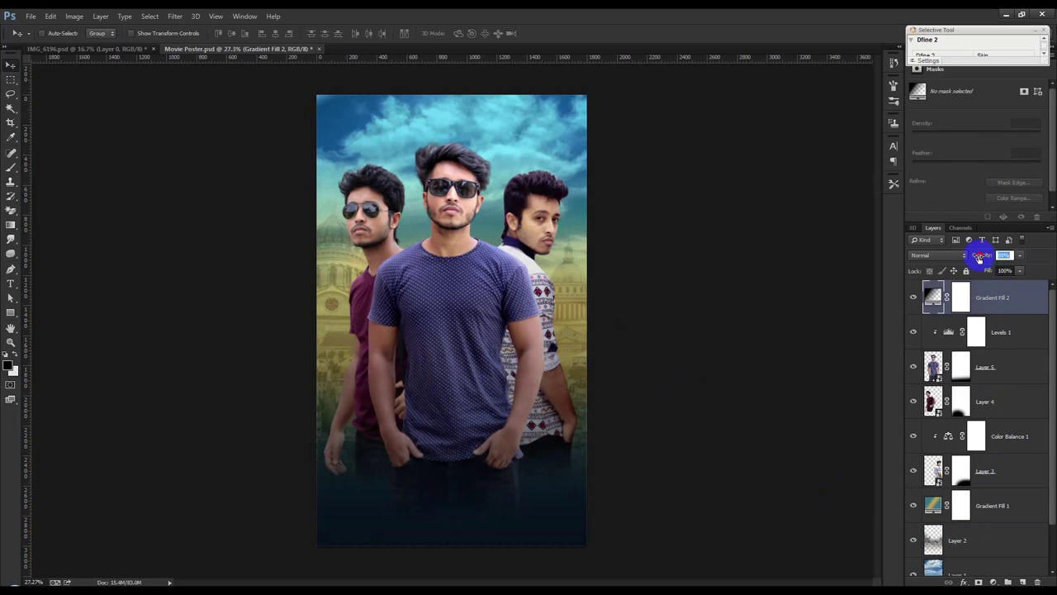
pyautogui.scroll(-2, 938, 560)
pyautogui.doubleClick(934, 559)
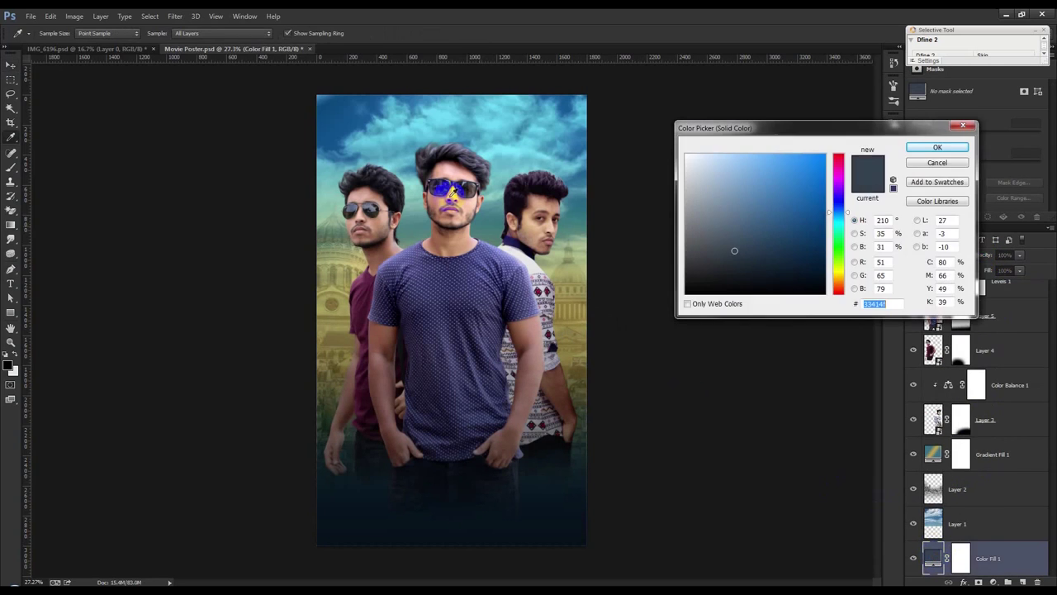
# Sample colours from the poster until Color Fill 1 reads dark olive #64511a, and confirm it.
pyautogui.click(421, 233)
pyautogui.moveTo(496, 478)
pyautogui.mouseDown()
pyautogui.moveTo(498, 490)
pyautogui.moveTo(545, 494)
pyautogui.moveTo(567, 460)
pyautogui.mouseUp()
pyautogui.click(494, 224)
pyautogui.click(581, 392)
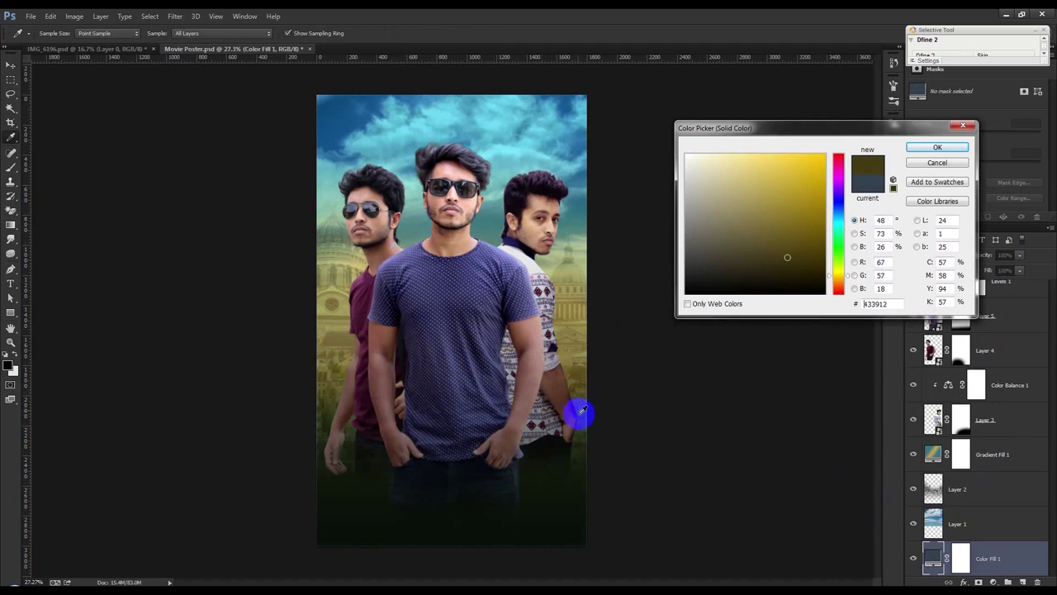
pyautogui.click(731, 269)
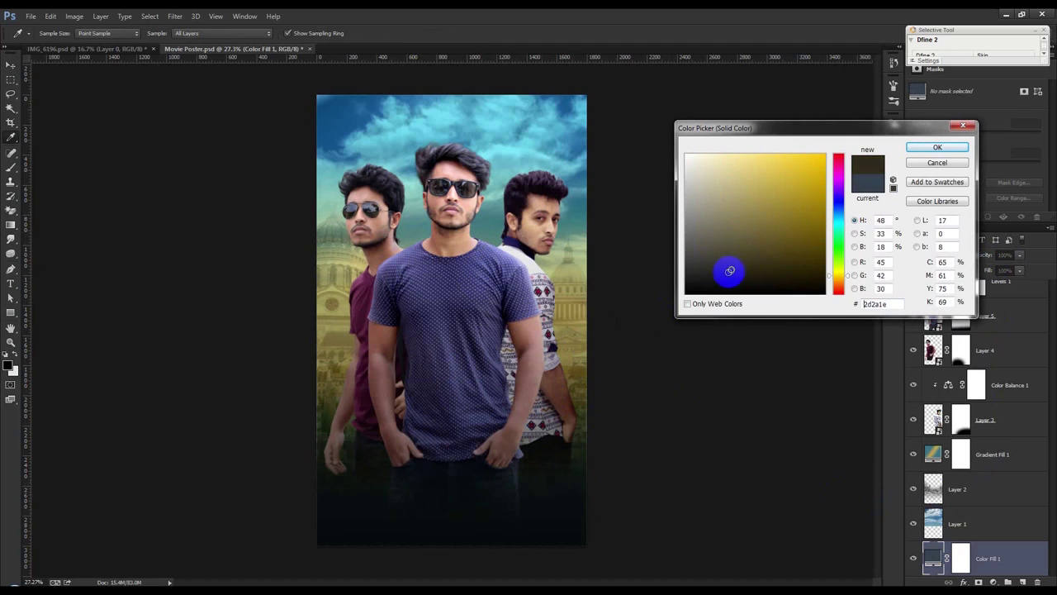
pyautogui.moveTo(731, 269); pyautogui.dragTo(736, 245)
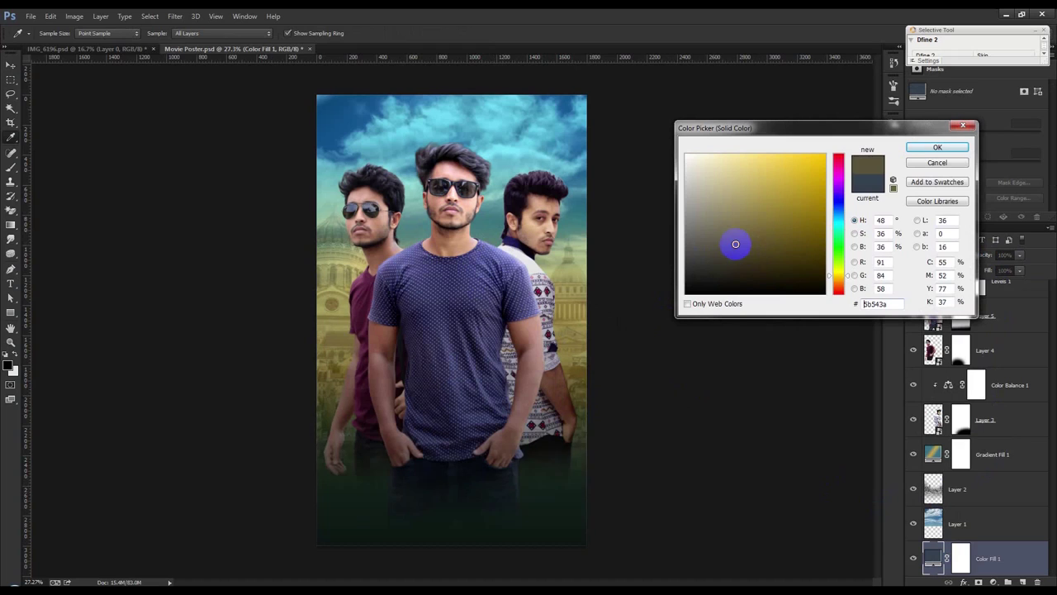
pyautogui.click(585, 375)
pyautogui.click(585, 375)
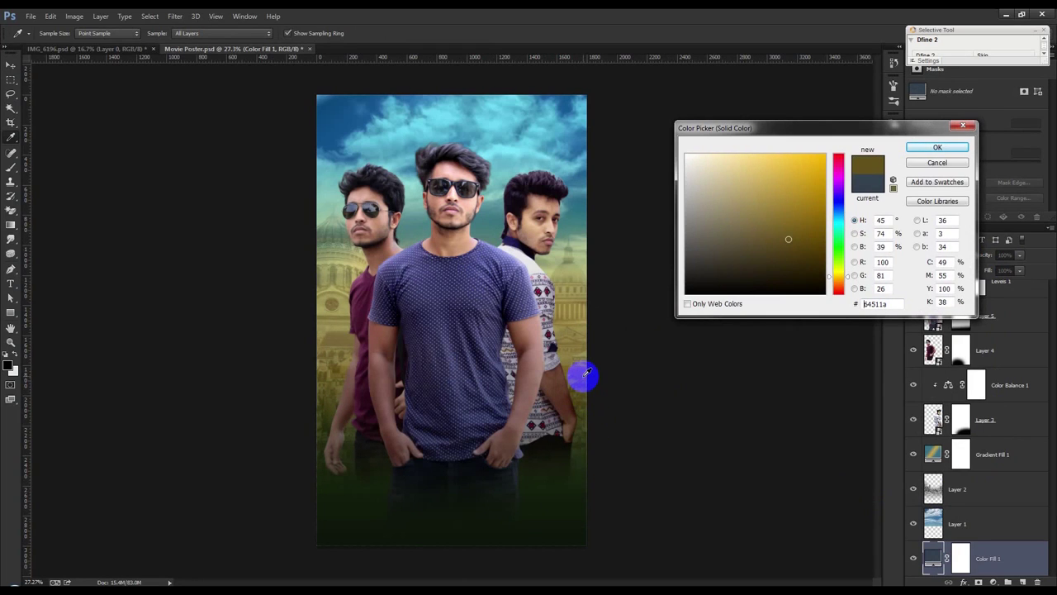
pyautogui.click(937, 148)
pyautogui.click(11, 64)
pyautogui.scroll(1, 533, 237)
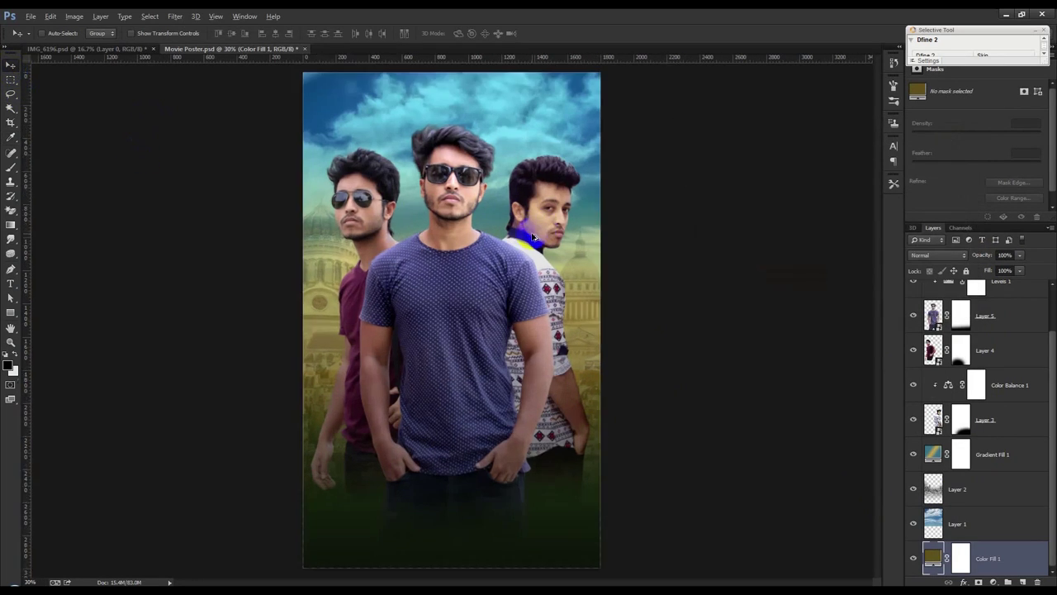
pyautogui.scroll(1, 533, 237)
# Create a new empty layer above Gradient Fill 1 for the glow.
pyautogui.click(873, 349)
pyautogui.click(1008, 457)
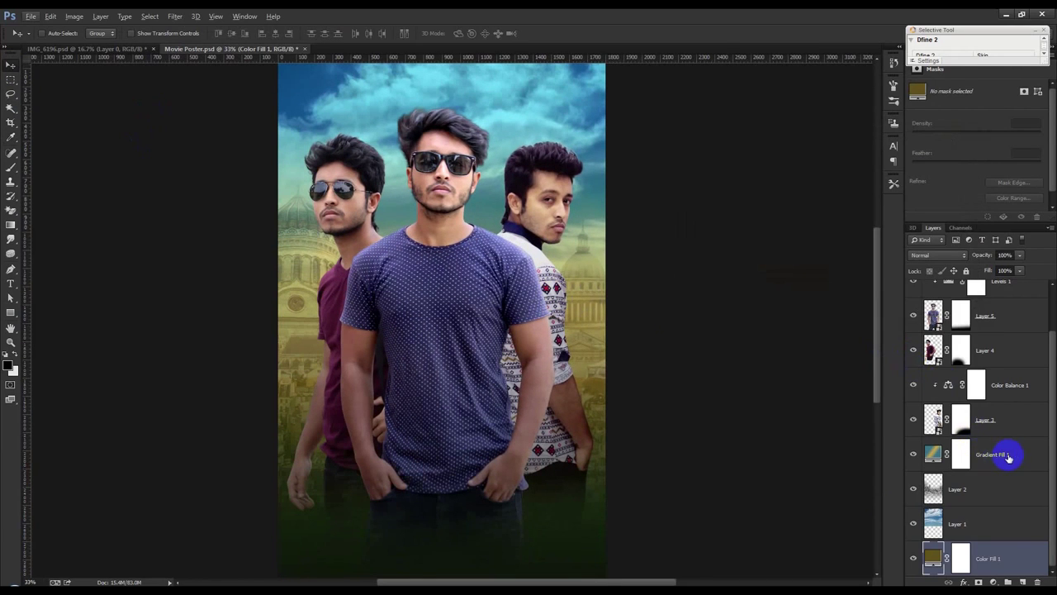
pyautogui.click(1023, 580)
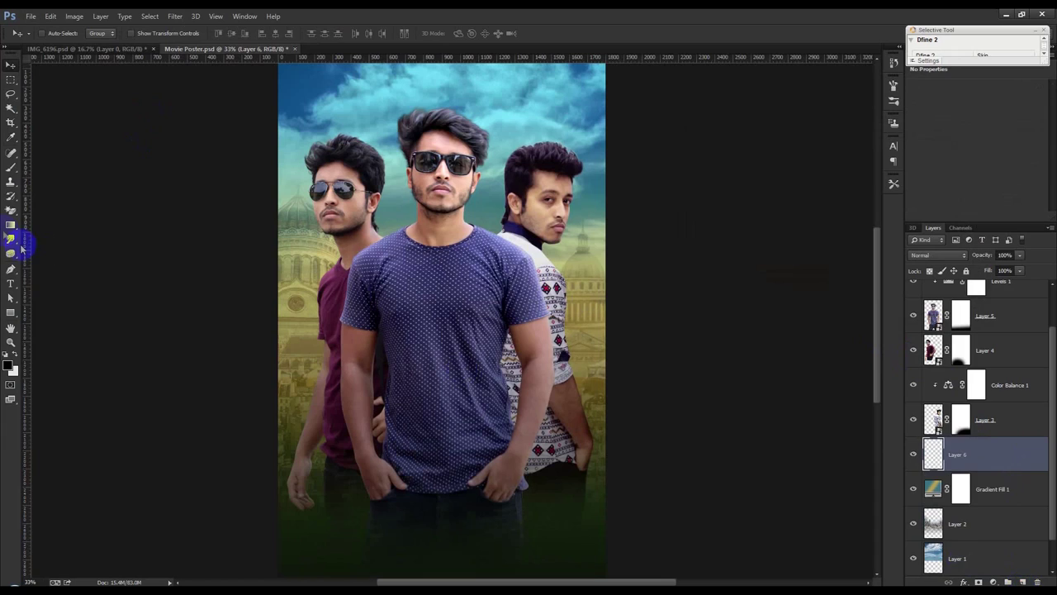
pyautogui.click(12, 171)
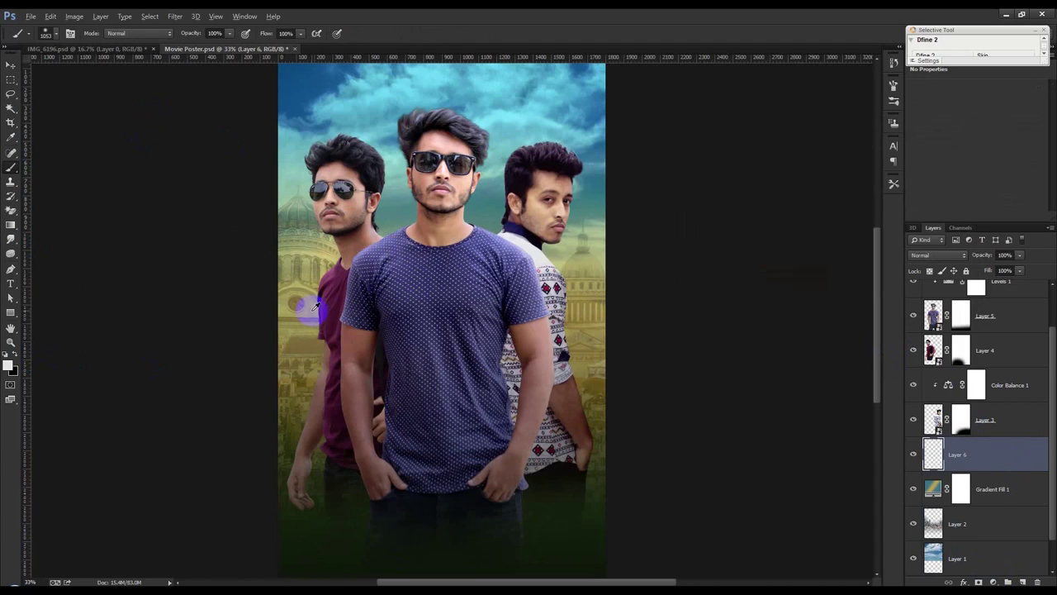
pyautogui.hotkey('ctrl', 'z')
# Paint a soft yellow glow behind the center man's head with a white core.
pyautogui.click(437, 224)
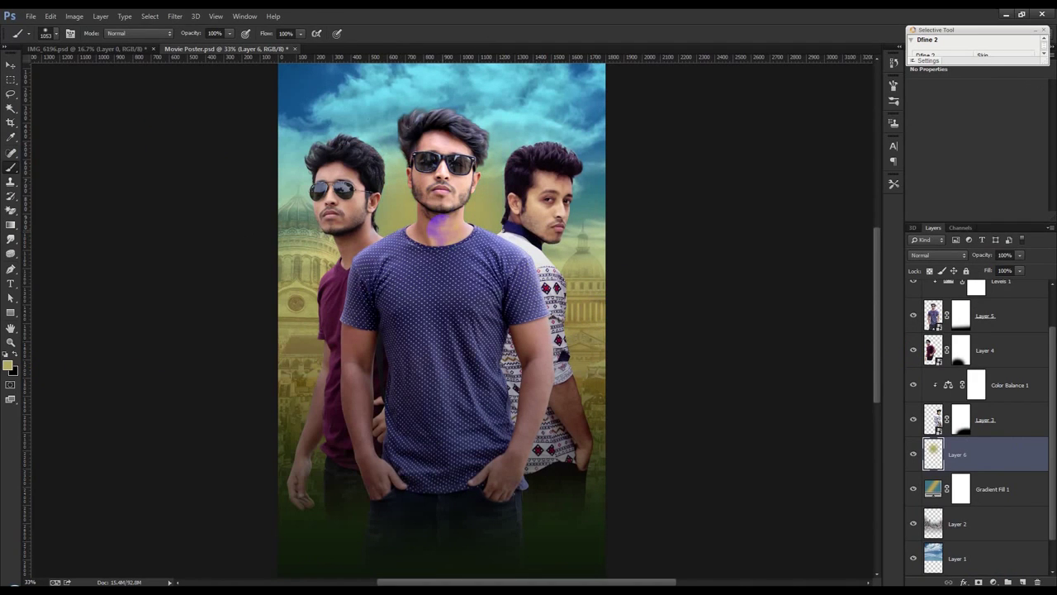
pyautogui.click(9, 355)
pyautogui.keyDown('alt'); pyautogui.click(915, 454); pyautogui.keyUp('alt')
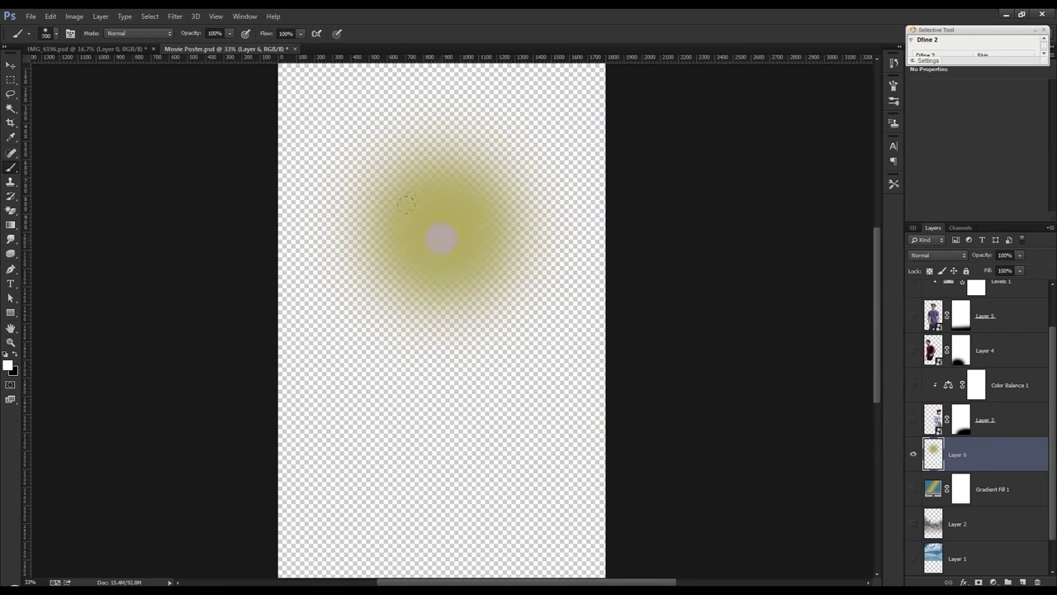
pyautogui.click(442, 233)
pyautogui.press('[')
pyautogui.press('[')
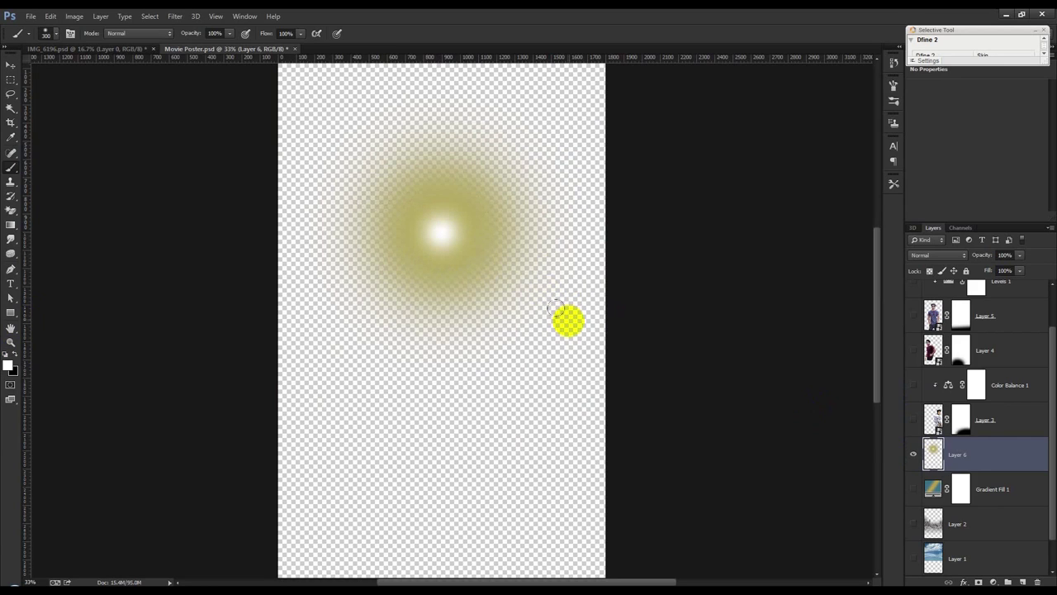
pyautogui.keyDown('alt'); pyautogui.click(915, 457); pyautogui.keyUp('alt')
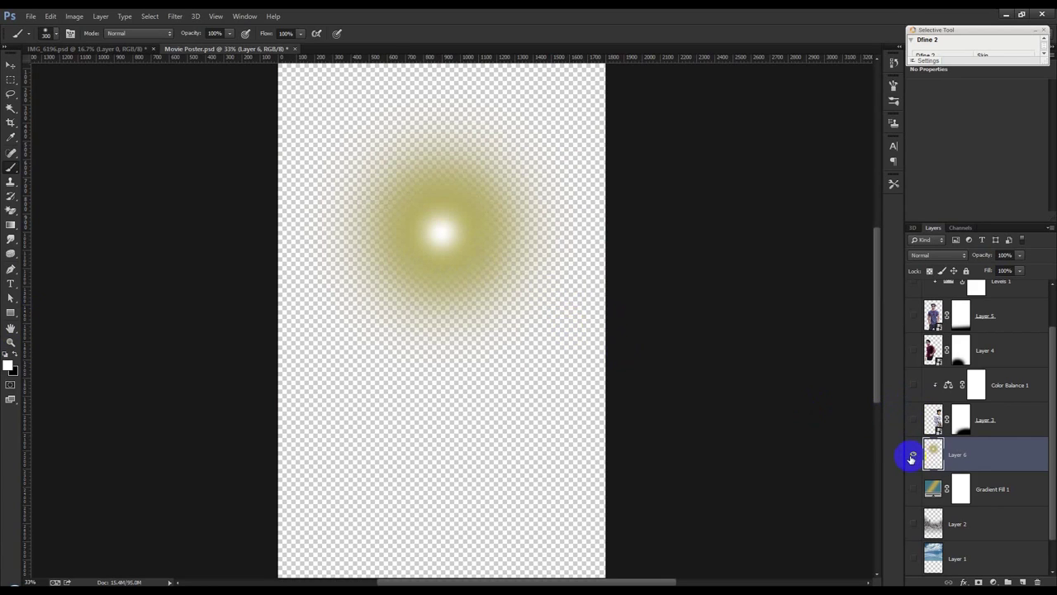
pyautogui.keyDown('alt'); pyautogui.click(913, 456); pyautogui.keyUp('alt')
pyautogui.hotkey('ctrl', 't')
# Enlarge the glow and set Layer 6's blend mode to Linear Light.
pyautogui.moveTo(602, 389); pyautogui.dragTo(857, 536)
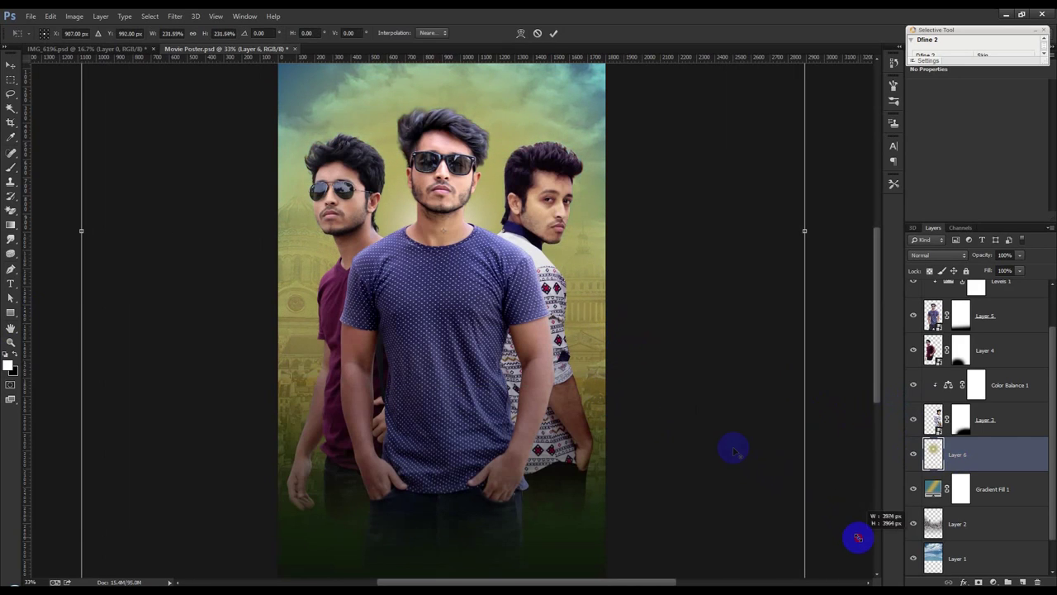
pyautogui.click(943, 256)
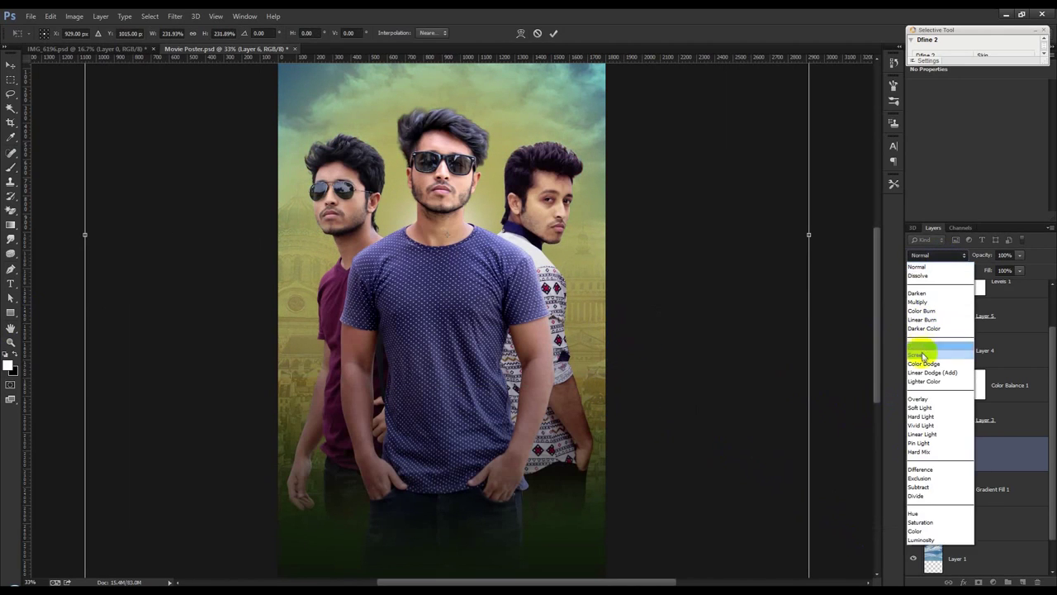
pyautogui.click(922, 355)
pyautogui.scroll(-1, 939, 259)
pyautogui.scroll(-1, 940, 258)
pyautogui.scroll(-1, 939, 258)
pyautogui.scroll(-1, 940, 259)
pyautogui.scroll(-1, 939, 259)
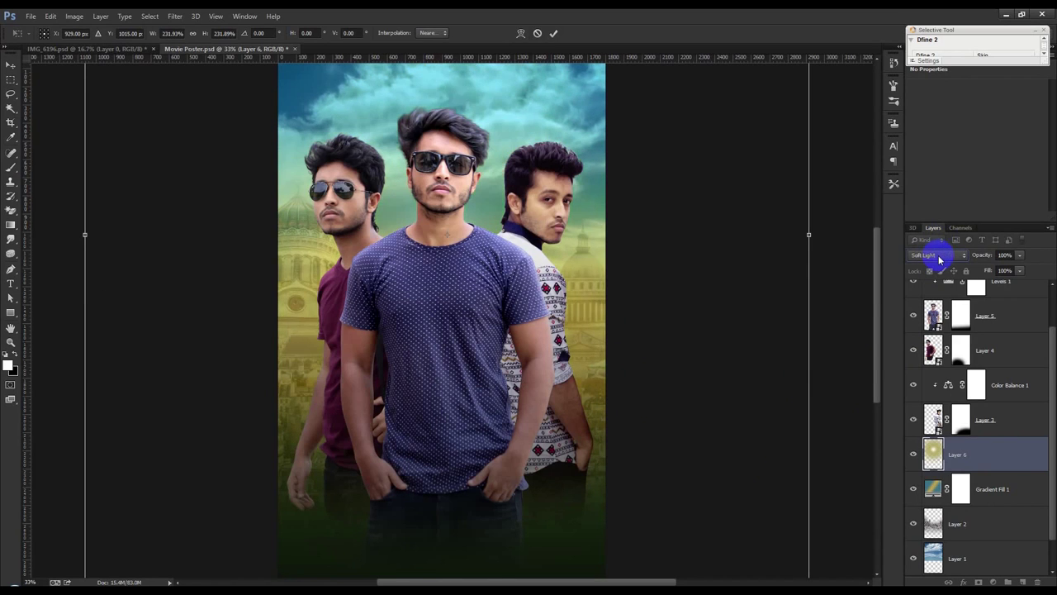
pyautogui.scroll(-1, 939, 258)
pyautogui.scroll(-1, 940, 258)
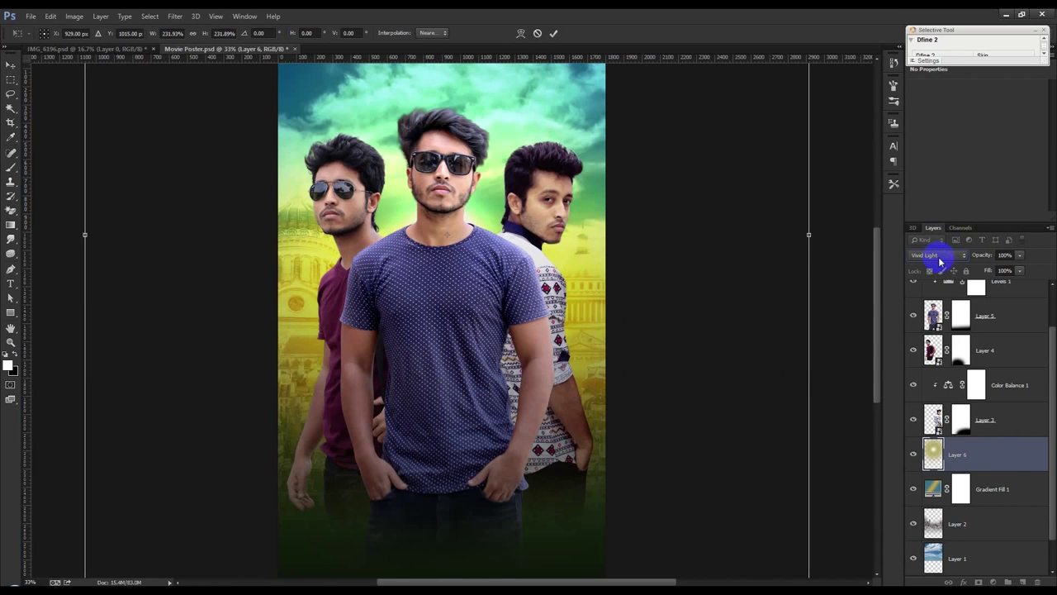
pyautogui.scroll(-1, 939, 261)
pyautogui.click(939, 261)
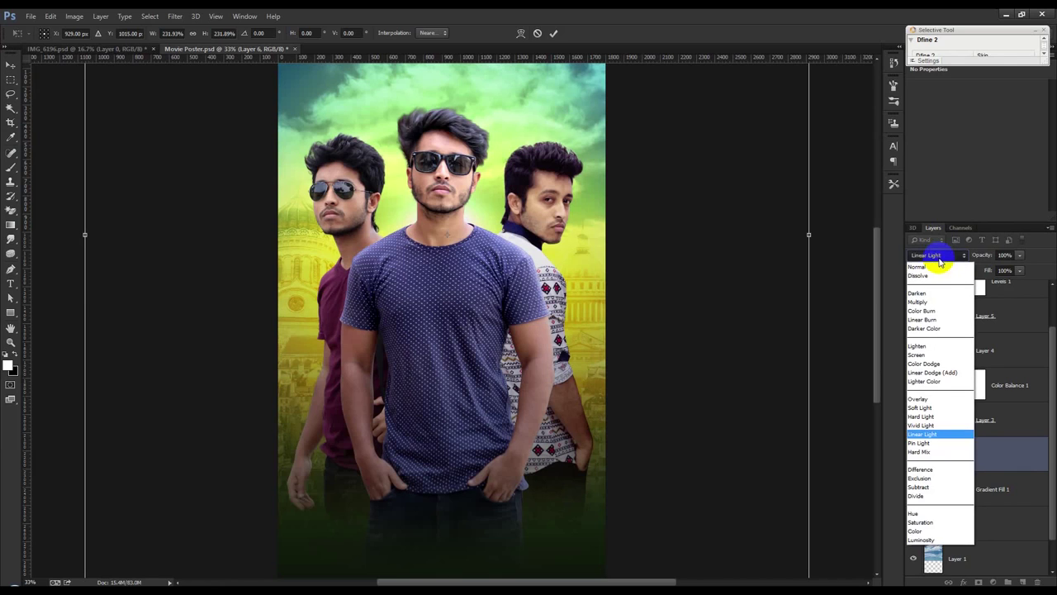
pyautogui.click(932, 350)
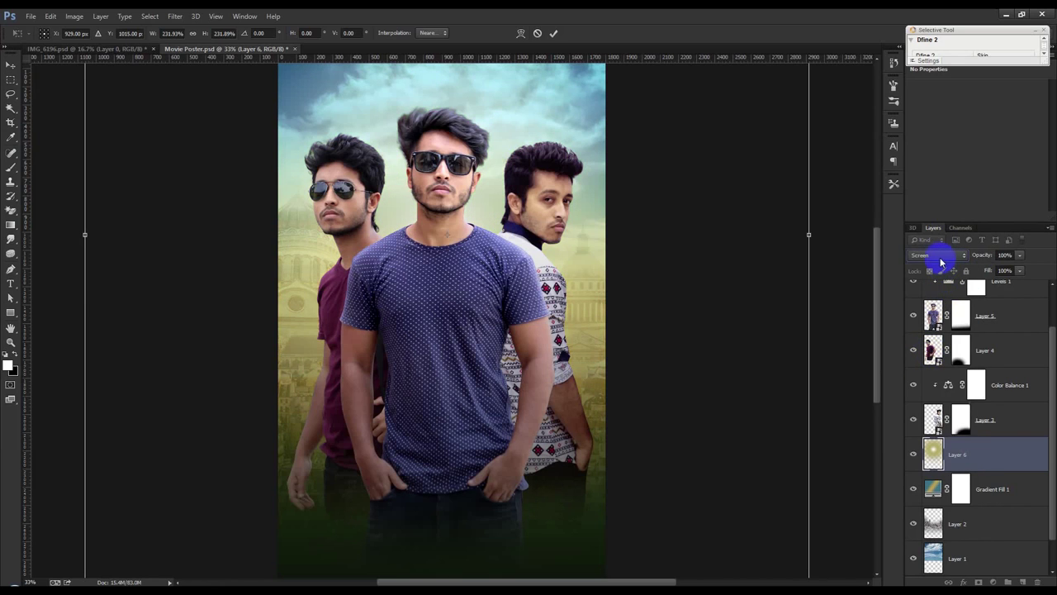
pyautogui.scroll(-1, 939, 261)
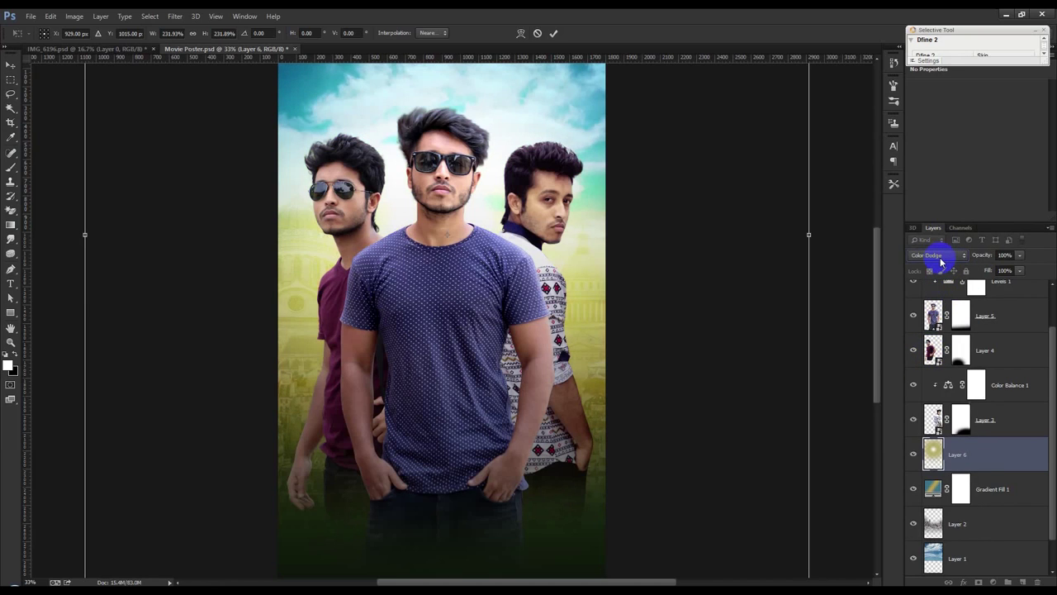
pyautogui.scroll(-2, 941, 261)
pyautogui.scroll(-1, 941, 261)
pyautogui.scroll(-1, 941, 261)
pyautogui.scroll(-1, 941, 261)
pyautogui.scroll(-1, 941, 261)
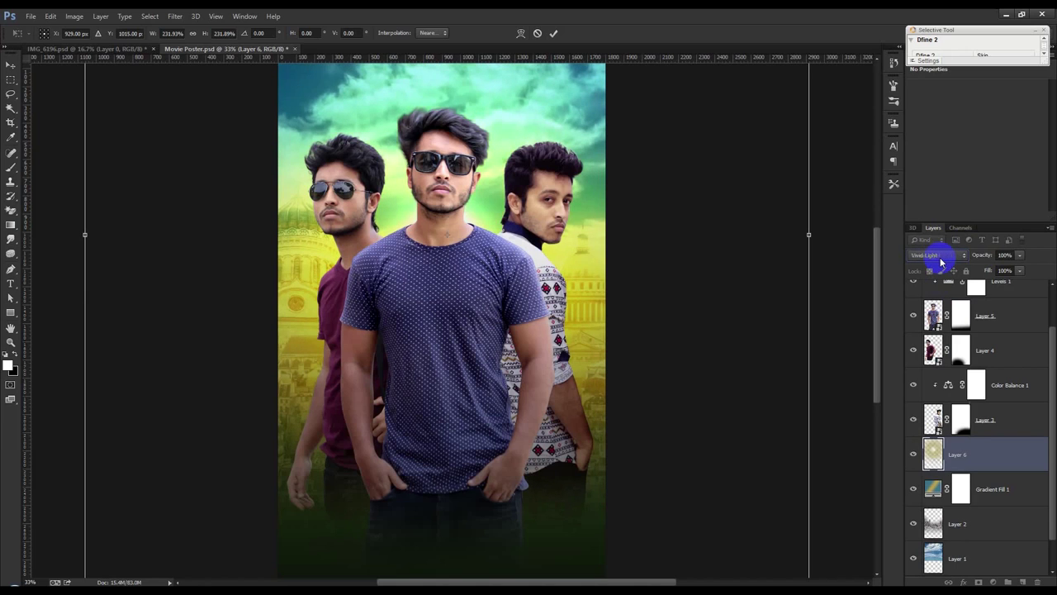
# Scale the glow with linked width and height to about 184% and commit.
pyautogui.click(192, 33)
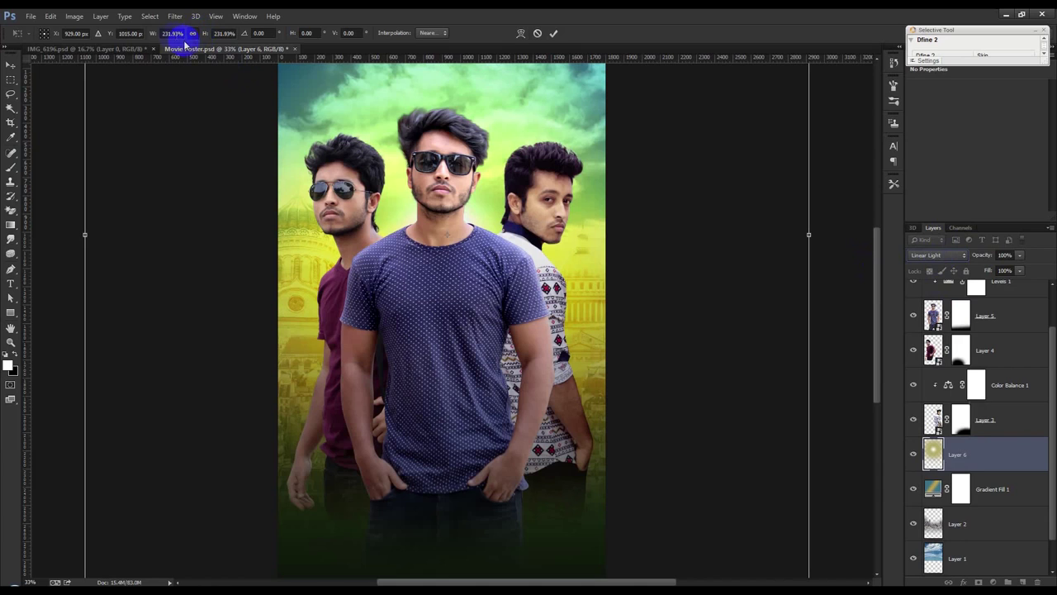
pyautogui.moveTo(154, 36); pyautogui.dragTo(99, 41)
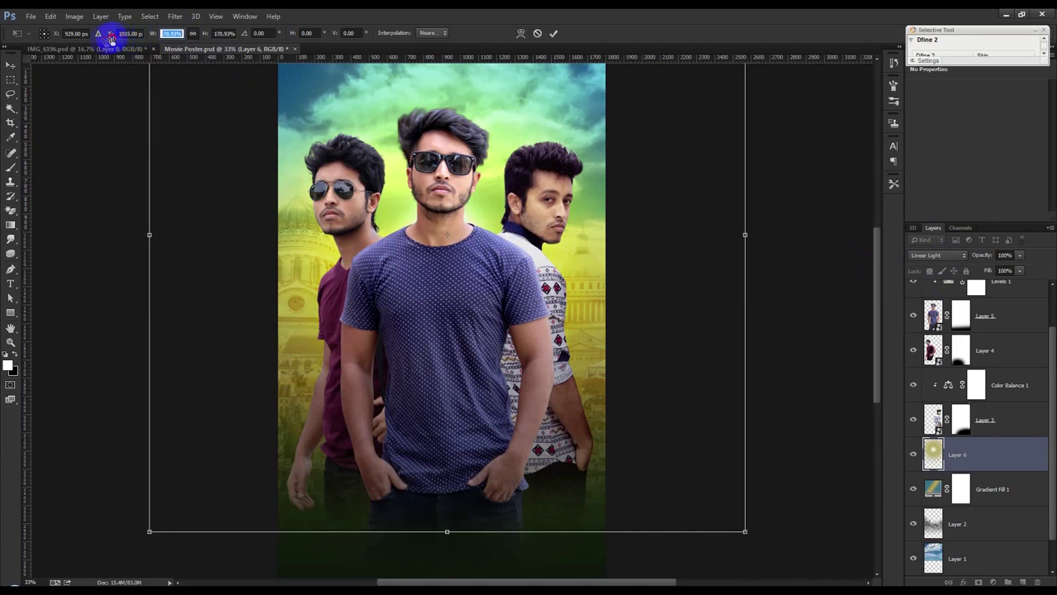
pyautogui.moveTo(99, 41); pyautogui.dragTo(187, 59)
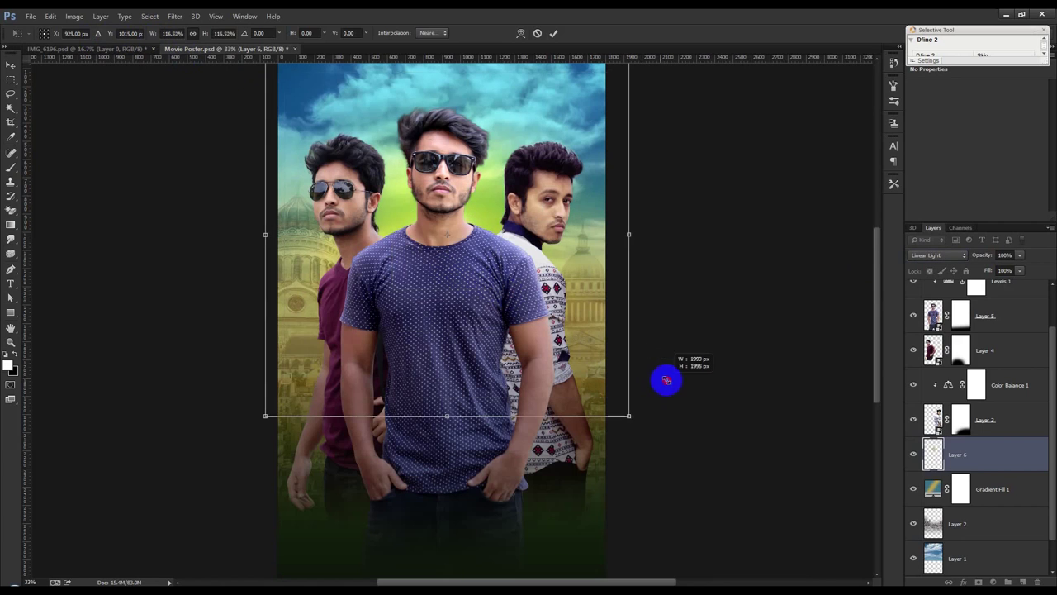
pyautogui.moveTo(501, 289); pyautogui.dragTo(804, 438)
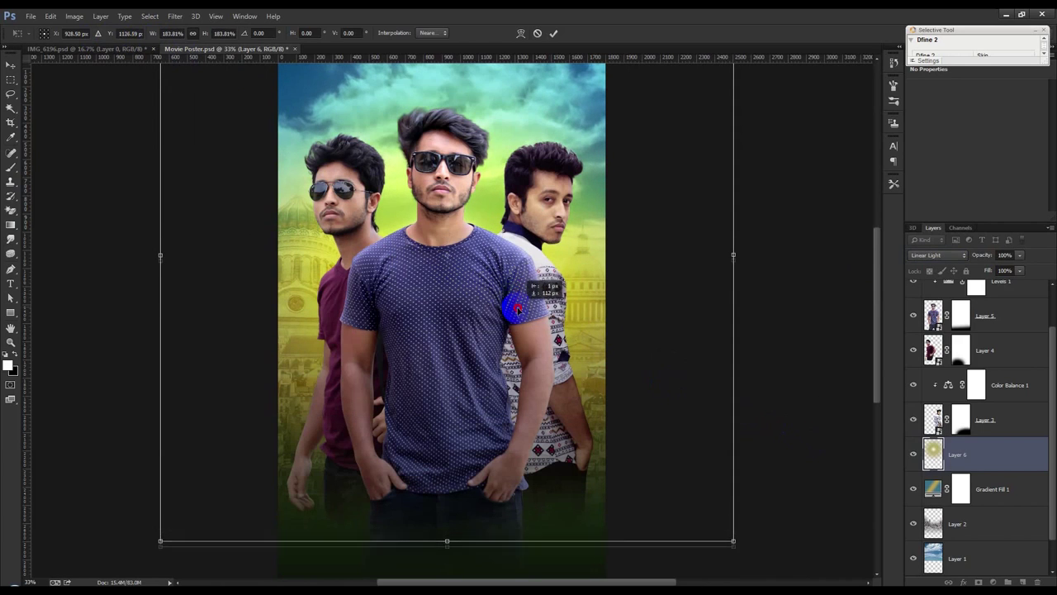
pyautogui.click(553, 33)
pyautogui.press('b')
pyautogui.scroll(-2, 496, 290)
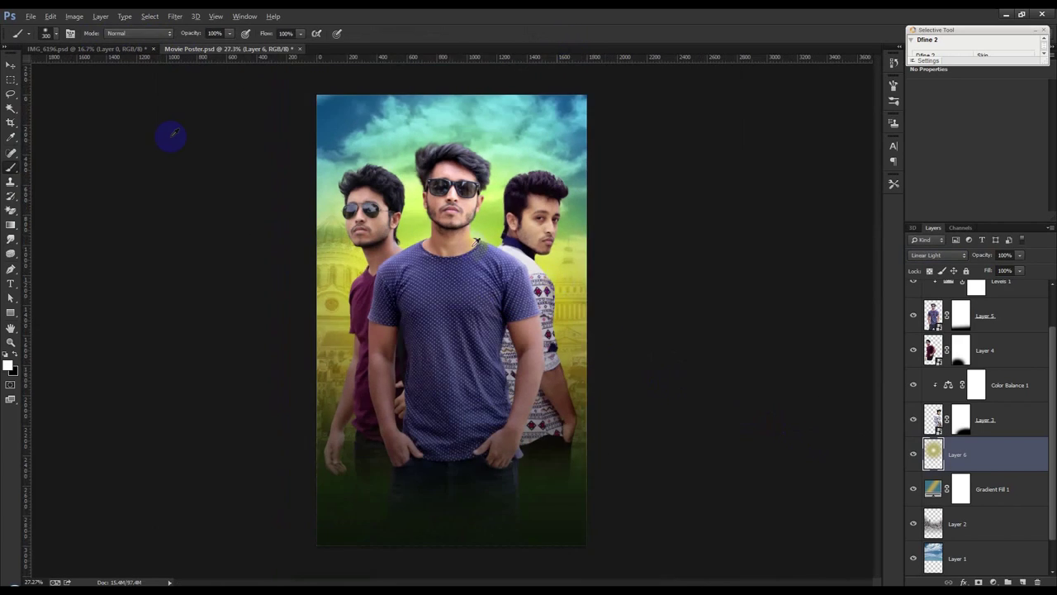
pyautogui.scroll(-2, 495, 289)
# Nudge the glow down slightly and enlarge it further with Ctrl+T.
pyautogui.click(11, 65)
pyautogui.moveTo(524, 303); pyautogui.dragTo(530, 322)
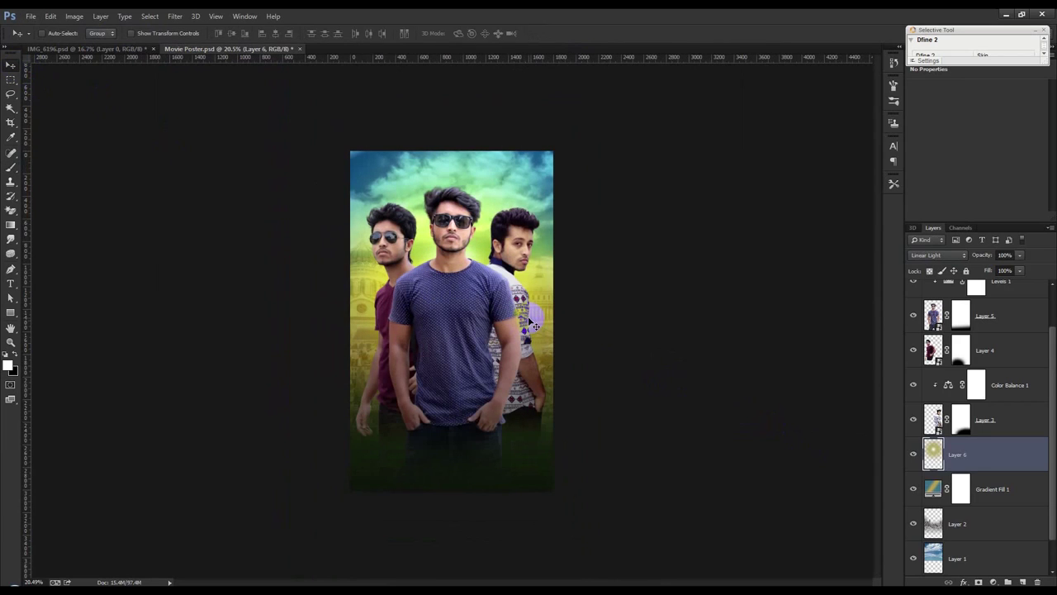
pyautogui.hotkey('ctrl', 't')
pyautogui.moveTo(633, 442); pyautogui.dragTo(702, 464)
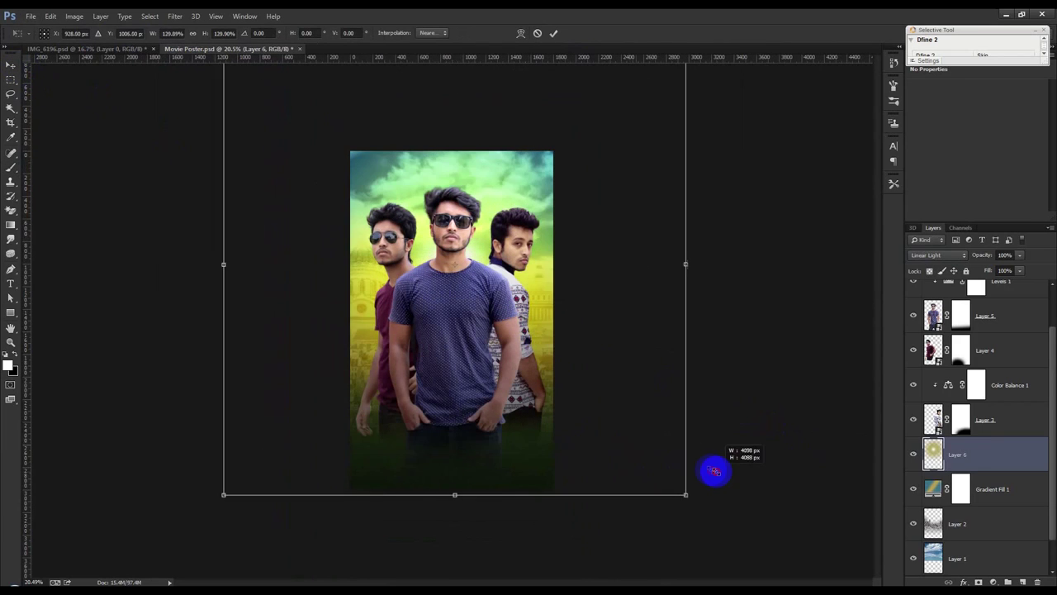
pyautogui.press('Return')
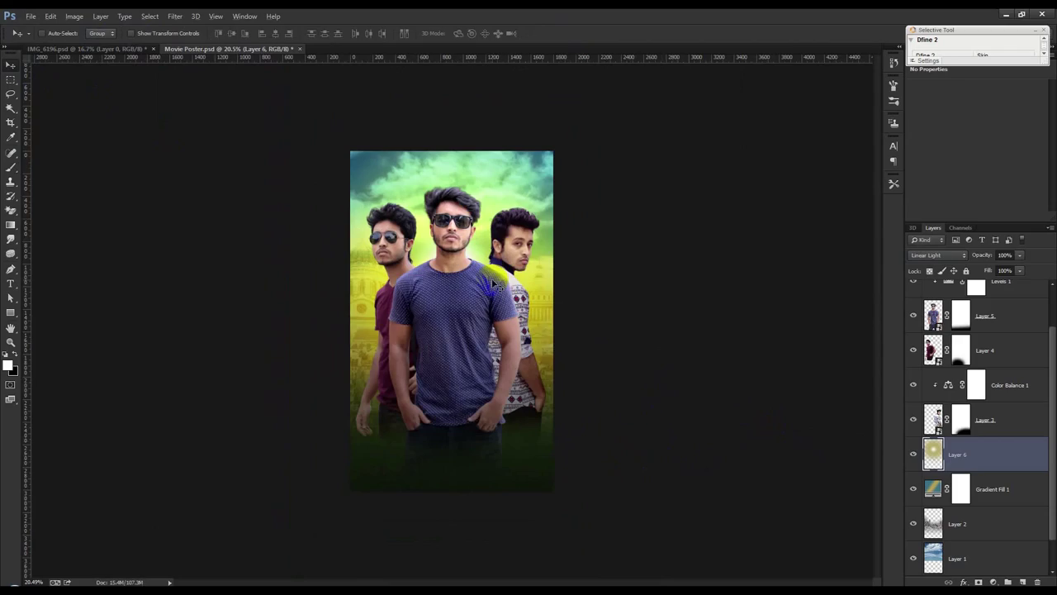
pyautogui.scroll(1, 494, 284)
pyautogui.scroll(1, 494, 284)
pyautogui.scroll(1, 496, 289)
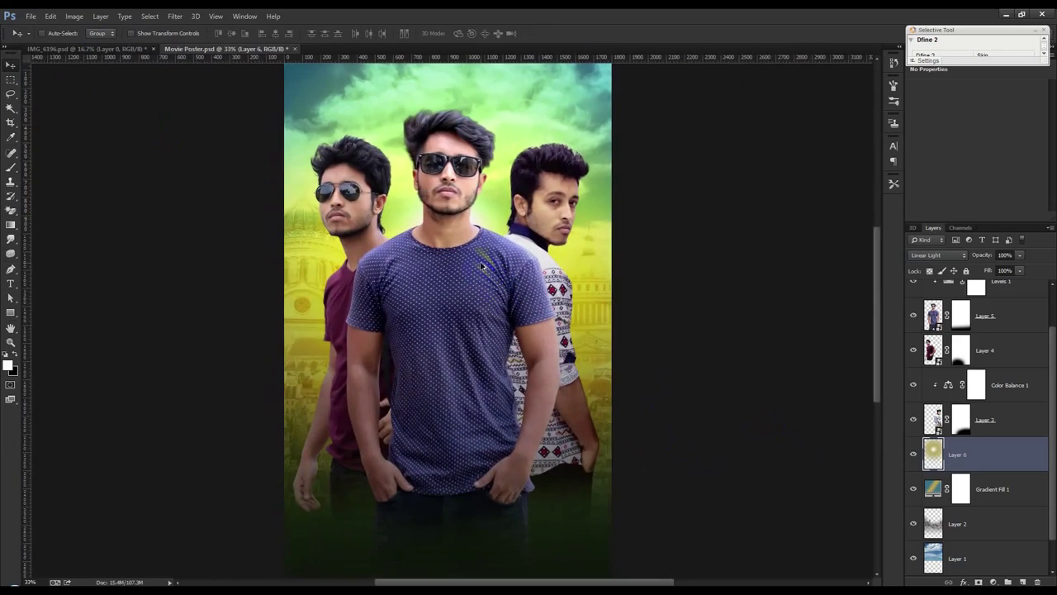
pyautogui.scroll(1, 483, 266)
pyautogui.scroll(3, 450, 179)
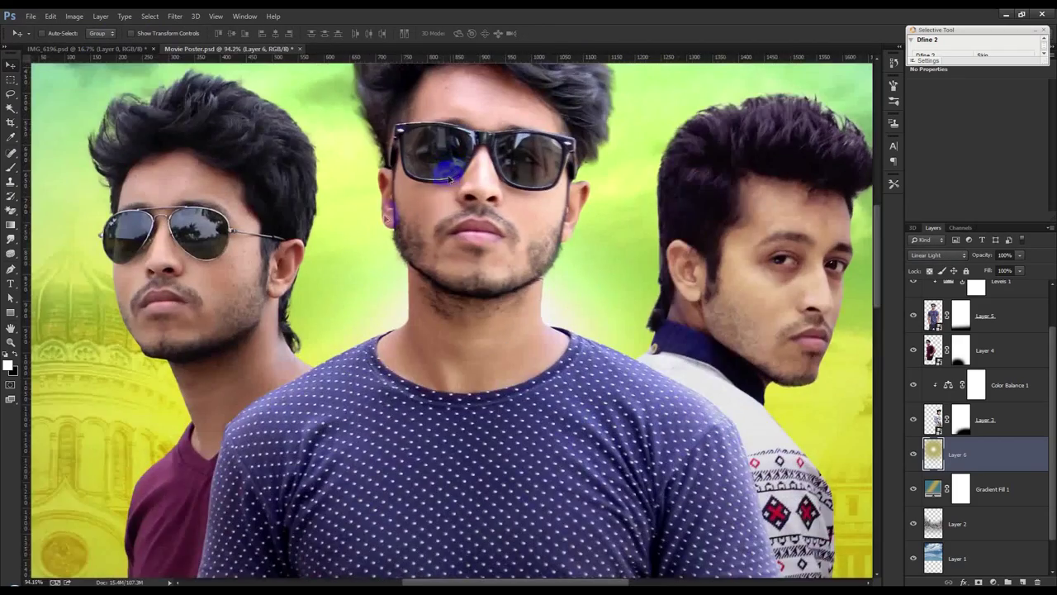
# Select Layer 4 and frame the left man's face on the canvas.
pyautogui.scroll(2, 281, 231)
pyautogui.scroll(1, 244, 328)
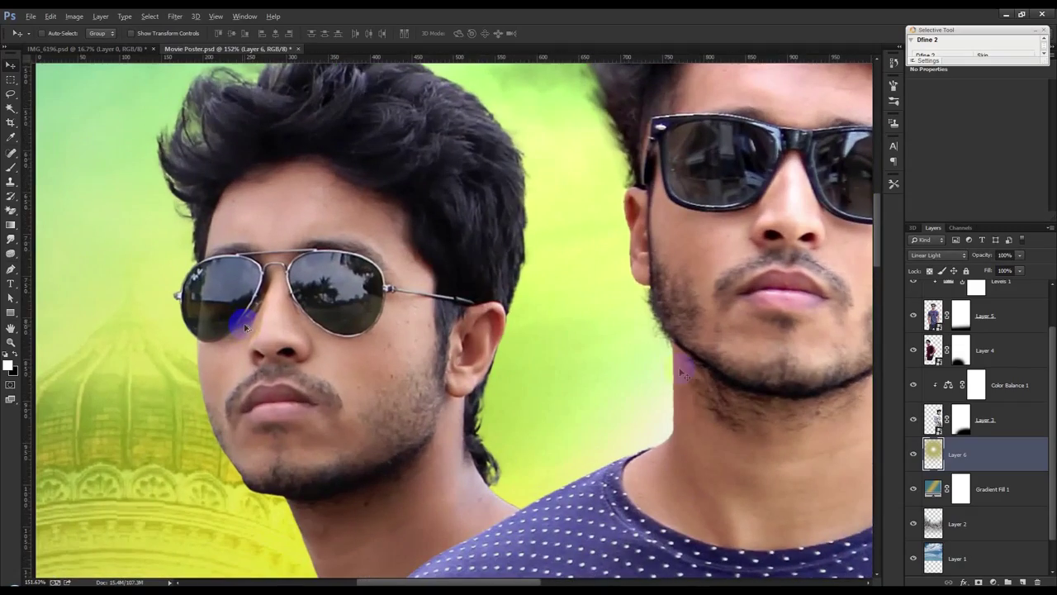
pyautogui.click(995, 423)
pyautogui.moveTo(526, 350)
pyautogui.mouseDown()
pyautogui.moveTo(461, 349)
pyautogui.moveTo(408, 279)
pyautogui.moveTo(621, 311)
pyautogui.mouseUp()
pyautogui.moveTo(346, 286)
pyautogui.mouseDown()
pyautogui.moveTo(569, 306)
pyautogui.moveTo(672, 361)
pyautogui.mouseUp()
pyautogui.click(1016, 360)
pyautogui.moveTo(567, 361)
pyautogui.mouseDown()
pyautogui.moveTo(716, 361)
pyautogui.moveTo(628, 331)
pyautogui.mouseUp()
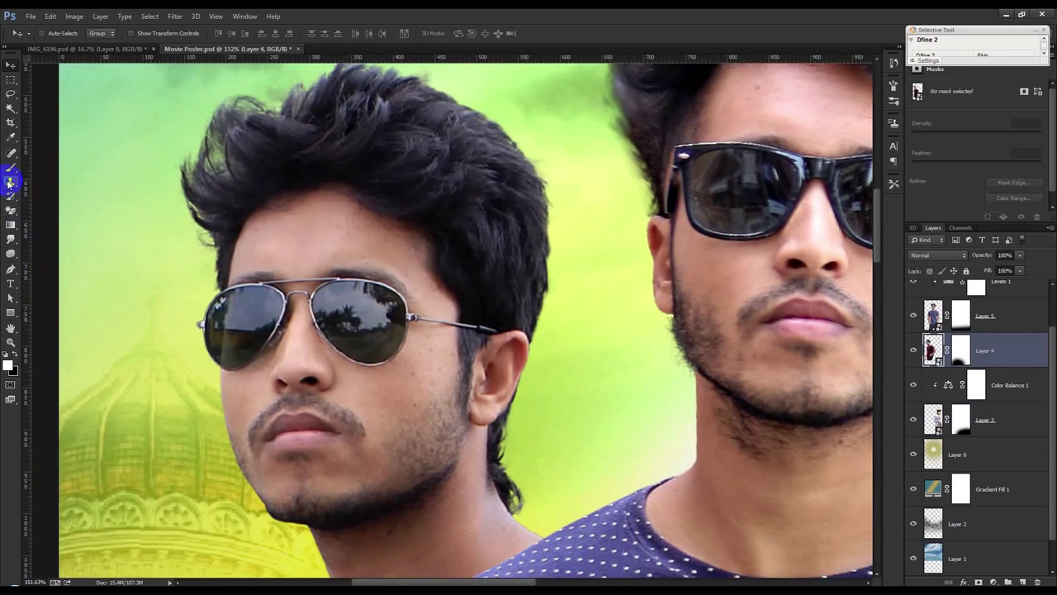
# Rasterize Layer 4 and spot-heal the left man's forehead, cheek, jaw and chin.
pyautogui.moveTo(9, 183); pyautogui.dragTo(35, 187)
pyautogui.moveTo(10, 153); pyautogui.dragTo(49, 149)
pyautogui.click(446, 239)
pyautogui.click(519, 236)
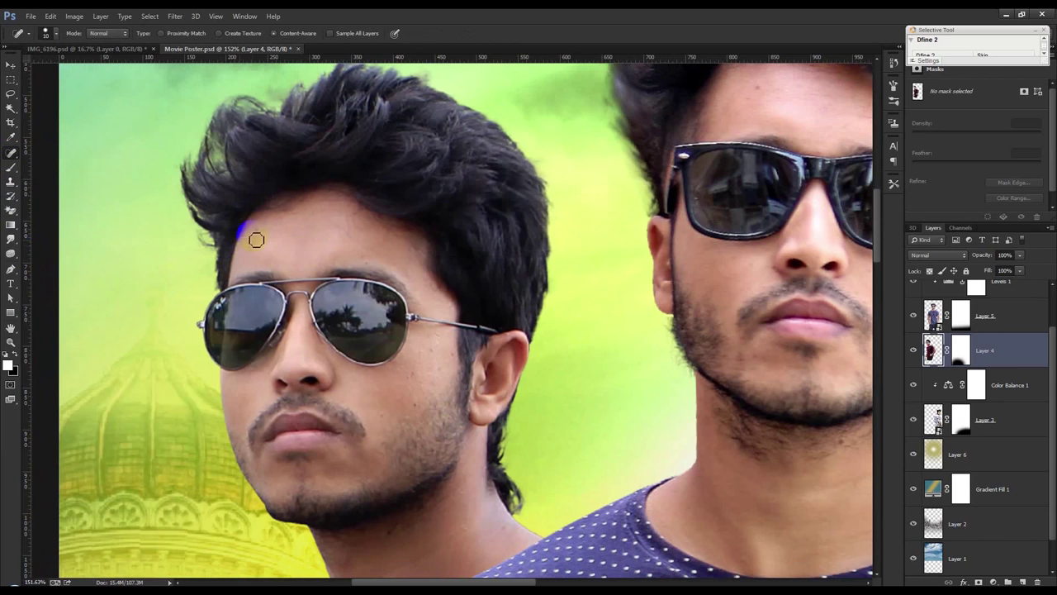
pyautogui.moveTo(261, 234); pyautogui.dragTo(262, 236)
pyautogui.click(443, 367)
pyautogui.moveTo(455, 357); pyautogui.dragTo(441, 374)
pyautogui.moveTo(387, 425); pyautogui.dragTo(419, 439)
pyautogui.moveTo(416, 508)
pyautogui.mouseDown()
pyautogui.moveTo(385, 536)
pyautogui.moveTo(362, 458)
pyautogui.mouseUp()
# Rasterize Layer 5 and spot-heal spots above the sunglasses and below the centre man's lip.
pyautogui.moveTo(509, 399); pyautogui.dragTo(455, 420)
pyautogui.click(1002, 308)
pyautogui.click(487, 322)
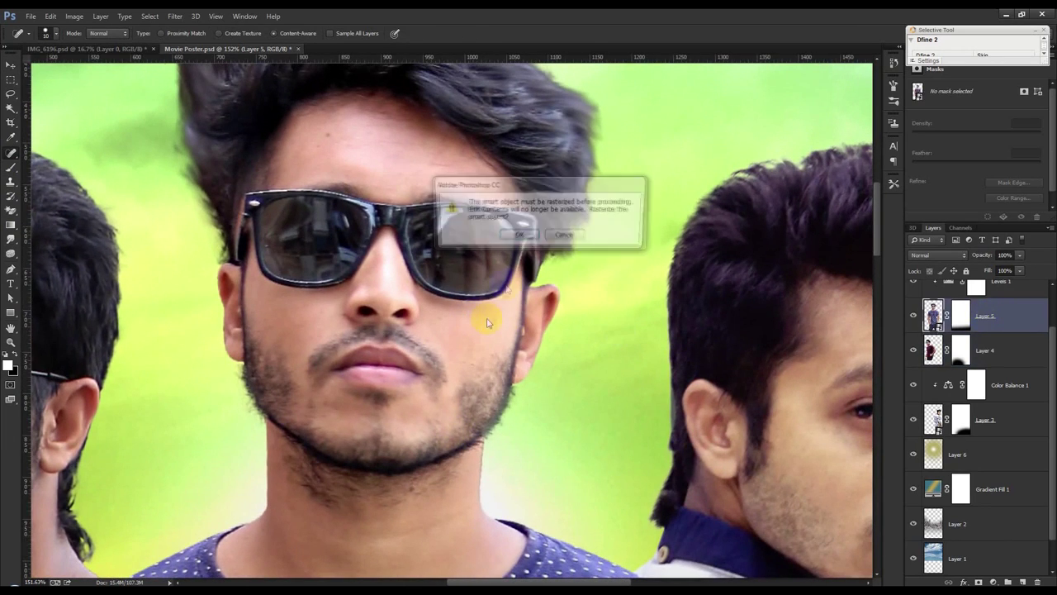
pyautogui.click(513, 234)
pyautogui.moveTo(332, 200); pyautogui.dragTo(340, 202)
pyautogui.moveTo(327, 382); pyautogui.dragTo(335, 390)
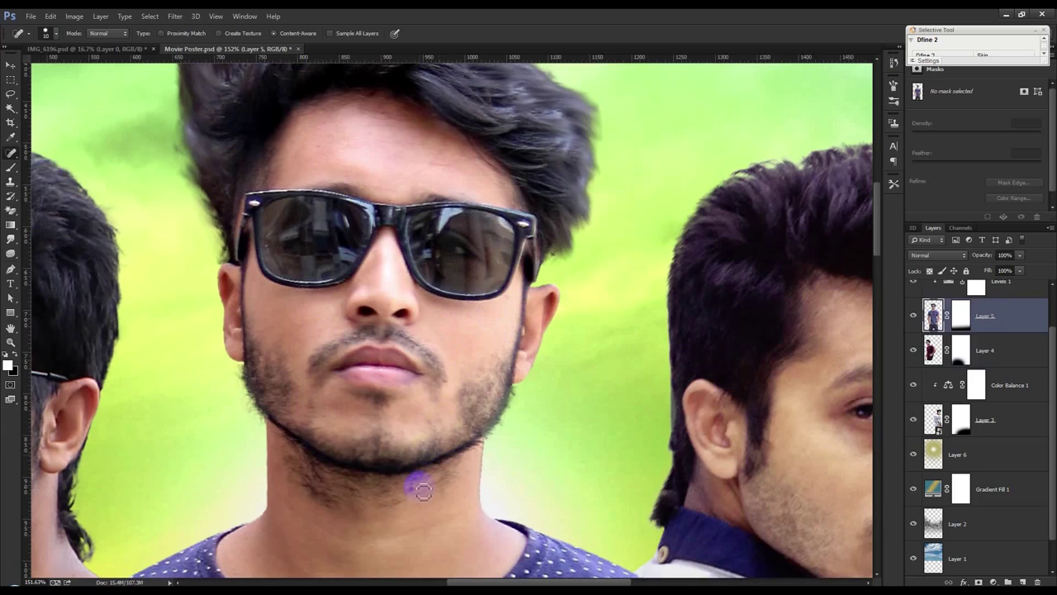
pyautogui.scroll(-2, 486, 331)
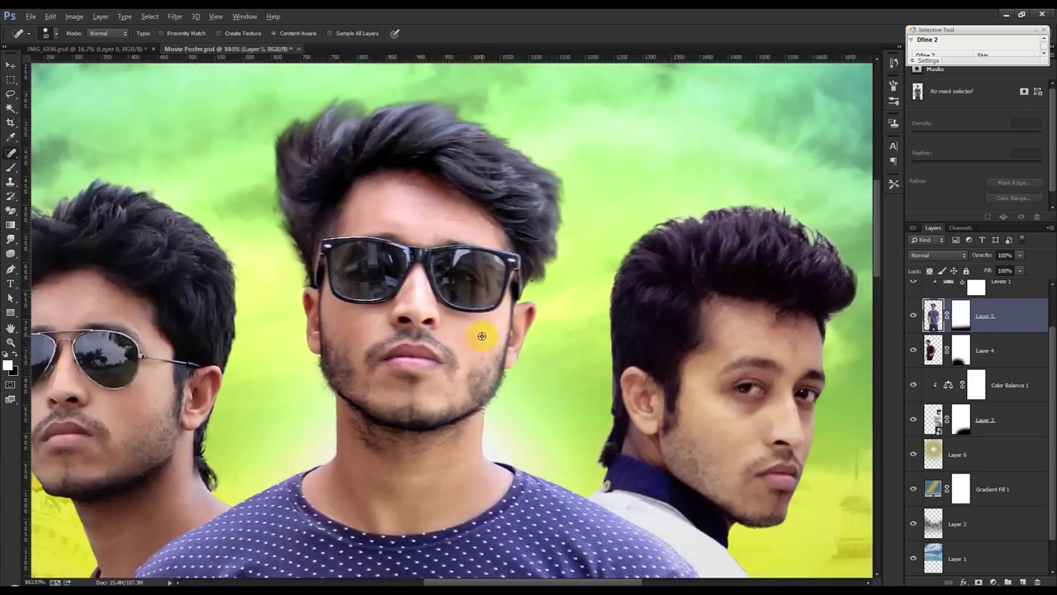
pyautogui.scroll(-2, 484, 334)
pyautogui.scroll(-2, 484, 339)
pyautogui.click(11, 65)
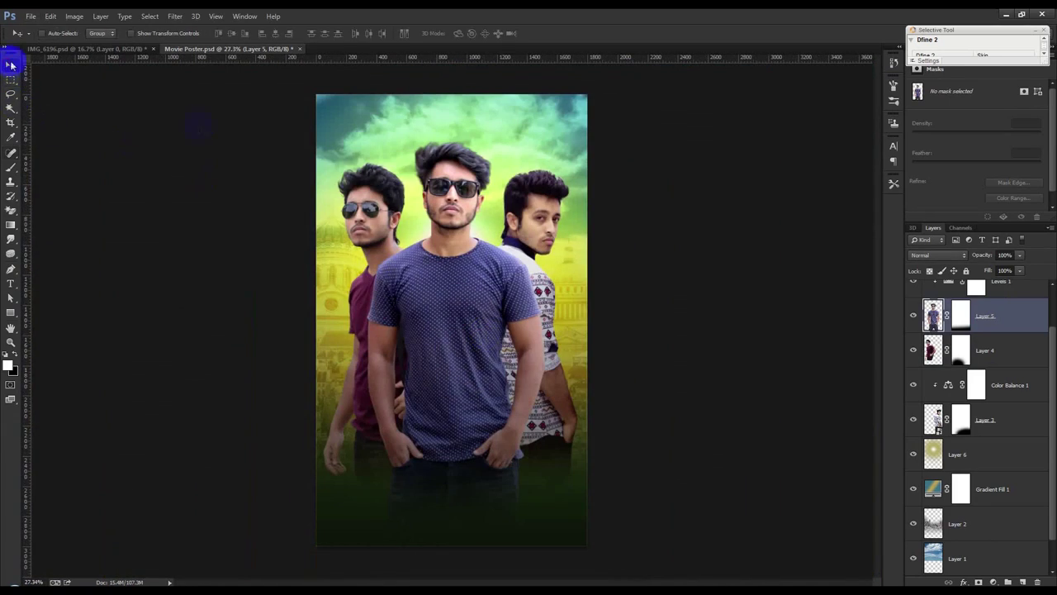
# With the Brush on Layer 6, paint light strokes beside the right man, undoing one.
pyautogui.scroll(1, 381, 267)
pyautogui.scroll(1, 377, 239)
pyautogui.scroll(1, 377, 240)
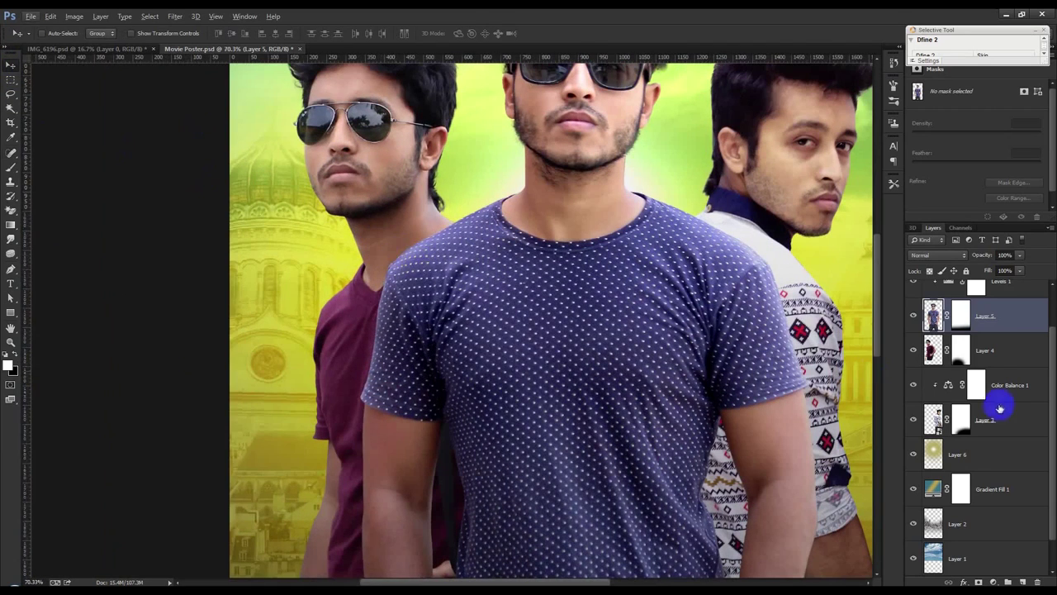
pyautogui.click(975, 452)
pyautogui.click(11, 168)
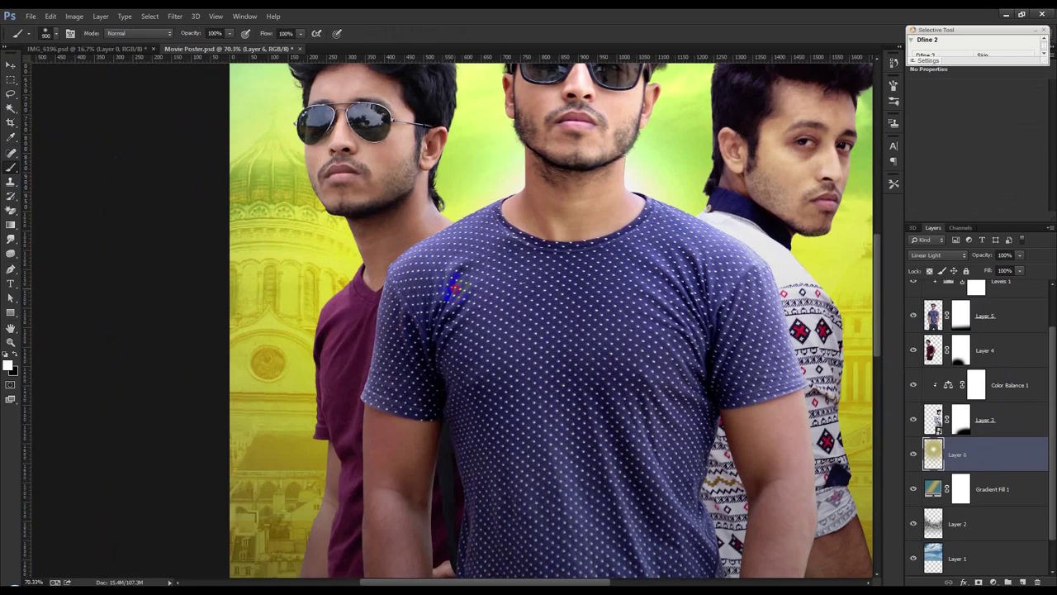
pyautogui.moveTo(716, 307); pyautogui.dragTo(665, 313)
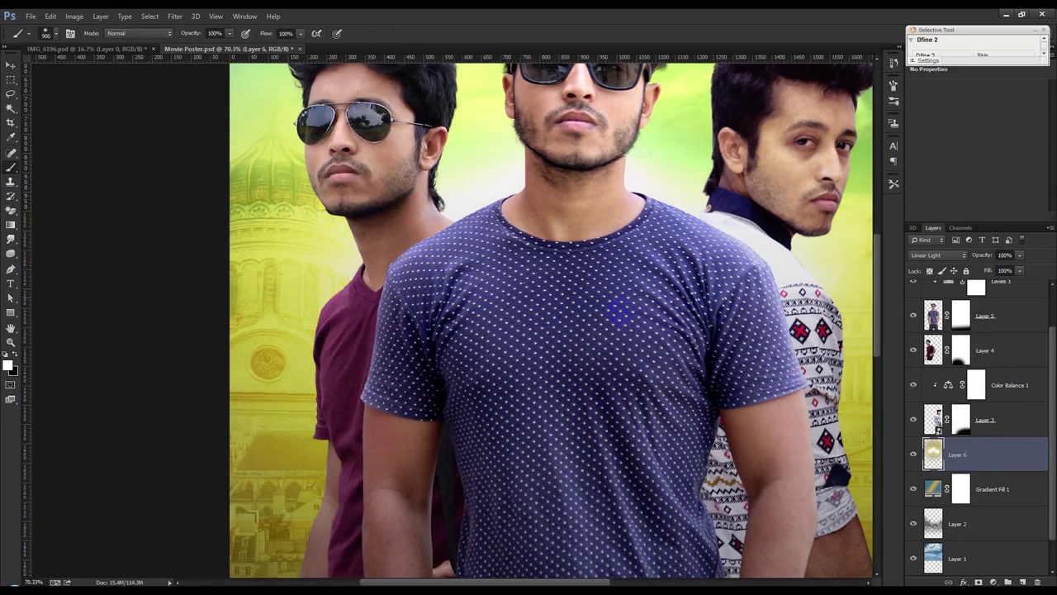
pyautogui.scroll(-5, 620, 310)
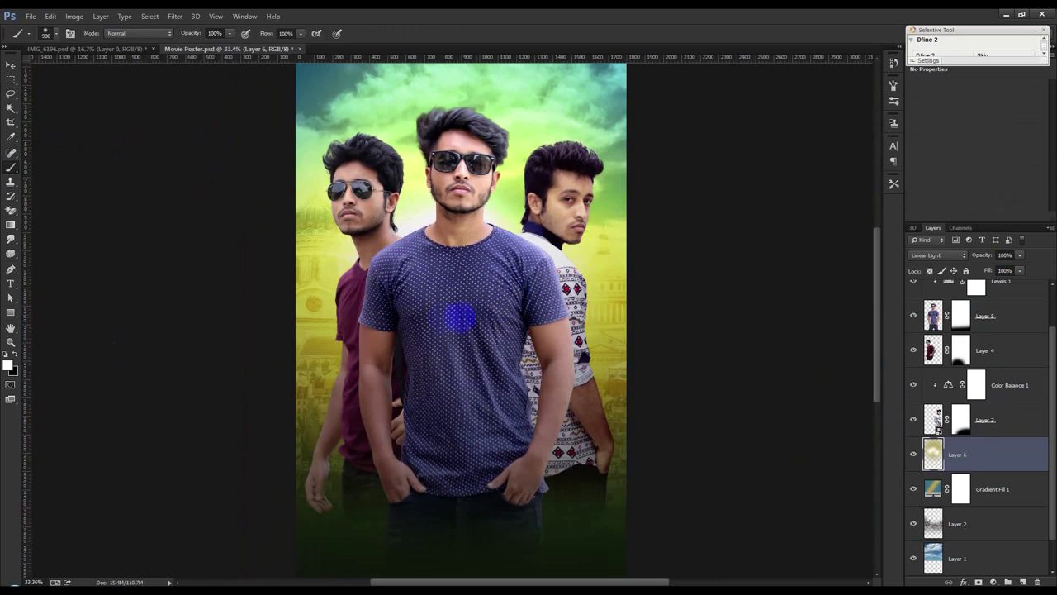
pyautogui.moveTo(556, 267); pyautogui.dragTo(496, 206)
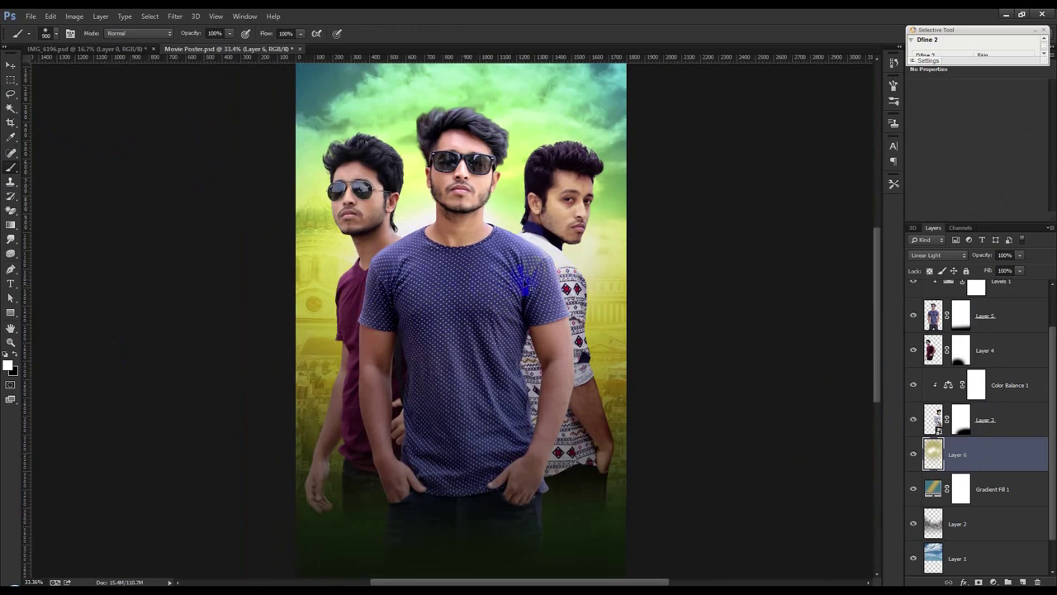
pyautogui.hotkey('ctrl', 'z')
pyautogui.moveTo(523, 281); pyautogui.dragTo(478, 289)
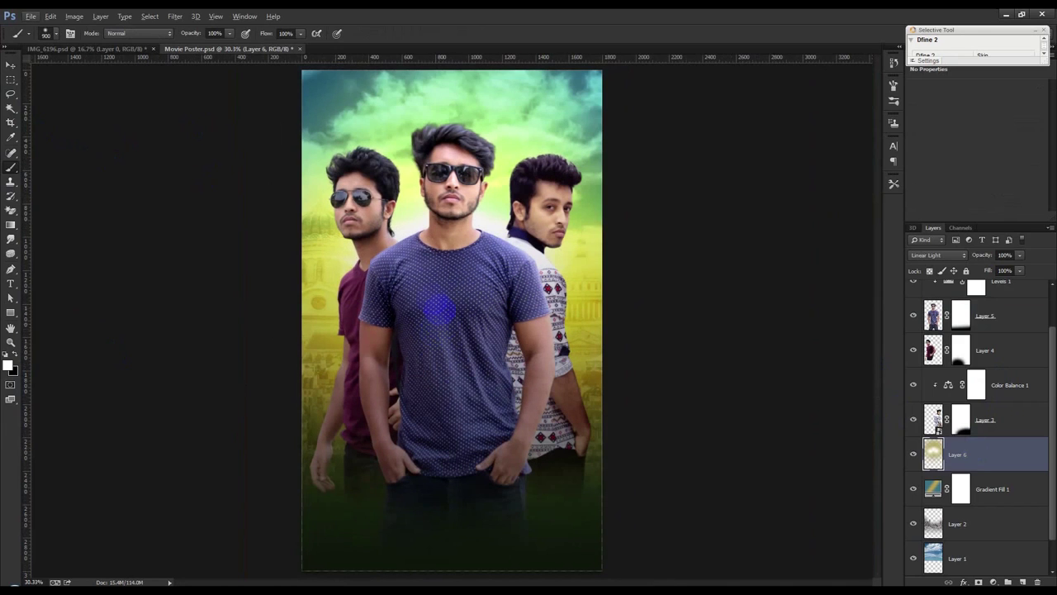
# Sample a pale yellow from the poster and paint a large soft glow over the centre man.
pyautogui.click(17, 357)
pyautogui.click(323, 297)
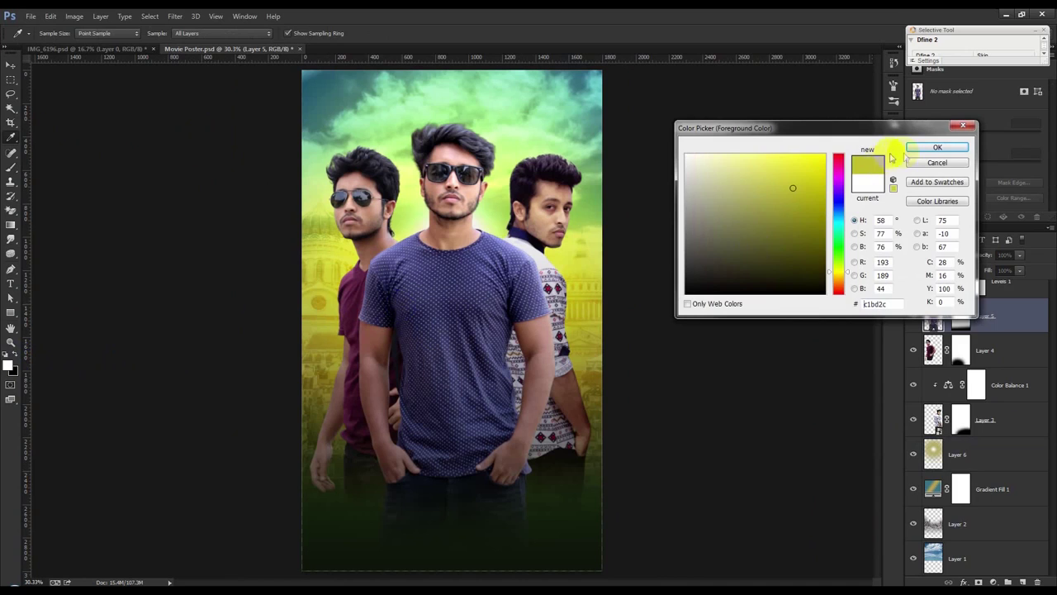
pyautogui.click(949, 147)
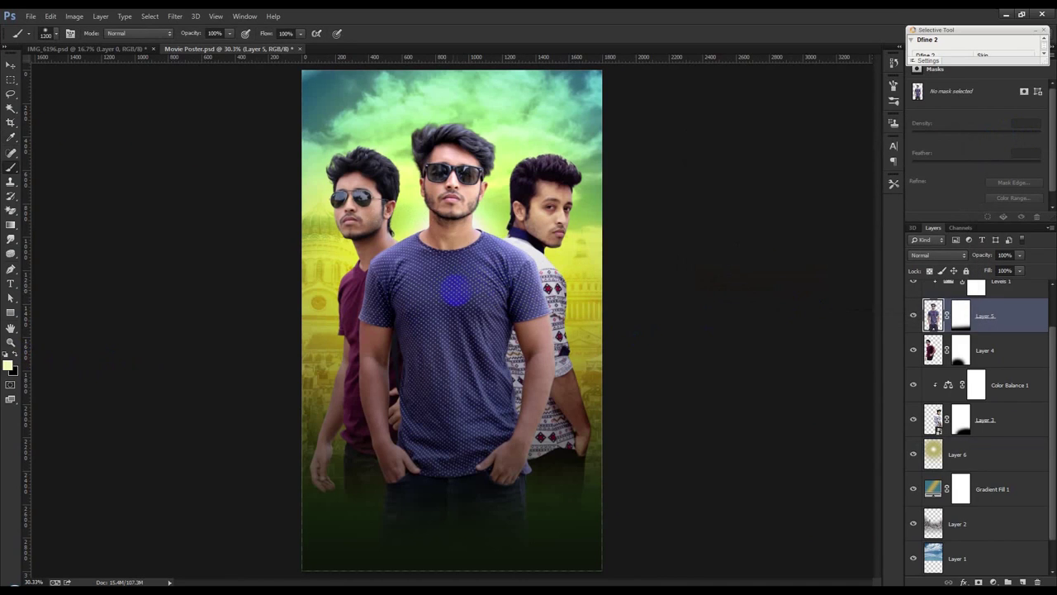
pyautogui.click(455, 289)
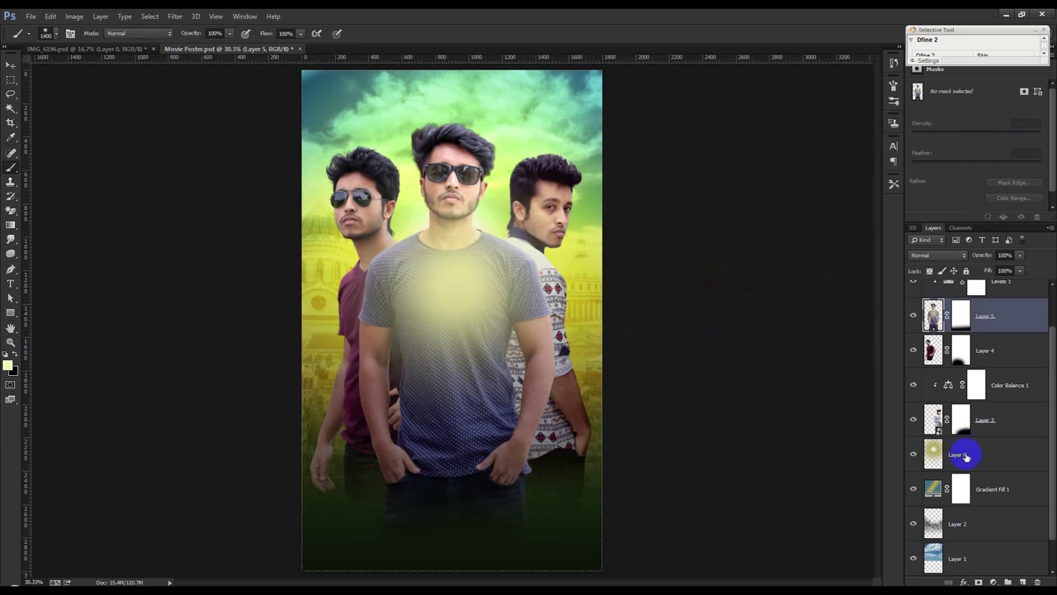
# Move the Layer 6 glow to sit behind the centre man.
pyautogui.click(962, 454)
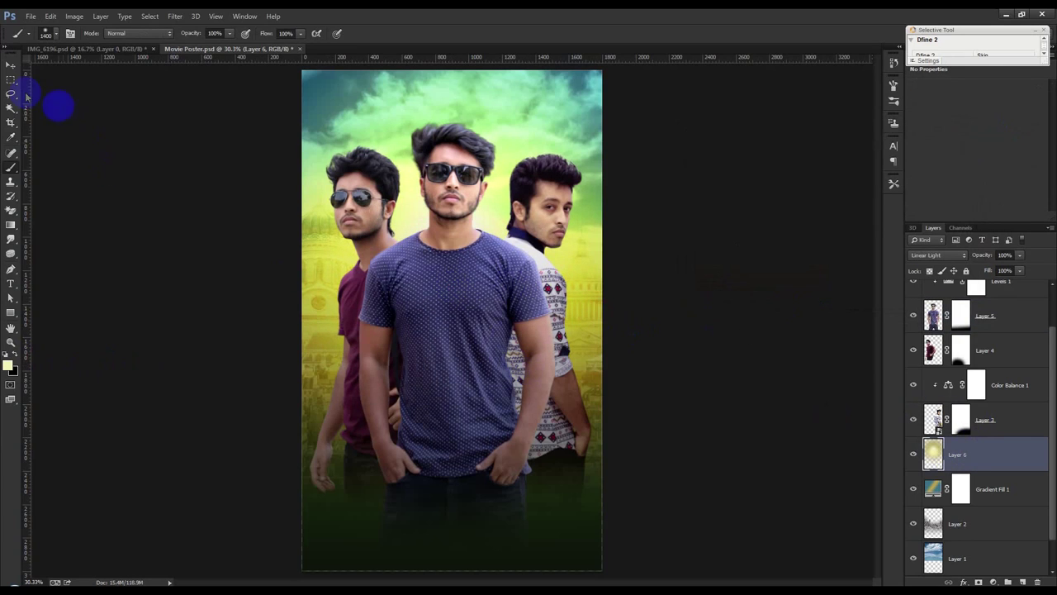
pyautogui.click(11, 64)
pyautogui.moveTo(463, 294); pyautogui.dragTo(596, 323)
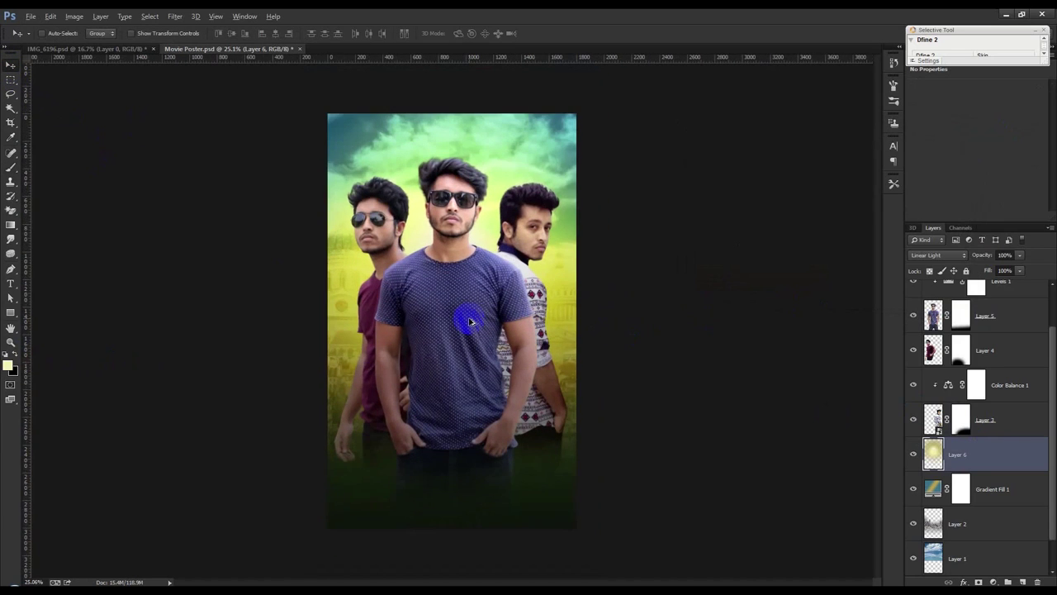
pyautogui.scroll(2, 467, 319)
# Change Color Fill 1 from olive to teal #4c979b in the Color Picker.
pyautogui.click(973, 560)
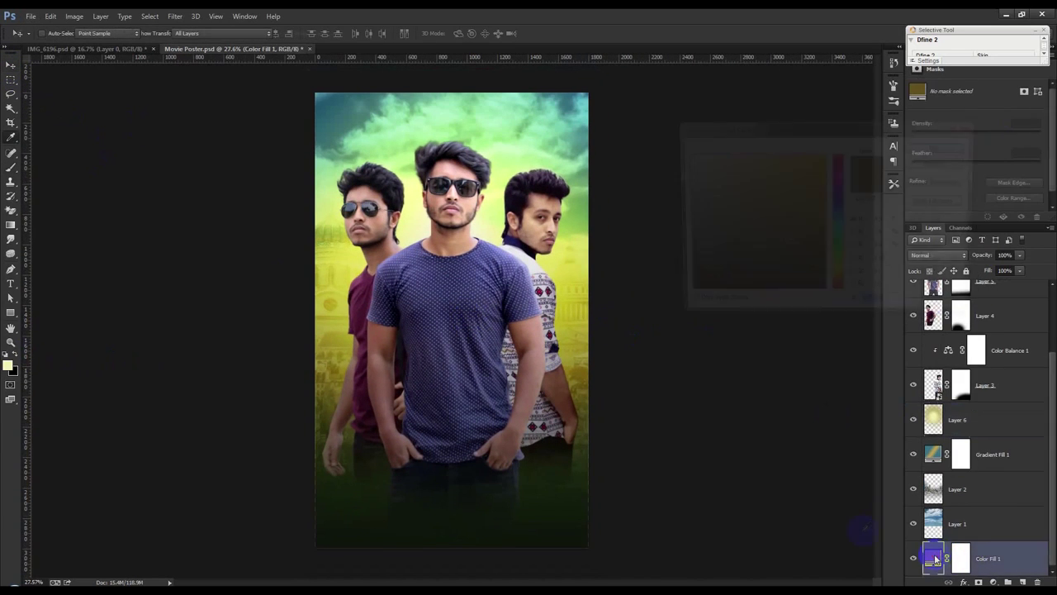
pyautogui.click(551, 340)
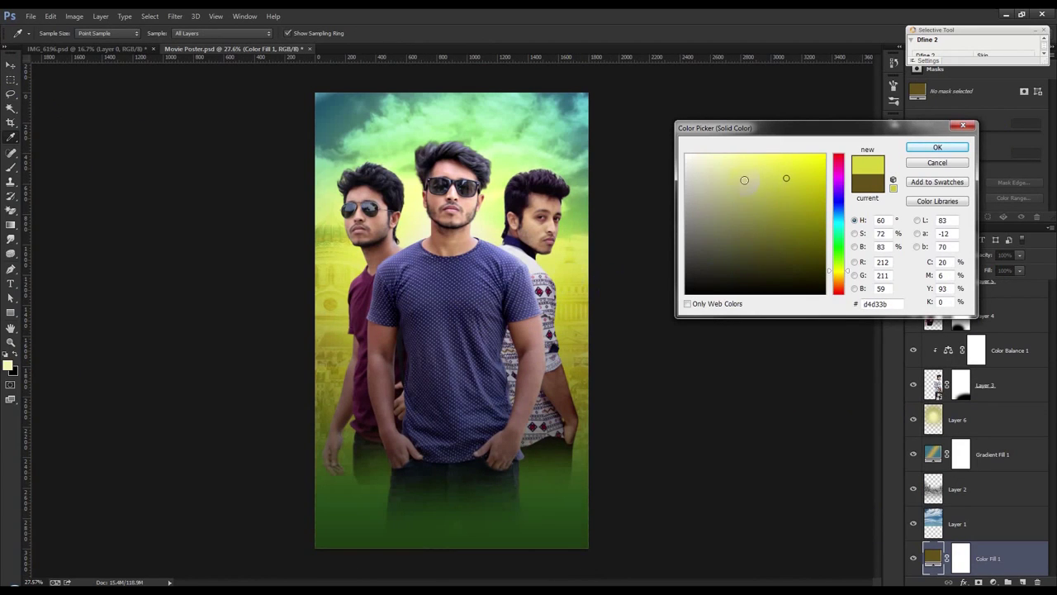
pyautogui.click(724, 154)
pyautogui.click(589, 181)
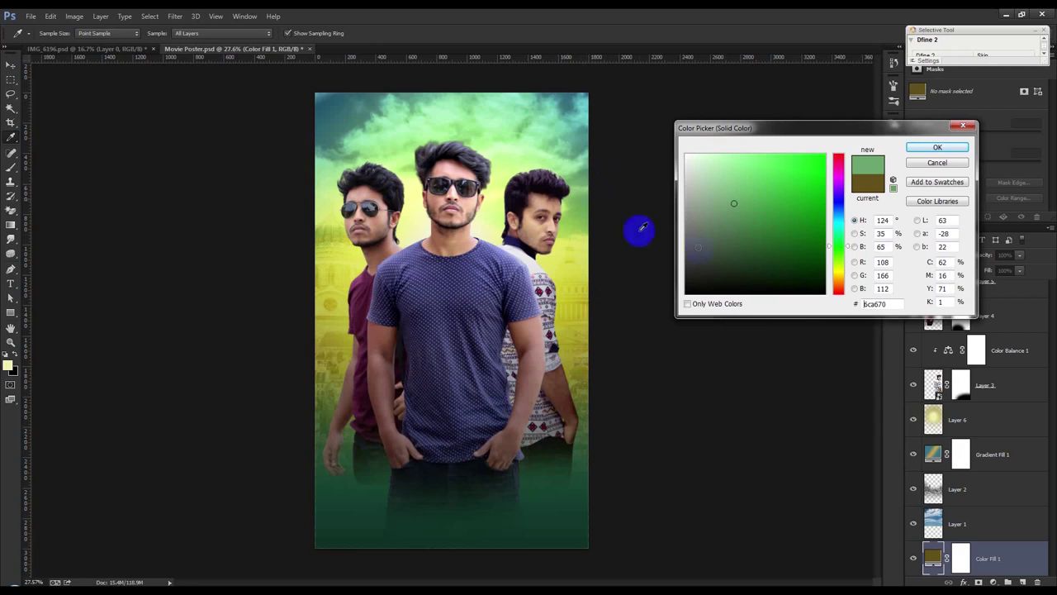
pyautogui.click(340, 120)
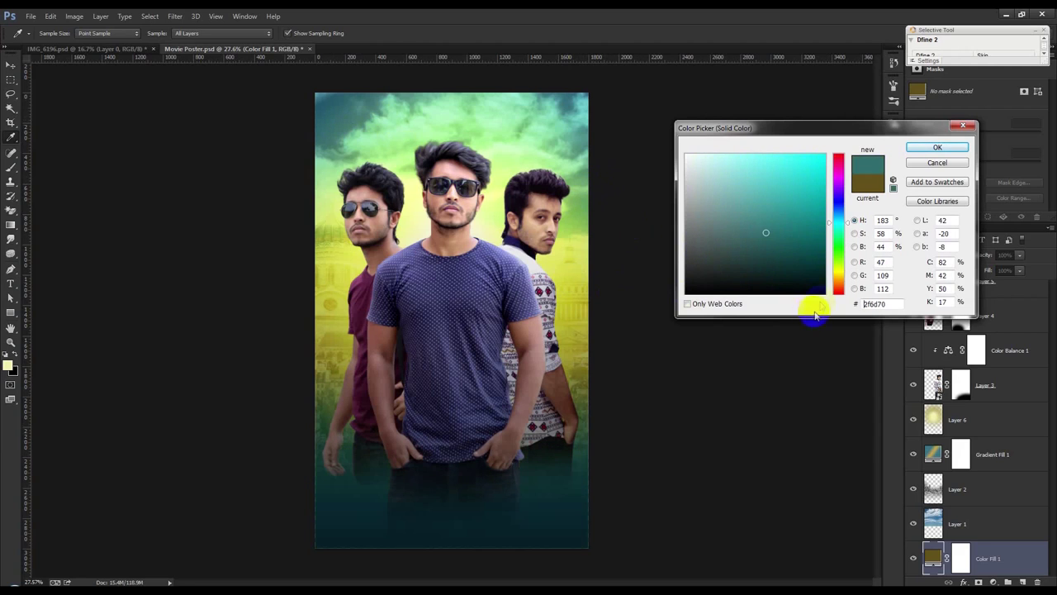
pyautogui.click(757, 209)
pyautogui.click(952, 148)
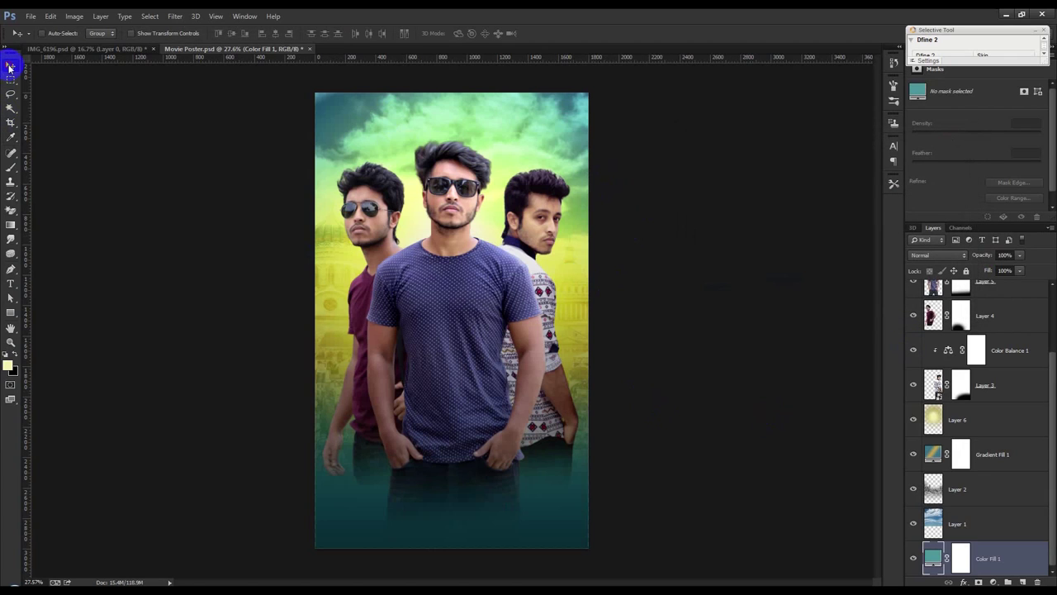
# Select Gradient Fill 2 and lower its opacity slightly.
pyautogui.scroll(3, 991, 389)
pyautogui.click(913, 296)
pyautogui.click(948, 297)
pyautogui.moveTo(999, 258); pyautogui.dragTo(985, 260)
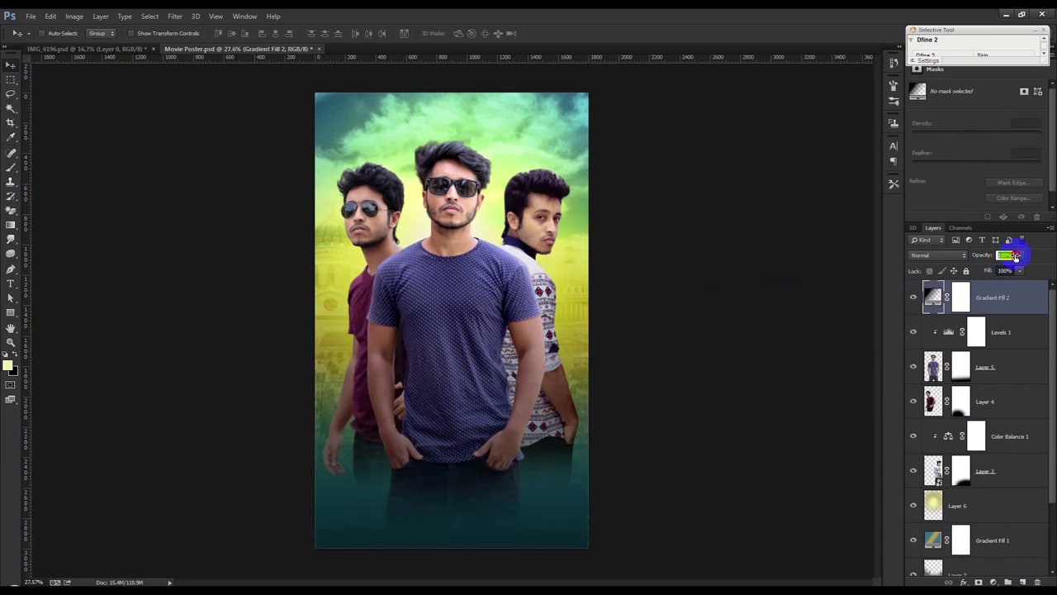
pyautogui.scroll(1, 642, 344)
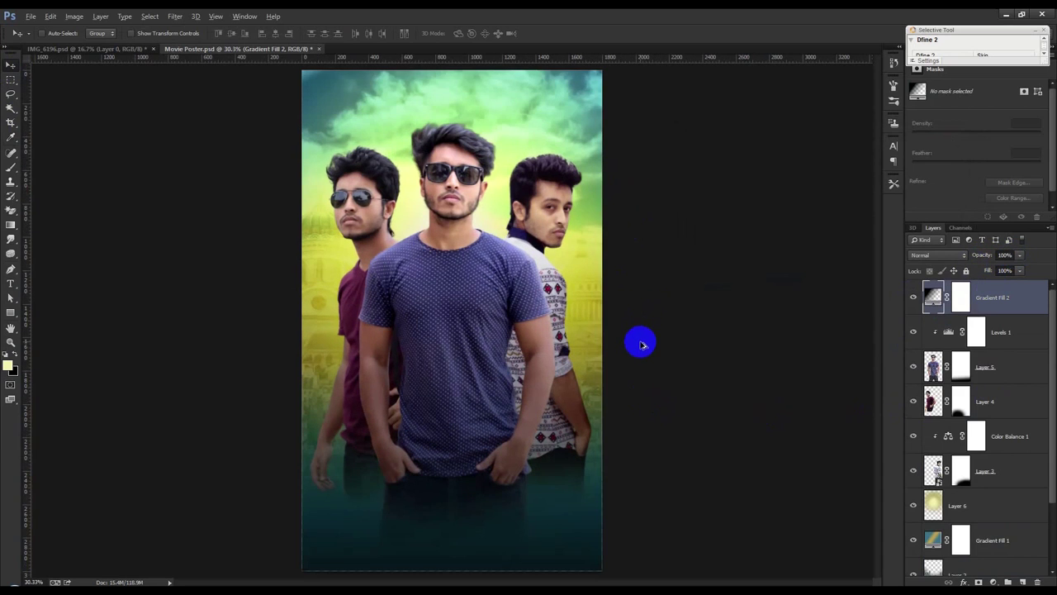
pyautogui.scroll(1, 642, 345)
pyautogui.scroll(-3, 642, 344)
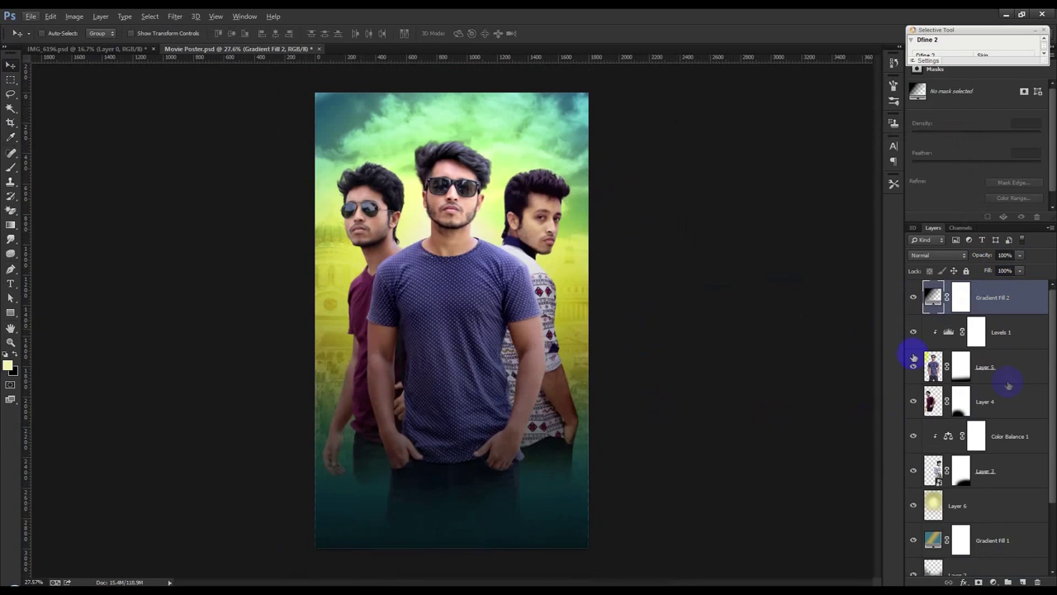
pyautogui.scroll(3, 438, 216)
pyautogui.scroll(3, 437, 217)
# Duplicate Layer 6 and place the copy above Levels 1.
pyautogui.click(995, 515)
pyautogui.hotkey('ctrl', 'j')
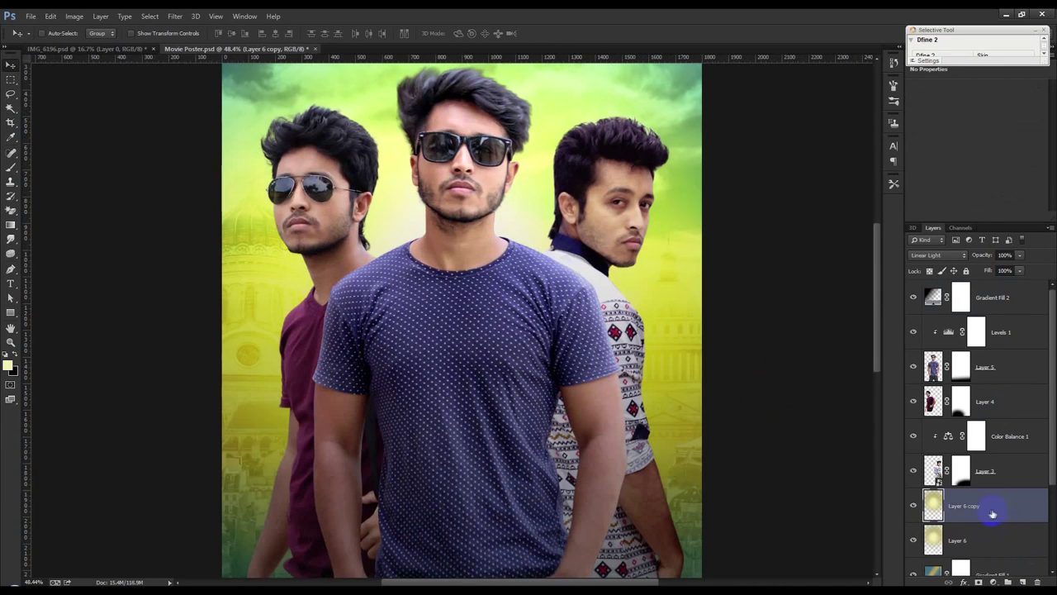
pyautogui.moveTo(972, 509); pyautogui.dragTo(975, 323)
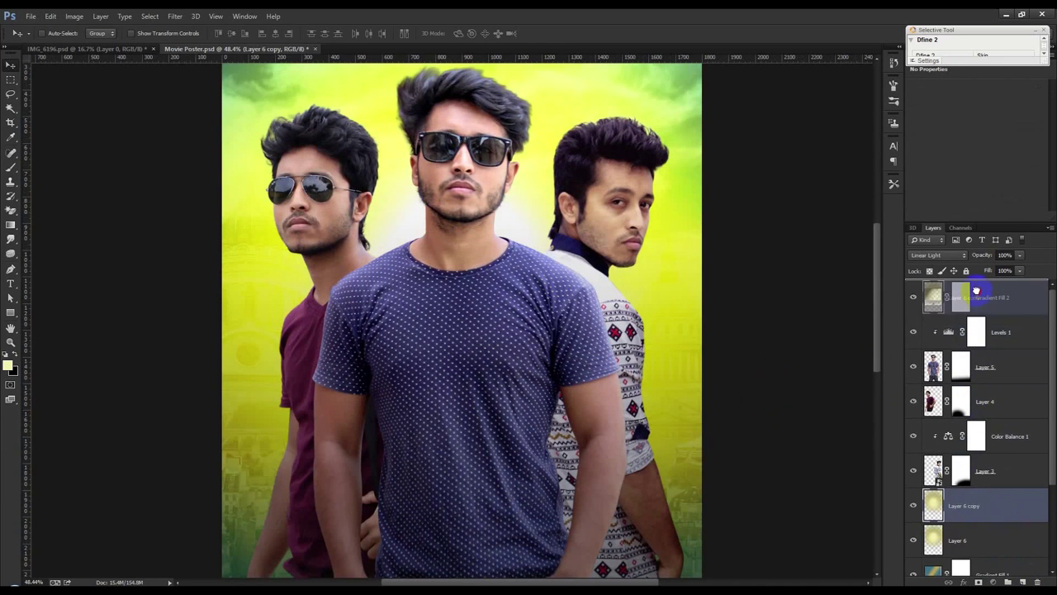
pyautogui.moveTo(974, 322); pyautogui.dragTo(975, 318)
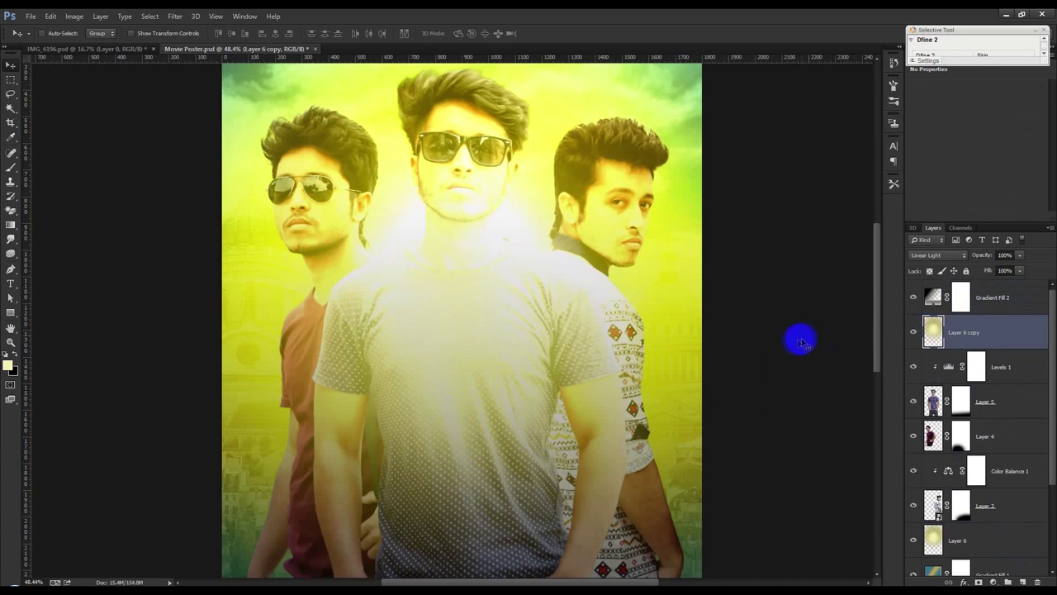
# Shrink the glow copy to about 18% behind the centre man's head.
pyautogui.hotkey('ctrl', 't')
pyautogui.moveTo(170, 34); pyautogui.dragTo(118, 40)
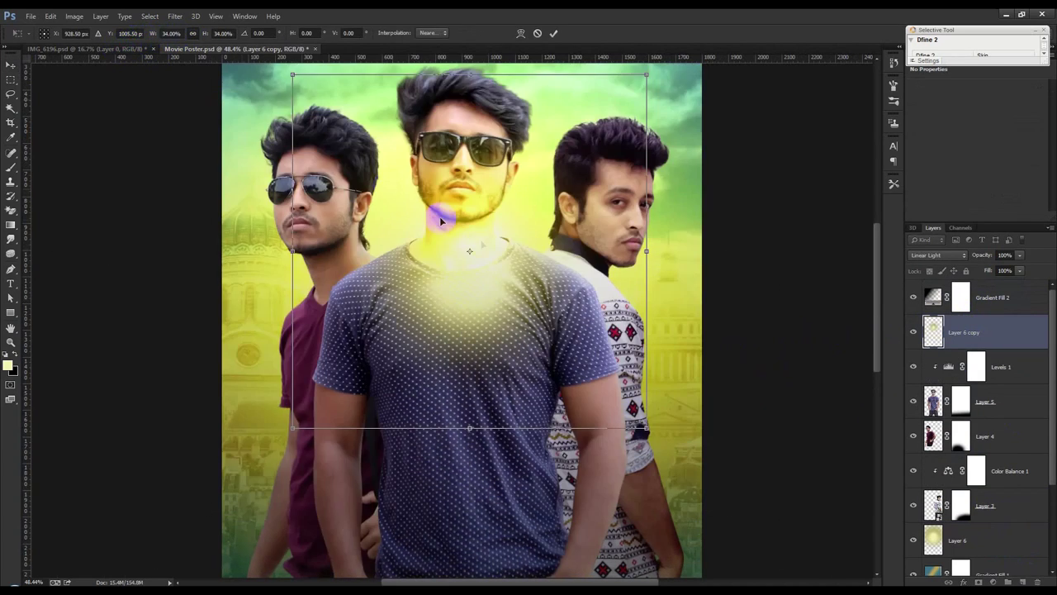
pyautogui.moveTo(436, 212)
pyautogui.mouseDown()
pyautogui.moveTo(421, 231)
pyautogui.moveTo(437, 210)
pyautogui.mouseUp()
pyautogui.moveTo(573, 406)
pyautogui.keyDown('alt'); pyautogui.keyDown('shift'); pyautogui.mouseDown()
pyautogui.moveTo(448, 300)
pyautogui.moveTo(463, 301)
pyautogui.mouseUp(); pyautogui.keyUp('shift'); pyautogui.keyUp('alt')
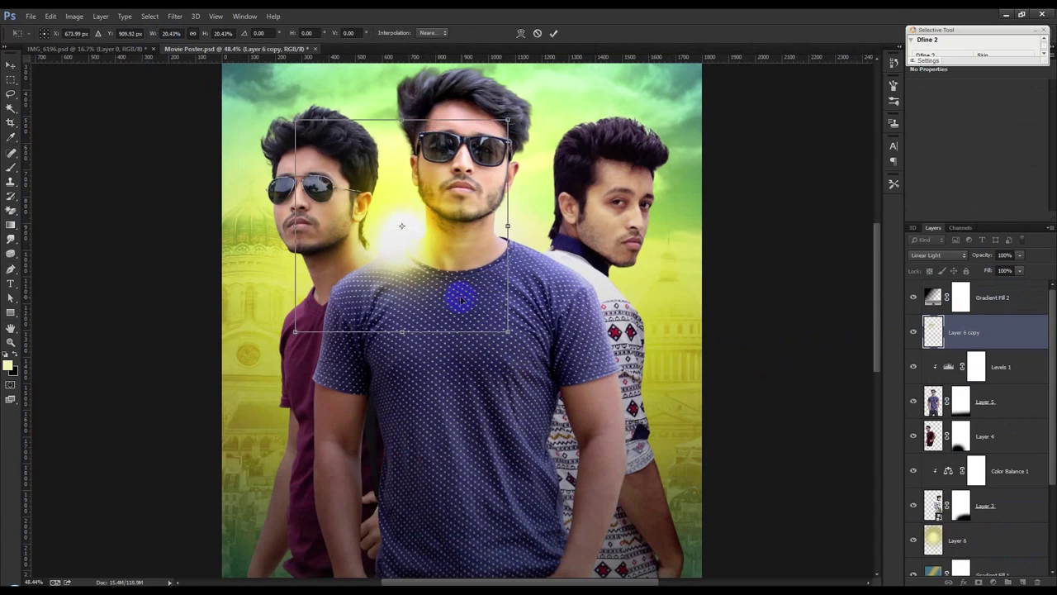
pyautogui.press('Return')
# Preview a larger Gaussian Blur radius on the glow, then cancel it.
pyautogui.click(174, 15)
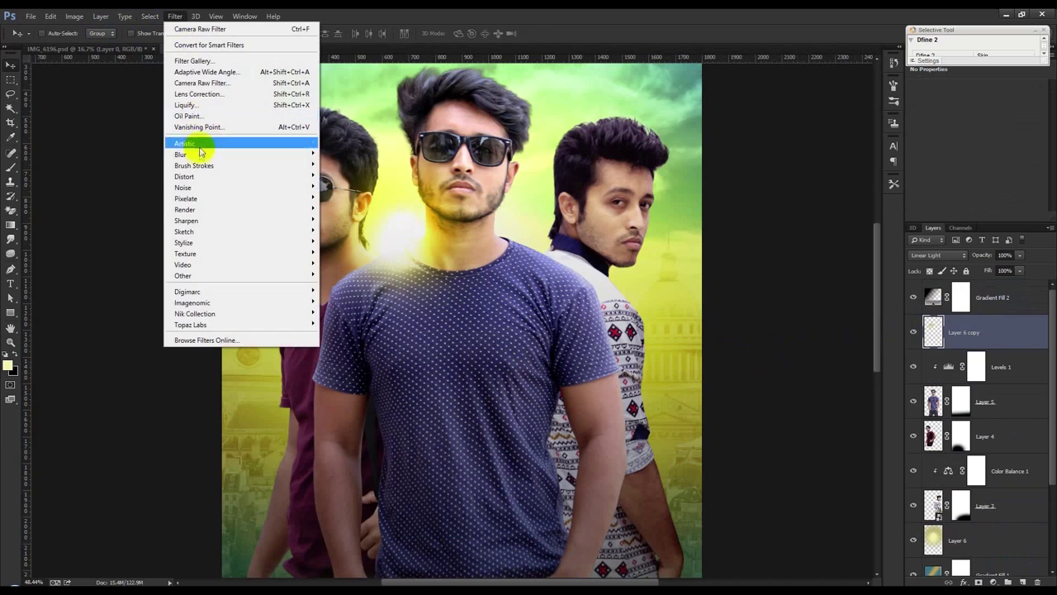
pyautogui.click(355, 236)
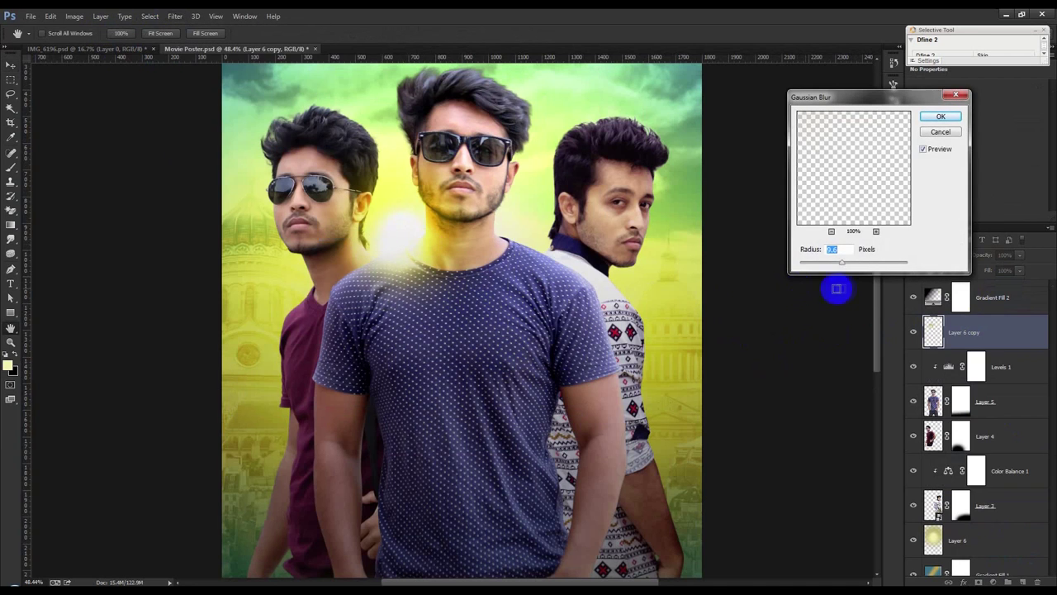
pyautogui.moveTo(836, 262); pyautogui.dragTo(862, 264)
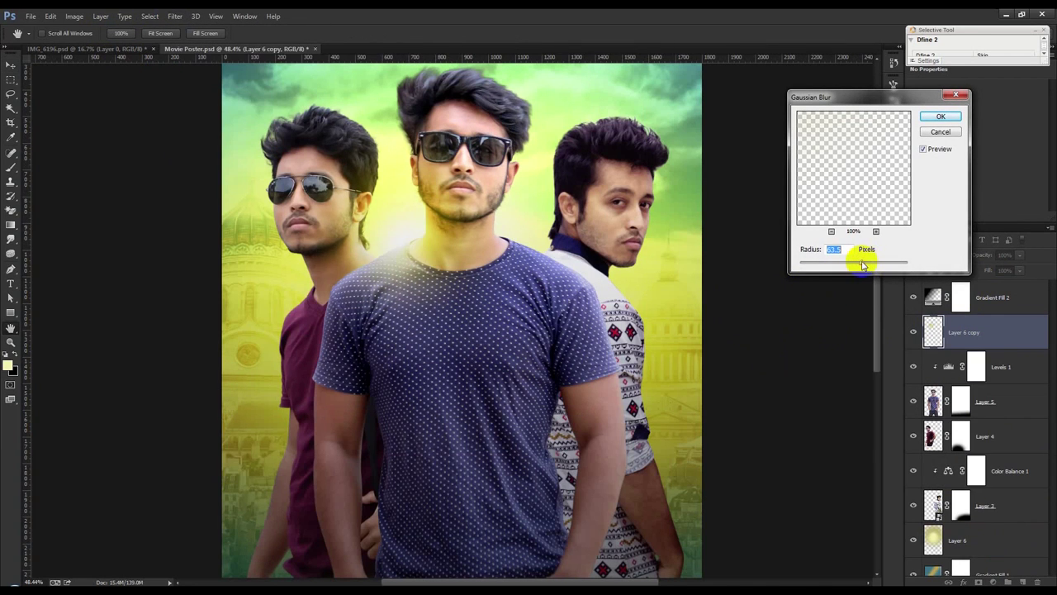
pyautogui.click(941, 132)
# Set the glow copy to Screen and Alt-drag a duplicate to intensify it.
pyautogui.click(938, 254)
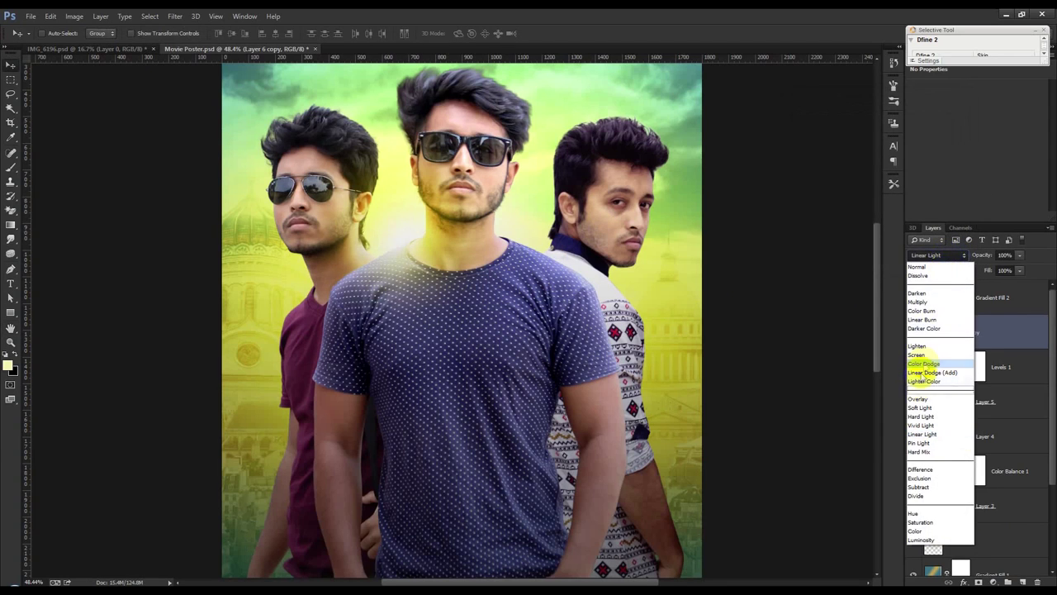
pyautogui.click(920, 356)
pyautogui.moveTo(440, 255); pyautogui.dragTo(538, 243)
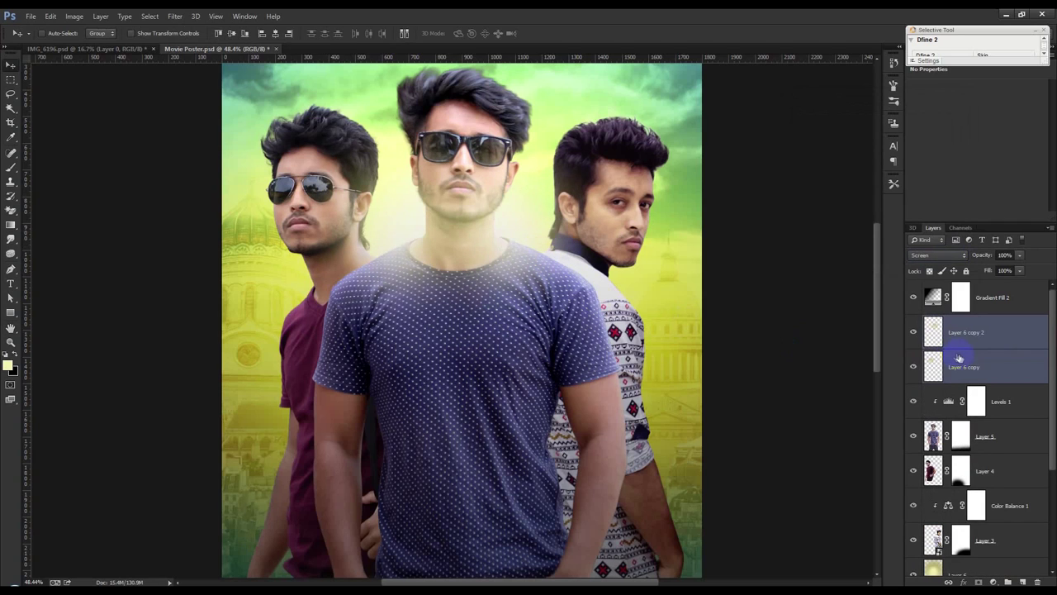
# Delete Layer 6 copy, raise the glow's saturation to +100 and blend it in Screen.
pyautogui.moveTo(953, 356); pyautogui.dragTo(957, 359)
pyautogui.click(73, 15)
pyautogui.moveTo(91, 45)
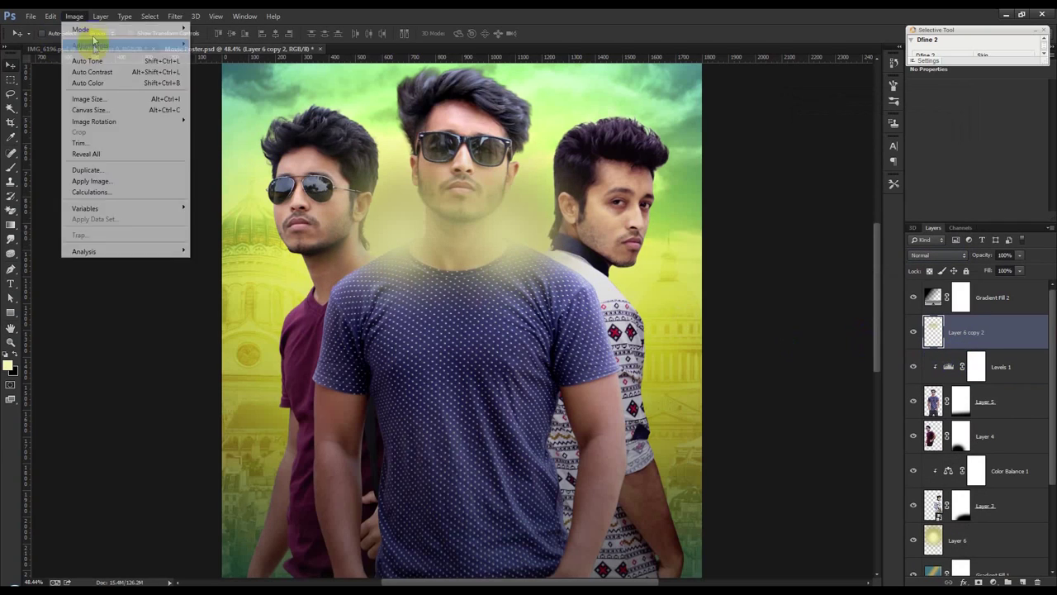
pyautogui.click(223, 105)
pyautogui.moveTo(744, 220); pyautogui.dragTo(799, 224)
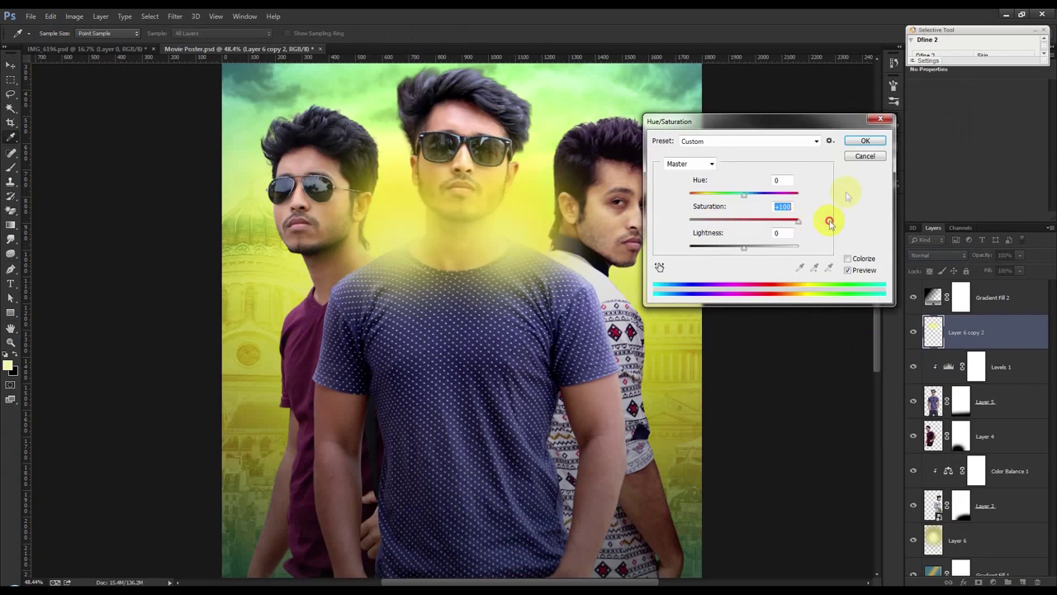
pyautogui.click(864, 140)
pyautogui.click(938, 256)
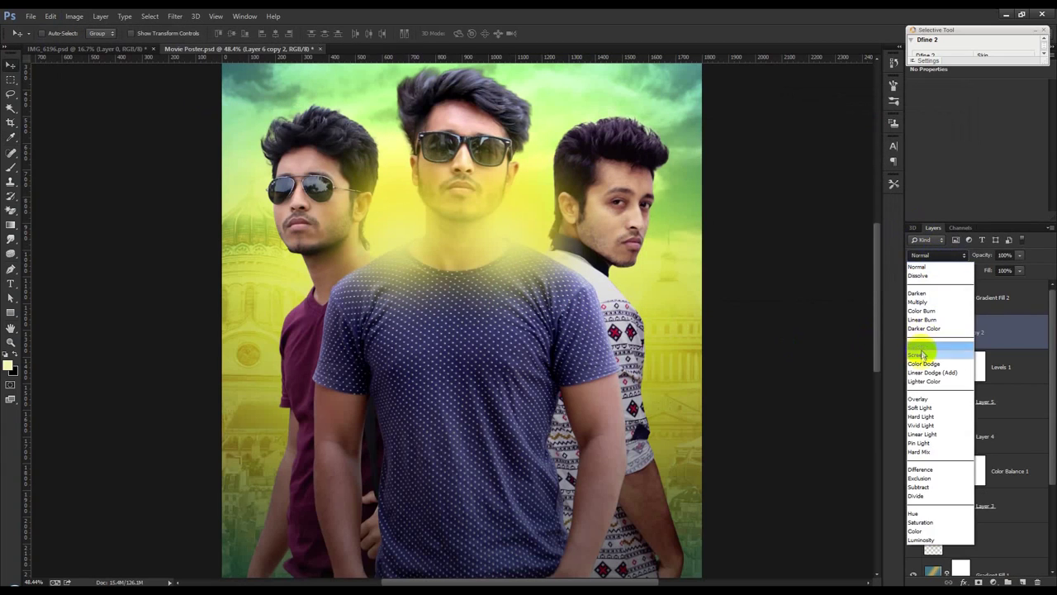
pyautogui.click(917, 354)
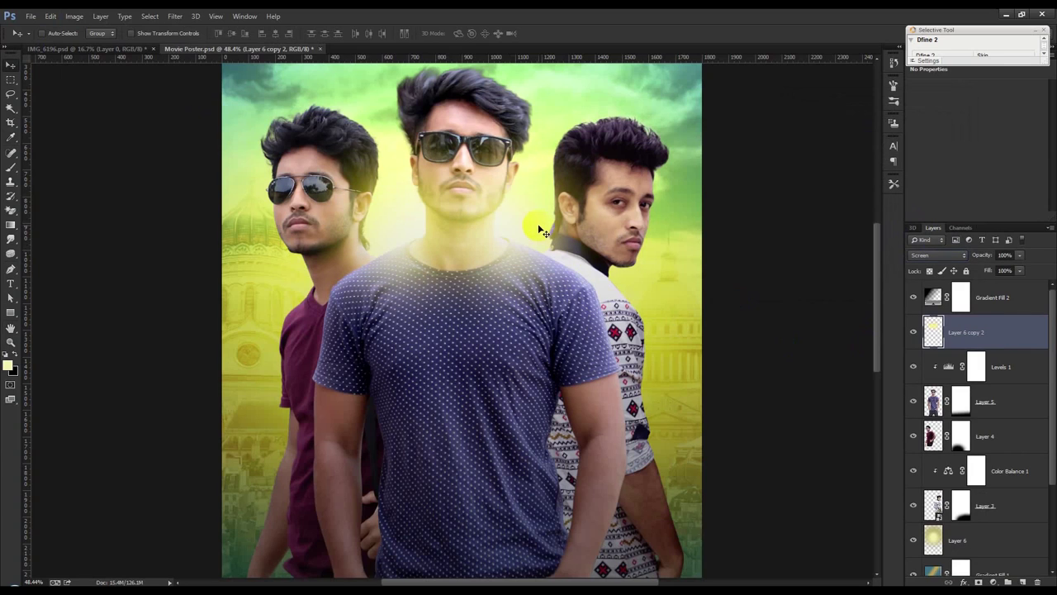
# Erase the glow from the centre man's neck, face, glasses and shirt shoulder.
pyautogui.click(11, 210)
pyautogui.click(58, 209)
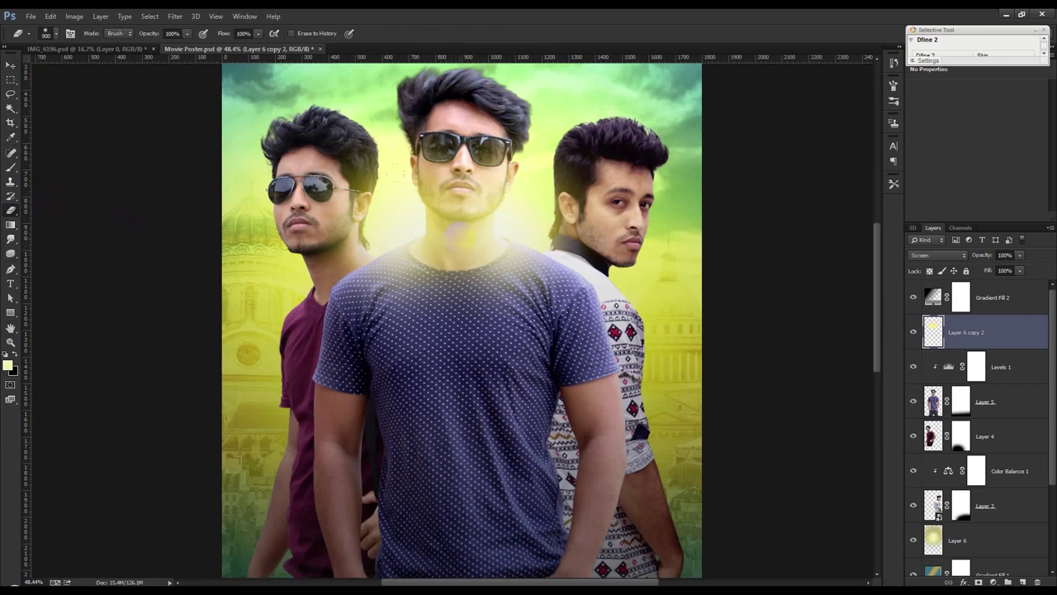
pyautogui.click(459, 237)
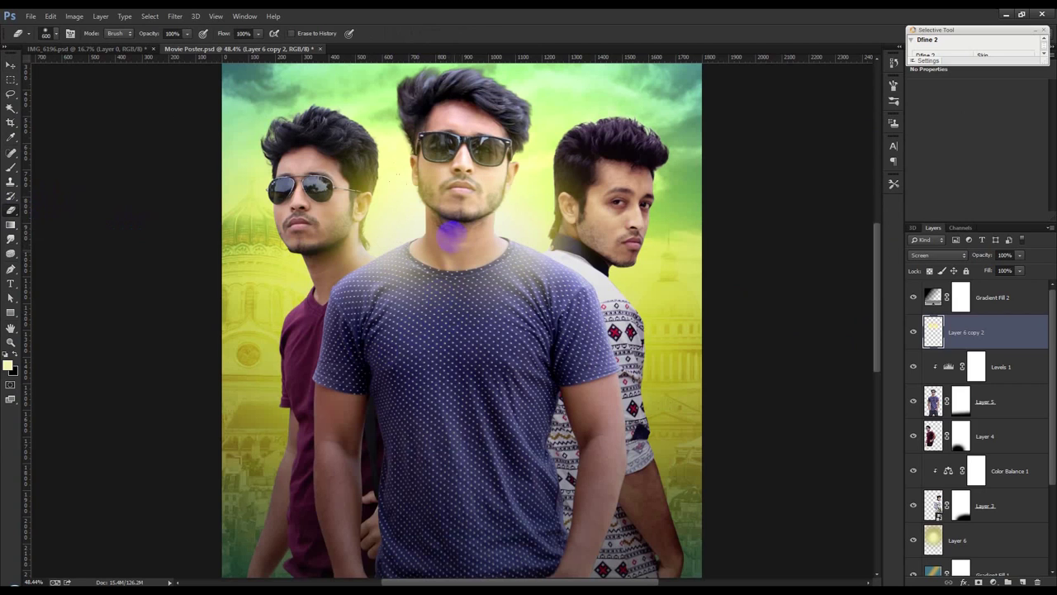
pyautogui.moveTo(452, 236); pyautogui.dragTo(457, 190)
pyautogui.moveTo(461, 153); pyautogui.dragTo(438, 192)
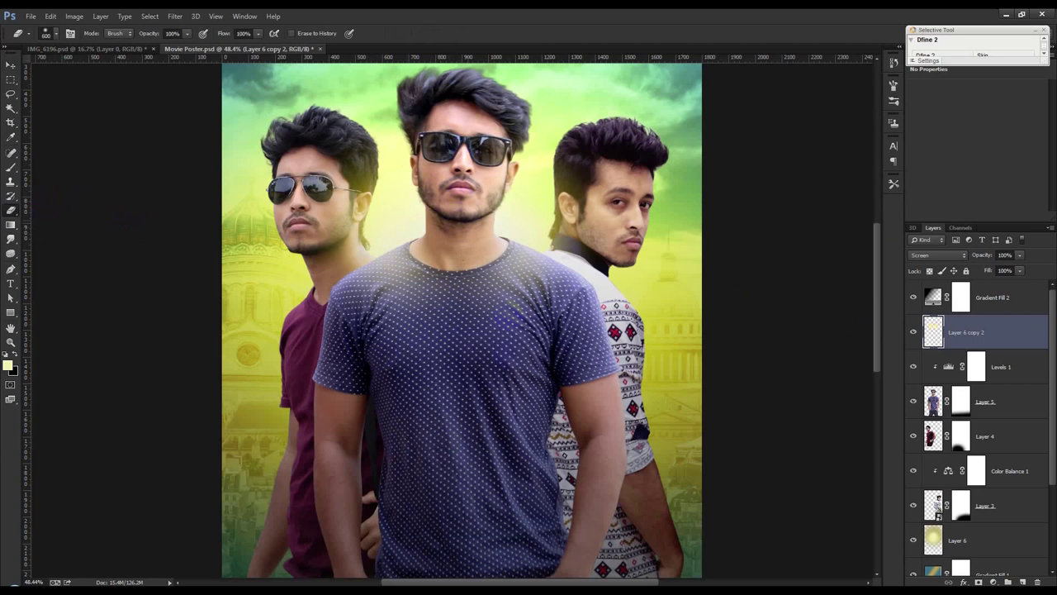
pyautogui.keyDown('alt'); pyautogui.scroll(-3, 439, 237); pyautogui.keyUp('alt')
pyautogui.keyDown('alt'); pyautogui.scroll(-2, 438, 238); pyautogui.keyUp('alt')
pyautogui.moveTo(400, 293); pyautogui.dragTo(468, 302)
pyautogui.scroll(1, 439, 309)
pyautogui.scroll(1, 438, 310)
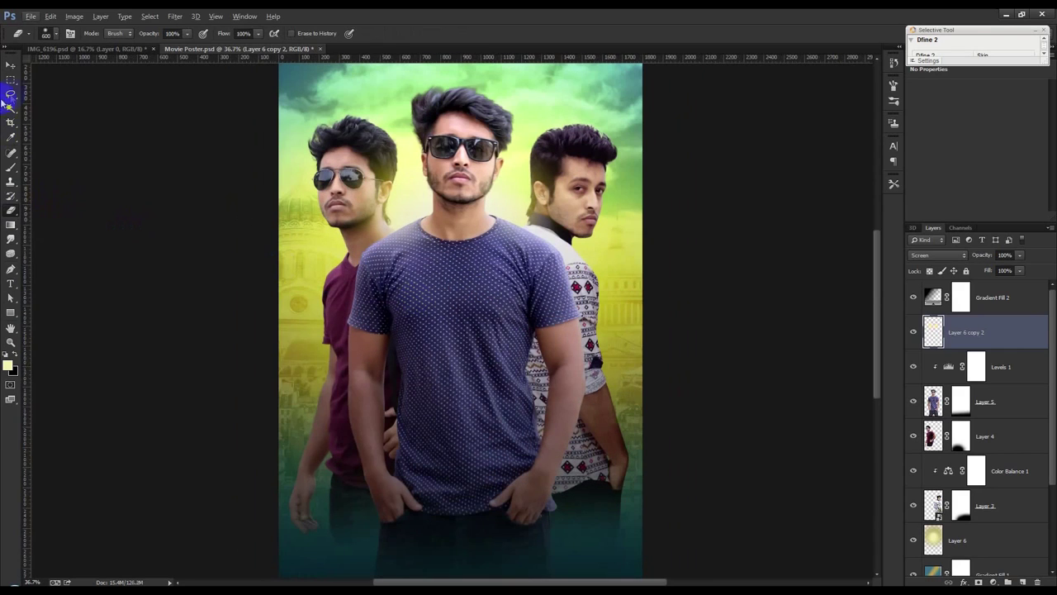
pyautogui.click(13, 65)
# Try Lighten, Color Dodge and Lighter Color, settling on Linear Dodge (Add) blending.
pyautogui.click(938, 255)
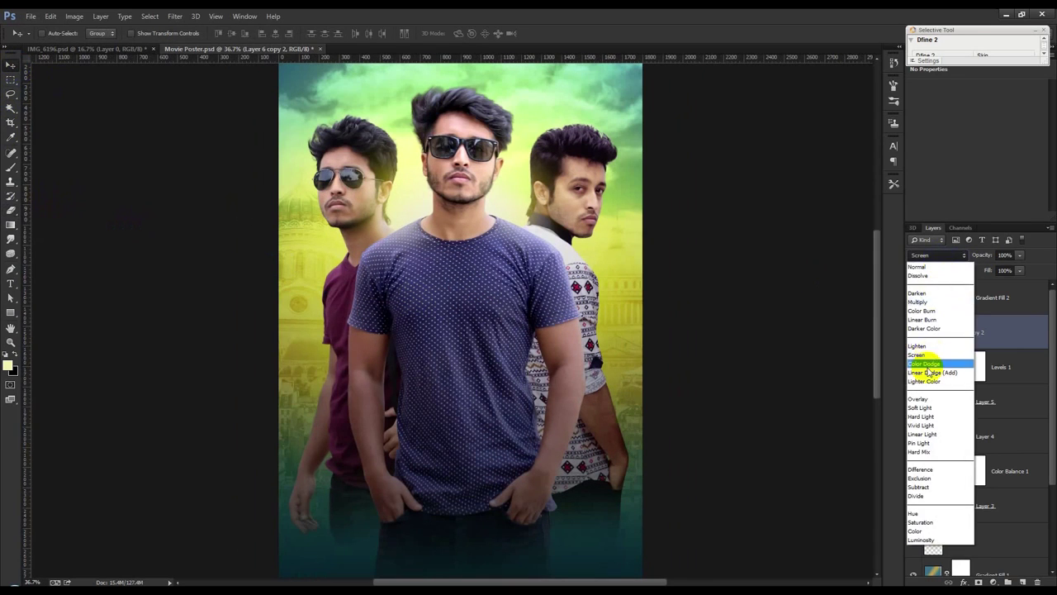
pyautogui.click(925, 342)
pyautogui.press('Down')
pyautogui.press('Down')
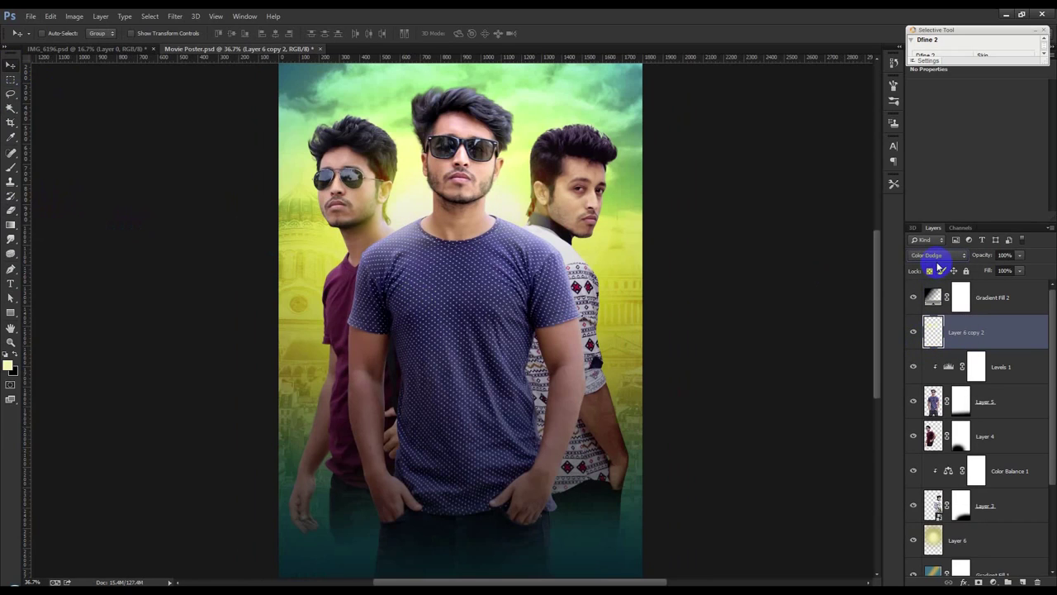
pyautogui.press('Down')
pyautogui.press('Down')
pyautogui.press('Up')
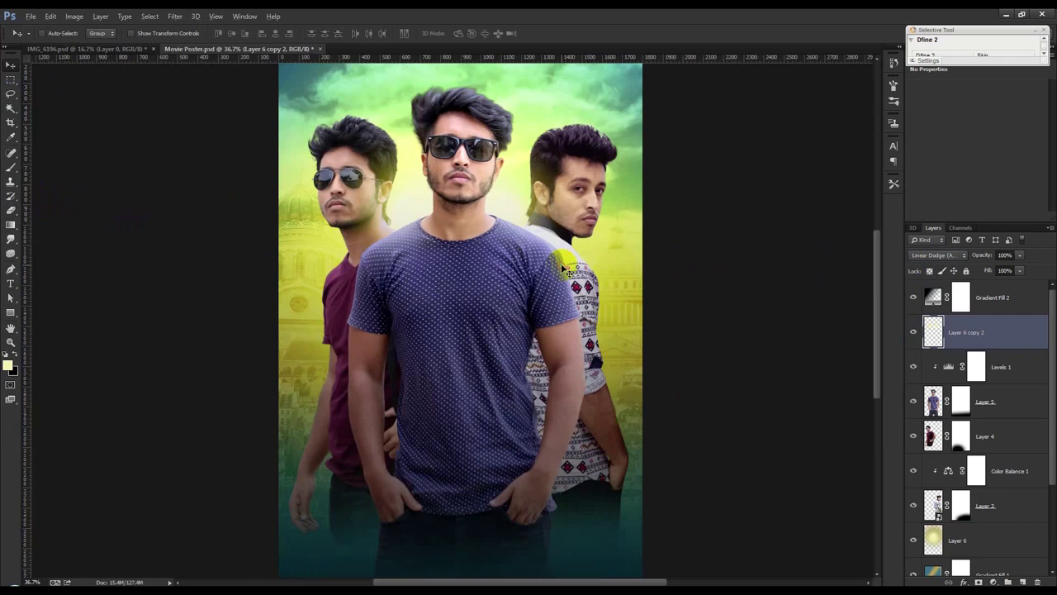
pyautogui.scroll(-3, 542, 275)
pyautogui.scroll(1, 543, 275)
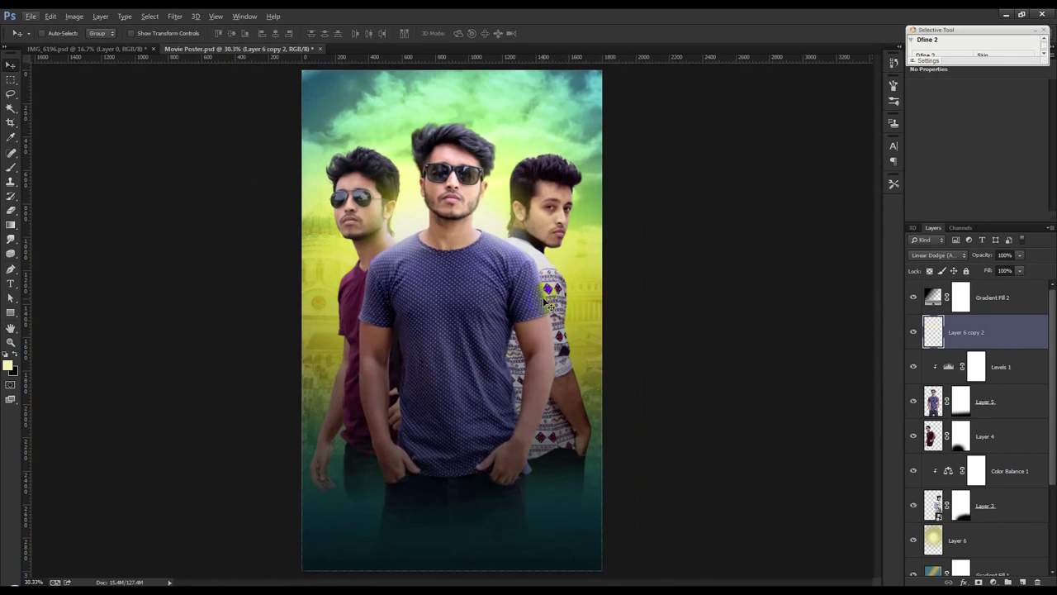
pyautogui.scroll(-1, 544, 299)
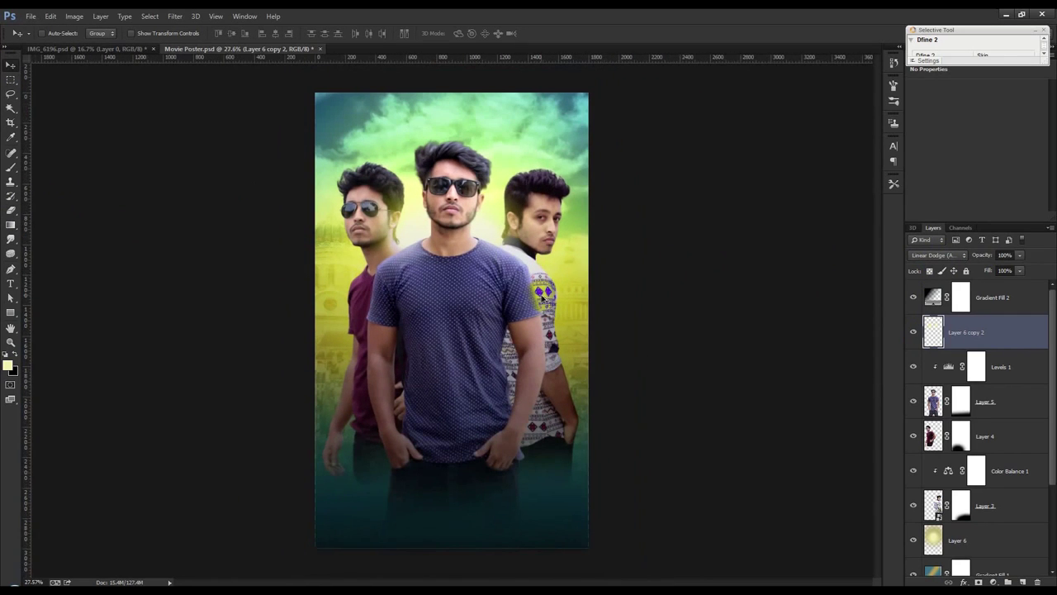
pyautogui.scroll(1, 549, 307)
# Add a Photo Filter layer above Gradient Fill 2, set to Warming Filter (LBA) at 25% density.
pyautogui.click(1023, 299)
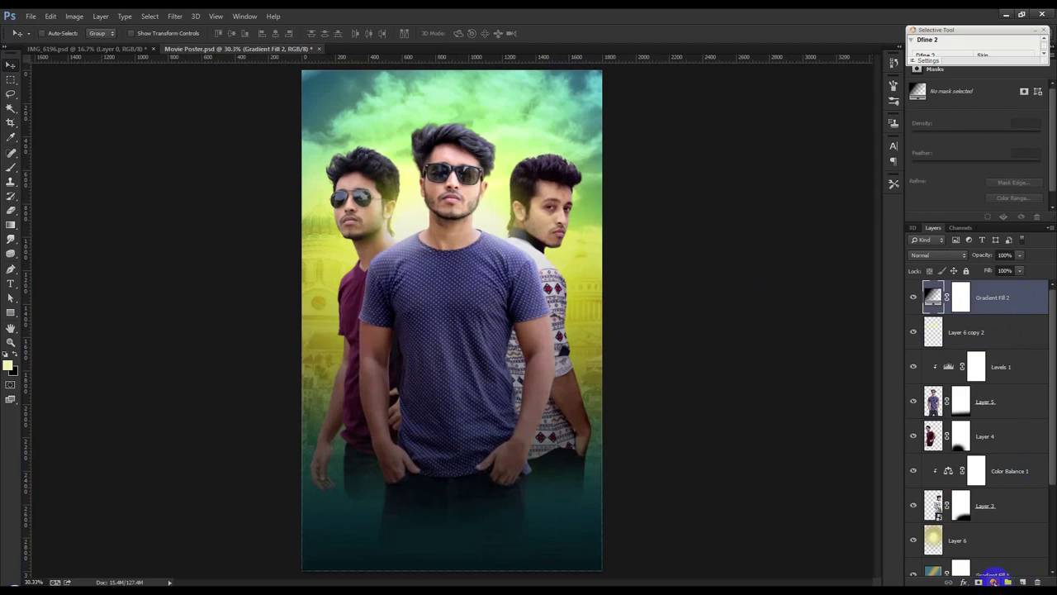
pyautogui.click(994, 581)
pyautogui.click(990, 489)
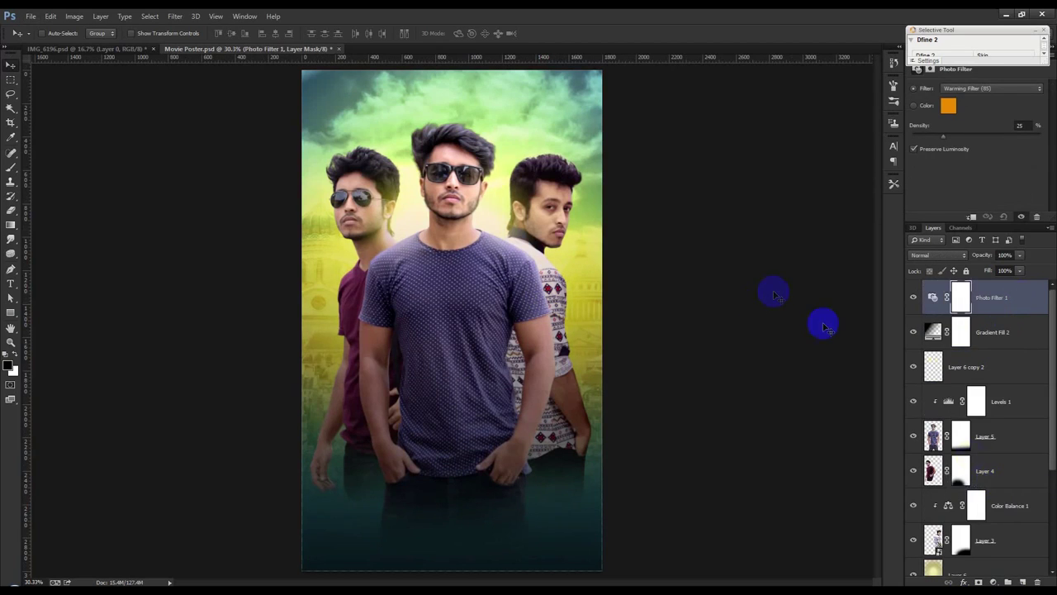
pyautogui.click(976, 89)
pyautogui.click(969, 101)
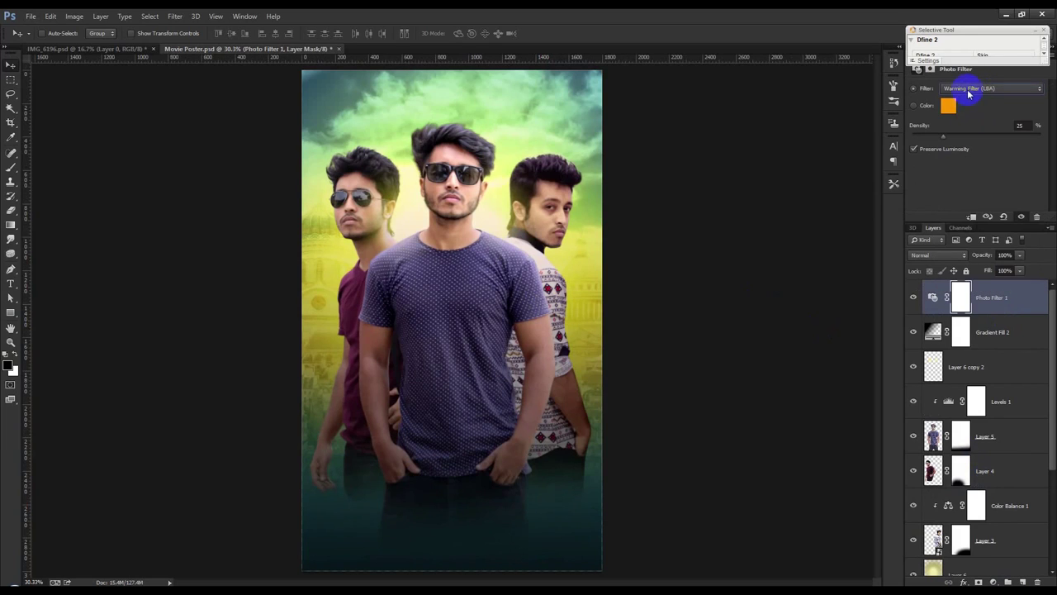
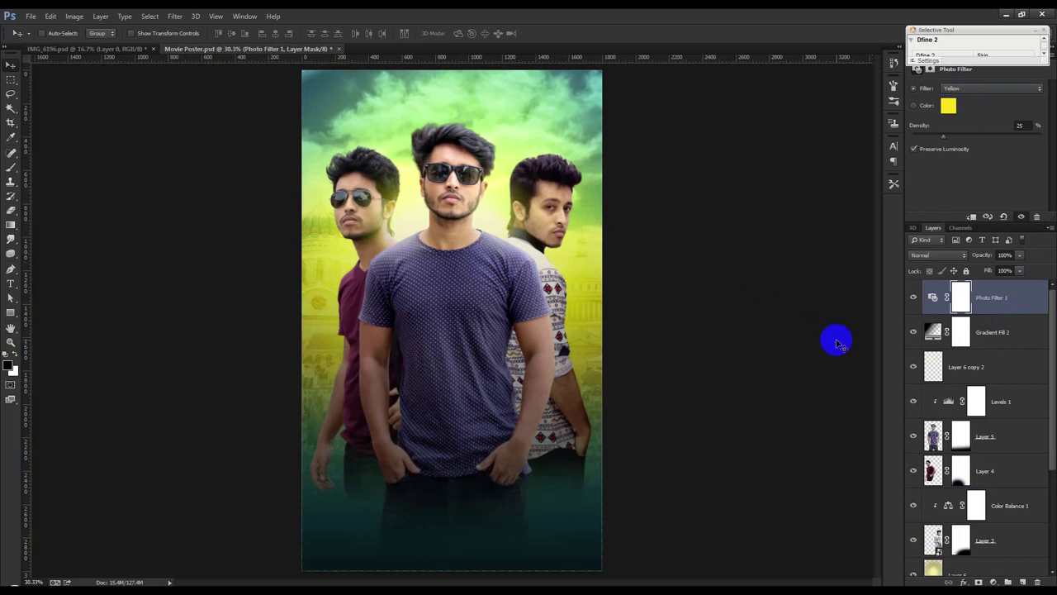
# Stamp the merged visible poster into a new top Layer 7 using Apply Image.
pyautogui.click(1022, 582)
pyautogui.click(74, 15)
pyautogui.click(108, 180)
pyautogui.click(624, 179)
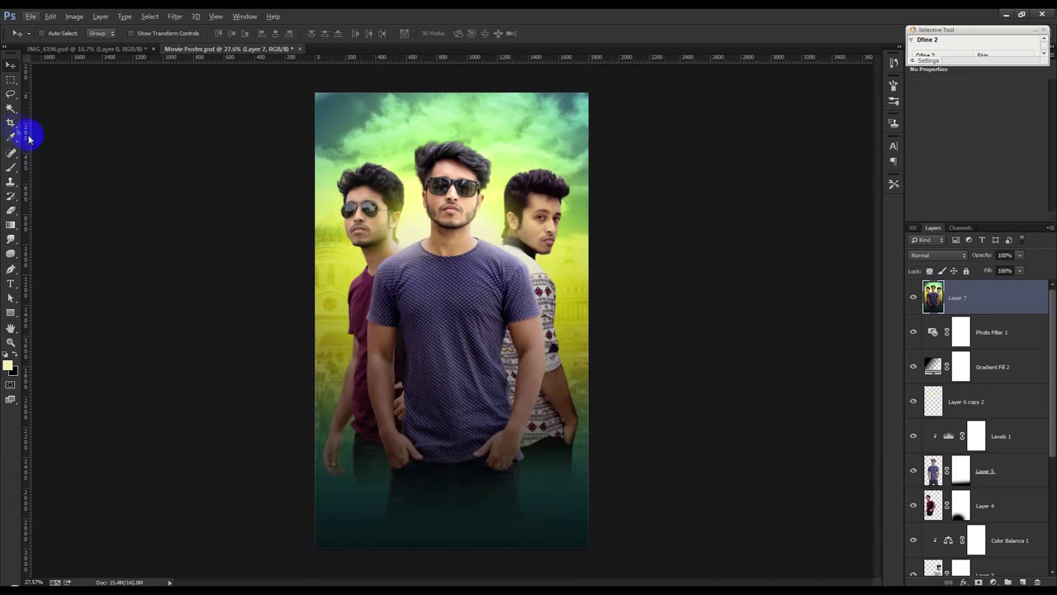
# Crop the canvas slightly outward on every side into a tall portrait frame.
pyautogui.press('c')
pyautogui.moveTo(454, 547); pyautogui.dragTo(451, 538)
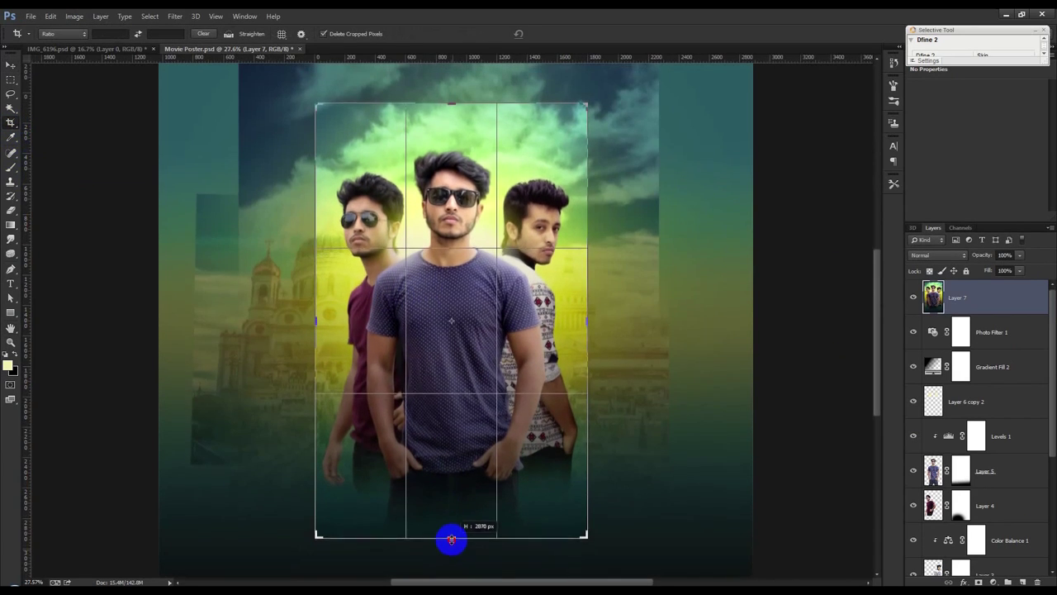
pyautogui.moveTo(588, 322); pyautogui.dragTo(609, 322)
pyautogui.moveTo(450, 101); pyautogui.dragTo(451, 96)
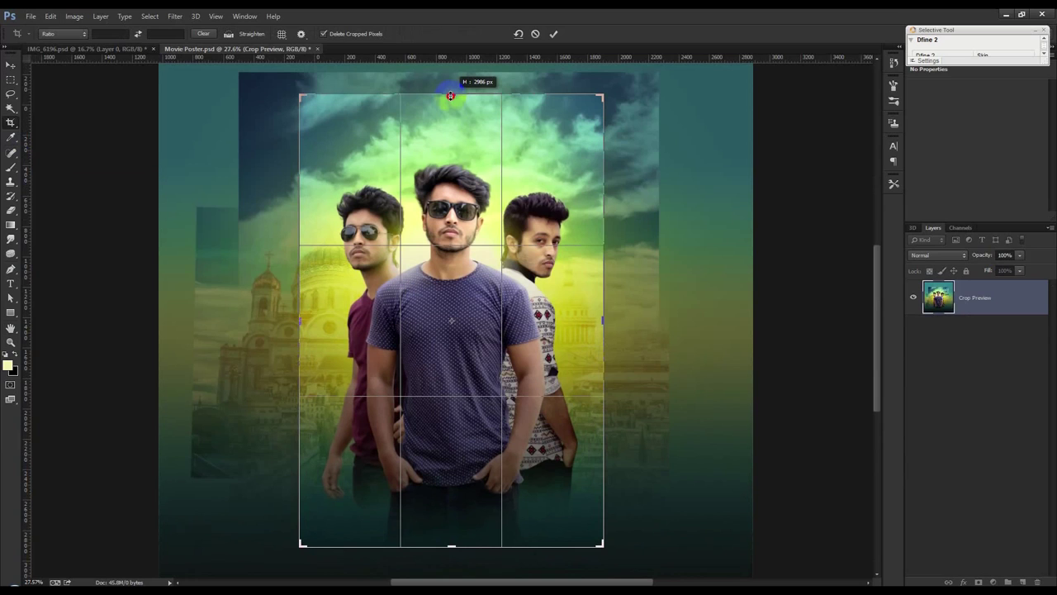
pyautogui.moveTo(607, 321); pyautogui.dragTo(616, 320)
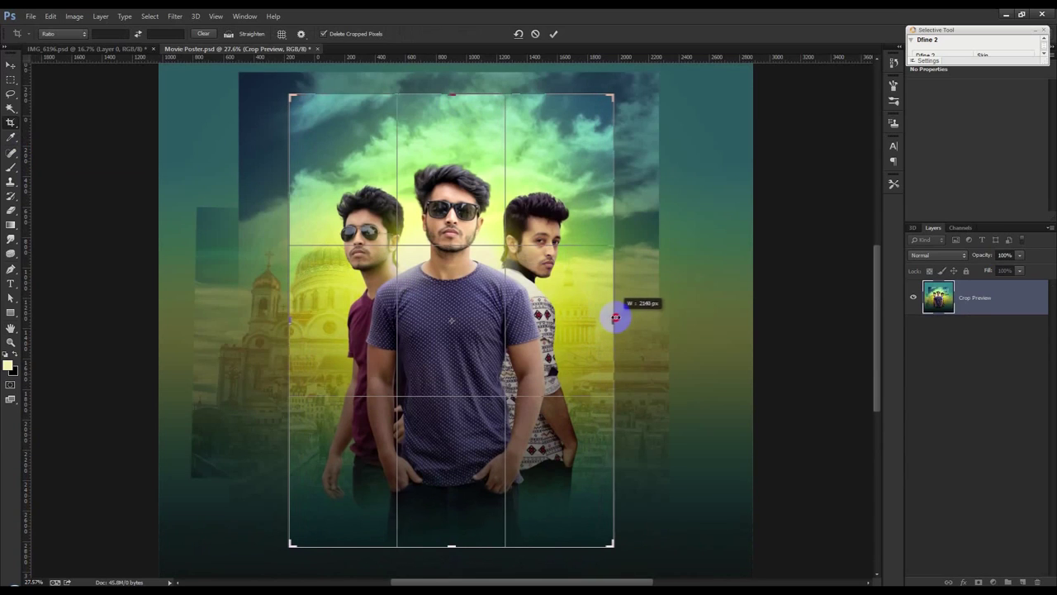
pyautogui.moveTo(447, 93); pyautogui.dragTo(447, 86)
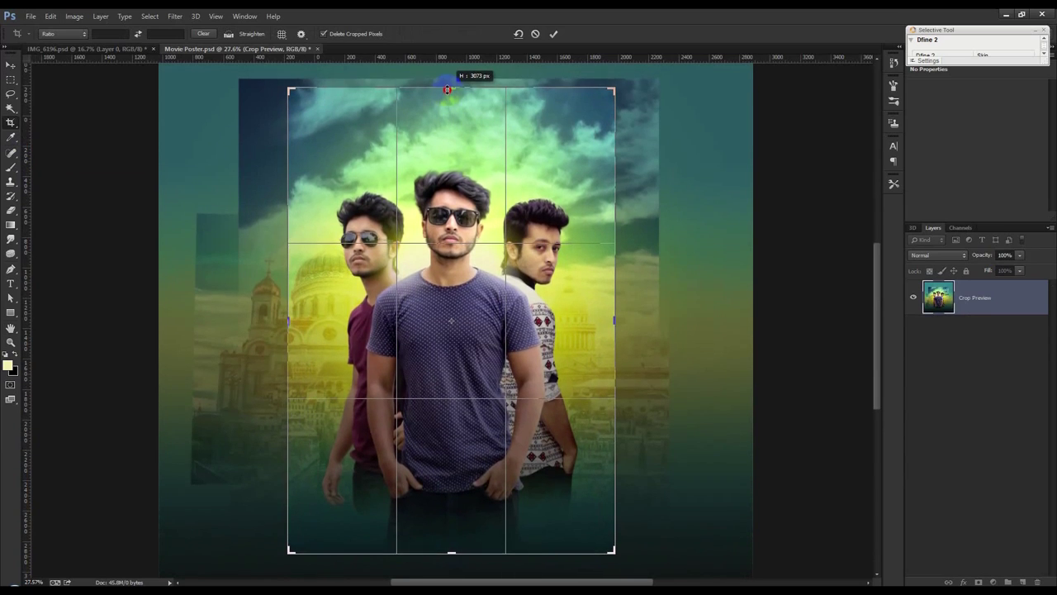
pyautogui.moveTo(451, 553); pyautogui.dragTo(453, 558)
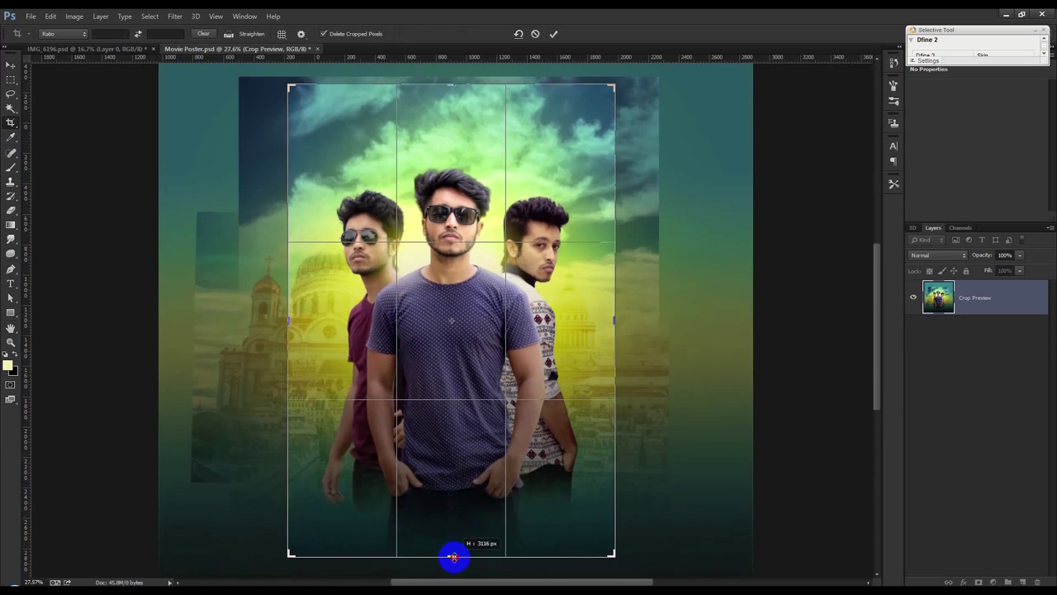
pyautogui.moveTo(610, 322); pyautogui.dragTo(605, 321)
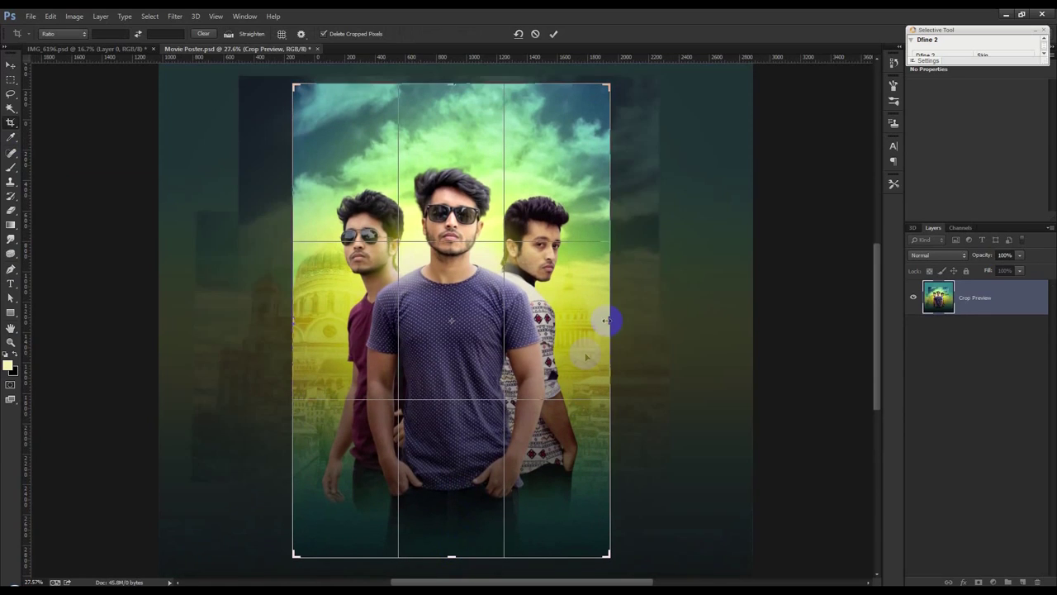
pyautogui.scroll(-1, 479, 512)
pyautogui.moveTo(451, 542); pyautogui.dragTo(450, 548)
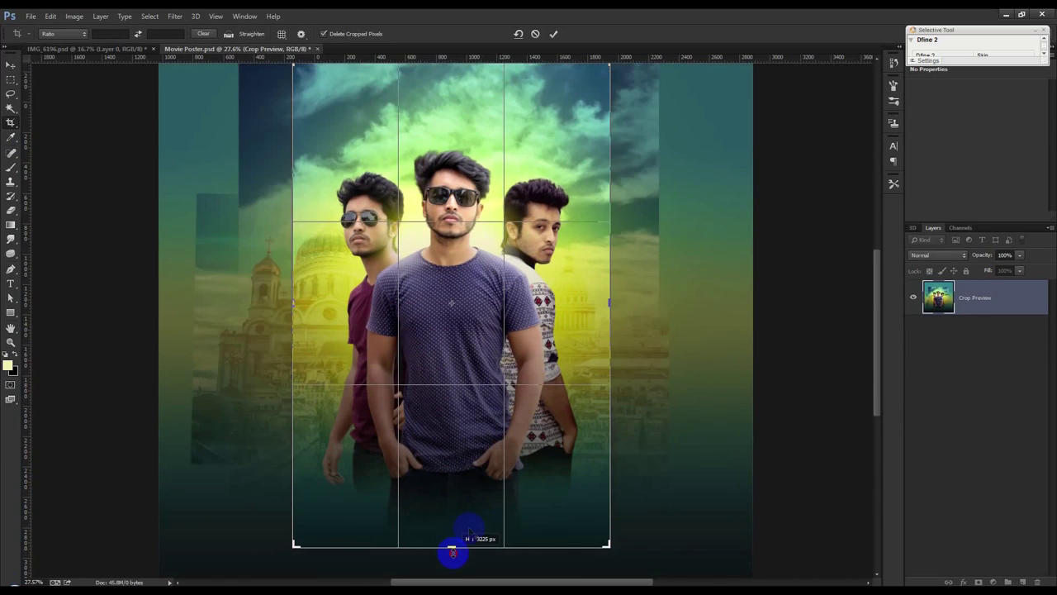
pyautogui.moveTo(615, 304); pyautogui.dragTo(616, 300)
pyautogui.click(554, 34)
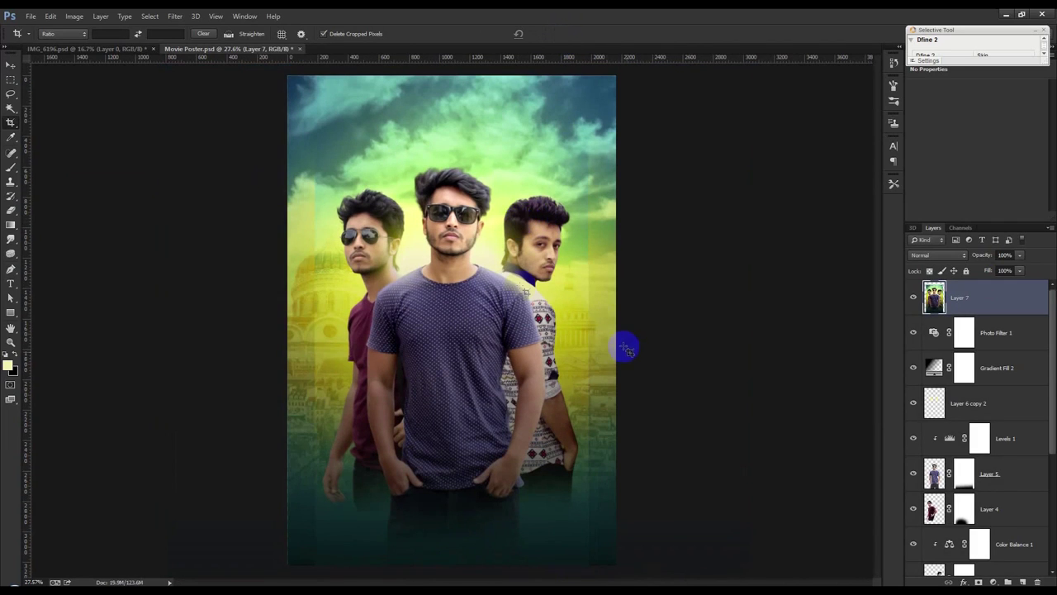
# Delete Layer 7 and re-stamp the merged poster into a fresh top layer.
pyautogui.press('v')
pyautogui.hotkey('ctrl', '0')
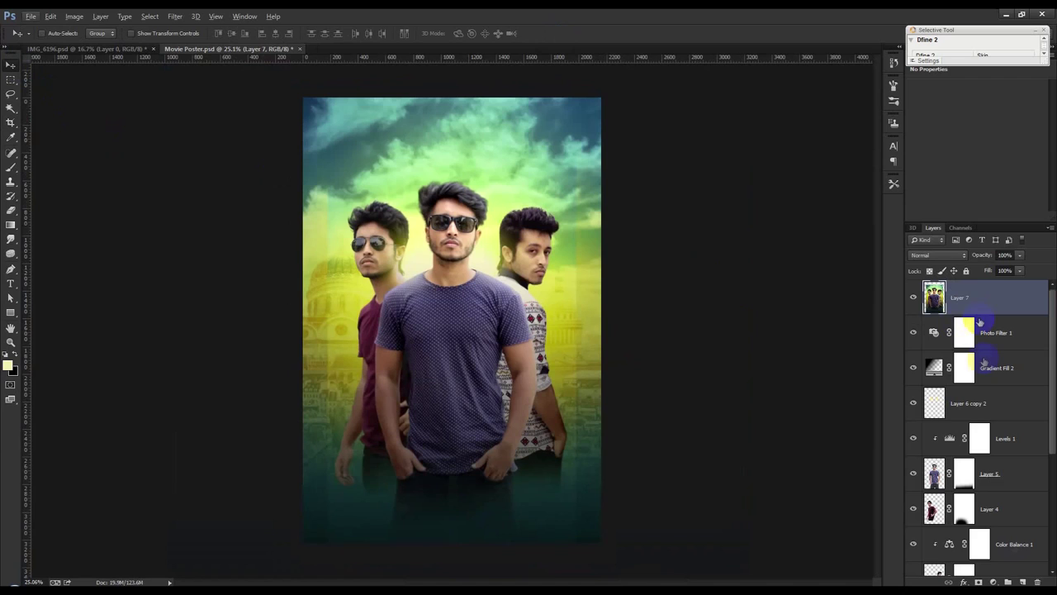
pyautogui.click(1036, 582)
pyautogui.click(1023, 581)
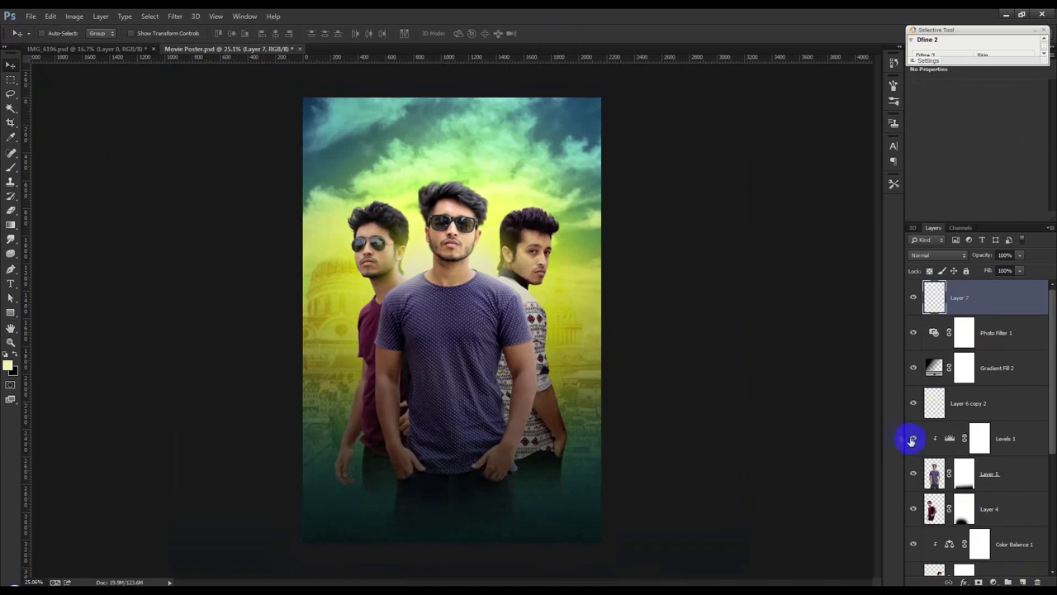
pyautogui.click(73, 16)
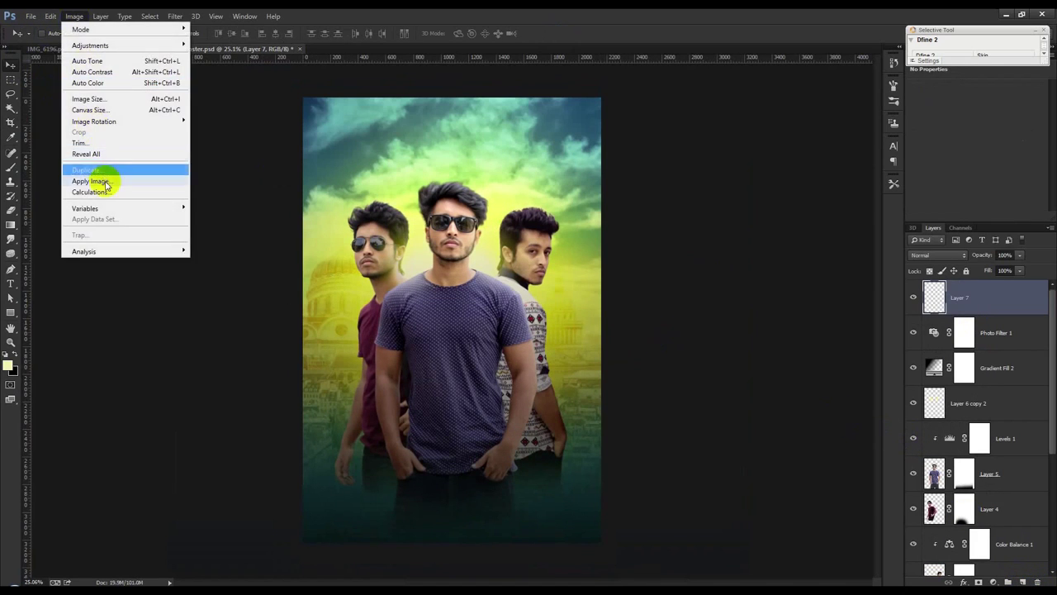
pyautogui.click(95, 181)
pyautogui.click(624, 177)
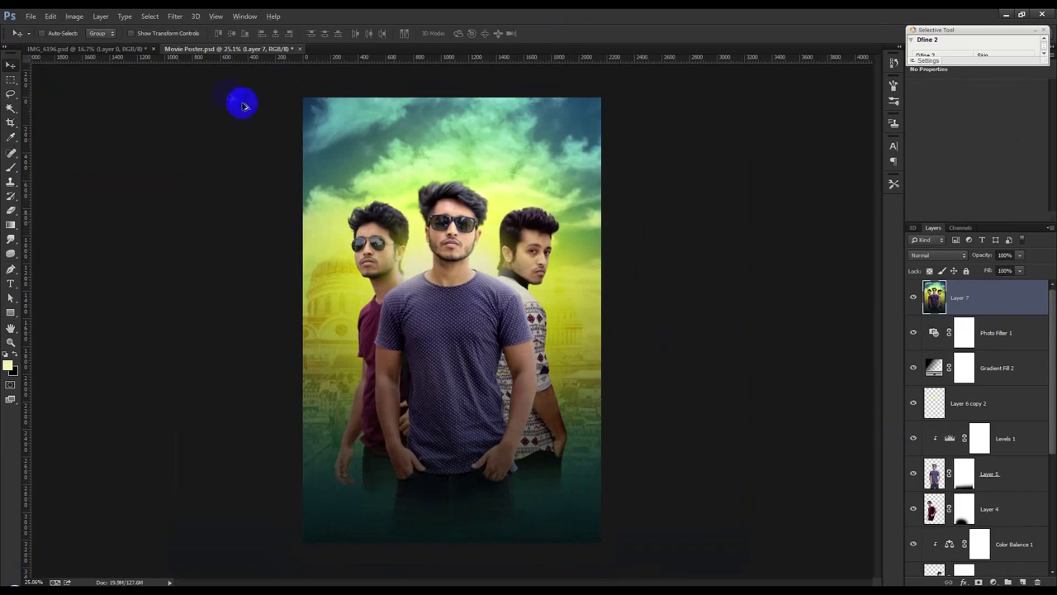
# Check the Filter menu for the Imagenomic plugins and save the poster.
pyautogui.click(175, 16)
pyautogui.moveTo(192, 302)
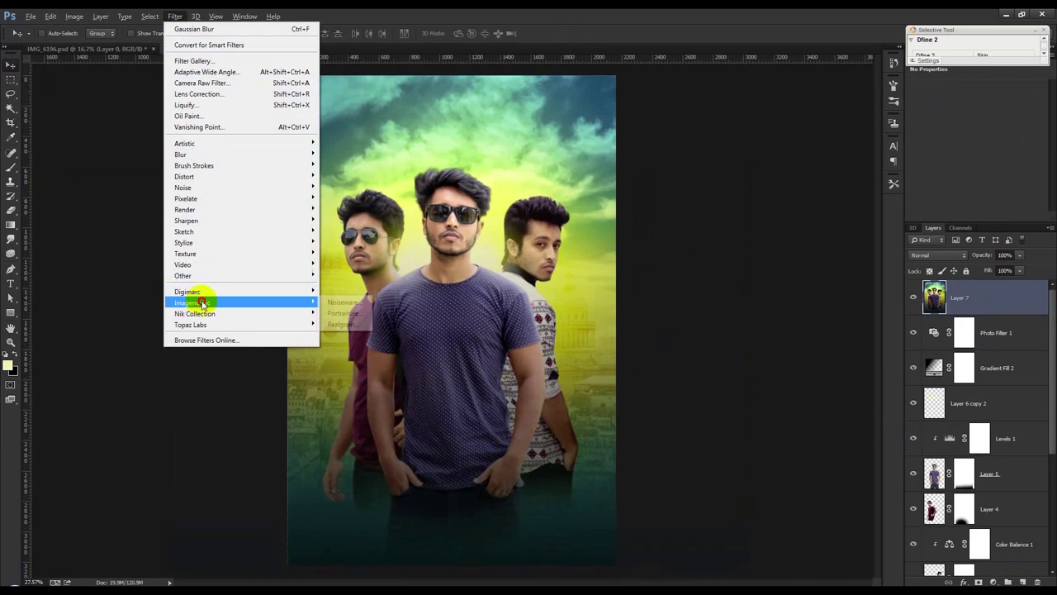
pyautogui.click(442, 176)
pyautogui.hotkey('ctrl', 's')
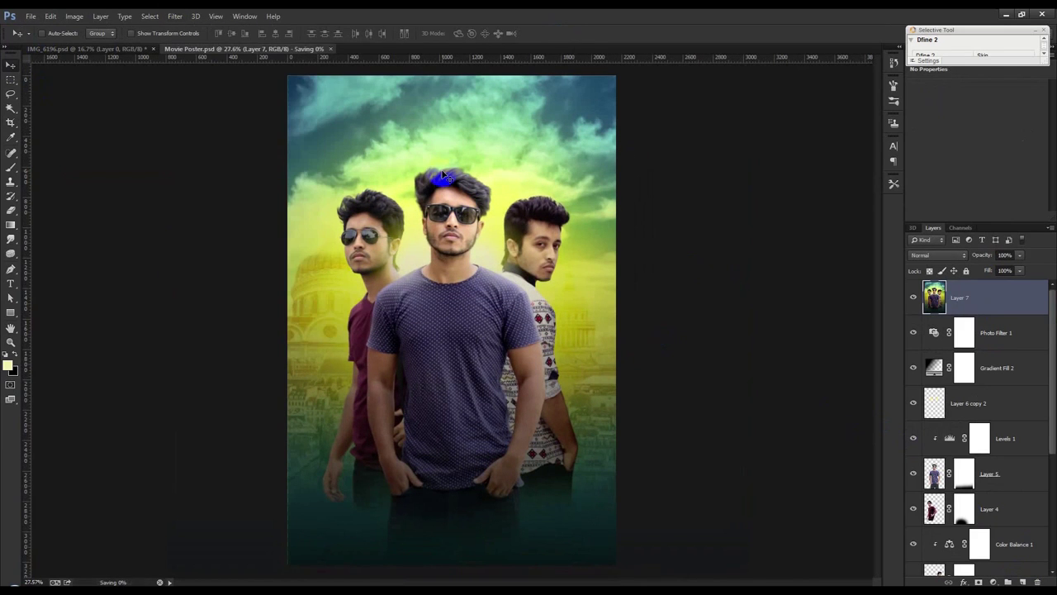
# Apply Imagenomic Portraiture with Smoothing: High to Layer 7, checking faces at 100%.
pyautogui.click(176, 17)
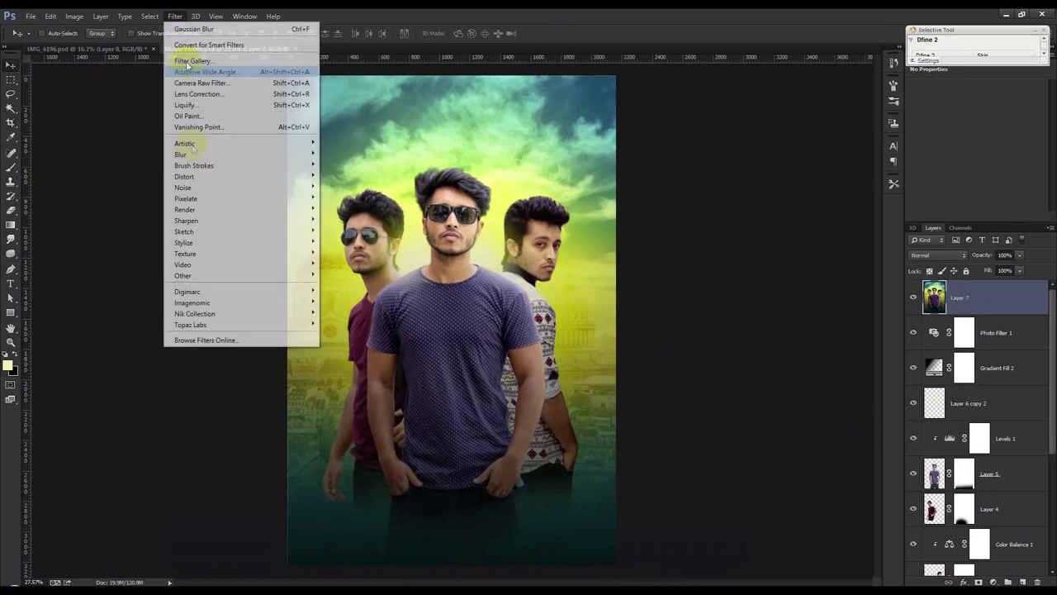
pyautogui.moveTo(195, 314)
pyautogui.click(347, 311)
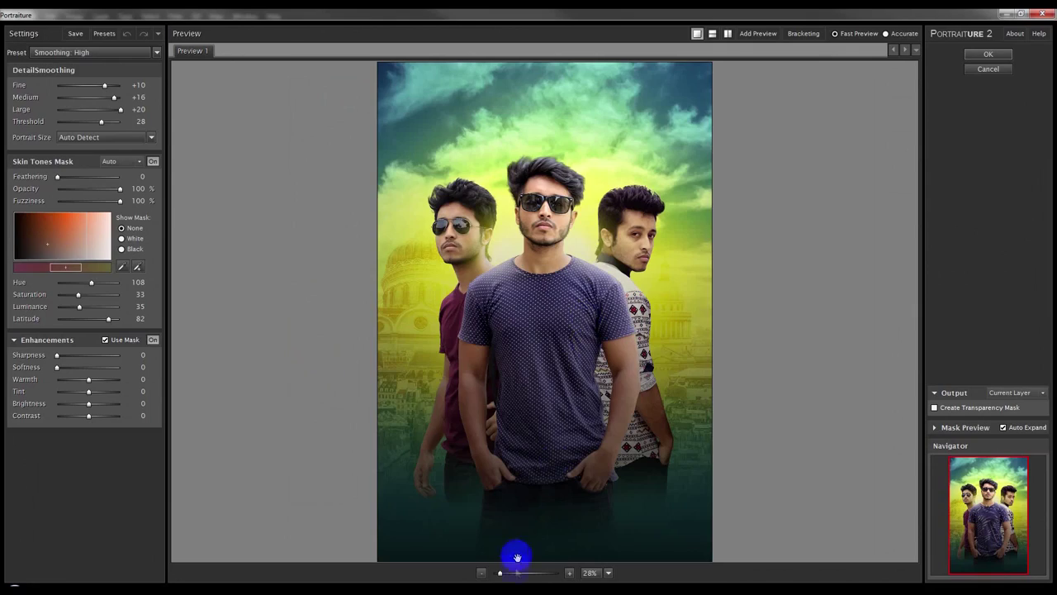
pyautogui.moveTo(500, 572); pyautogui.dragTo(507, 572)
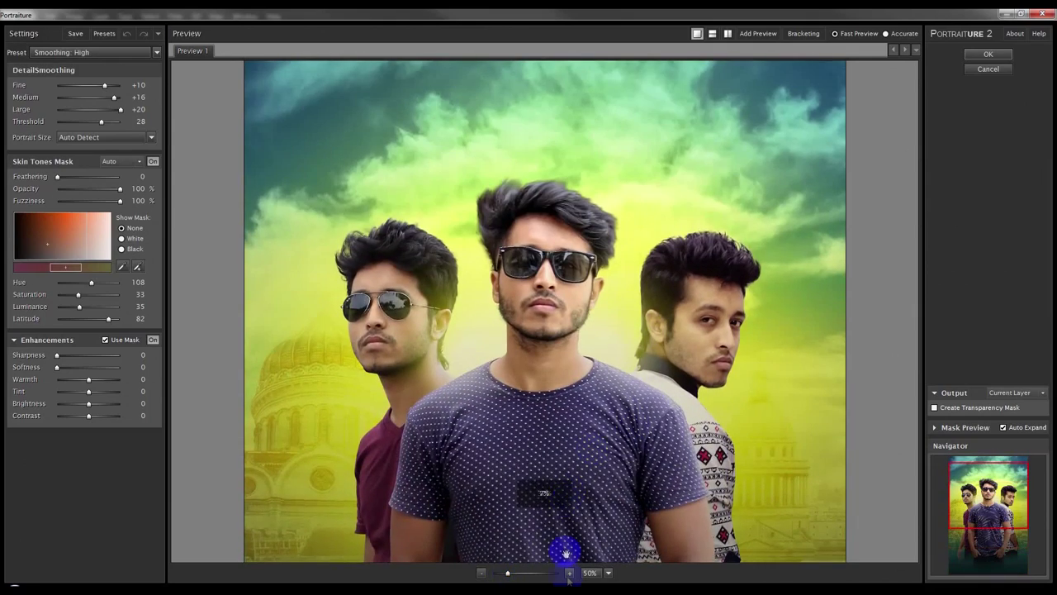
pyautogui.click(569, 573)
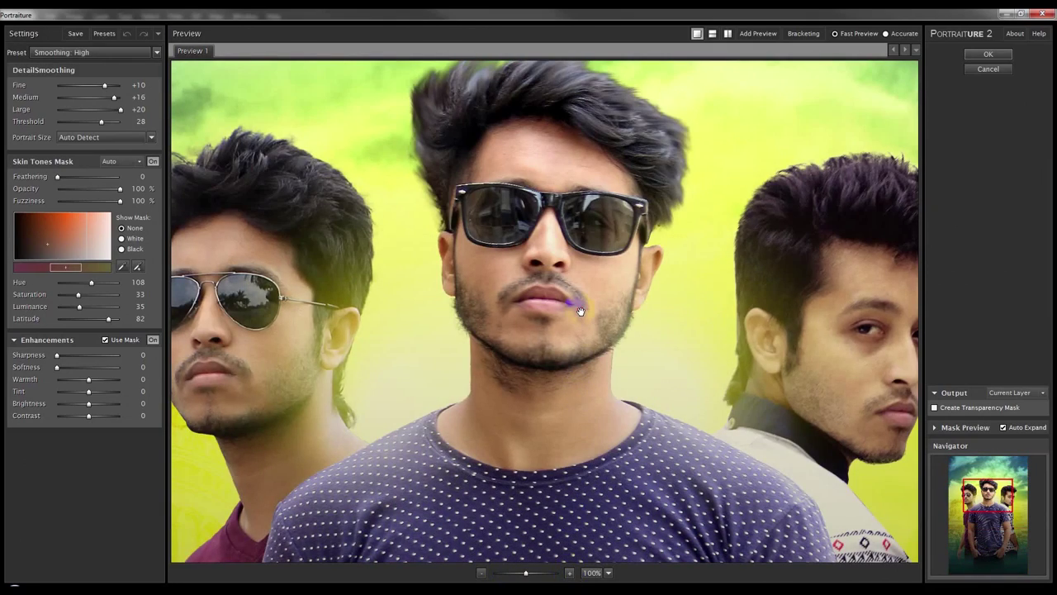
pyautogui.click(976, 56)
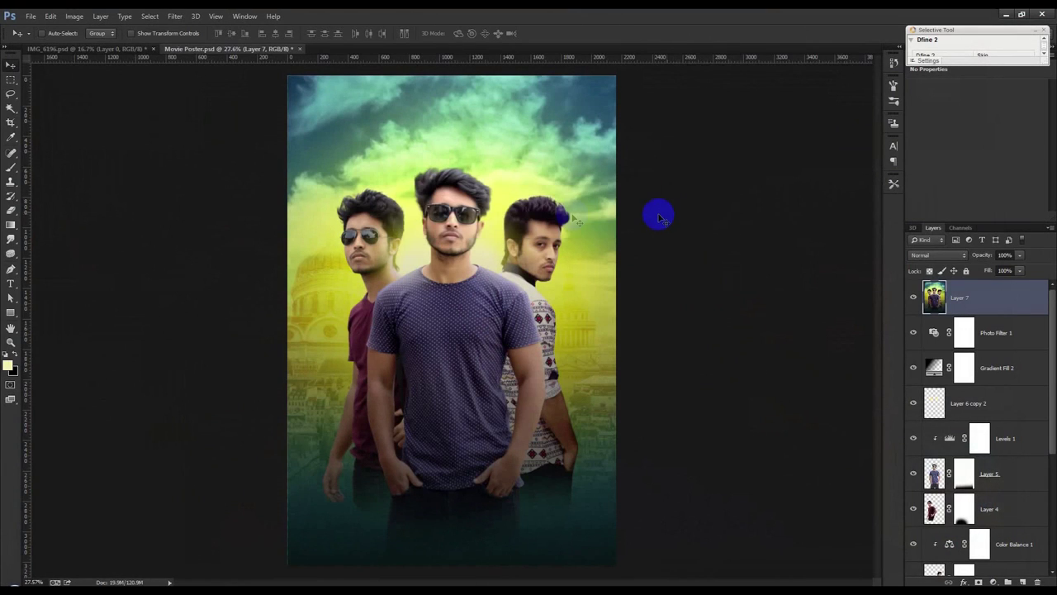
pyautogui.hotkey('ctrl', '-')
# Crop the poster's right side slightly inward.
pyautogui.hotkey('ctrl', '0')
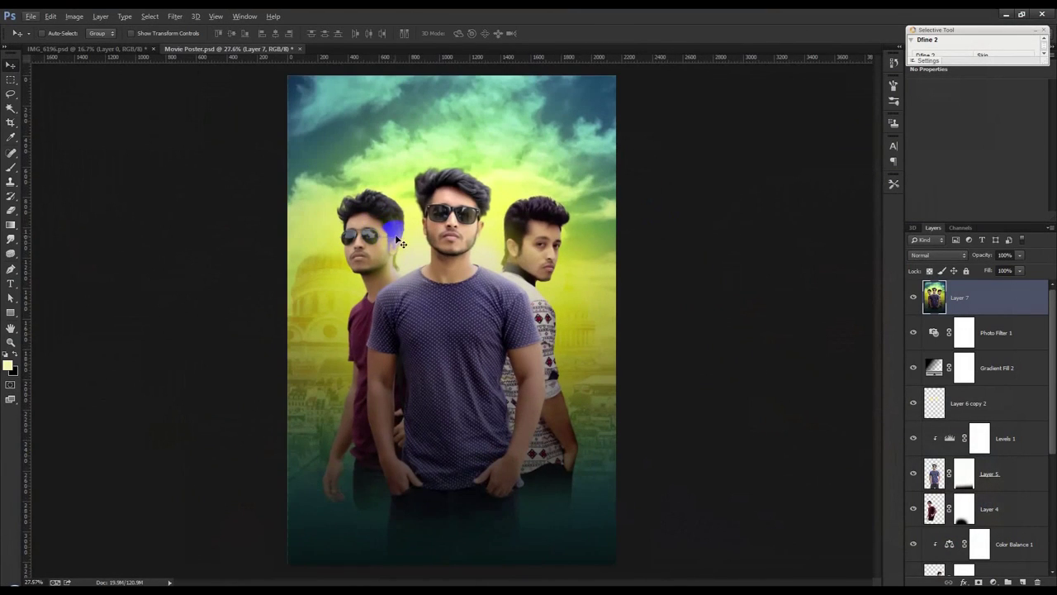
pyautogui.click(9, 128)
pyautogui.moveTo(615, 295); pyautogui.dragTo(608, 270)
pyautogui.click(552, 33)
# Preview Color Efex Pro 4 Bi-Color Filters on the poster, then cancel it.
pyautogui.click(176, 15)
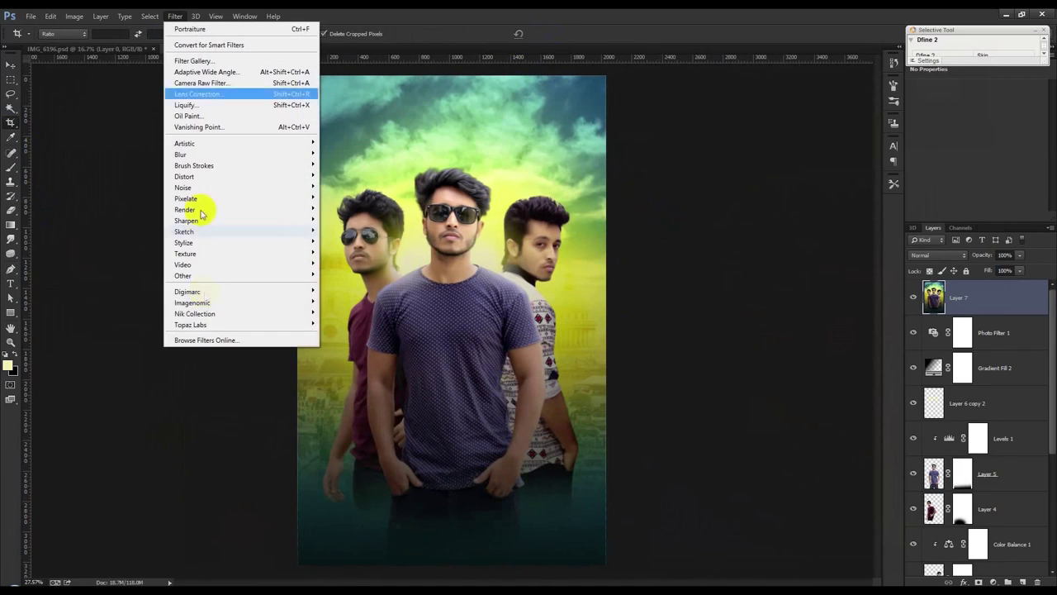
pyautogui.moveTo(195, 314)
pyautogui.click(339, 320)
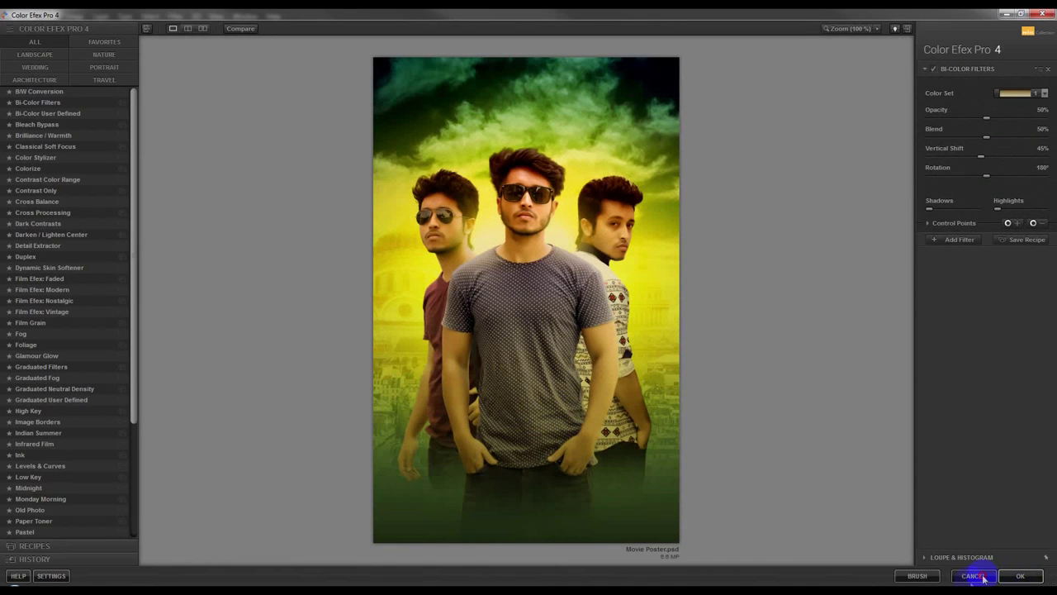
pyautogui.click(983, 579)
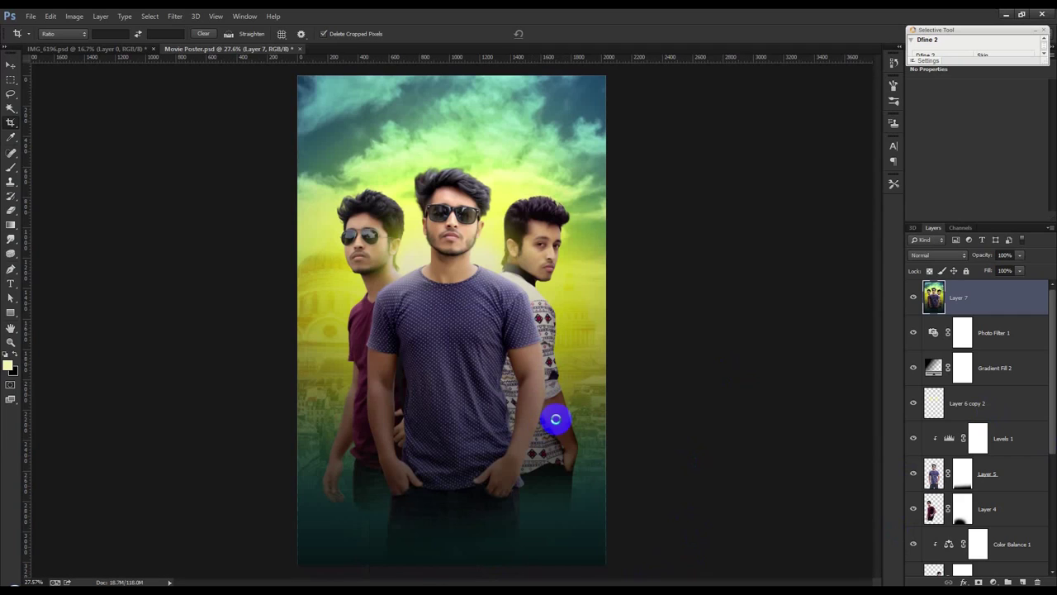
# Set the fire layer to Screen, enlarge it over the lower half, rotate about 32°.
pyautogui.click(536, 361)
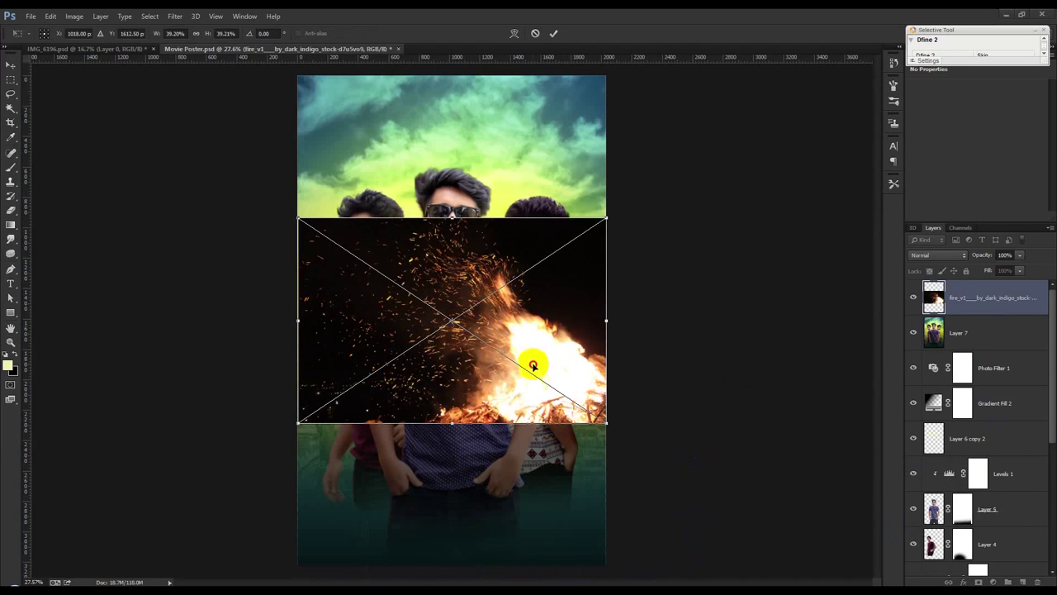
pyautogui.click(947, 259)
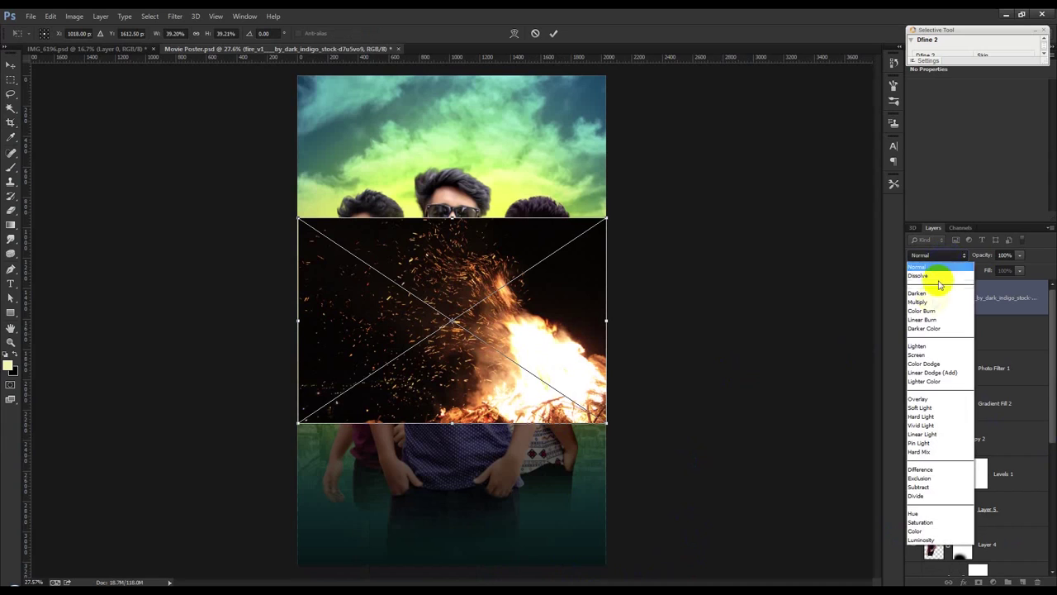
pyautogui.click(916, 354)
pyautogui.moveTo(525, 310); pyautogui.dragTo(594, 519)
pyautogui.moveTo(675, 428)
pyautogui.mouseDown()
pyautogui.moveTo(825, 356)
pyautogui.moveTo(781, 358)
pyautogui.moveTo(706, 309)
pyautogui.mouseUp()
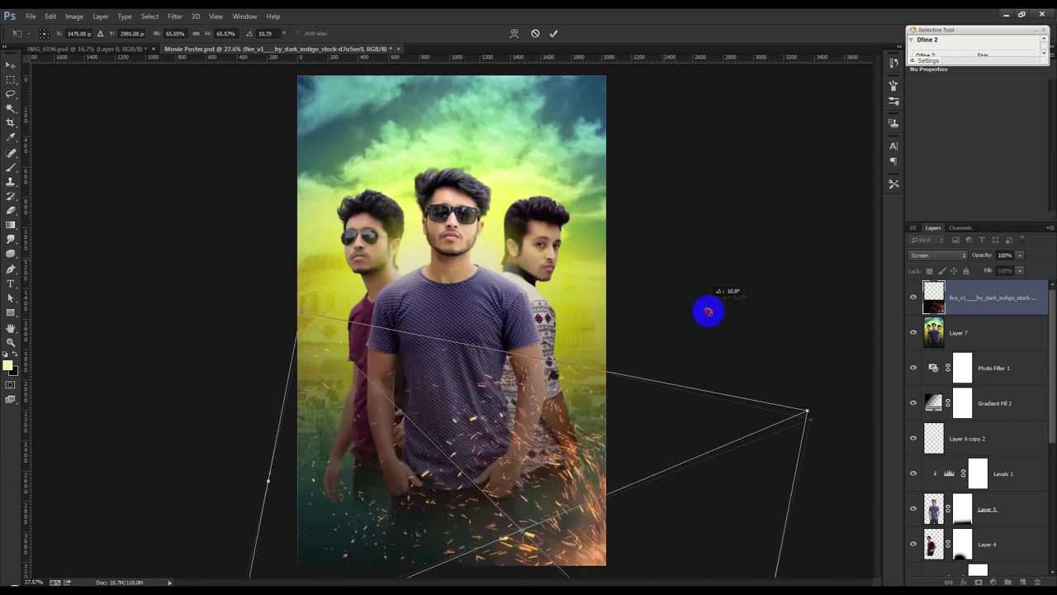
pyautogui.moveTo(501, 405); pyautogui.dragTo(637, 450)
pyautogui.moveTo(620, 325); pyautogui.dragTo(672, 355)
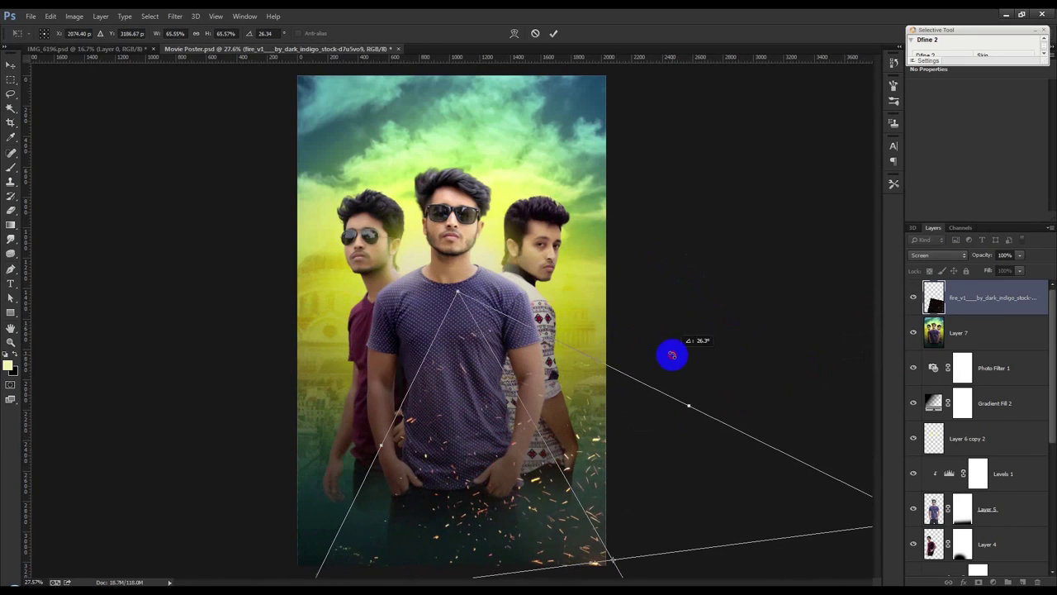
pyautogui.moveTo(576, 354); pyautogui.dragTo(663, 337)
pyautogui.moveTo(542, 397); pyautogui.dragTo(476, 440)
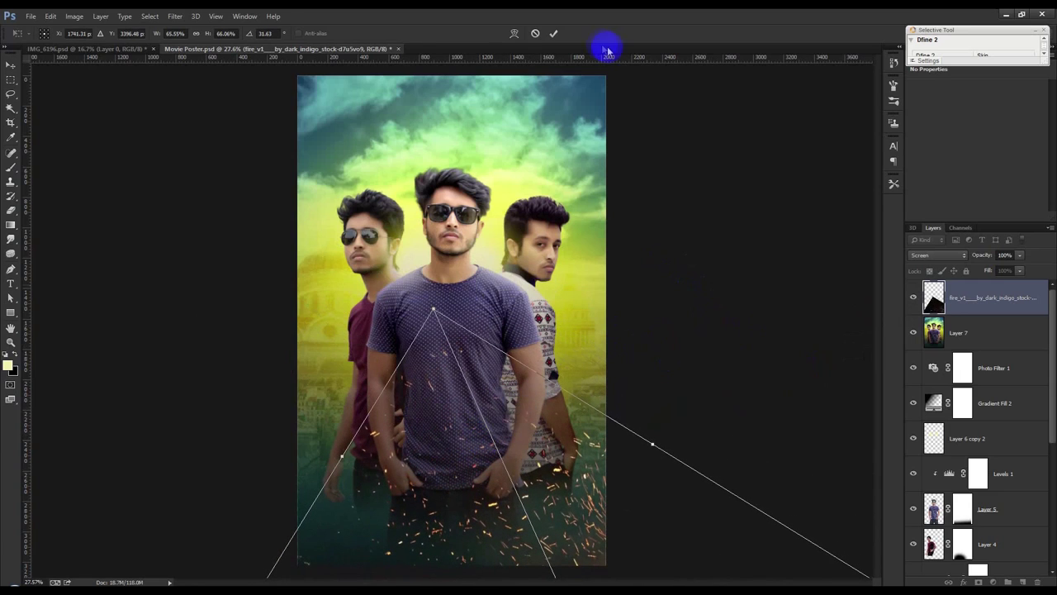
pyautogui.click(554, 34)
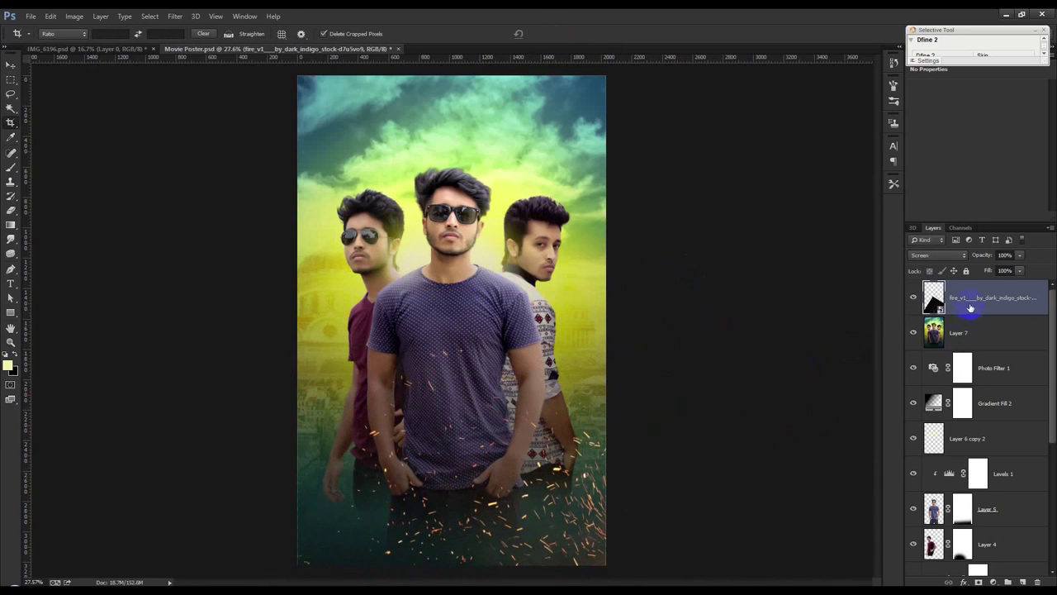
# Delete Layer 7 and move the fire layer below Layer 3, just above Layer 6.
pyautogui.click(963, 330)
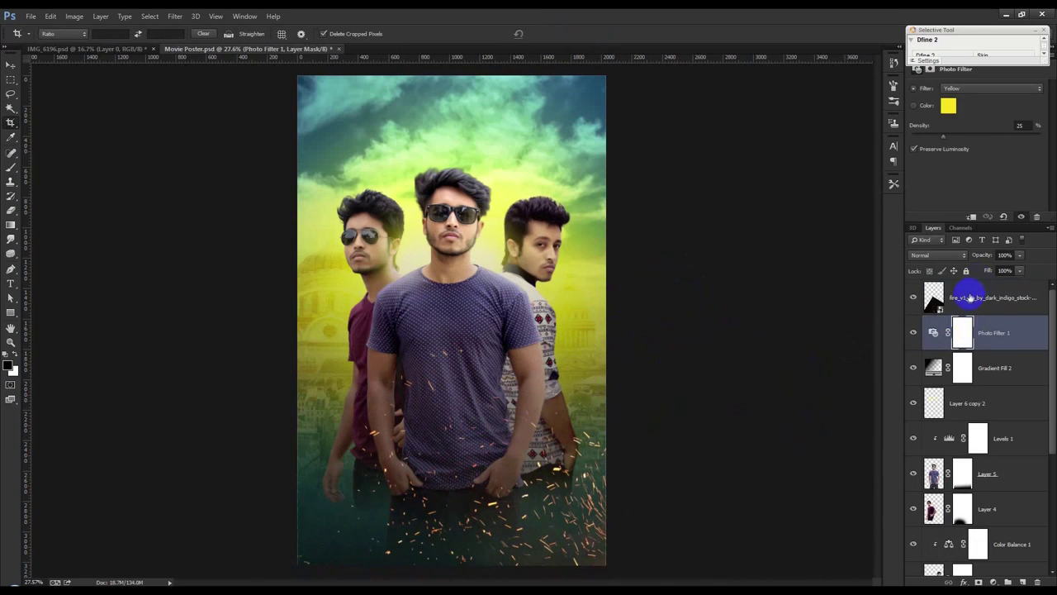
pyautogui.press('Delete')
pyautogui.moveTo(967, 296)
pyautogui.mouseDown()
pyautogui.moveTo(960, 450)
pyautogui.moveTo(975, 395)
pyautogui.mouseUp()
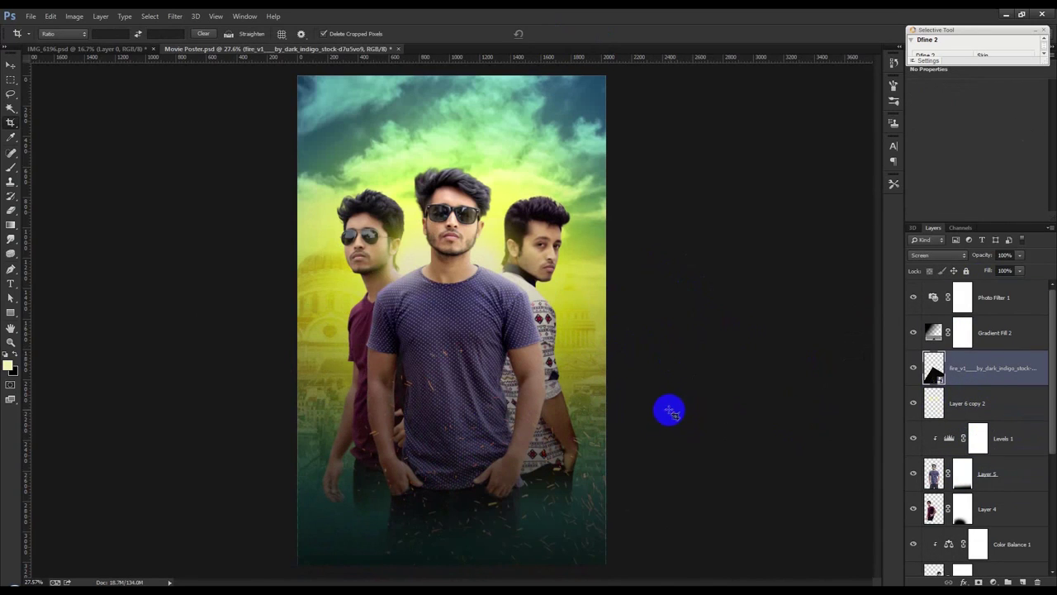
pyautogui.click(12, 60)
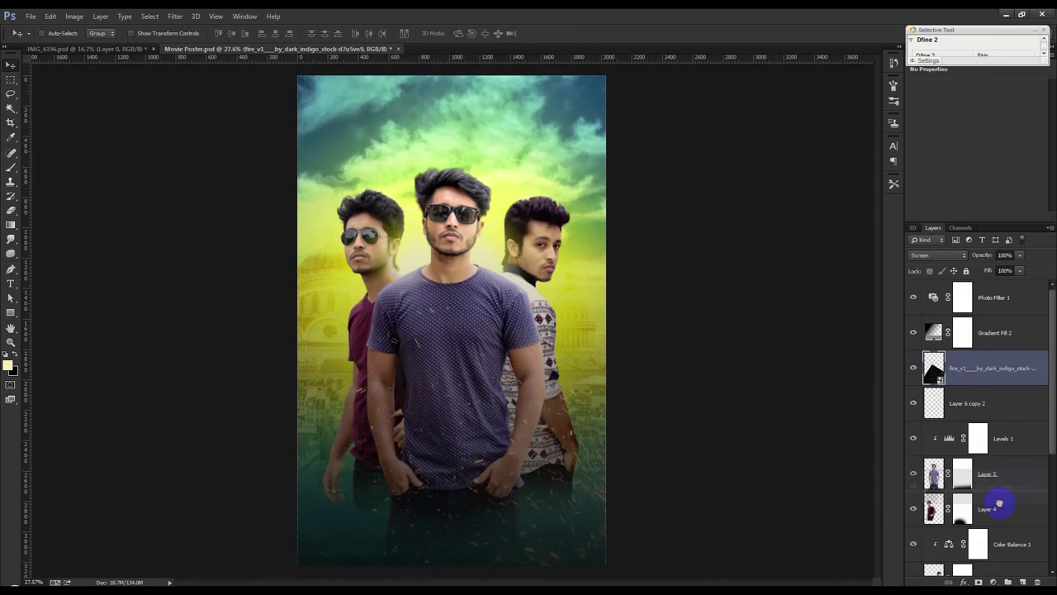
pyautogui.moveTo(1000, 504); pyautogui.dragTo(954, 487)
pyautogui.moveTo(707, 385)
pyautogui.mouseDown()
pyautogui.moveTo(745, 349)
pyautogui.moveTo(708, 377)
pyautogui.moveTo(703, 406)
pyautogui.moveTo(711, 469)
pyautogui.moveTo(736, 464)
pyautogui.mouseUp()
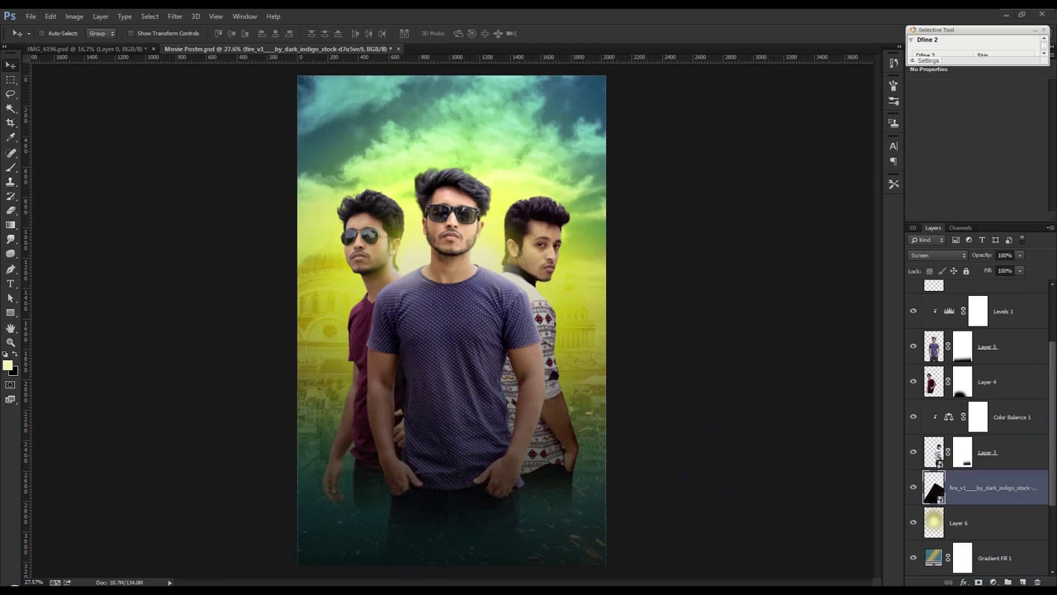
# Place the 16-025 fire image in Screen mode, enlarged to about 275% over the men.
pyautogui.moveTo(732, 319); pyautogui.dragTo(372, 296)
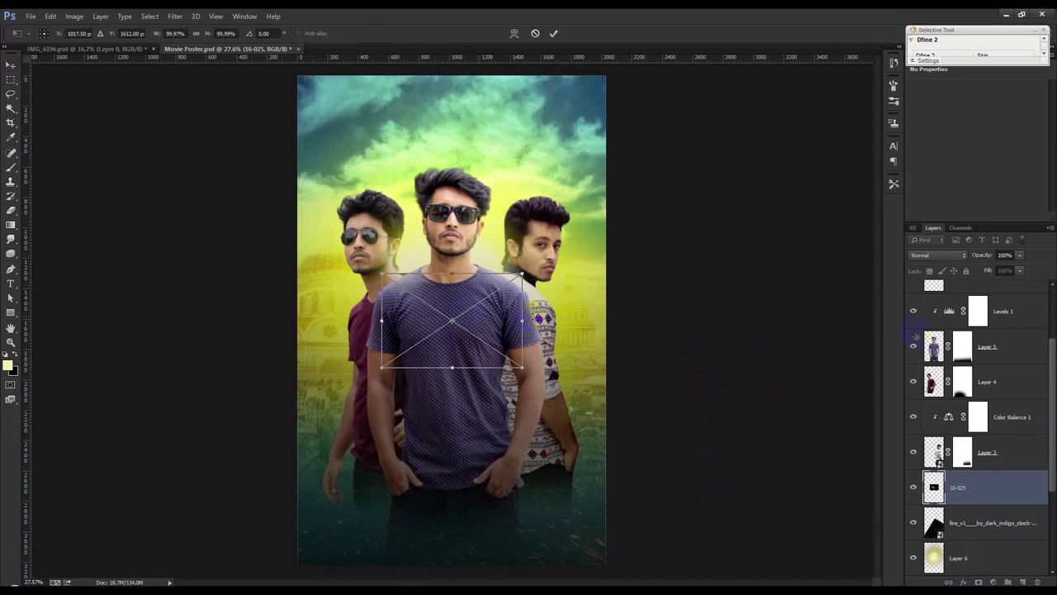
pyautogui.moveTo(503, 333); pyautogui.dragTo(526, 164)
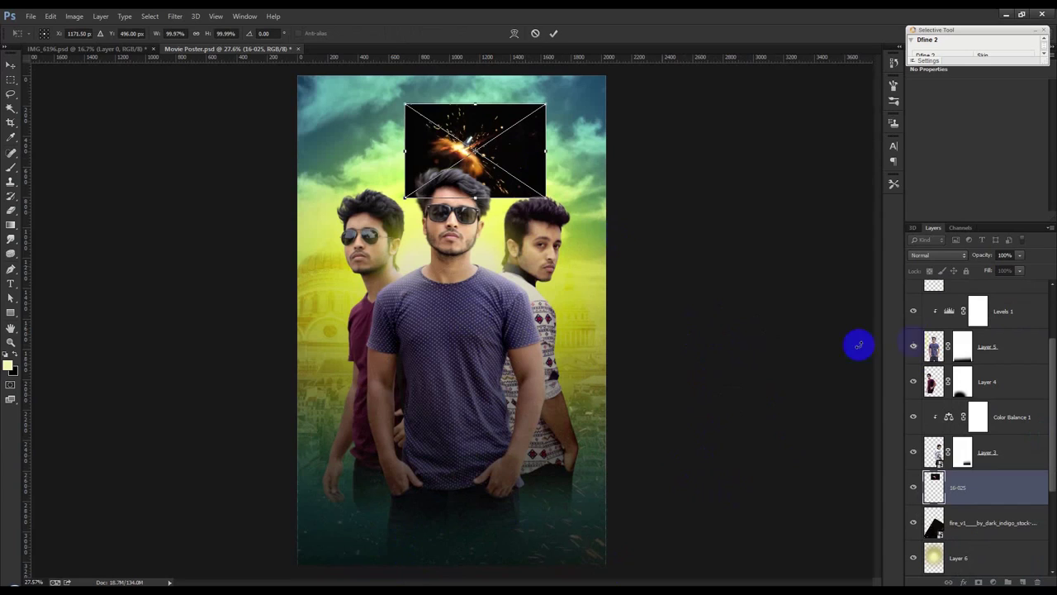
pyautogui.click(942, 255)
pyautogui.click(925, 349)
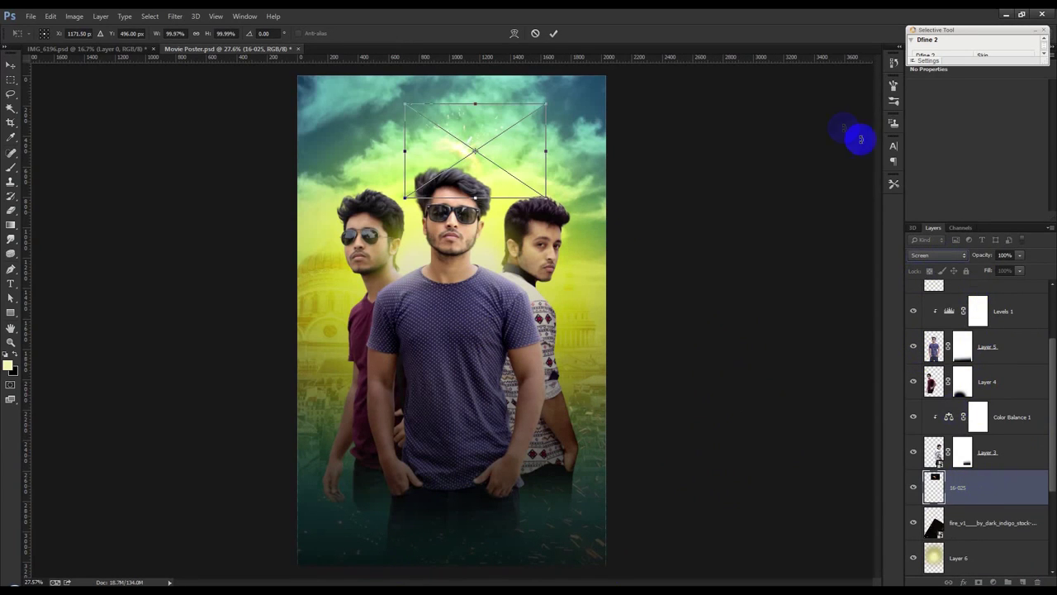
pyautogui.moveTo(544, 103); pyautogui.dragTo(718, 94)
pyautogui.moveTo(463, 405)
pyautogui.mouseDown()
pyautogui.moveTo(504, 302)
pyautogui.moveTo(644, 348)
pyautogui.mouseUp()
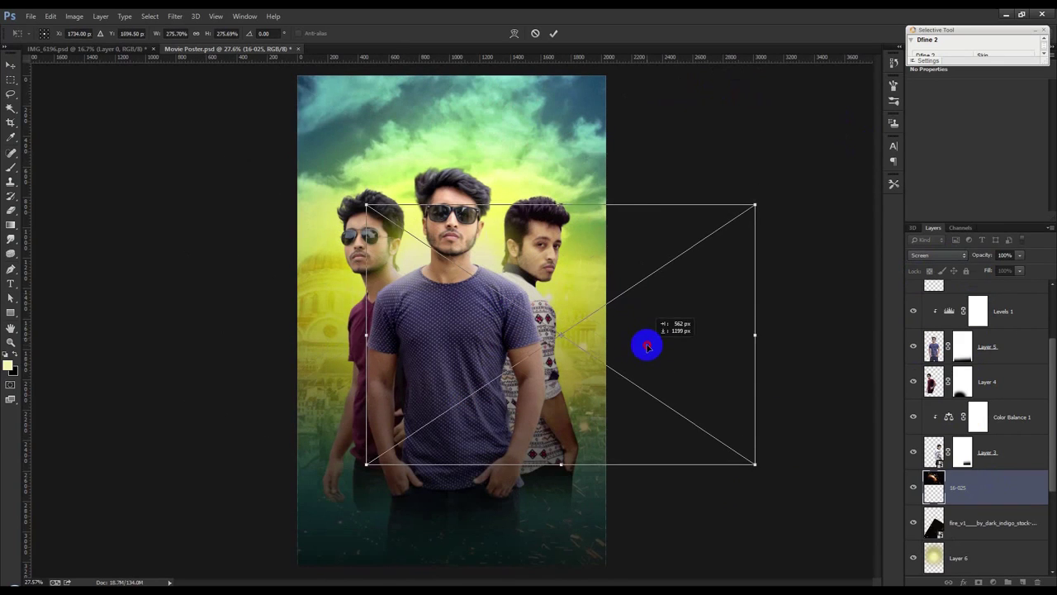
pyautogui.click(553, 33)
# Move the 16-025 layer just above Gradient Fill 2 and shift it lower-left.
pyautogui.moveTo(983, 487); pyautogui.dragTo(988, 318)
pyautogui.moveTo(468, 230); pyautogui.dragTo(552, 513)
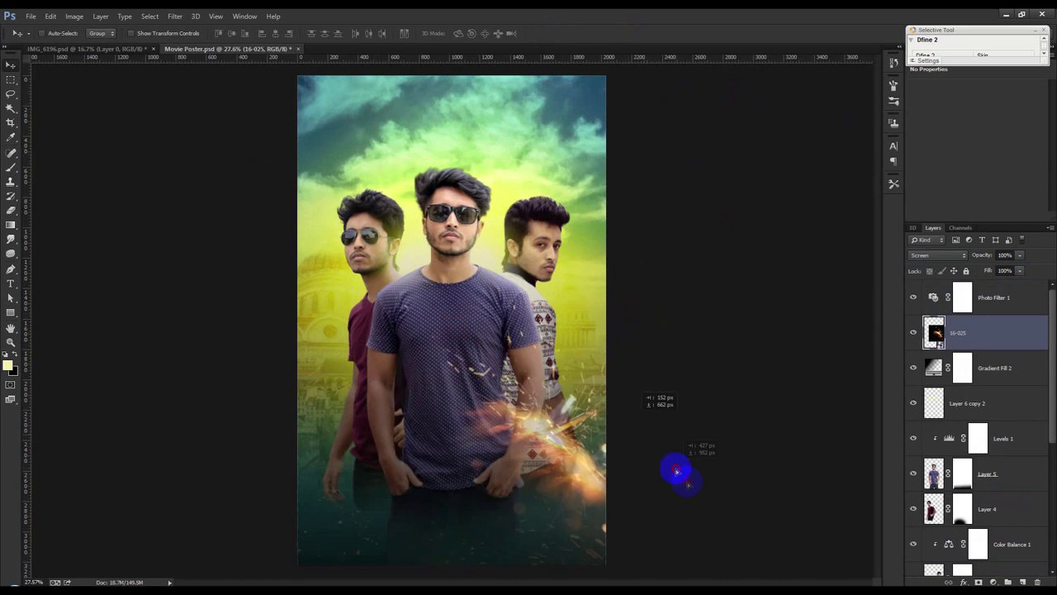
pyautogui.moveTo(553, 513); pyautogui.dragTo(444, 484)
# Scale 16-025 to about 657% and tilt it about 22° across the lower poster.
pyautogui.hotkey('ctrl', 't')
pyautogui.moveTo(574, 413); pyautogui.dragTo(803, 307)
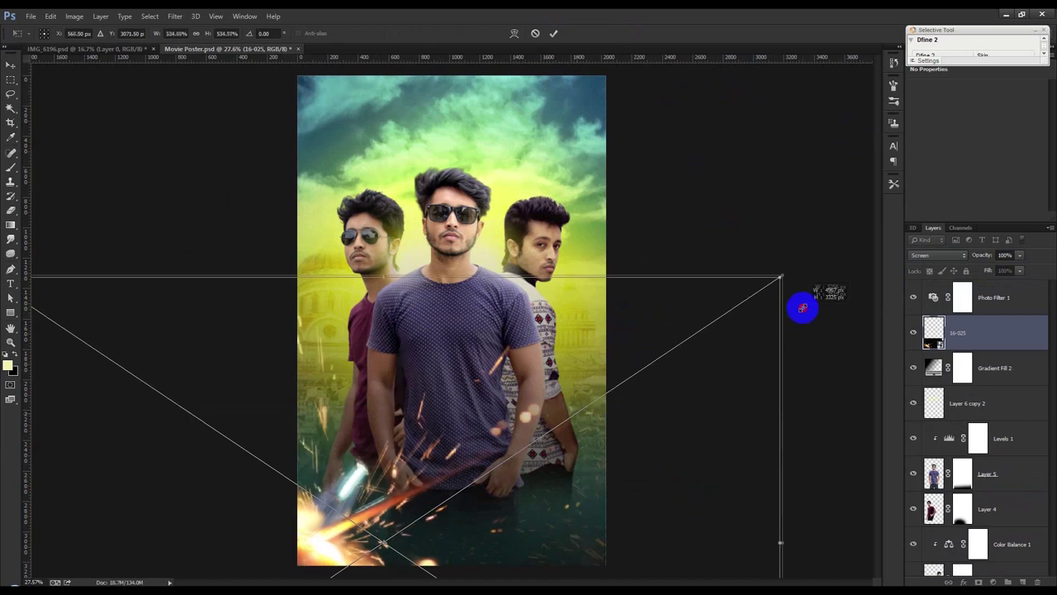
pyautogui.moveTo(624, 244)
pyautogui.mouseDown()
pyautogui.moveTo(731, 578)
pyautogui.moveTo(619, 359)
pyautogui.mouseUp()
pyautogui.moveTo(326, 343)
pyautogui.mouseDown()
pyautogui.moveTo(294, 465)
pyautogui.moveTo(299, 456)
pyautogui.mouseUp()
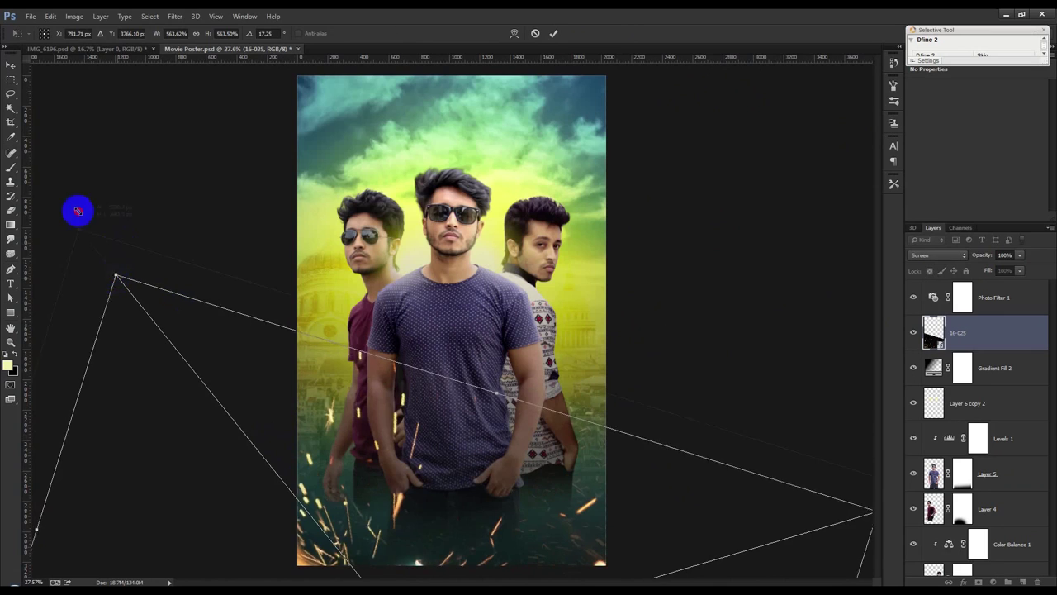
pyautogui.moveTo(118, 272); pyautogui.dragTo(66, 217)
pyautogui.moveTo(215, 231)
pyautogui.mouseDown()
pyautogui.moveTo(380, 263)
pyautogui.moveTo(333, 388)
pyautogui.mouseUp()
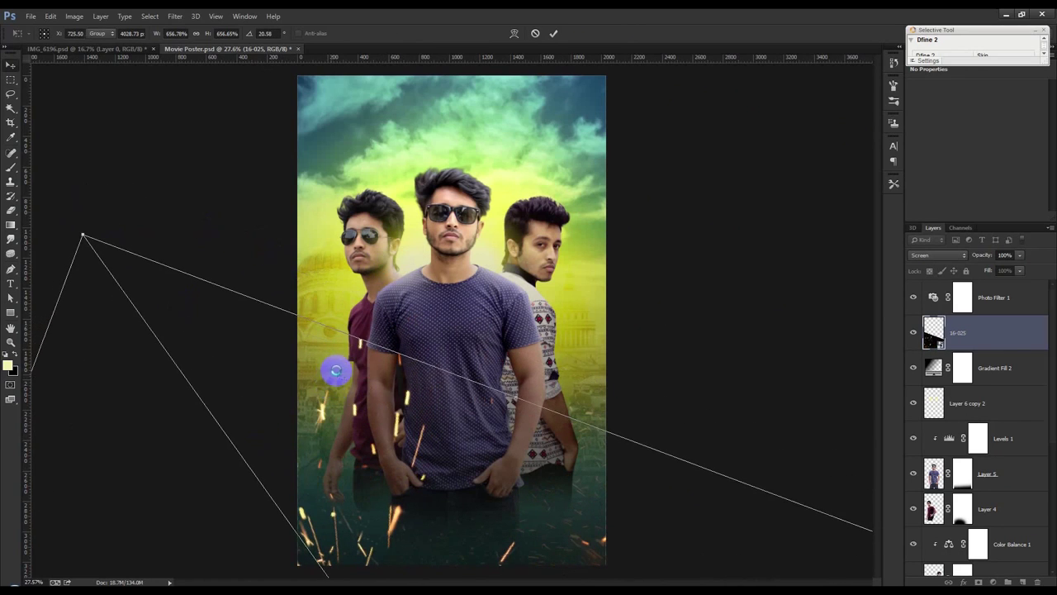
pyautogui.press('Return')
pyautogui.moveTo(382, 390); pyautogui.dragTo(401, 389)
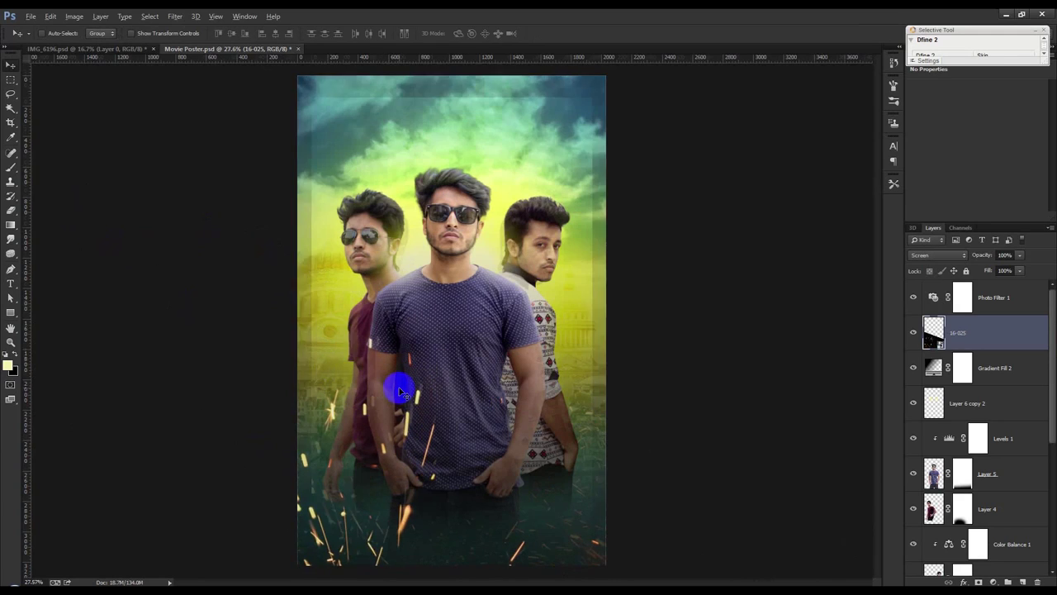
pyautogui.hotkey('ctrl', '0')
pyautogui.click(1018, 299)
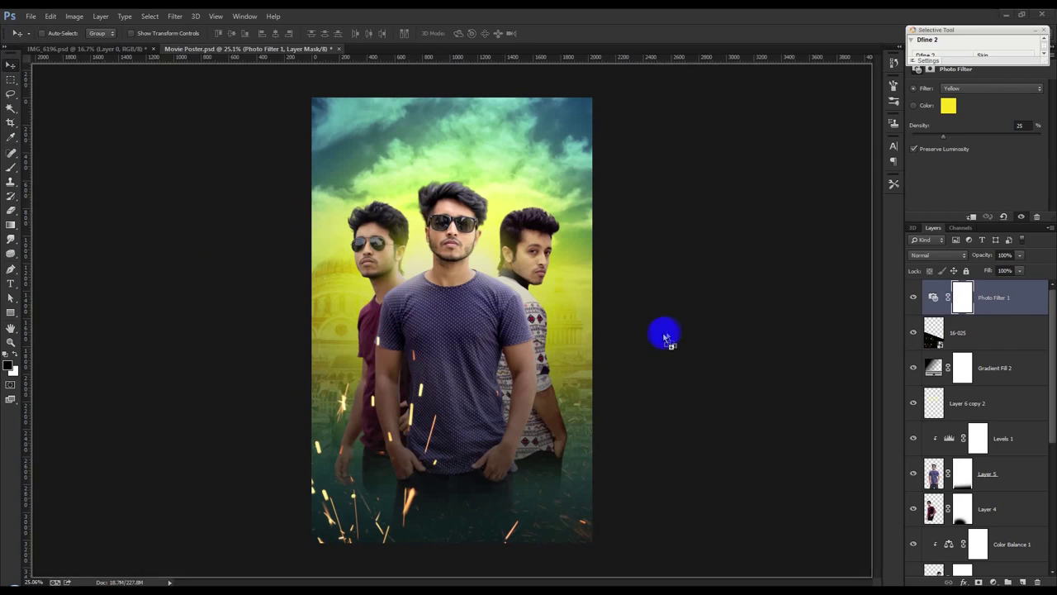
# Drop maxresdefault (5) onto the poster, enlarged to about 280% and tilted about -16°.
pyautogui.moveTo(665, 338); pyautogui.dragTo(438, 304)
pyautogui.moveTo(539, 370)
pyautogui.mouseDown()
pyautogui.moveTo(738, 396)
pyautogui.moveTo(609, 371)
pyautogui.moveTo(619, 490)
pyautogui.mouseUp()
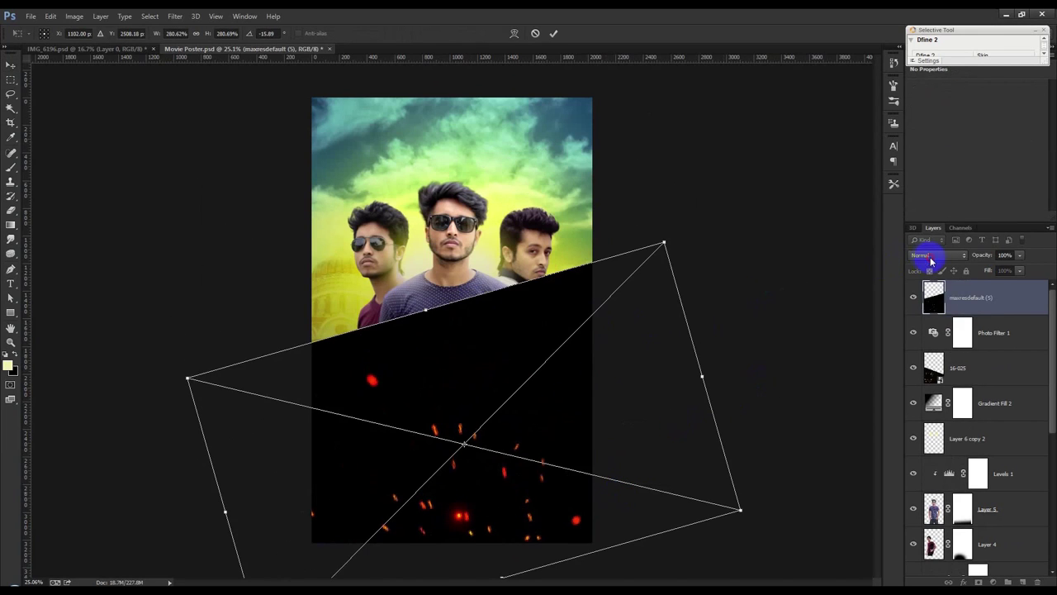
# Set maxresdefault (5) to Screen, stretch it leftward, and position the red embers.
pyautogui.click(931, 261)
pyautogui.click(916, 347)
pyautogui.moveTo(551, 330); pyautogui.dragTo(669, 296)
pyautogui.moveTo(305, 347); pyautogui.dragTo(113, 223)
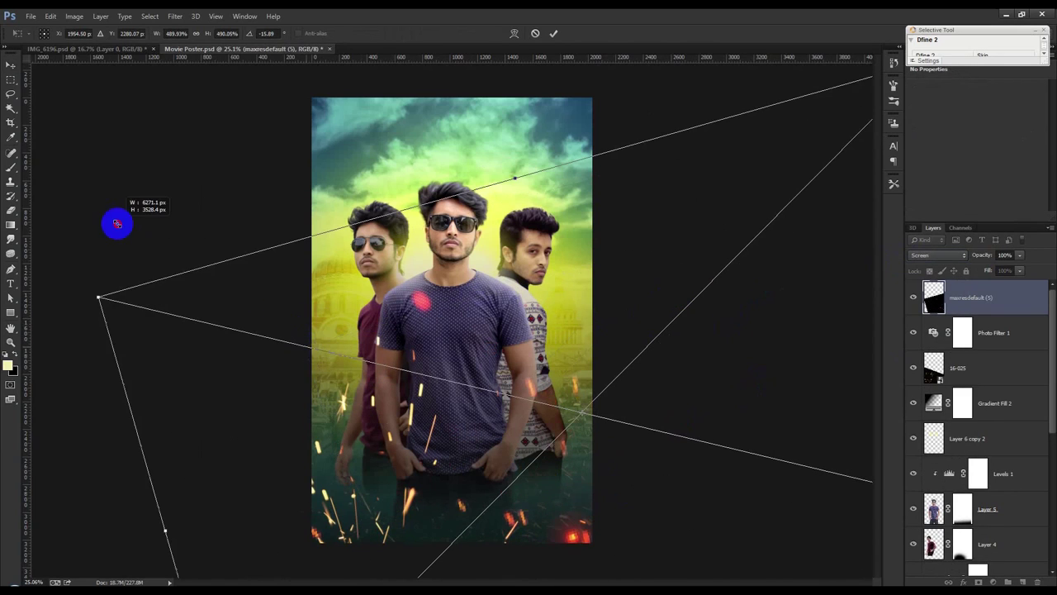
pyautogui.moveTo(463, 264); pyautogui.dragTo(452, 301)
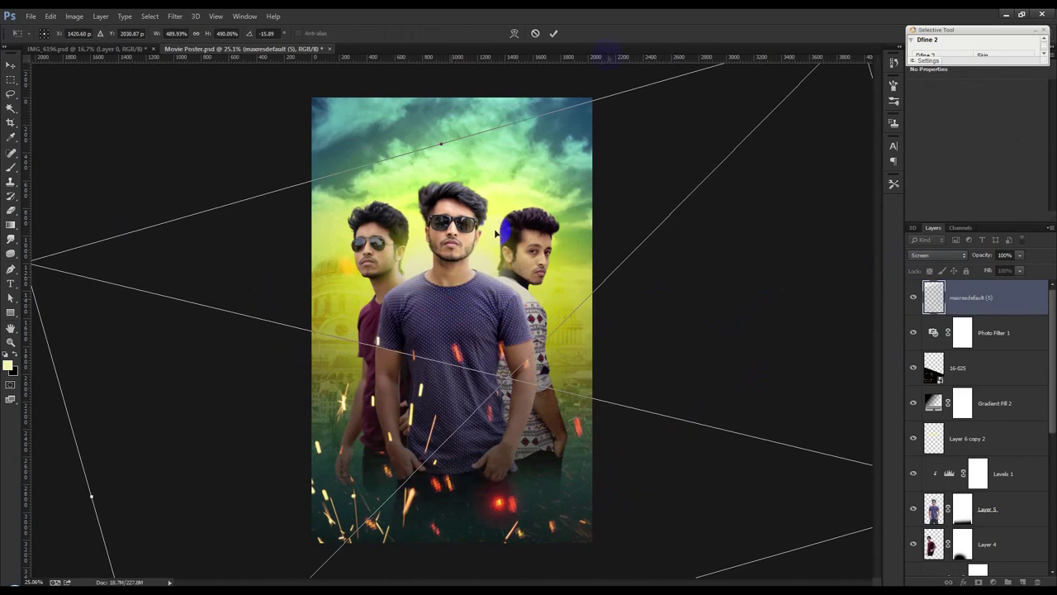
pyautogui.click(553, 33)
pyautogui.moveTo(559, 367)
pyautogui.mouseDown()
pyautogui.moveTo(625, 437)
pyautogui.moveTo(590, 418)
pyautogui.mouseUp()
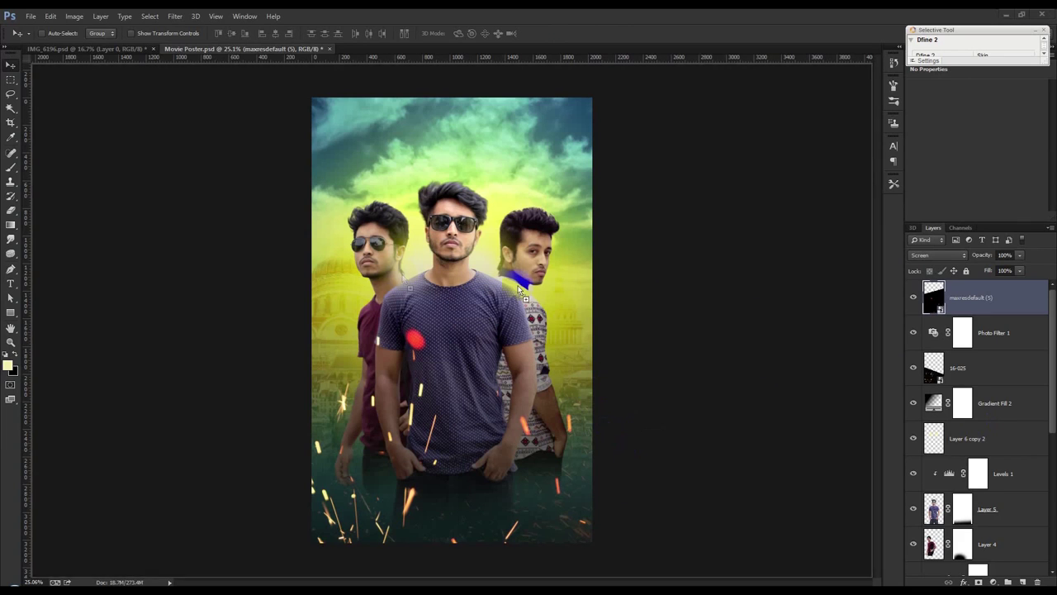
# Add a second maxresdefault in Screen mode, enlarged to about 233%, lower in the stack.
pyautogui.moveTo(524, 283); pyautogui.dragTo(413, 283)
pyautogui.click(938, 255)
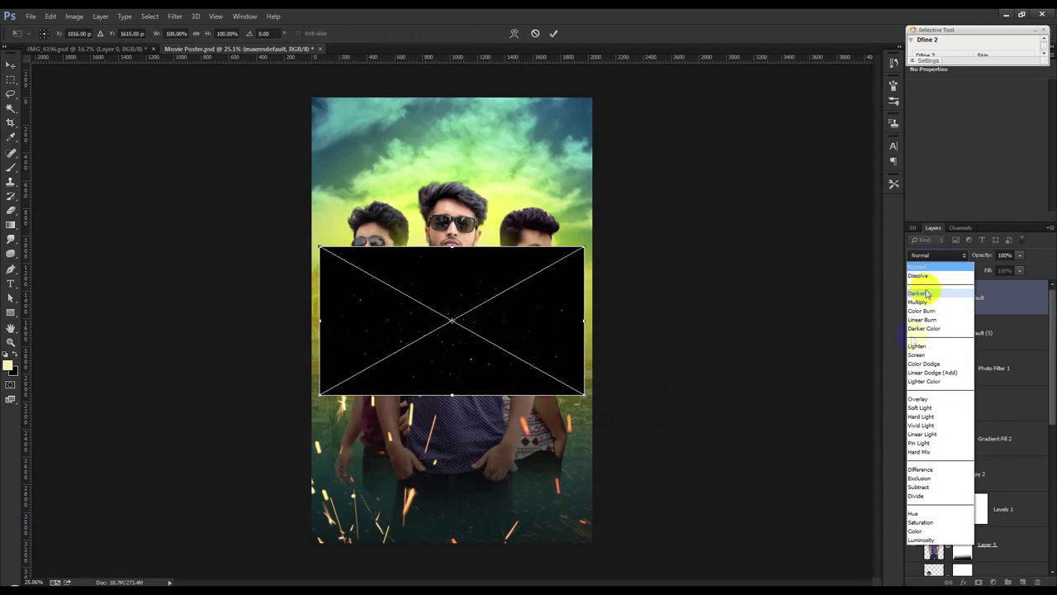
pyautogui.click(923, 337)
pyautogui.moveTo(584, 395); pyautogui.dragTo(638, 451)
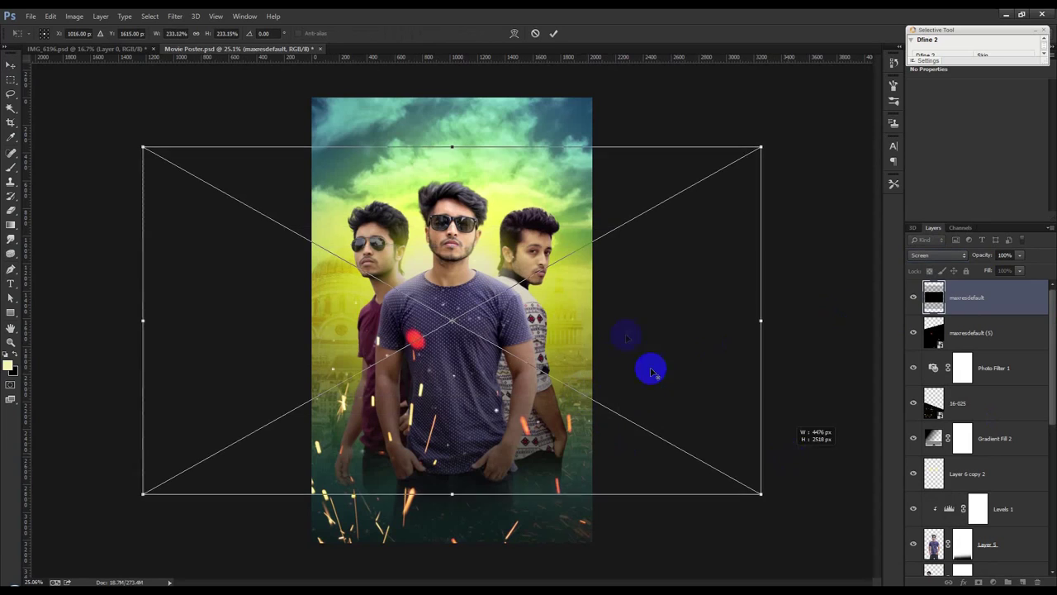
pyautogui.click(554, 33)
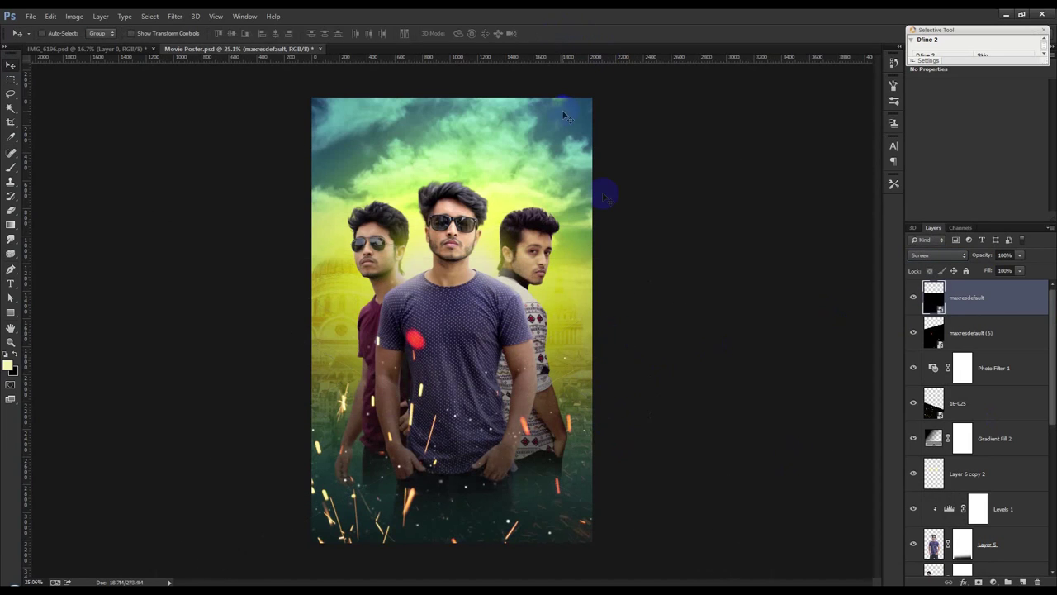
pyautogui.moveTo(995, 317); pyautogui.dragTo(970, 559)
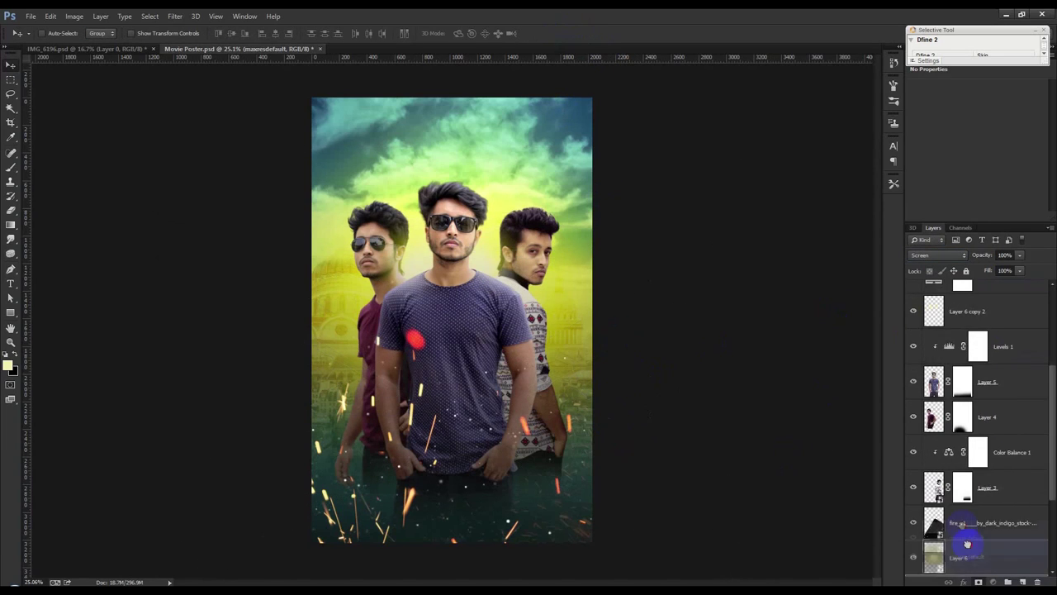
# Move maxresdefault below Layer 3, then duplicate 16-025 and place the copy above it.
pyautogui.moveTo(970, 560); pyautogui.dragTo(963, 505)
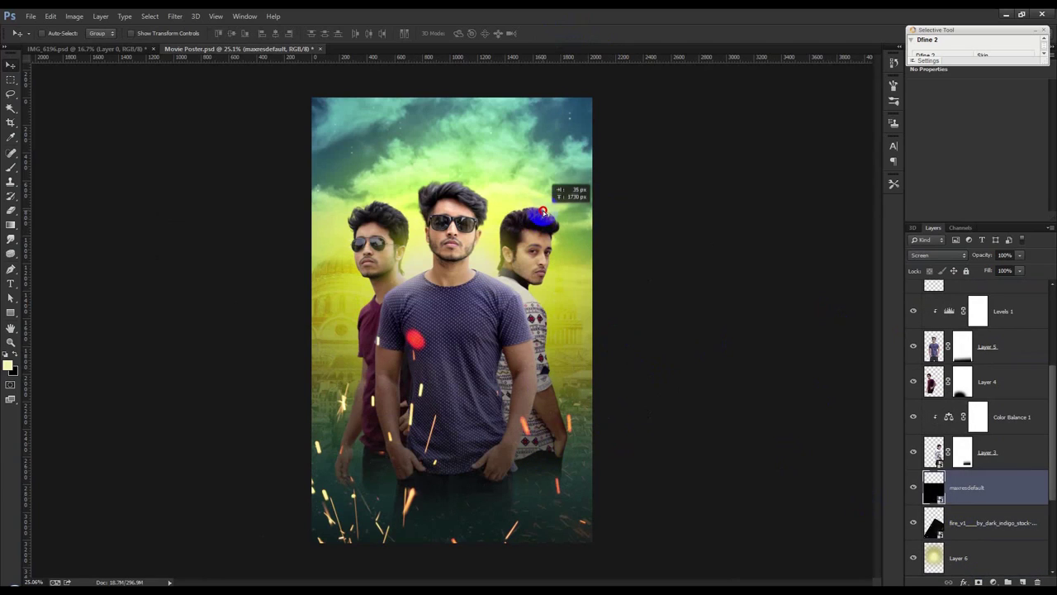
pyautogui.moveTo(545, 229)
pyautogui.mouseDown()
pyautogui.moveTo(550, 351)
pyautogui.moveTo(670, 281)
pyautogui.moveTo(909, 465)
pyautogui.mouseUp()
pyautogui.moveTo(991, 380); pyautogui.dragTo(967, 373)
pyautogui.moveTo(739, 441); pyautogui.dragTo(418, 430)
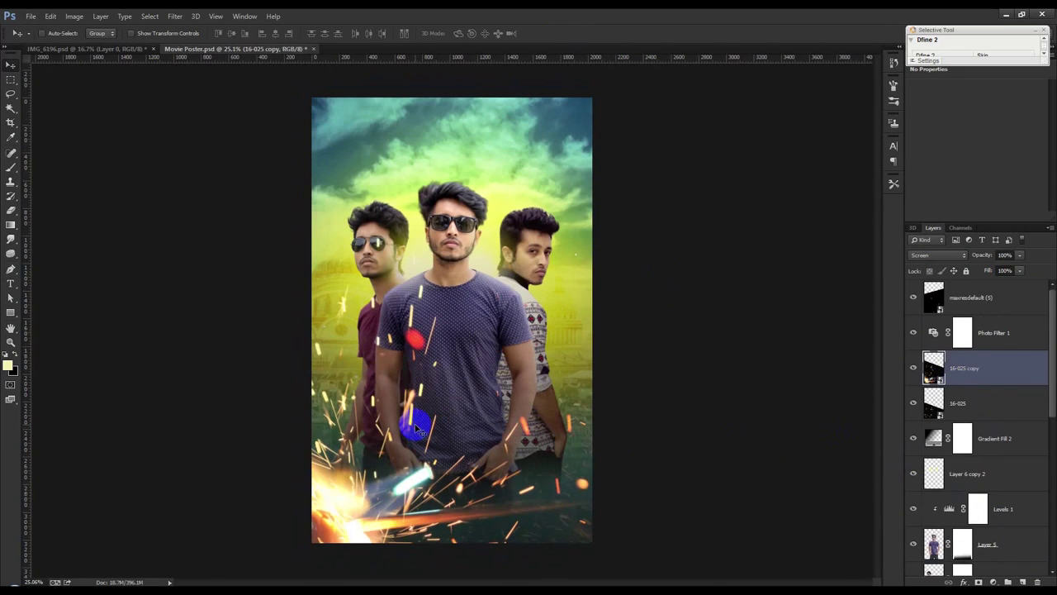
pyautogui.hotkey('ctrl', 't')
pyautogui.moveTo(685, 313)
pyautogui.mouseDown()
pyautogui.moveTo(397, 104)
pyautogui.moveTo(428, 105)
pyautogui.mouseUp()
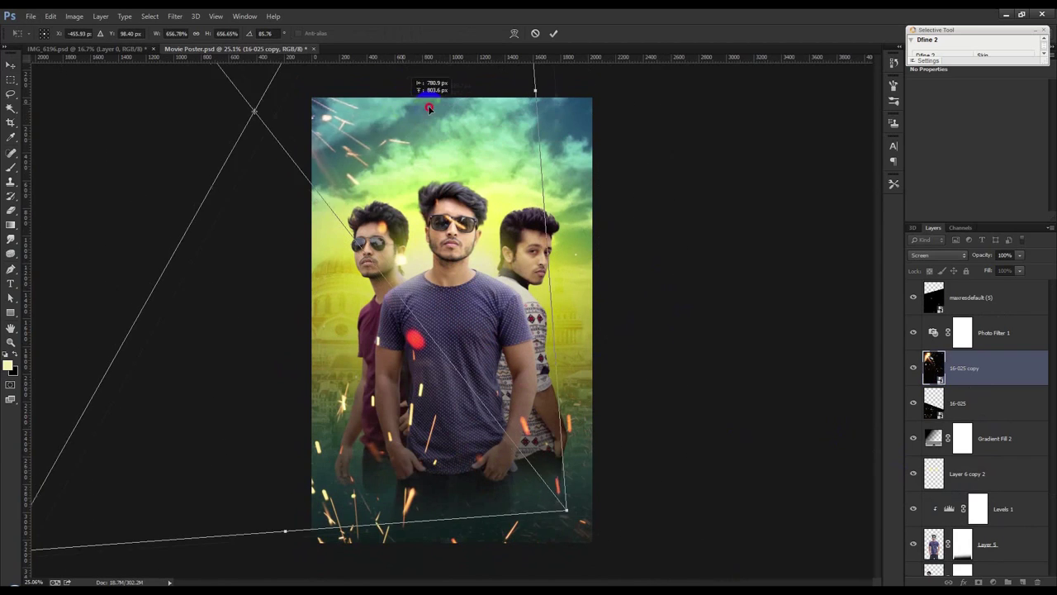
pyautogui.click(554, 33)
pyautogui.moveTo(933, 367)
pyautogui.mouseDown()
pyautogui.moveTo(1021, 564)
pyautogui.moveTo(1008, 503)
pyautogui.mouseUp()
pyautogui.moveTo(564, 382)
pyautogui.mouseDown()
pyautogui.moveTo(667, 343)
pyautogui.moveTo(654, 255)
pyautogui.moveTo(656, 279)
pyautogui.mouseUp()
# Resize 16-025 copy to about 305% and rotate it about 75° across the sky.
pyautogui.hotkey('ctrl', 't')
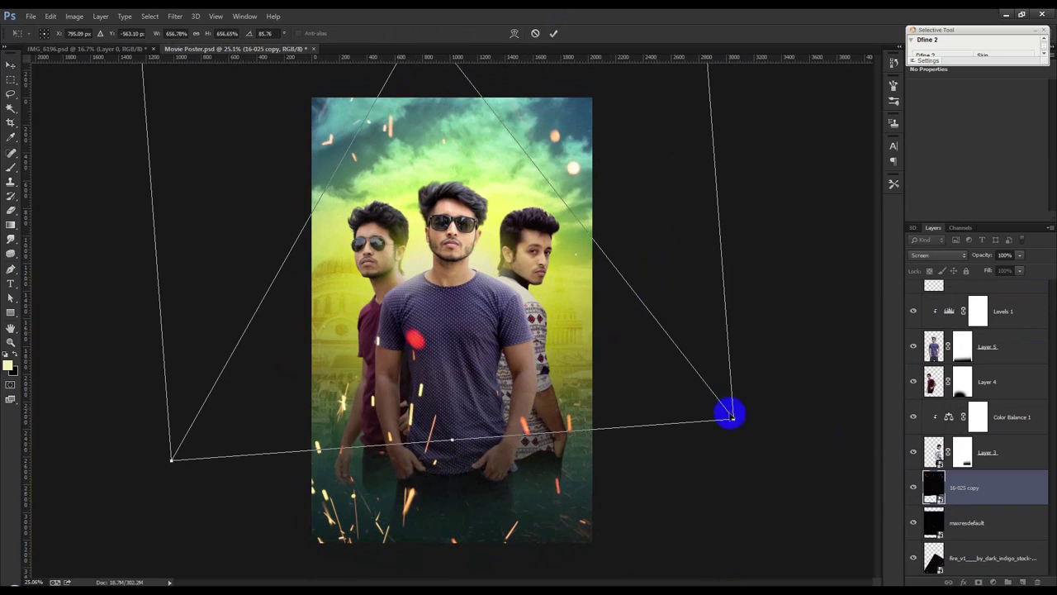
pyautogui.moveTo(730, 417); pyautogui.dragTo(613, 254)
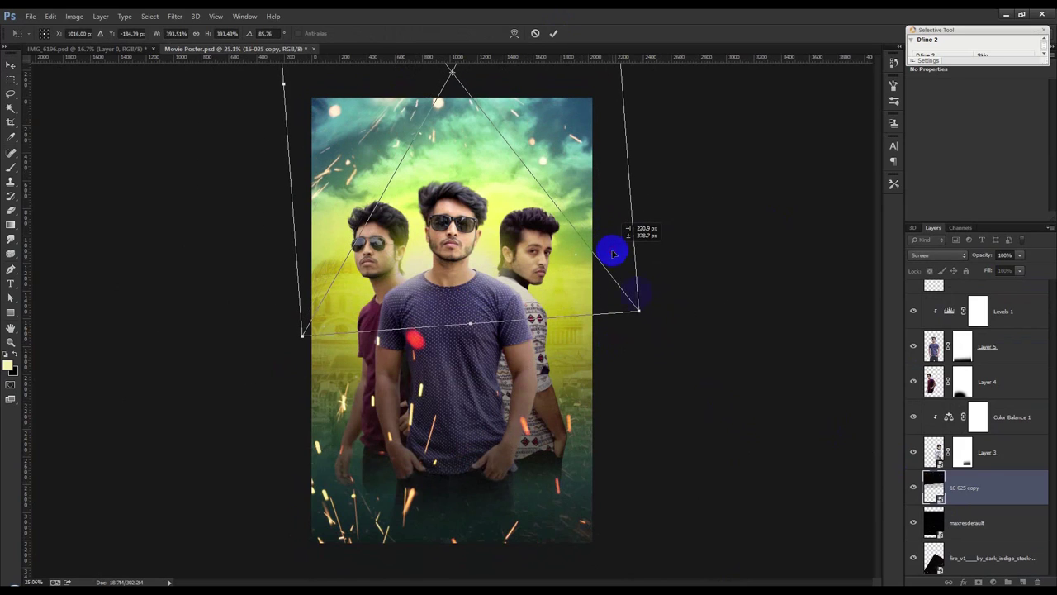
pyautogui.moveTo(632, 302)
pyautogui.mouseDown()
pyautogui.moveTo(578, 236)
pyautogui.moveTo(491, 248)
pyautogui.mouseUp()
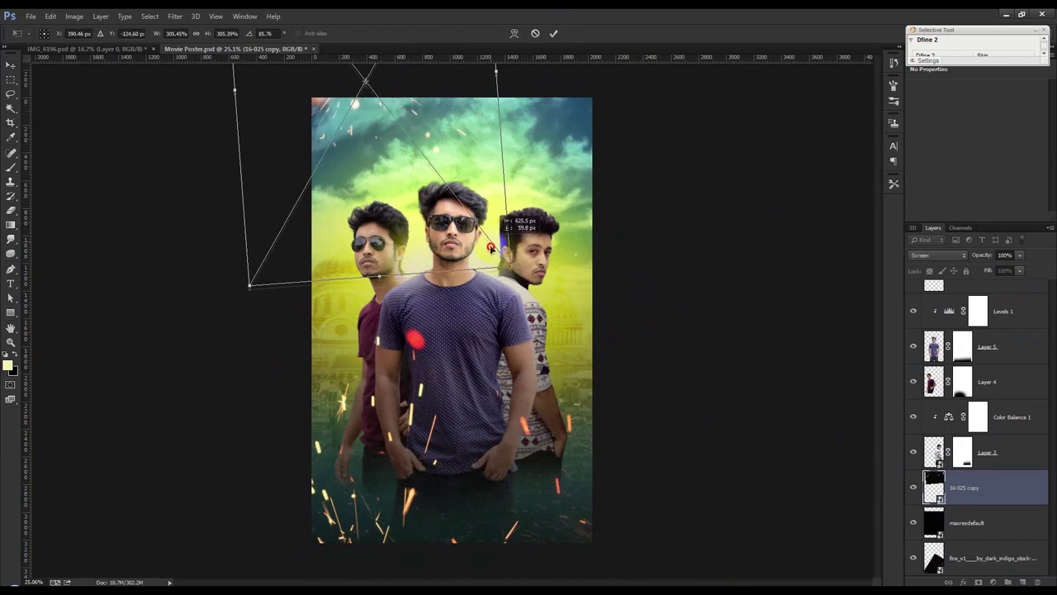
pyautogui.moveTo(614, 302)
pyautogui.mouseDown()
pyautogui.moveTo(574, 260)
pyautogui.moveTo(499, 234)
pyautogui.mouseUp()
pyautogui.click(555, 33)
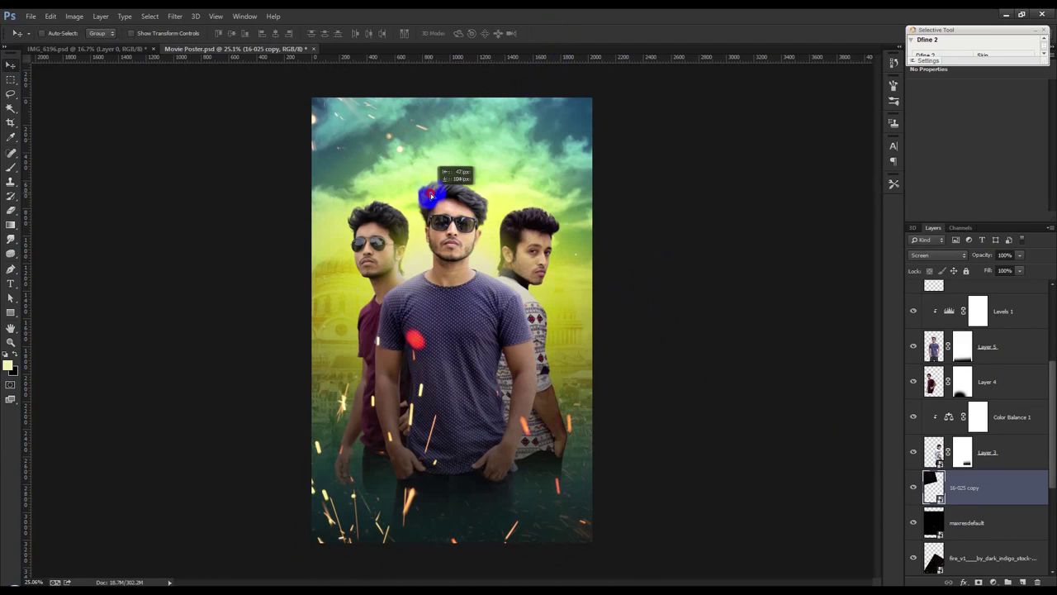
# Apply a small-radius Gaussian Blur to the 16-025 copy sparks layer.
pyautogui.click(177, 16)
pyautogui.click(366, 236)
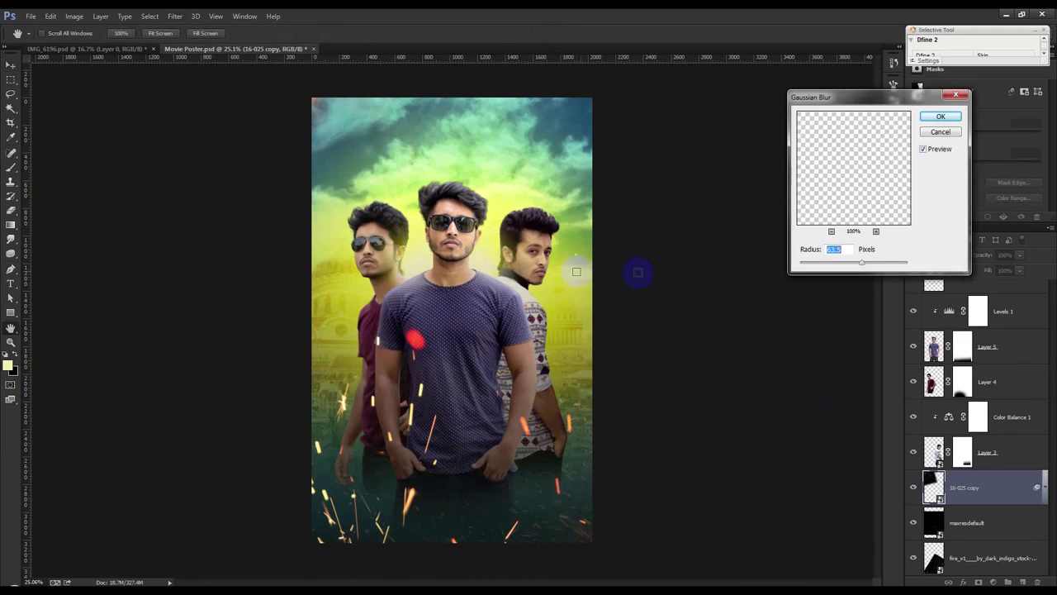
pyautogui.click(823, 263)
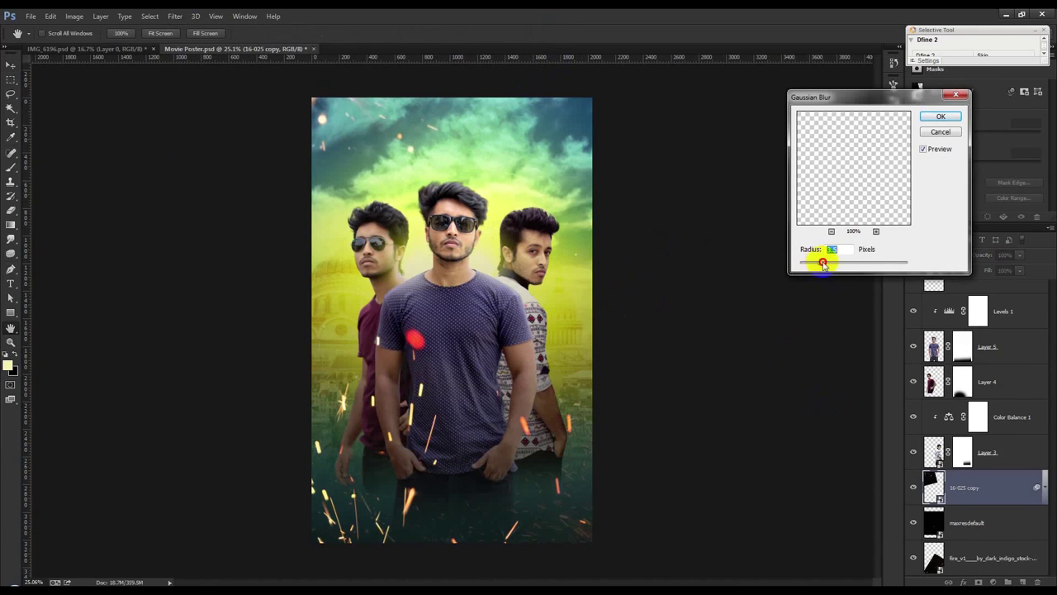
pyautogui.click(941, 117)
# Apply a slight Gaussian Blur to the original 16-025 sparks layer.
pyautogui.scroll(2, 991, 471)
pyautogui.scroll(2, 987, 413)
pyautogui.click(975, 347)
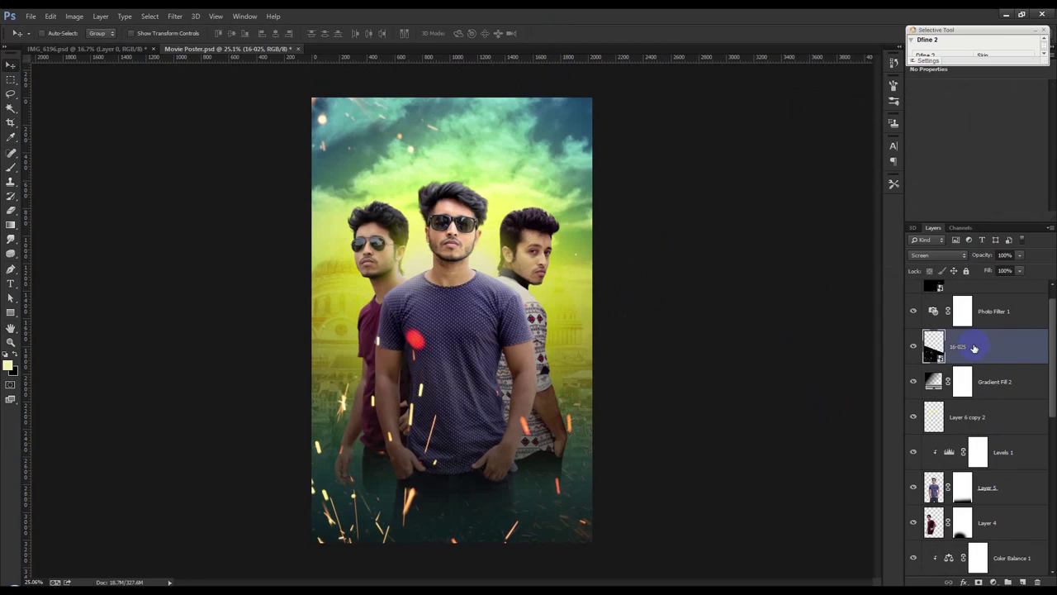
pyautogui.click(176, 17)
pyautogui.click(830, 264)
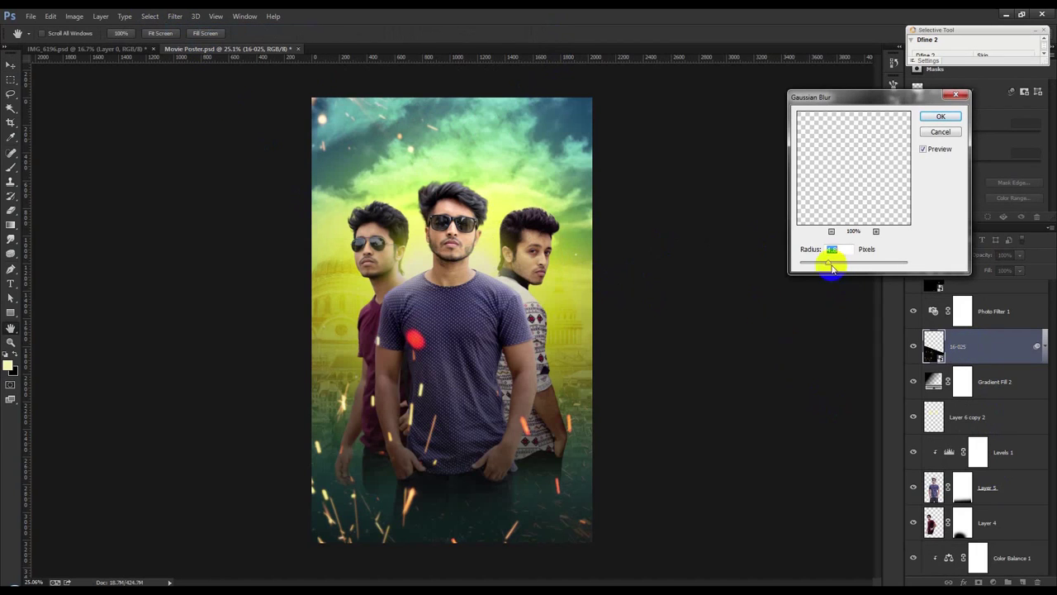
pyautogui.moveTo(844, 266); pyautogui.dragTo(847, 265)
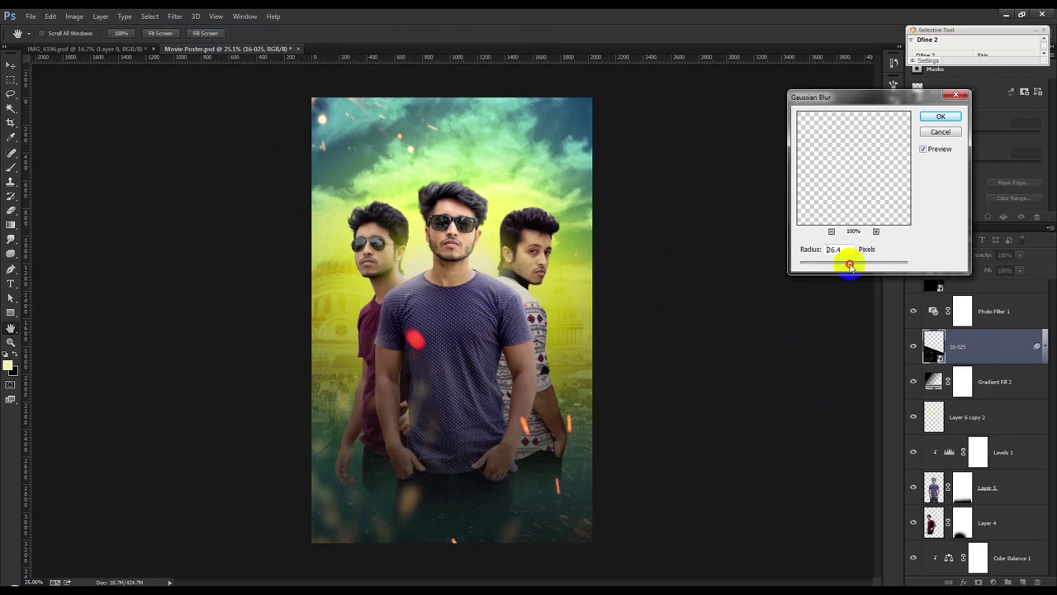
pyautogui.moveTo(848, 267); pyautogui.dragTo(822, 263)
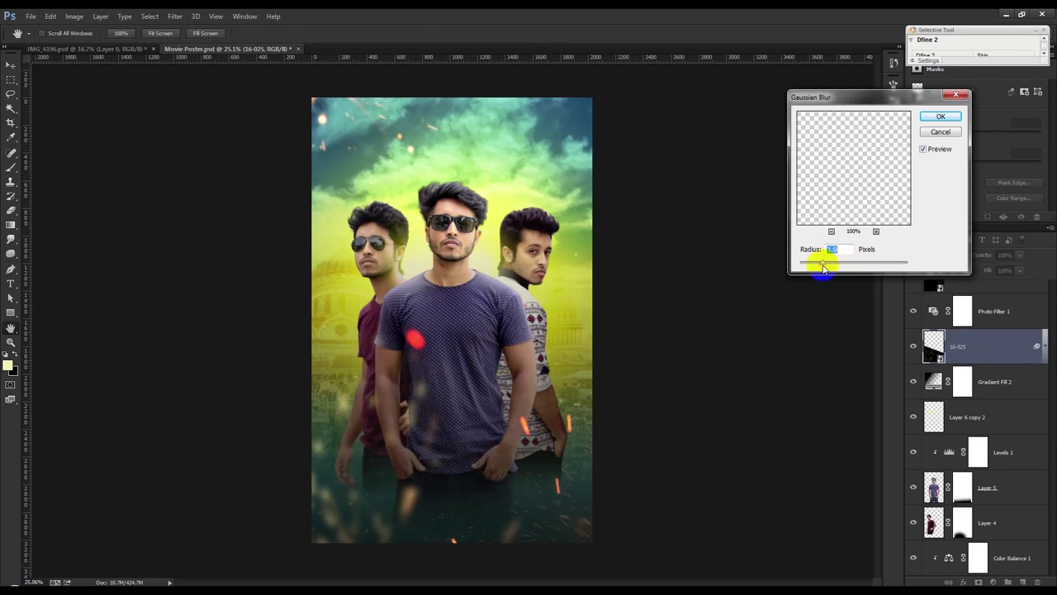
pyautogui.click(940, 117)
pyautogui.rightClick(999, 347)
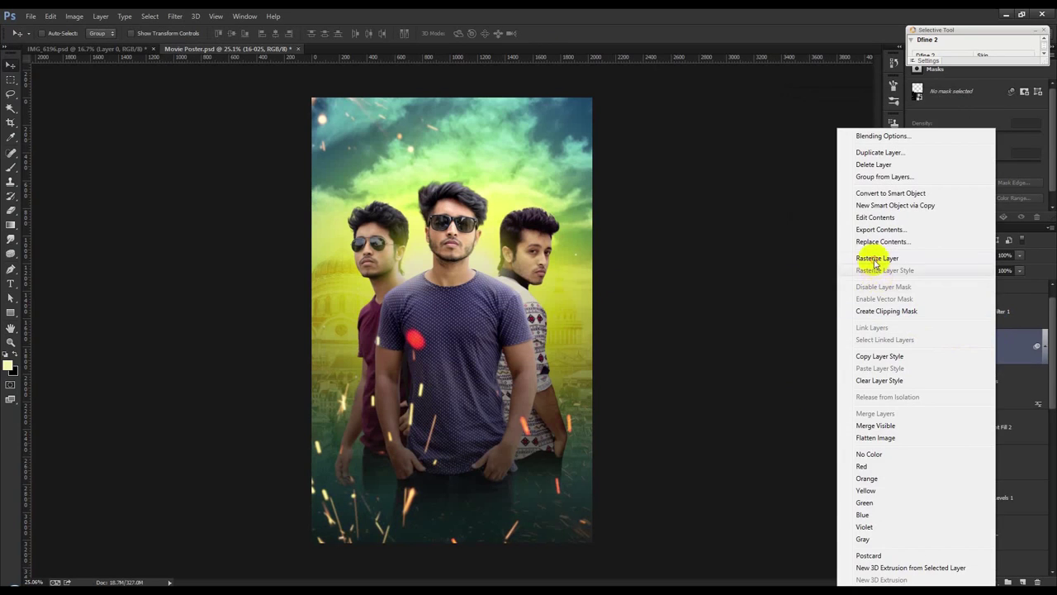
# Rasterize 16-025 and lower its Hue/Saturation hue toward red.
pyautogui.click(862, 253)
pyautogui.click(75, 16)
pyautogui.moveTo(91, 45)
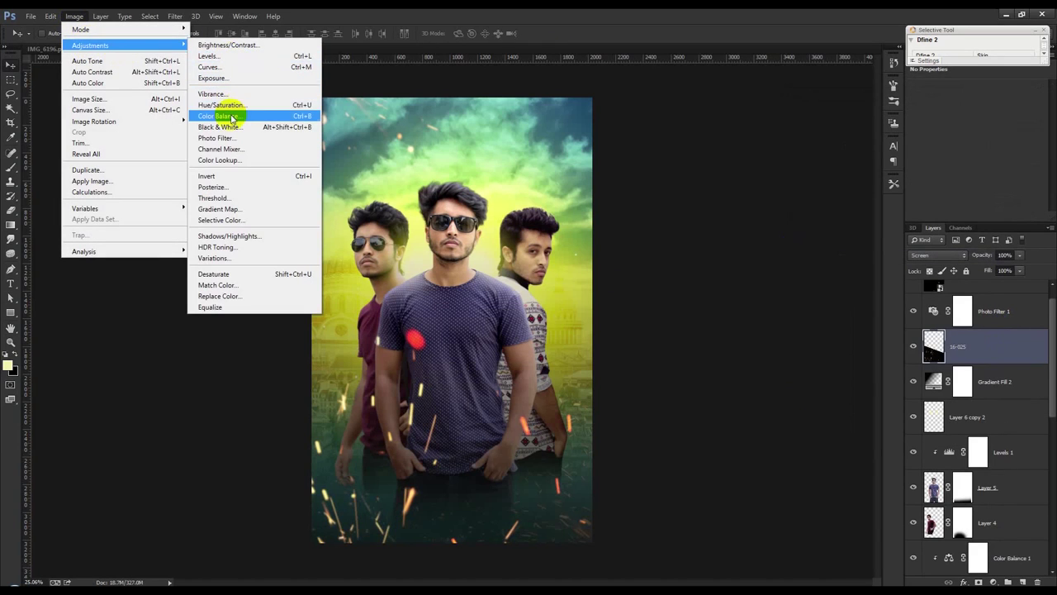
pyautogui.click(232, 106)
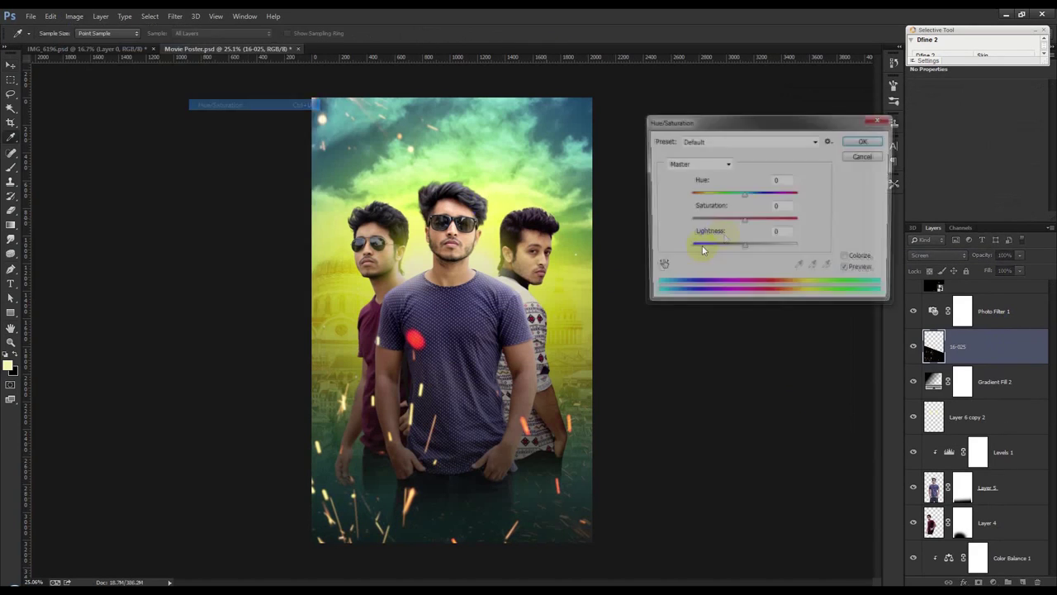
pyautogui.moveTo(742, 198); pyautogui.dragTo(724, 199)
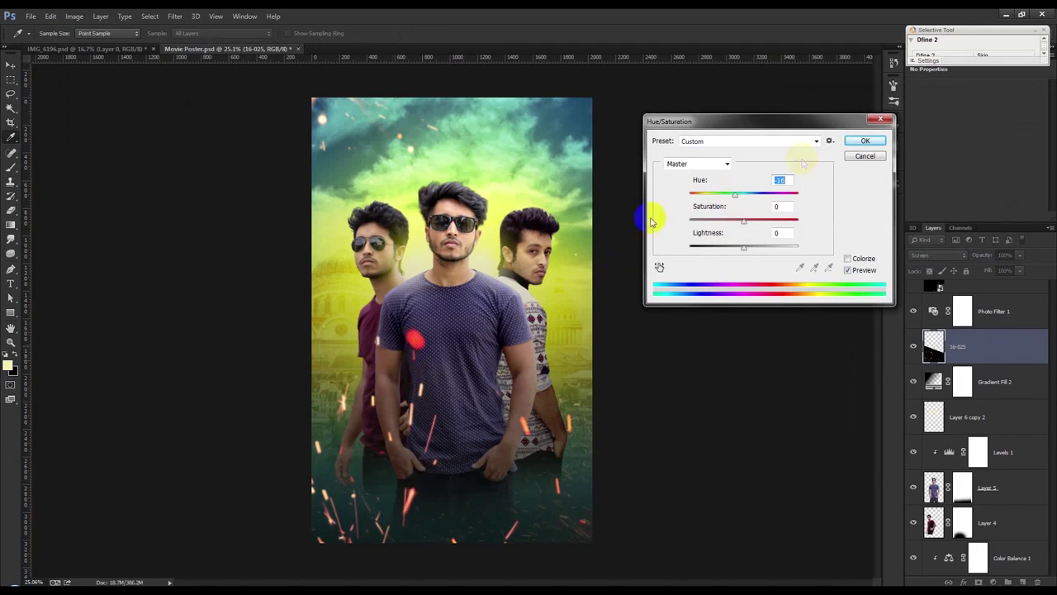
pyautogui.click(864, 141)
pyautogui.scroll(-3, 973, 458)
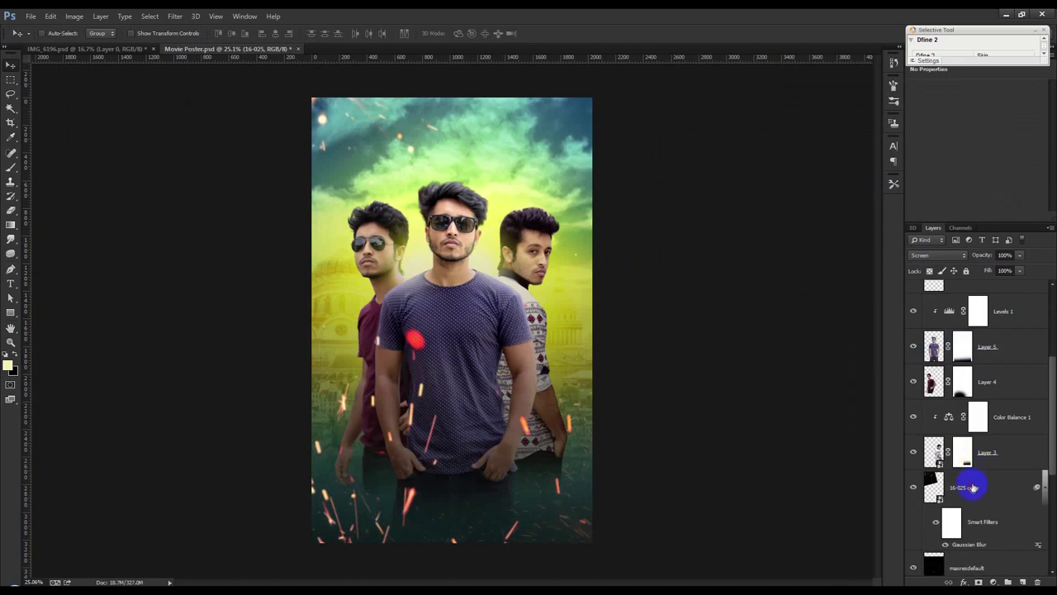
# Rasterize 16-025 copy and set its Hue to -26.
pyautogui.click(972, 484)
pyautogui.rightClick(981, 496)
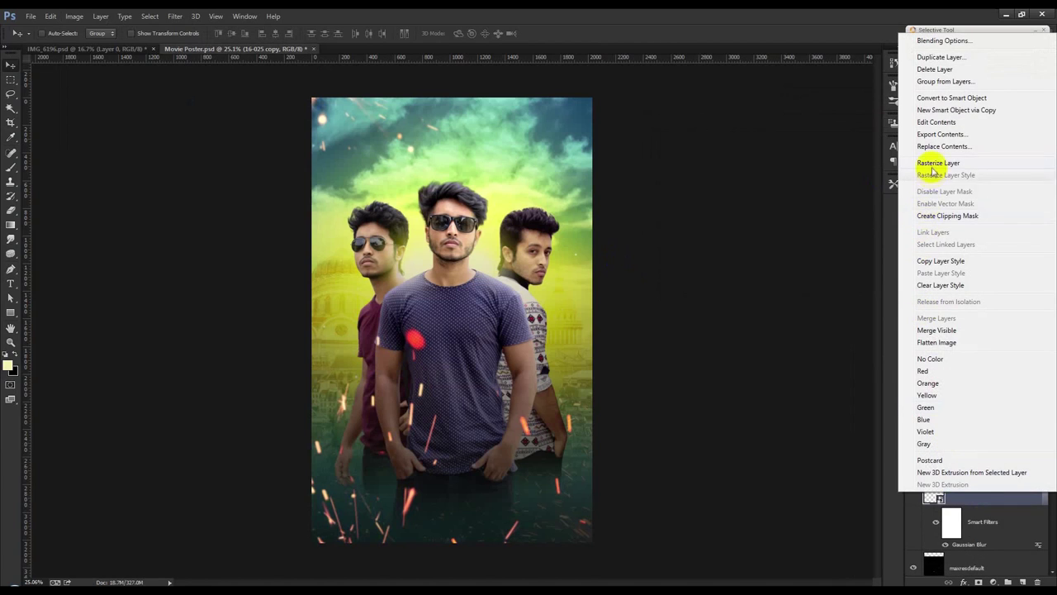
pyautogui.click(927, 166)
pyautogui.click(72, 17)
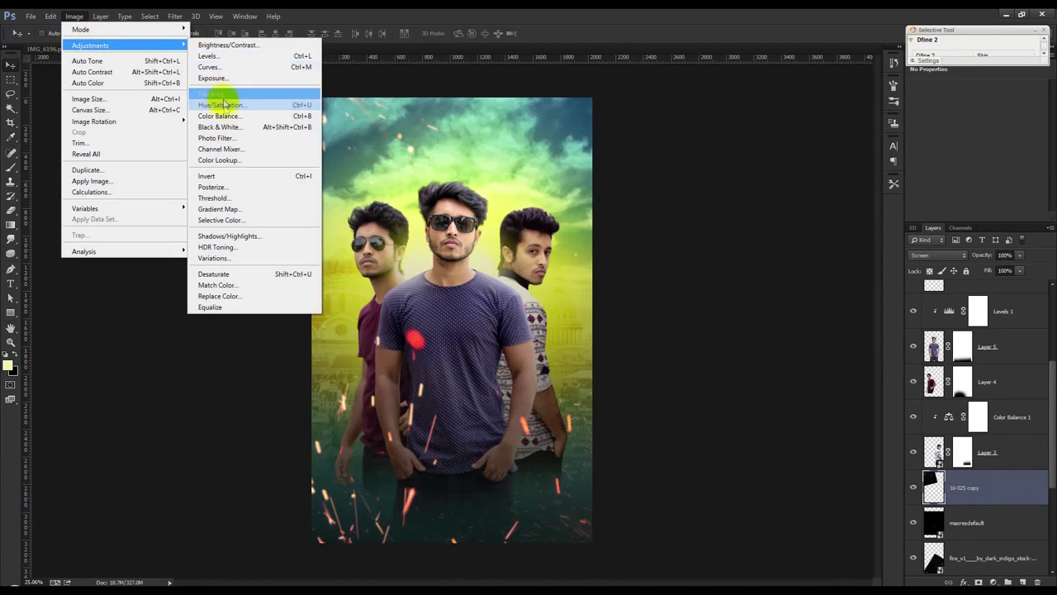
pyautogui.click(220, 105)
pyautogui.moveTo(742, 198); pyautogui.dragTo(738, 198)
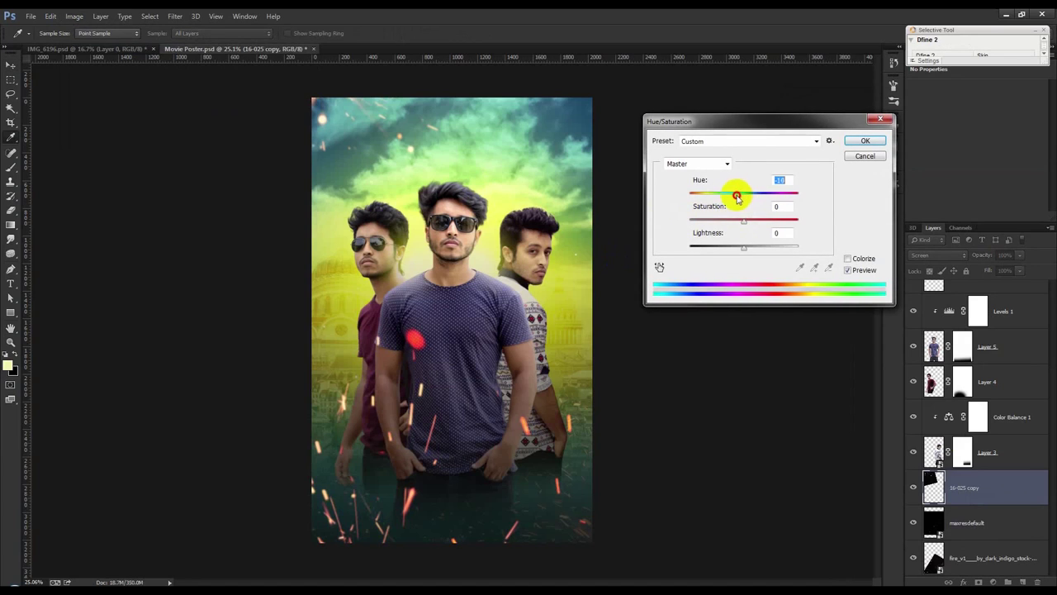
pyautogui.click(865, 142)
pyautogui.scroll(5, 983, 463)
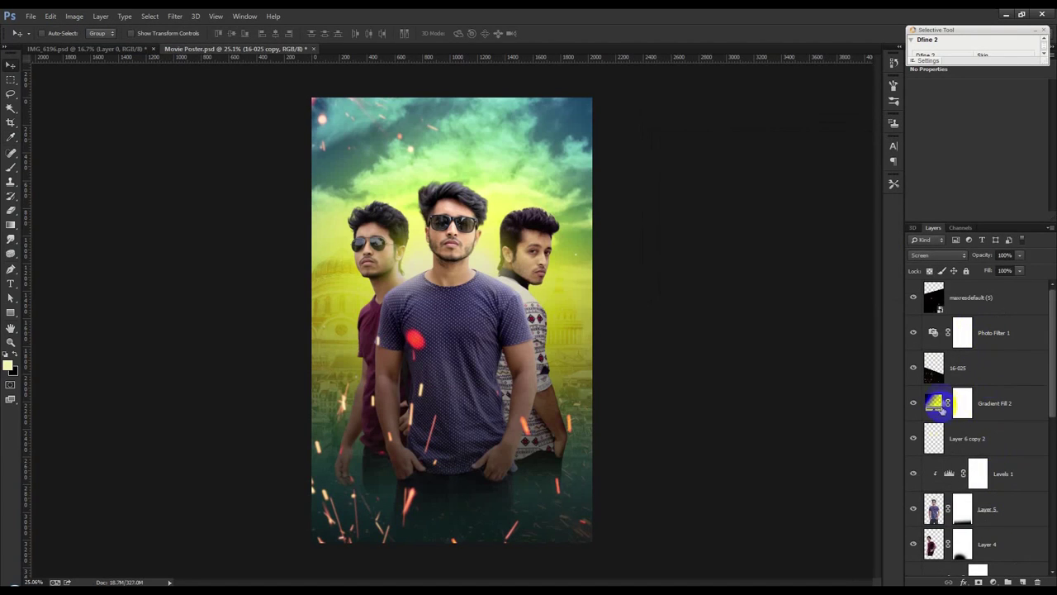
# Move the fire layer up to sit just beneath 16-025 and reposition it on the poster.
pyautogui.scroll(-5, 975, 493)
pyautogui.scroll(-3, 968, 511)
pyautogui.scroll(-1, 970, 504)
pyautogui.scroll(2, 966, 516)
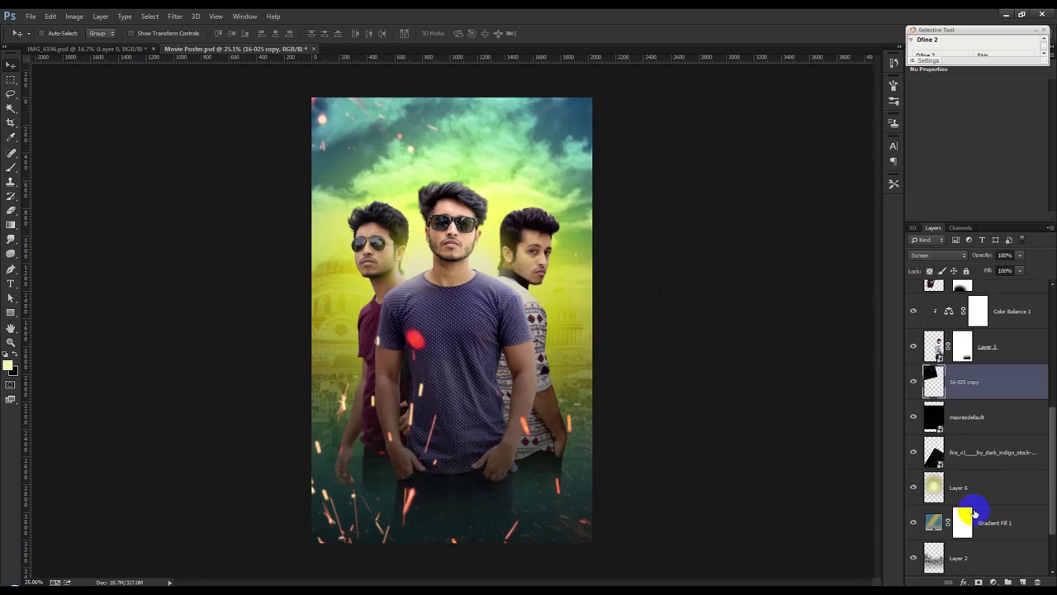
pyautogui.click(947, 463)
pyautogui.moveTo(916, 458); pyautogui.dragTo(1006, 258)
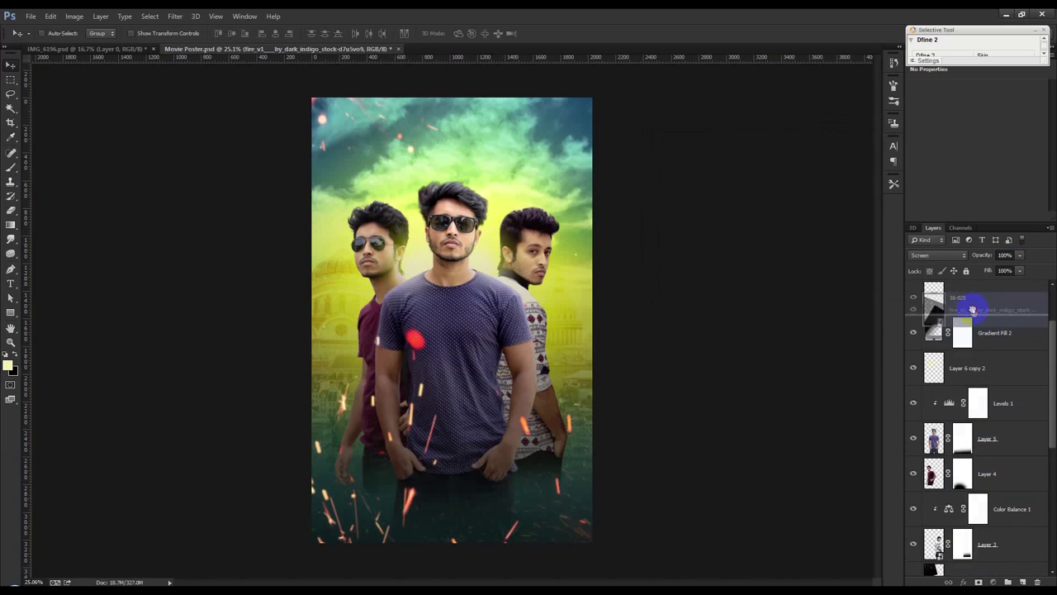
pyautogui.moveTo(1006, 258); pyautogui.dragTo(969, 305)
pyautogui.moveTo(633, 421)
pyautogui.mouseDown()
pyautogui.moveTo(603, 444)
pyautogui.moveTo(715, 438)
pyautogui.mouseUp()
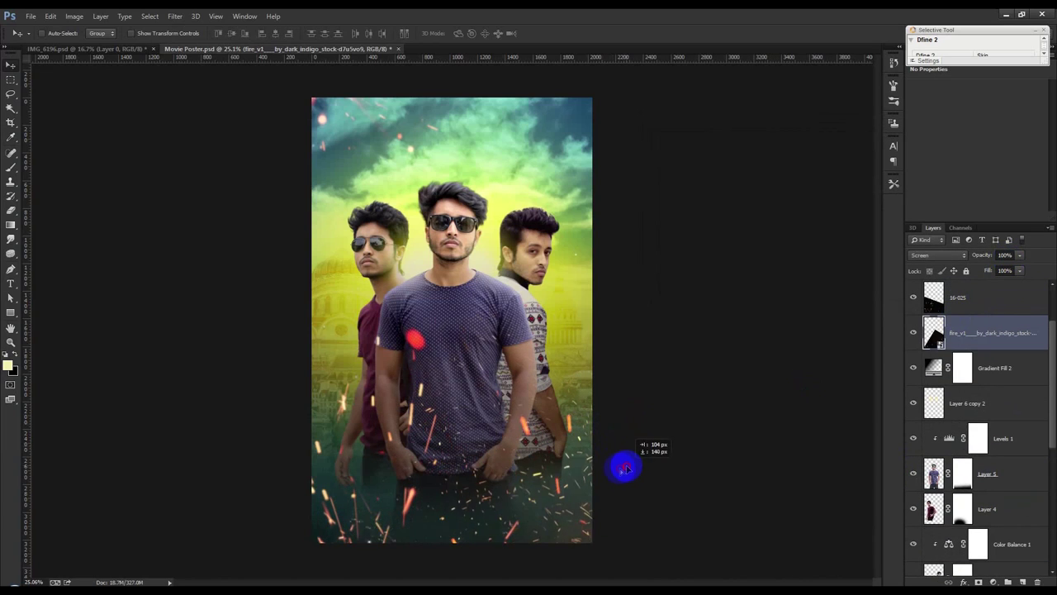
# Rasterize the fire layer and darken it with Levels, raising input black to 25.
pyautogui.rightClick(980, 325)
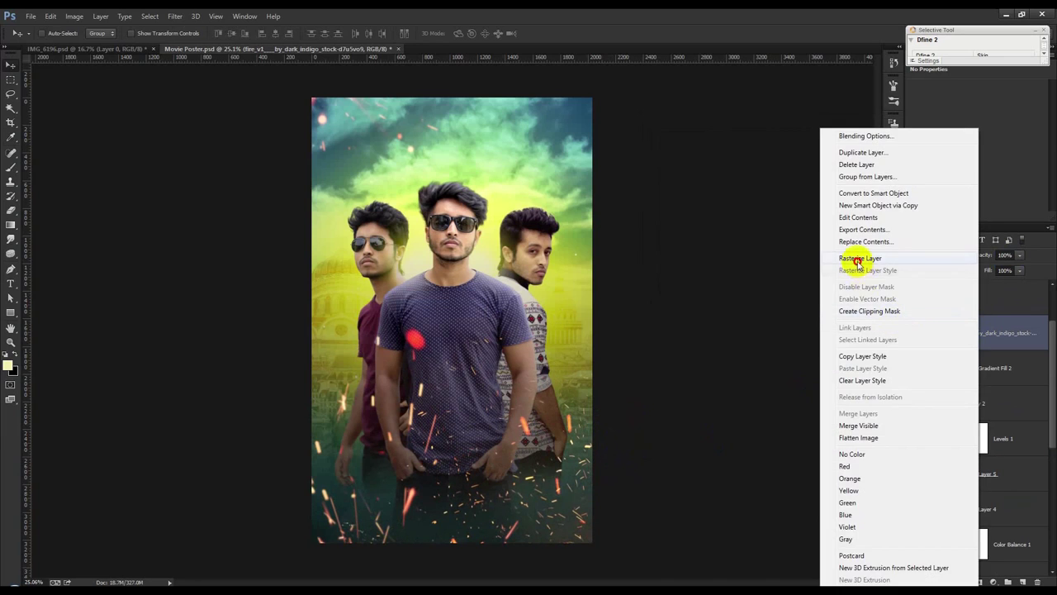
pyautogui.click(855, 259)
pyautogui.click(75, 17)
pyautogui.click(219, 57)
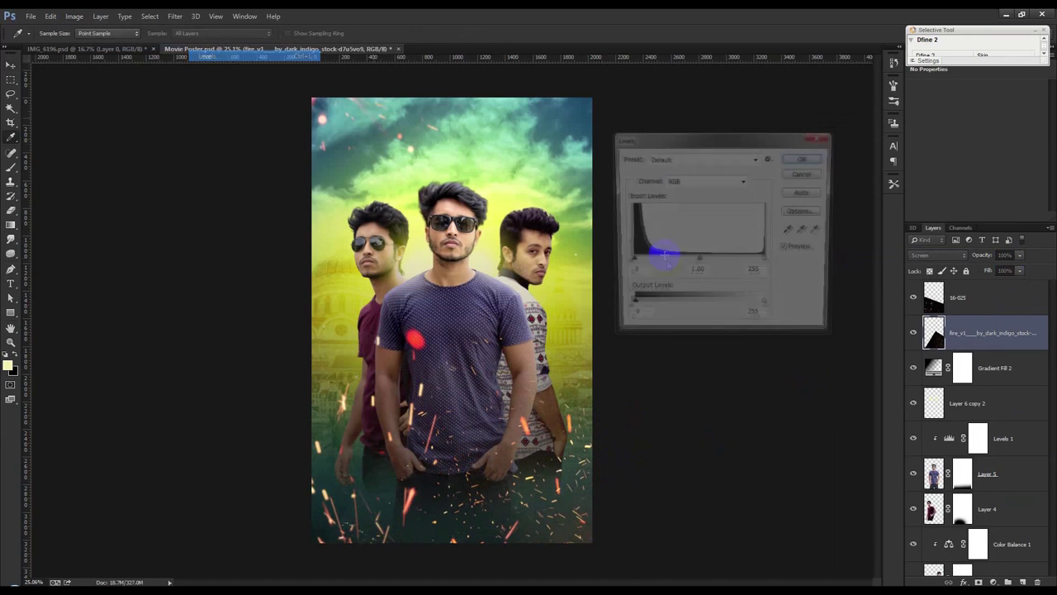
pyautogui.moveTo(629, 262); pyautogui.dragTo(642, 265)
pyautogui.click(805, 158)
# Reapply the last Gaussian Blur to the fire and shift its glow across the front man's shirt.
pyautogui.moveTo(510, 361)
pyautogui.mouseDown()
pyautogui.moveTo(524, 372)
pyautogui.moveTo(512, 368)
pyautogui.mouseUp()
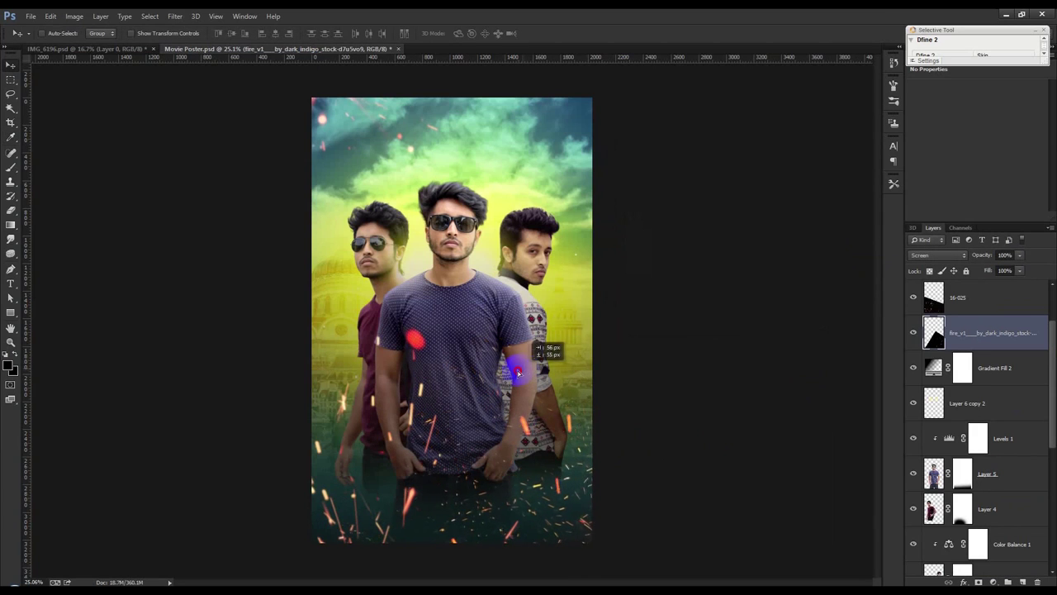
pyautogui.click(176, 16)
pyautogui.click(199, 29)
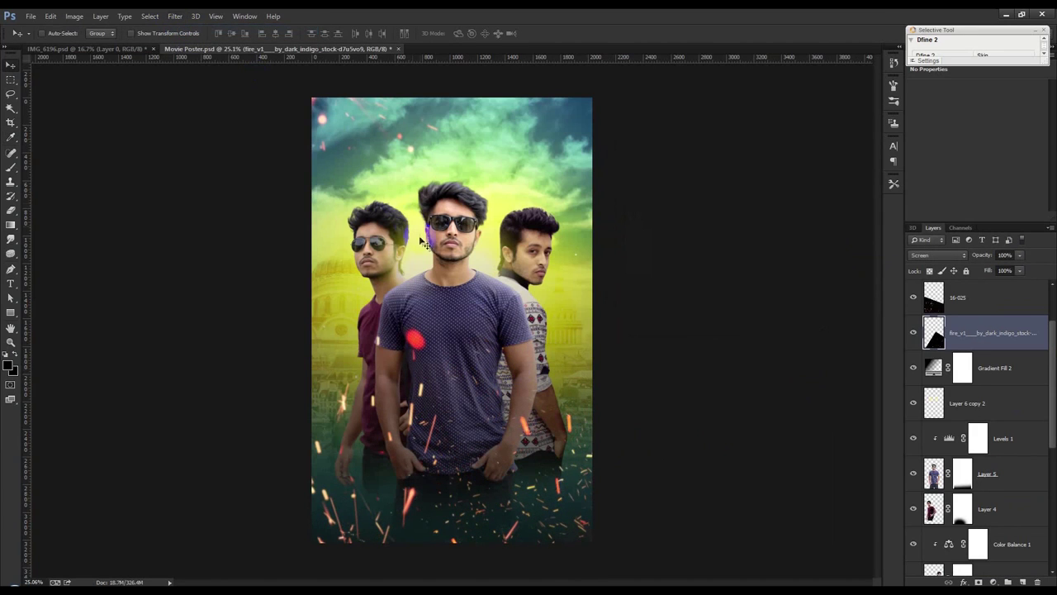
pyautogui.moveTo(482, 271); pyautogui.dragTo(472, 309)
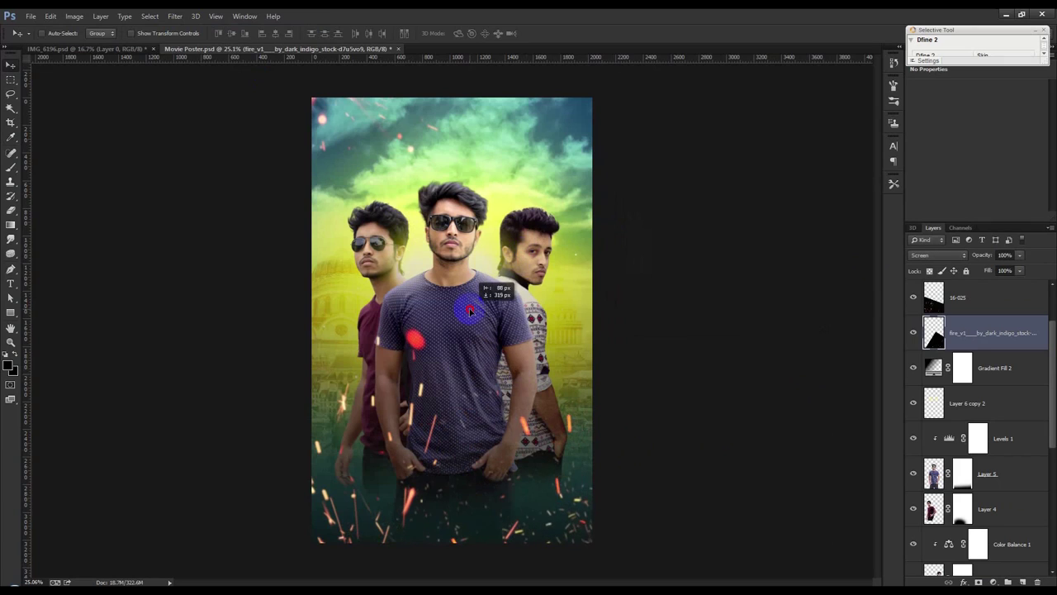
pyautogui.click(982, 301)
pyautogui.scroll(2, 991, 347)
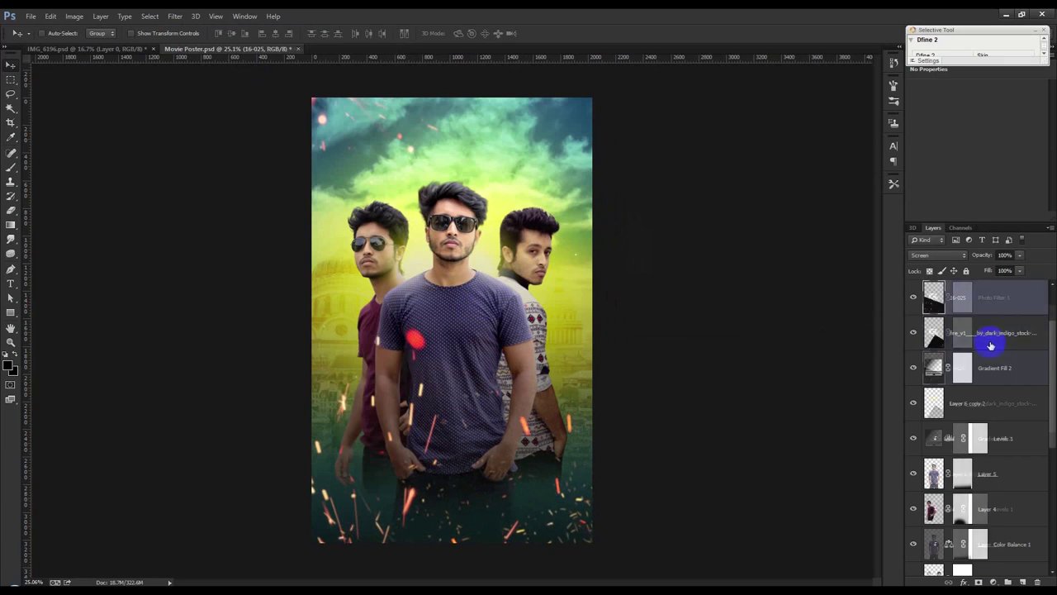
# Add a new top Layer 7 and stamp a merged copy of the poster into it with Apply Image.
pyautogui.click(994, 289)
pyautogui.click(1023, 581)
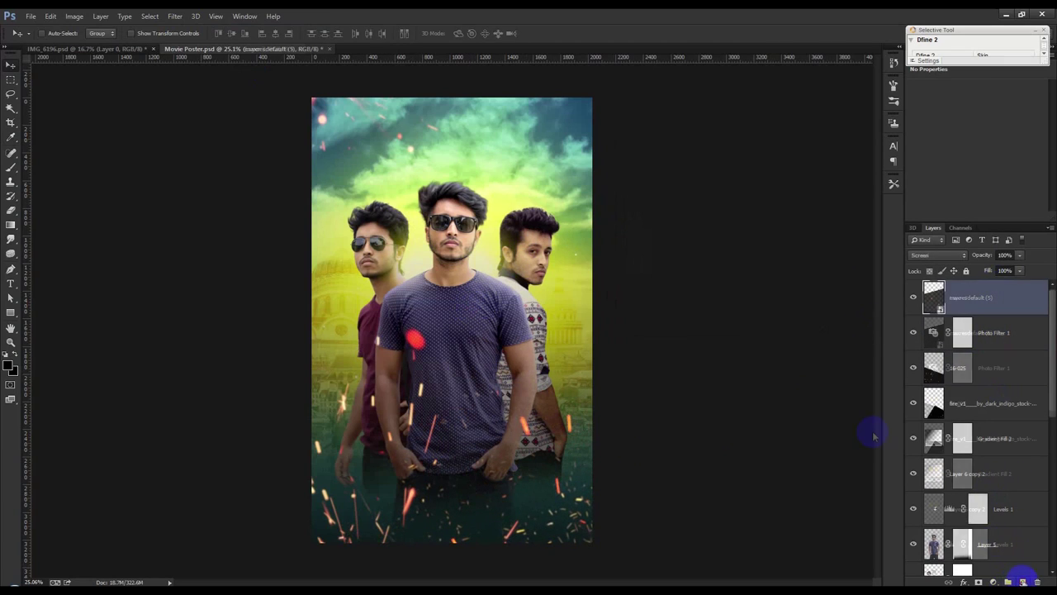
pyautogui.click(74, 16)
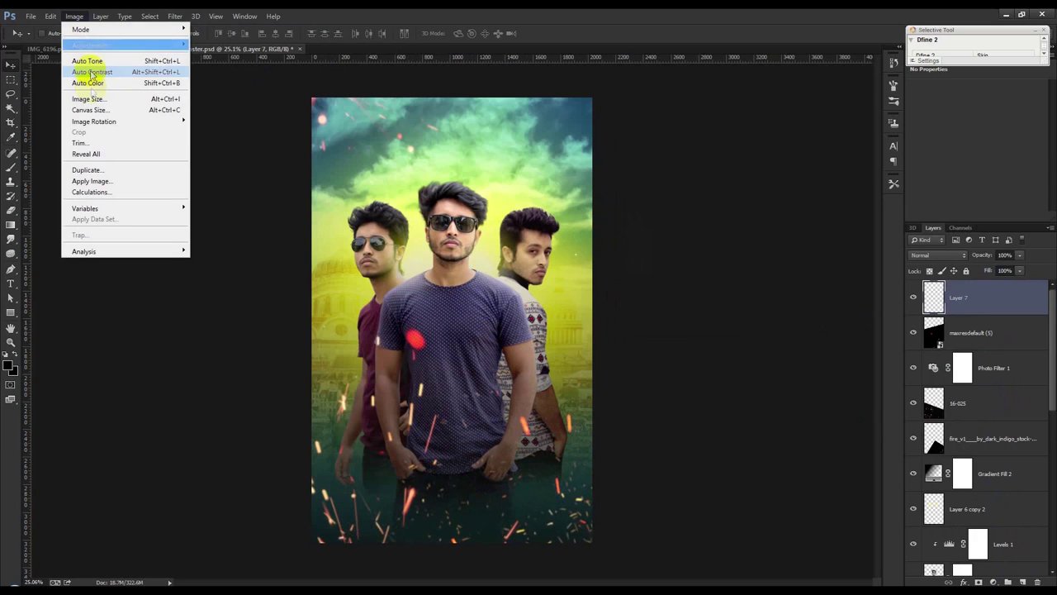
pyautogui.click(84, 180)
pyautogui.click(624, 178)
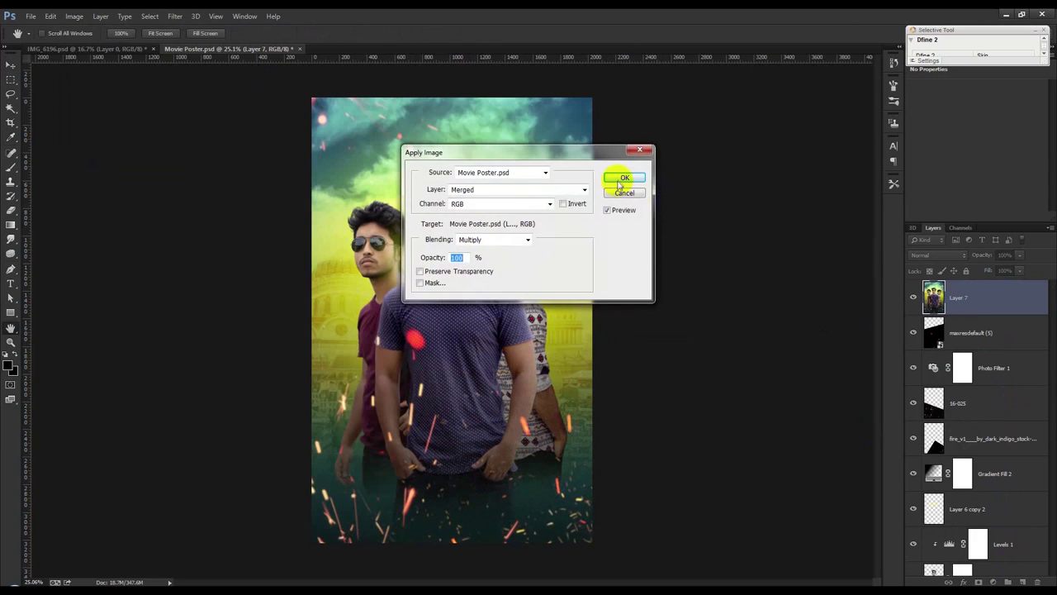
# Smooth Layer 7 with high Portraiture skin smoothing, then launch Color Efex Pro 4 on it.
pyautogui.click(175, 16)
pyautogui.moveTo(192, 302)
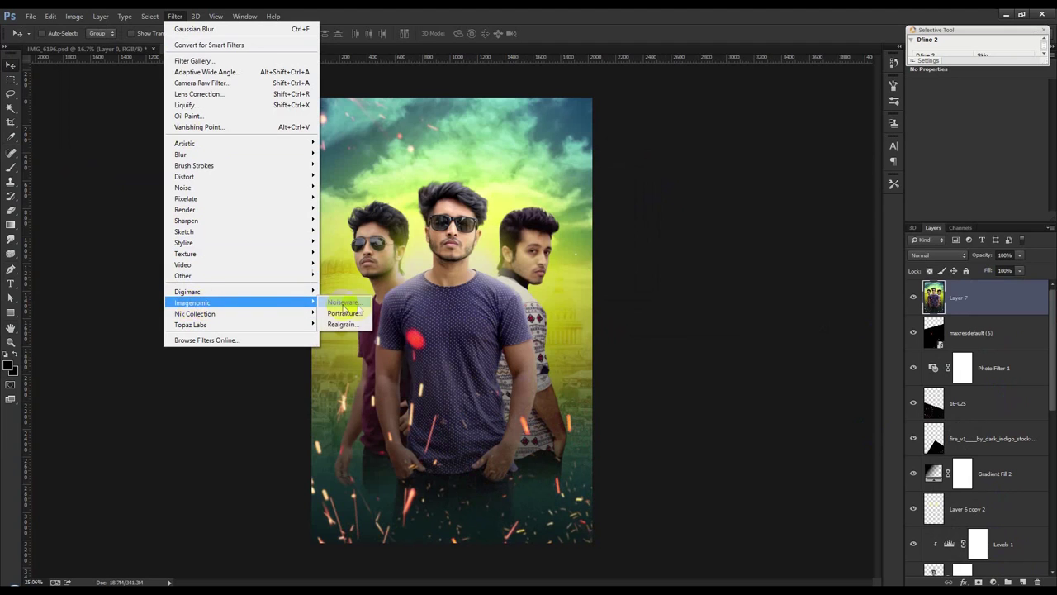
pyautogui.click(347, 309)
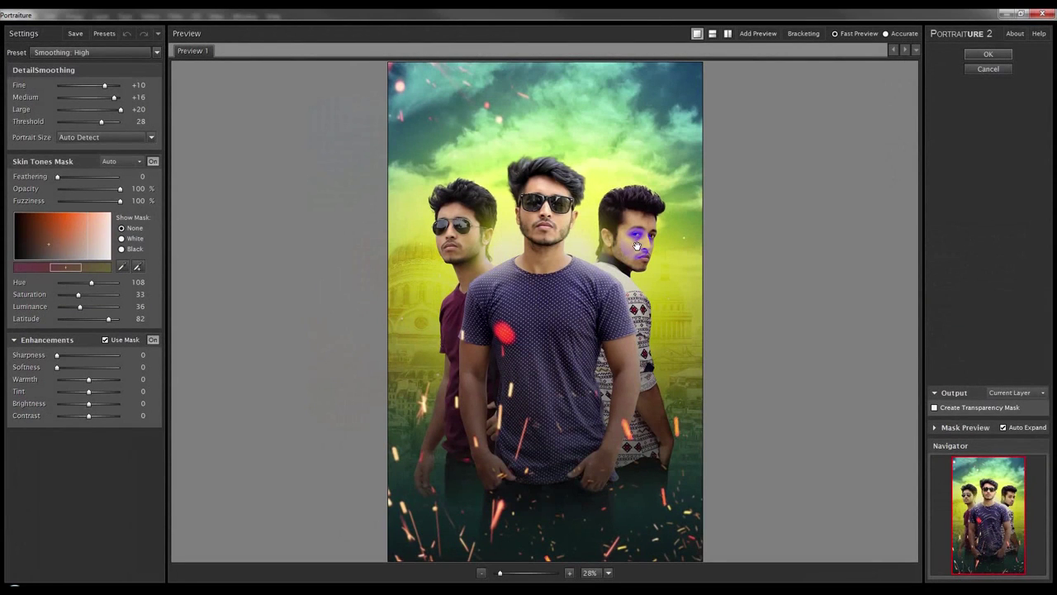
pyautogui.click(984, 56)
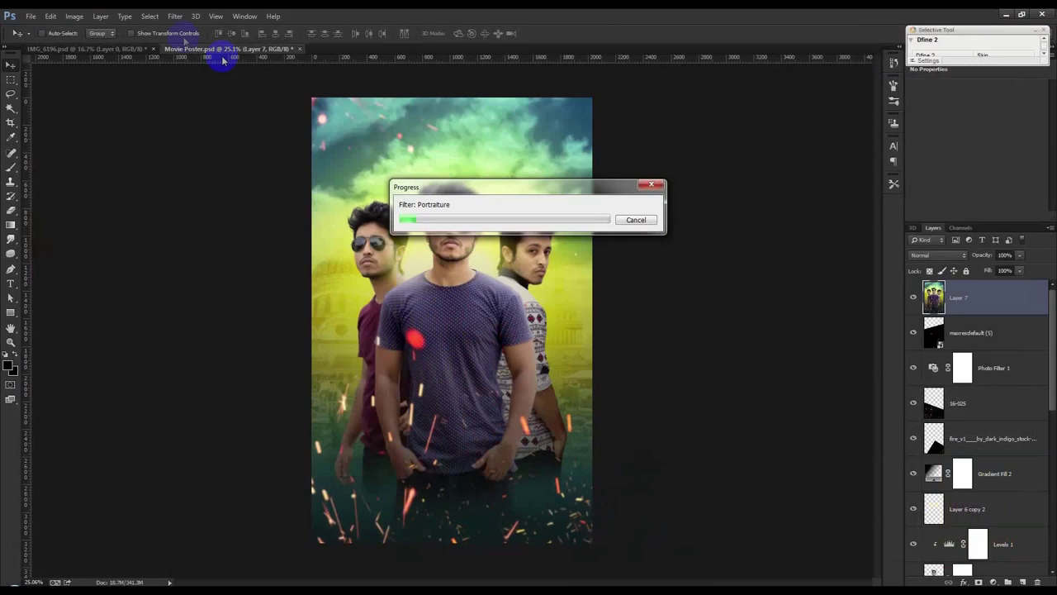
pyautogui.click(176, 17)
pyautogui.moveTo(195, 314)
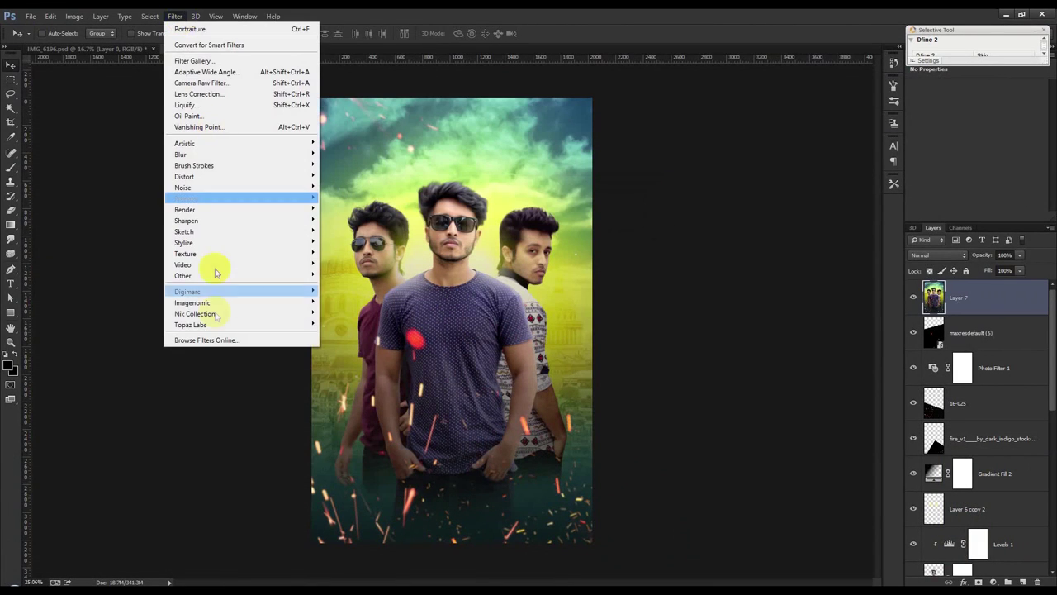
pyautogui.click(357, 324)
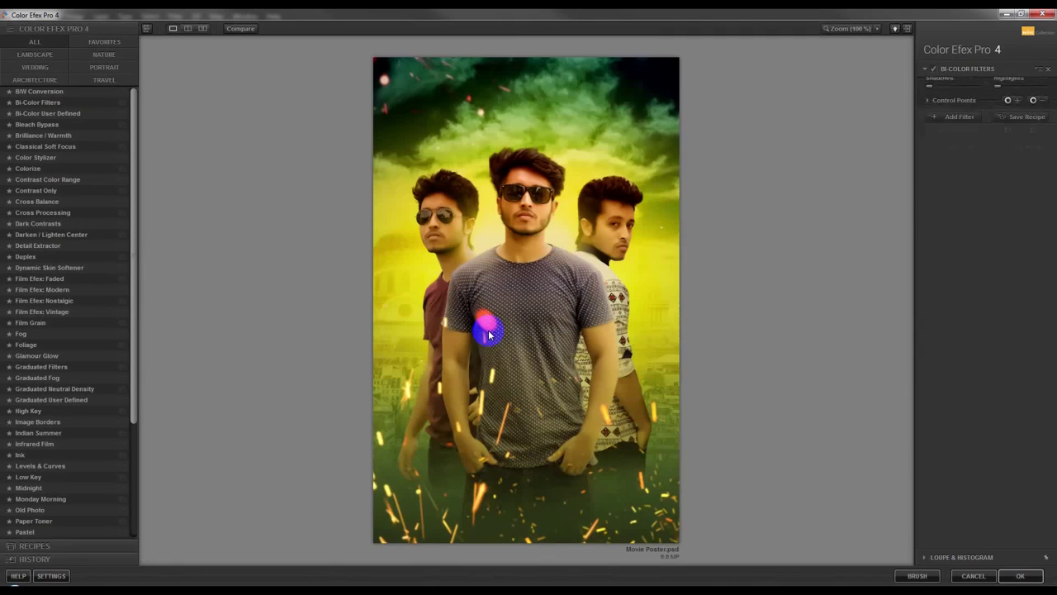
# Preview filters from Bi-Color through Contrast Color Range and settle on Cross Balance.
pyautogui.click(38, 91)
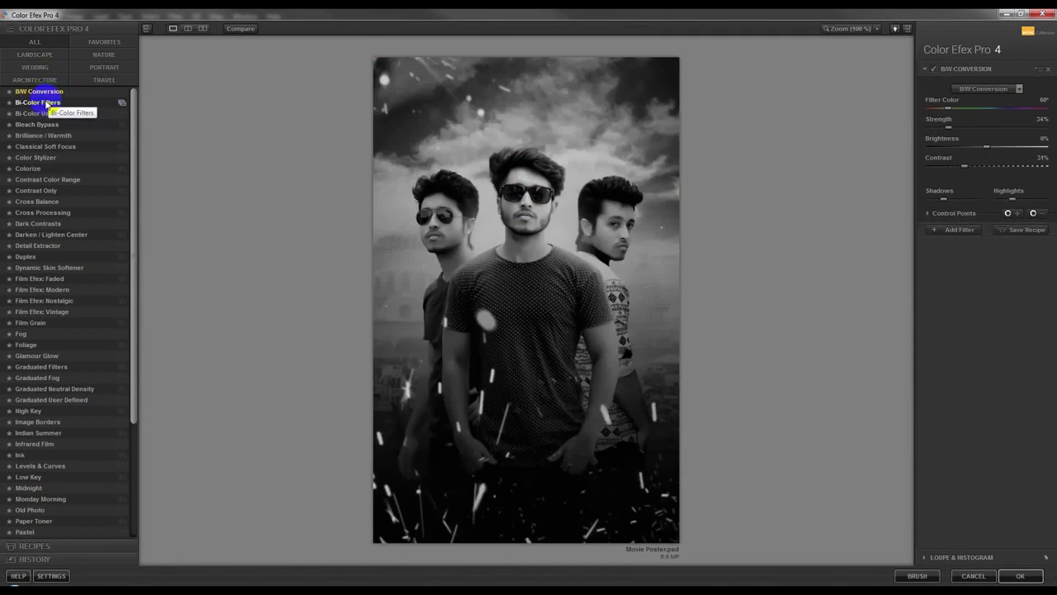
pyautogui.click(1016, 94)
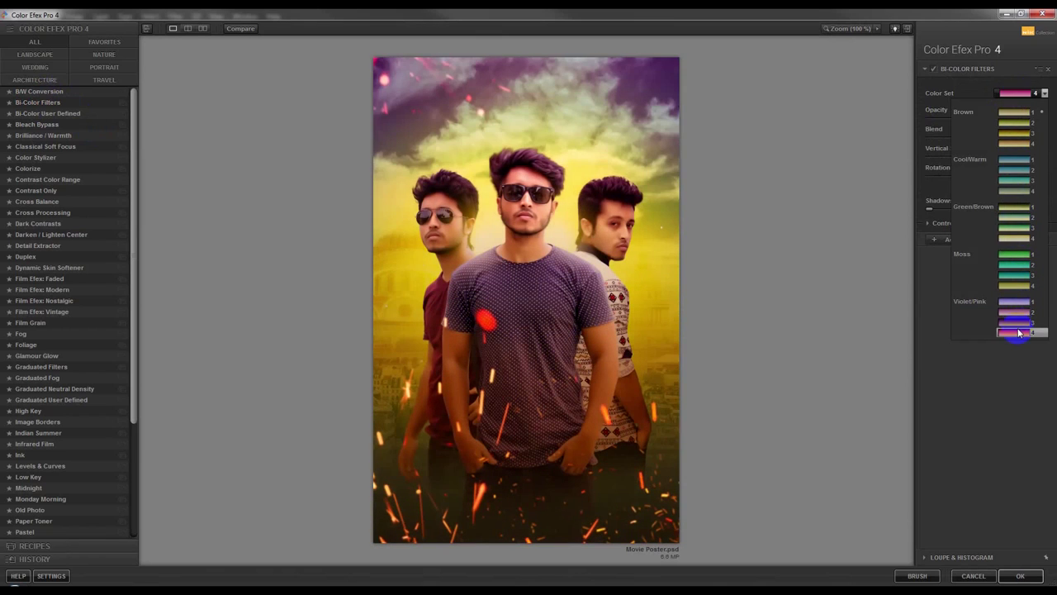
pyautogui.click(44, 115)
pyautogui.click(44, 135)
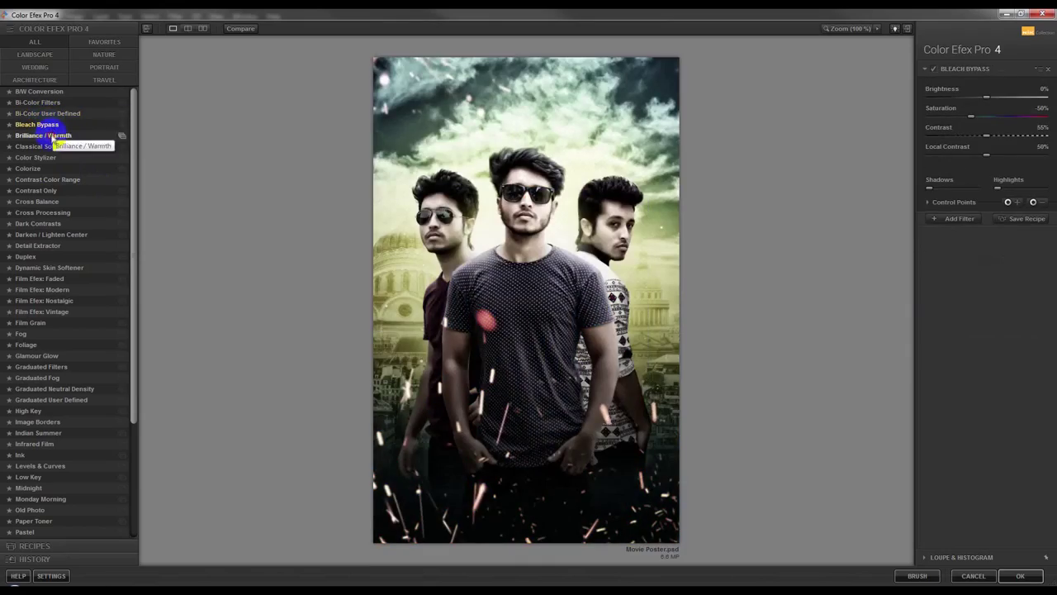
pyautogui.click(47, 147)
pyautogui.click(46, 157)
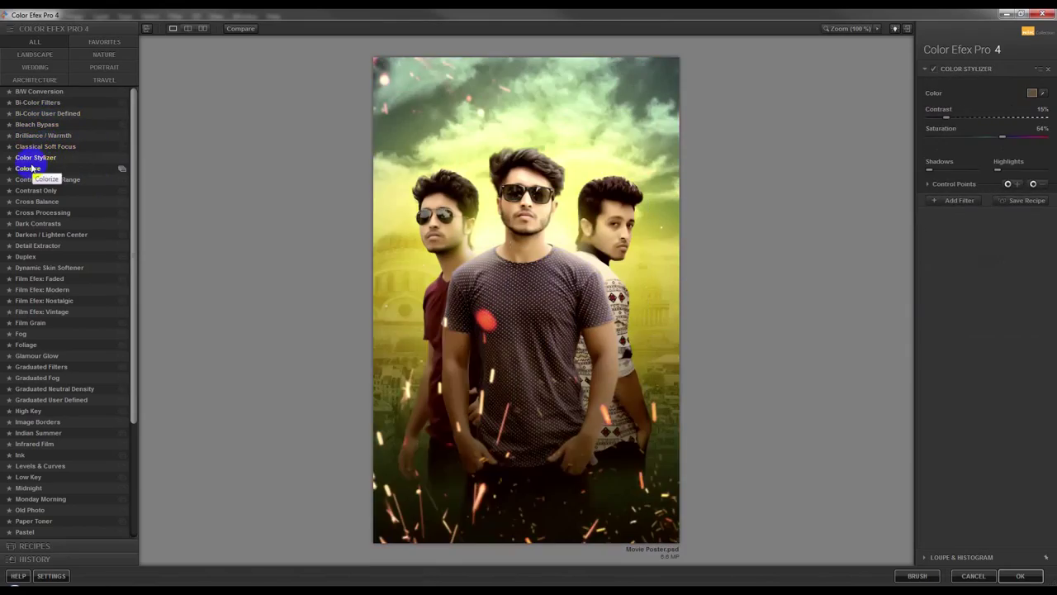
pyautogui.click(48, 179)
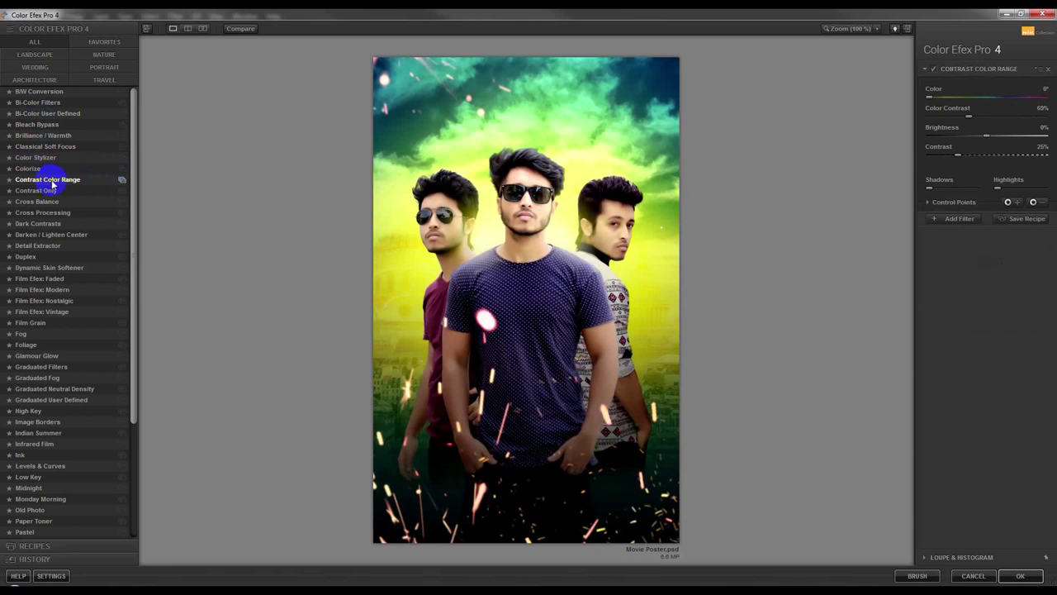
pyautogui.click(47, 190)
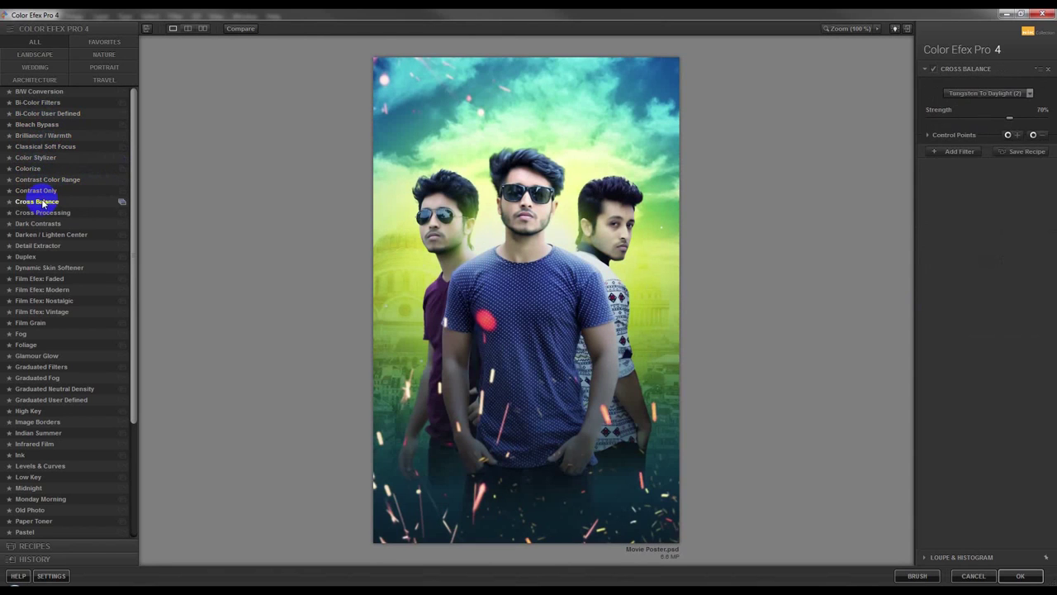
# Set Cross Balance to Tungsten To Daylight (1), compare it, and add Darken / Lighten Center.
pyautogui.click(996, 92)
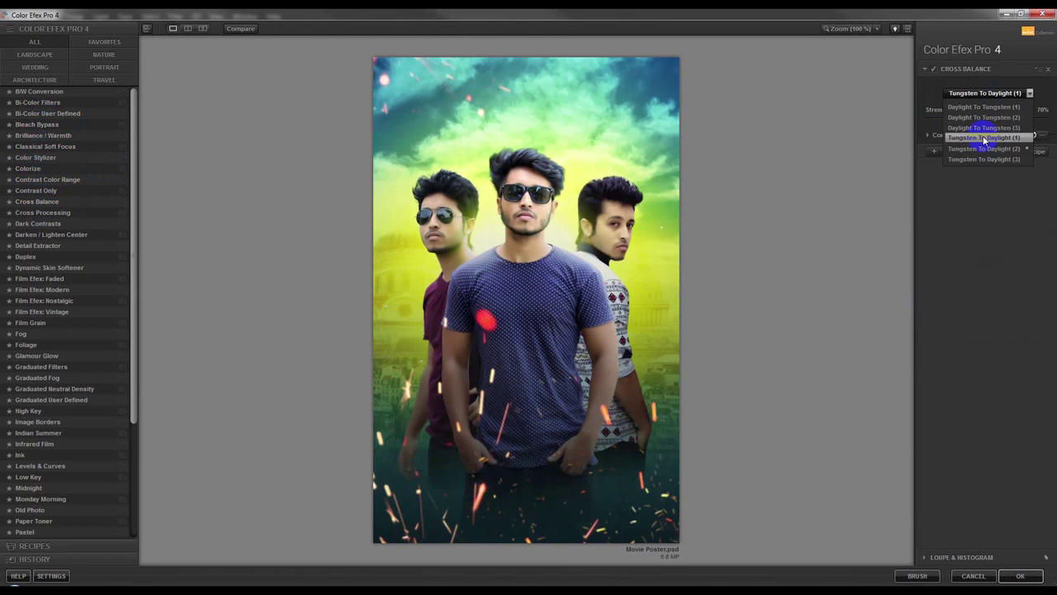
pyautogui.click(983, 138)
pyautogui.click(934, 70)
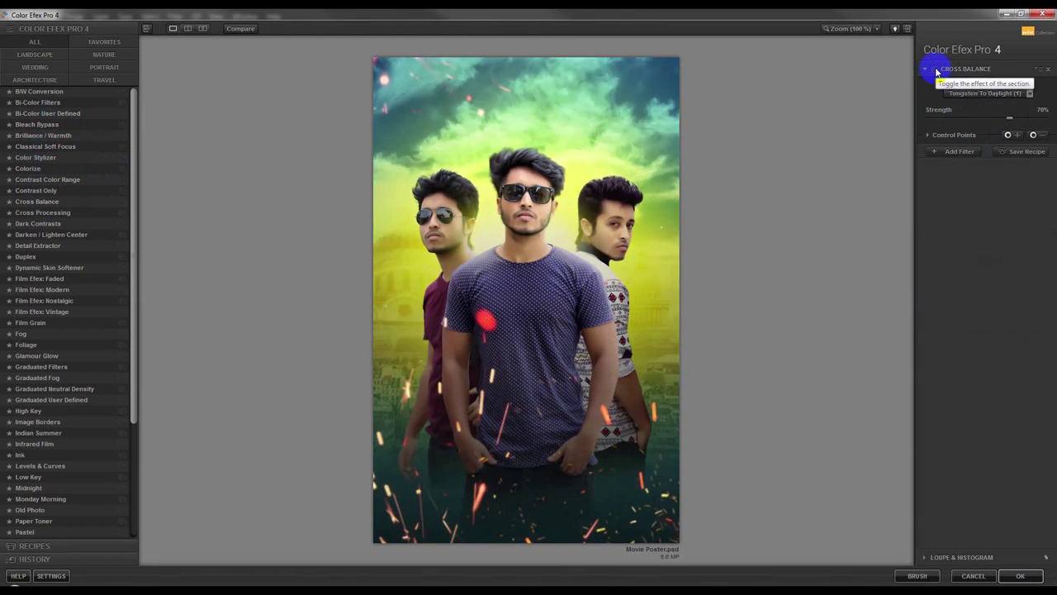
pyautogui.click(935, 69)
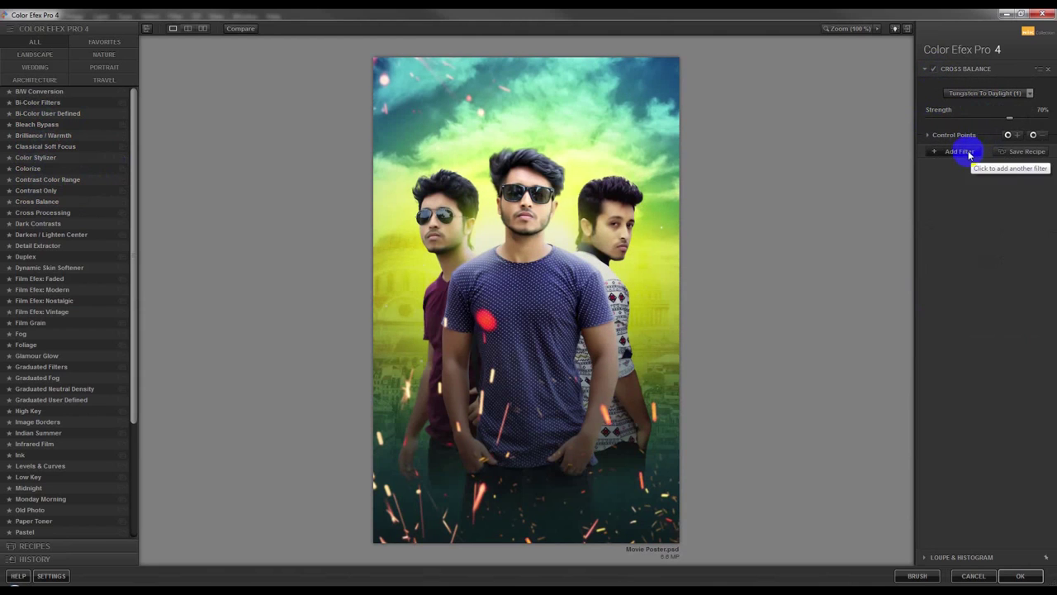
pyautogui.click(960, 152)
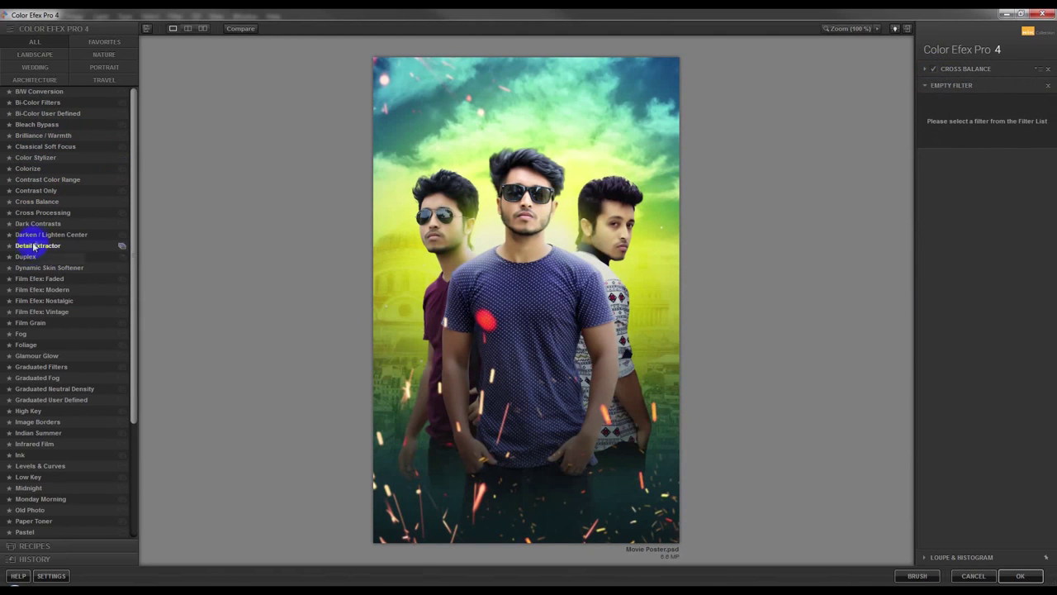
pyautogui.click(39, 234)
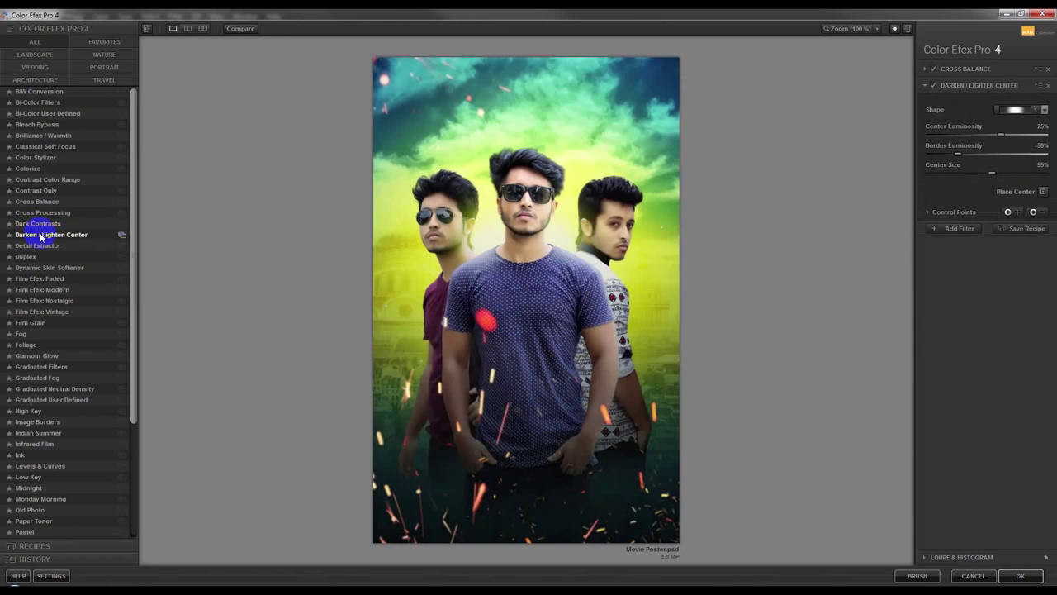
# Toggle Darken / Lighten Center and Cross Balance off and on to compare their effect.
pyautogui.click(934, 86)
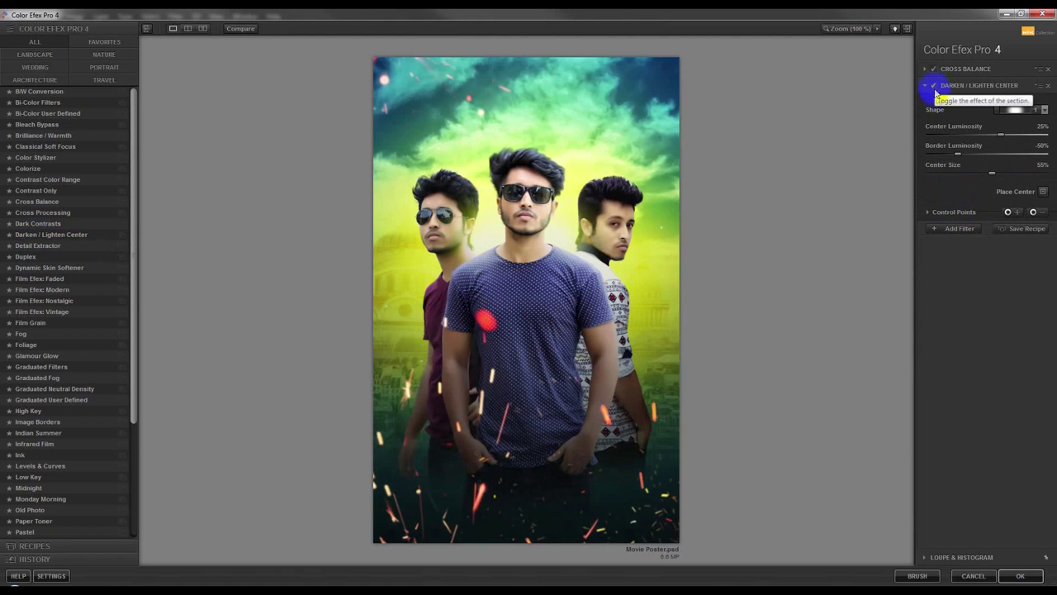
pyautogui.click(935, 71)
pyautogui.click(935, 70)
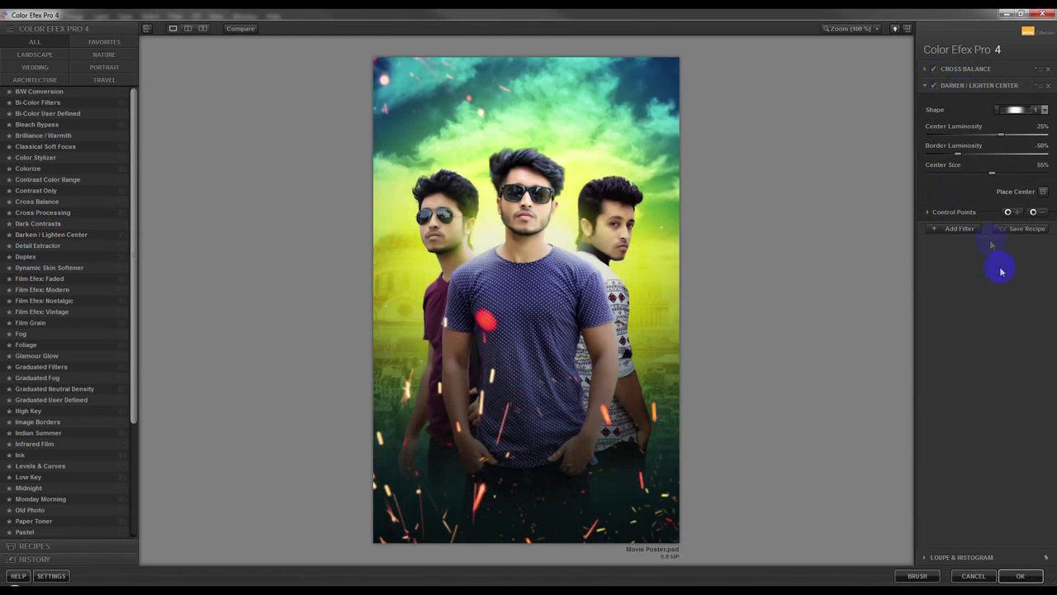
# In a third slot, try White Neutralizer, Vignette: Blur and Monday Morning, then use Ink at 5%.
pyautogui.click(954, 228)
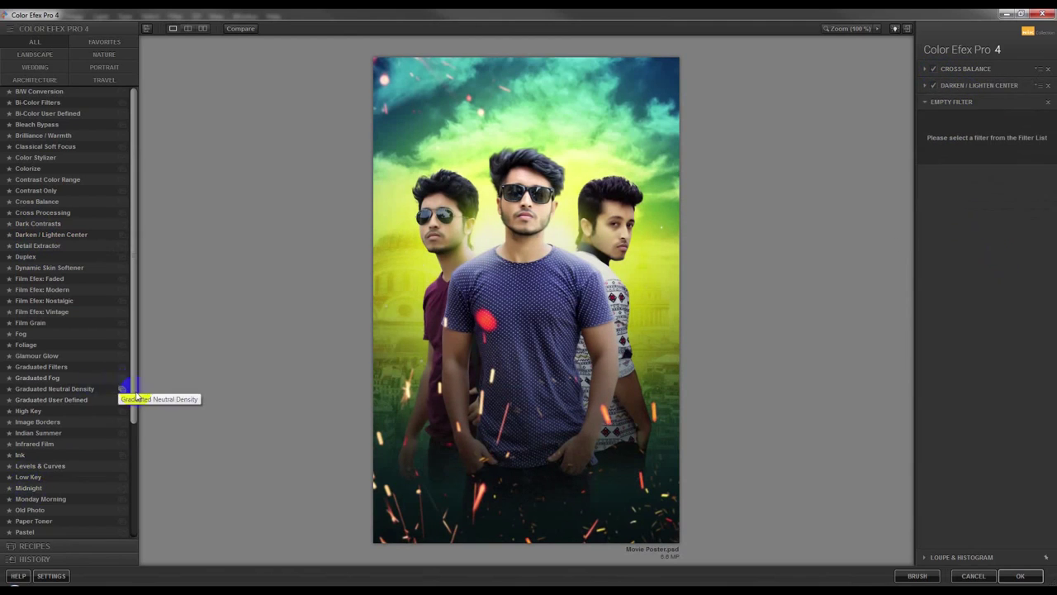
pyautogui.moveTo(131, 389); pyautogui.dragTo(131, 506)
pyautogui.click(59, 541)
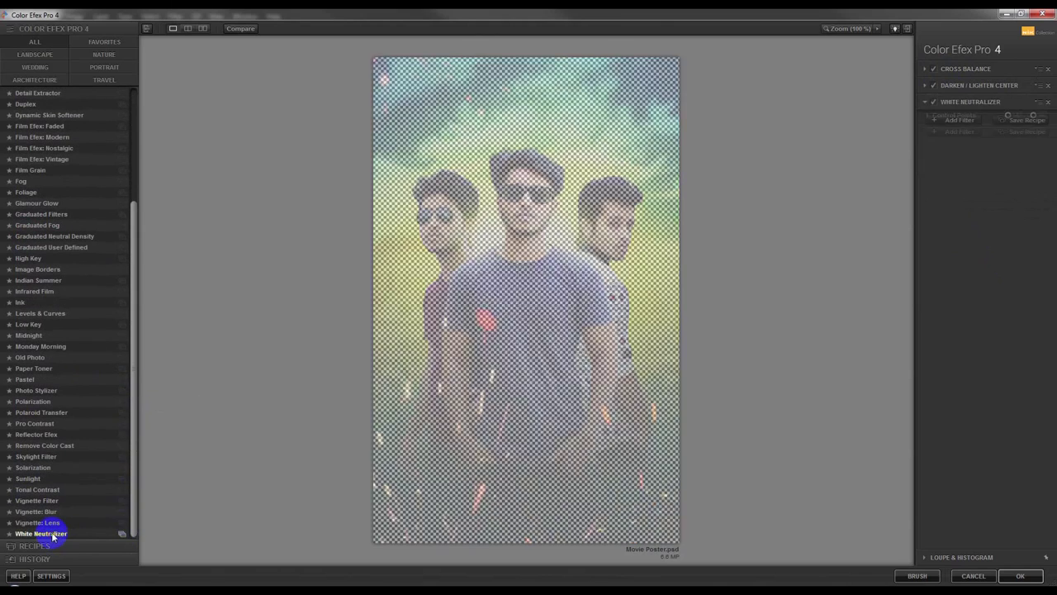
pyautogui.click(49, 523)
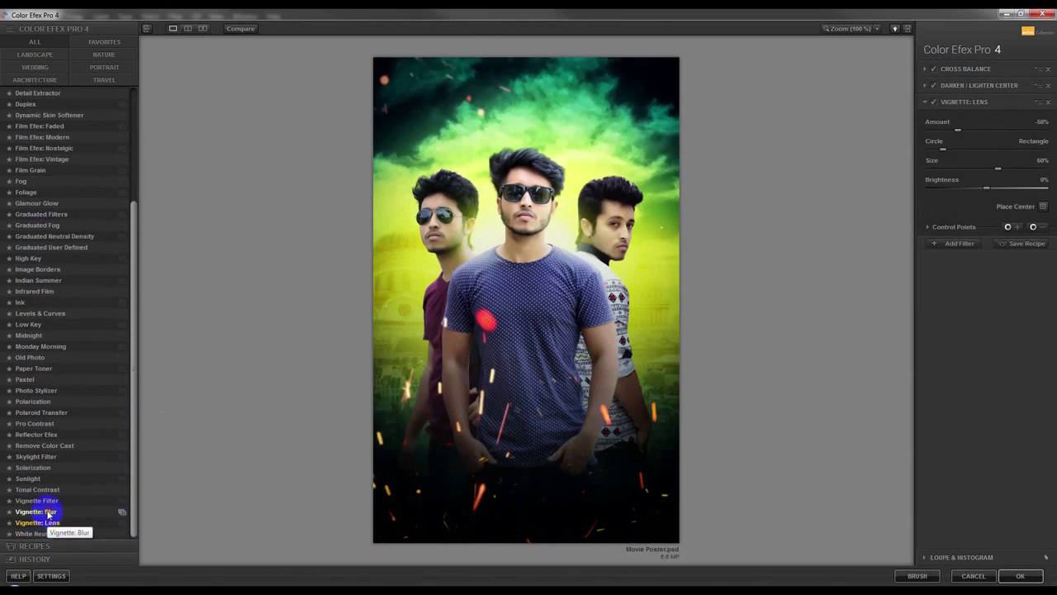
pyautogui.click(29, 356)
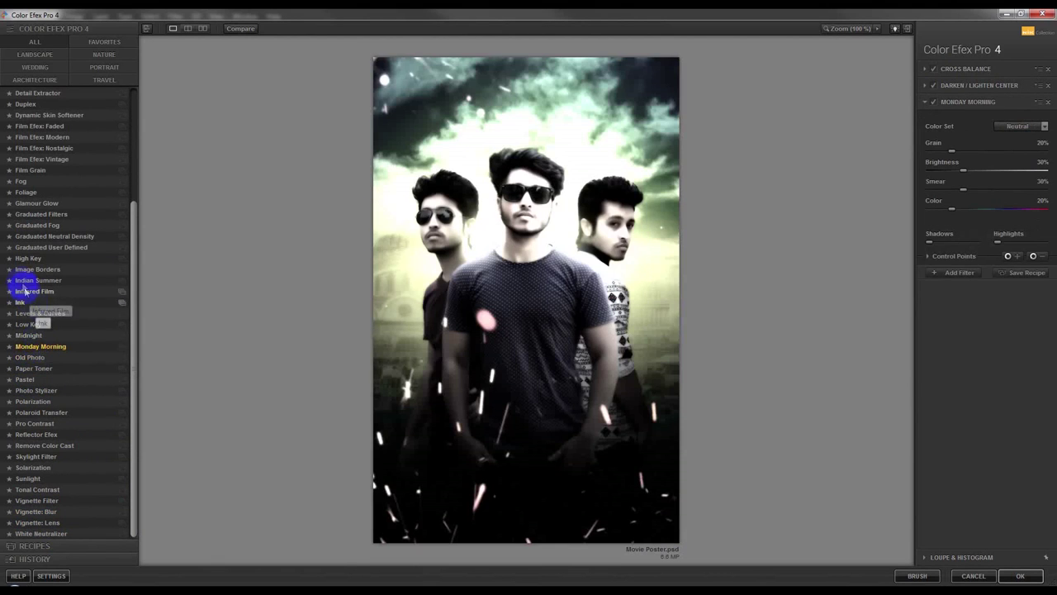
pyautogui.click(20, 303)
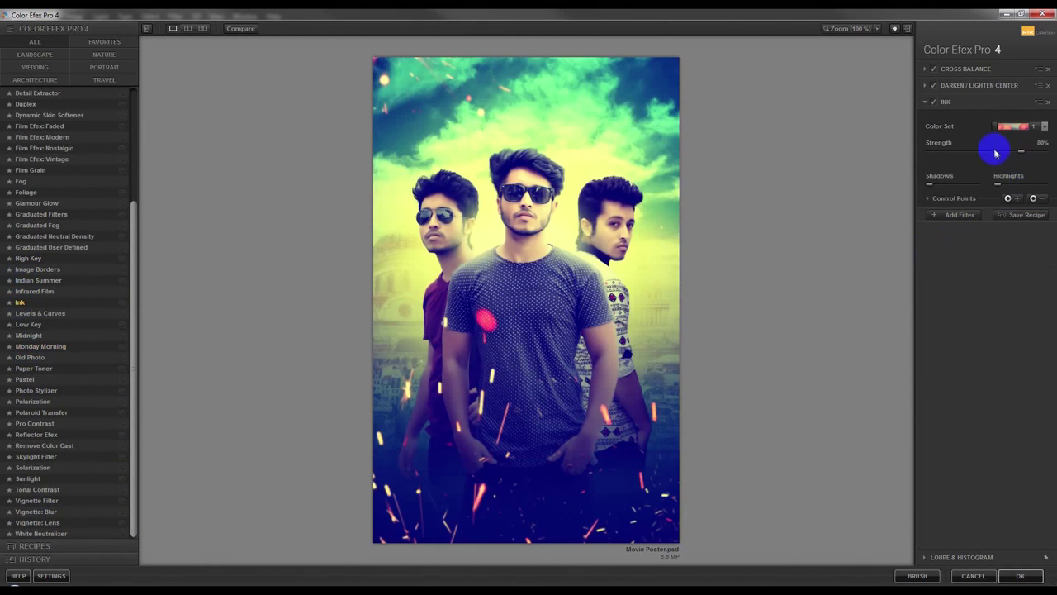
pyautogui.moveTo(1024, 151); pyautogui.dragTo(952, 161)
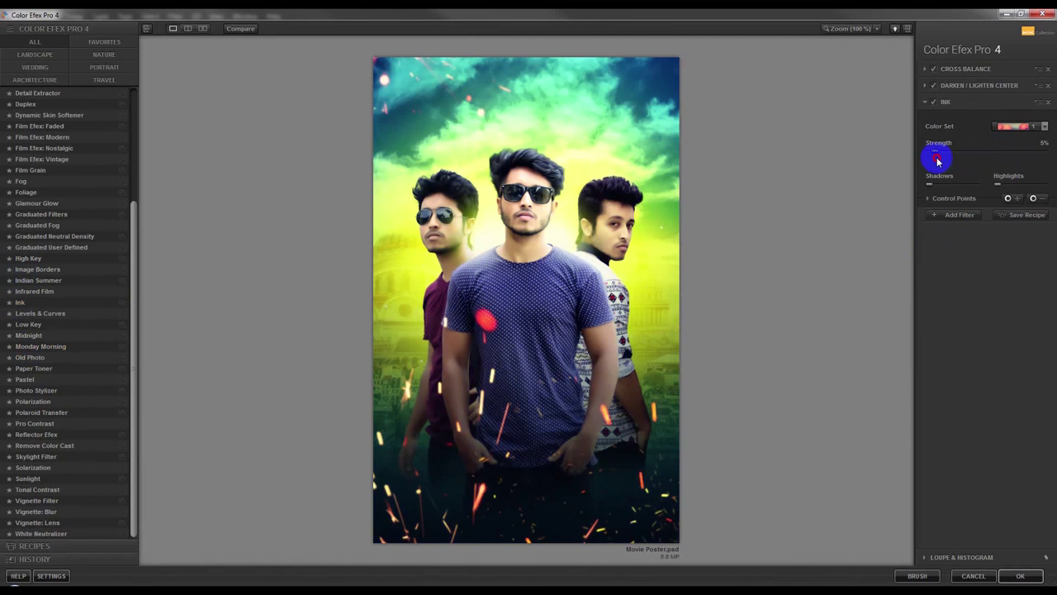
# Disable and delete Cross Balance from the filter stack, leaving an empty slot.
pyautogui.click(933, 71)
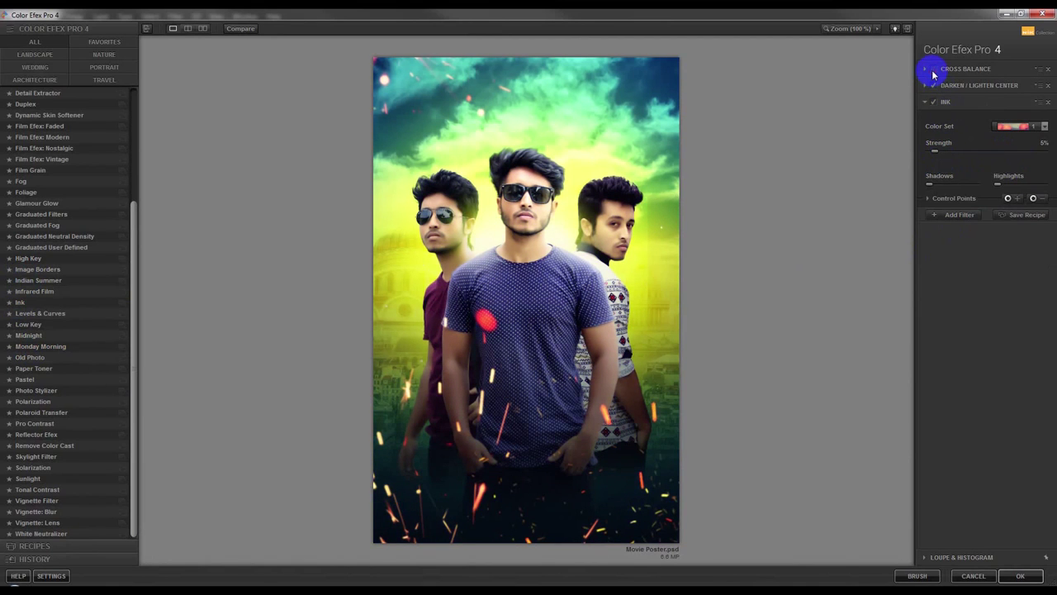
pyautogui.click(1047, 69)
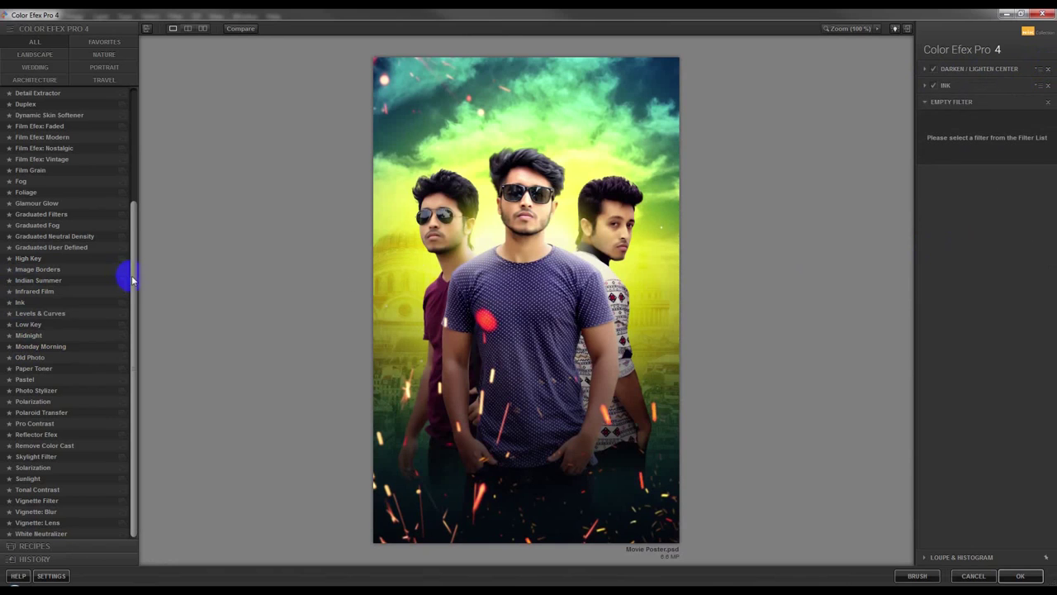
pyautogui.moveTo(132, 276); pyautogui.dragTo(155, 162)
# Add Detail Extractor, settle its contrast and strength at 26%, and apply the stack to the poster.
pyautogui.click(52, 246)
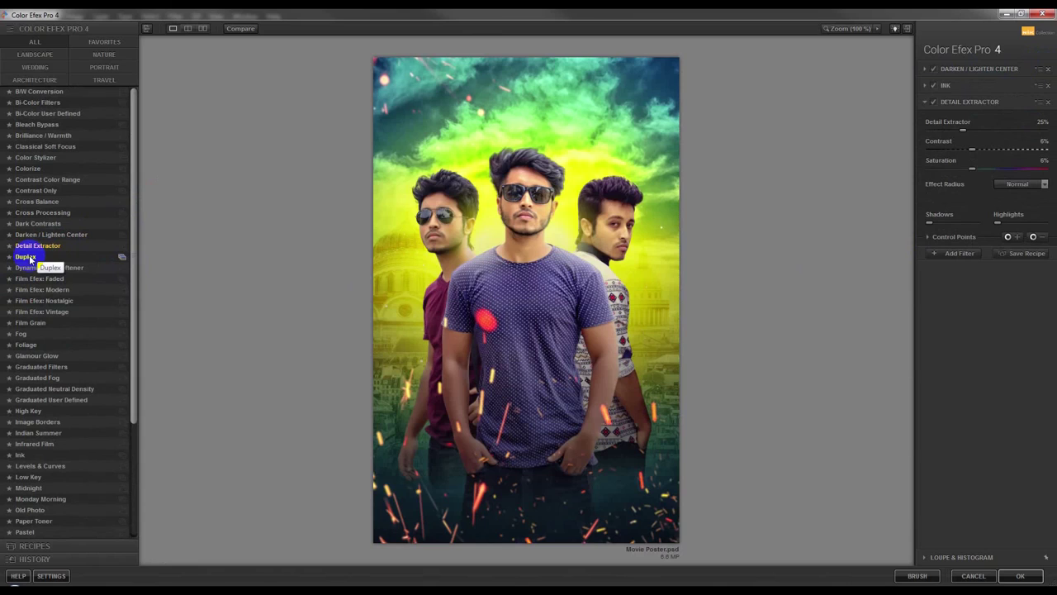
pyautogui.click(29, 257)
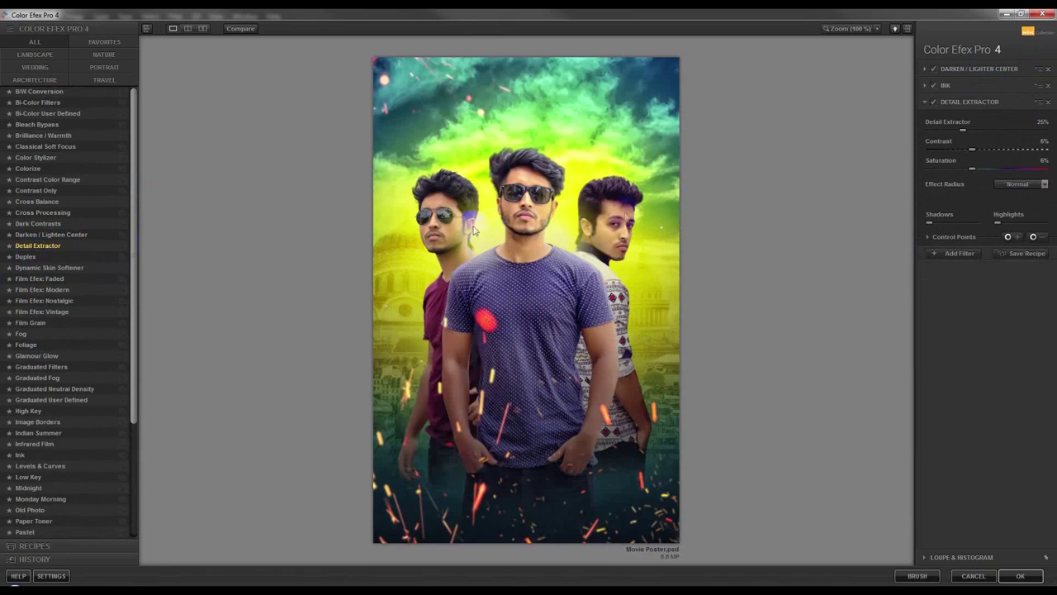
pyautogui.moveTo(963, 137); pyautogui.dragTo(992, 132)
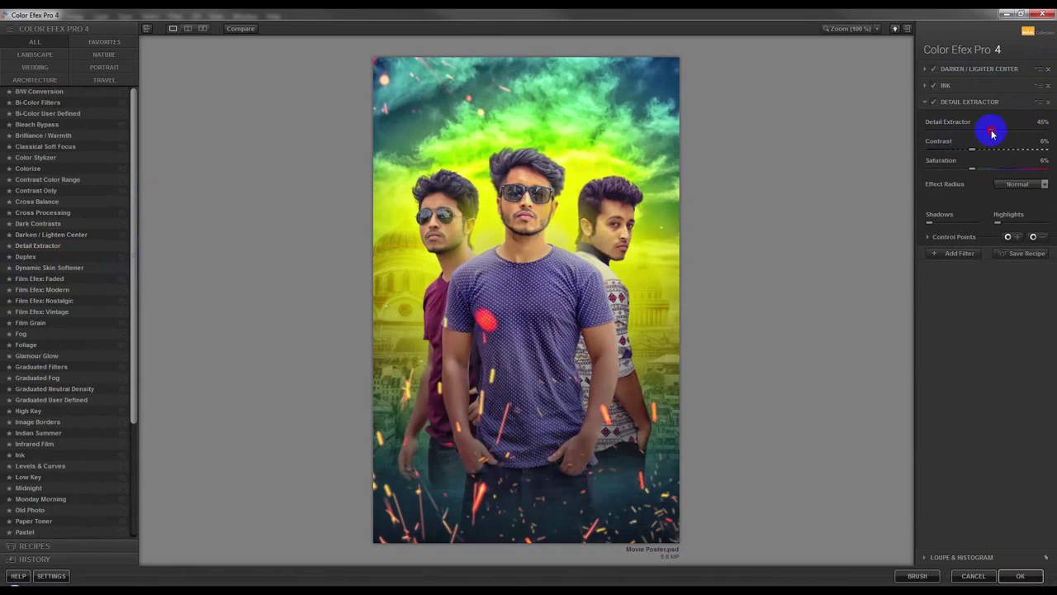
pyautogui.moveTo(977, 143); pyautogui.dragTo(1004, 151)
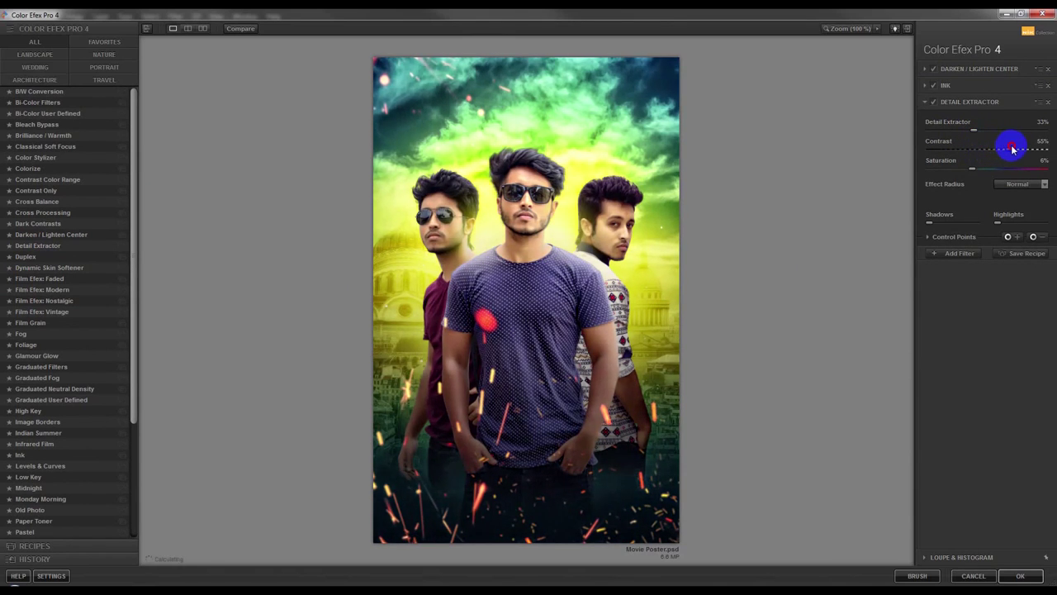
pyautogui.moveTo(995, 153); pyautogui.dragTo(962, 139)
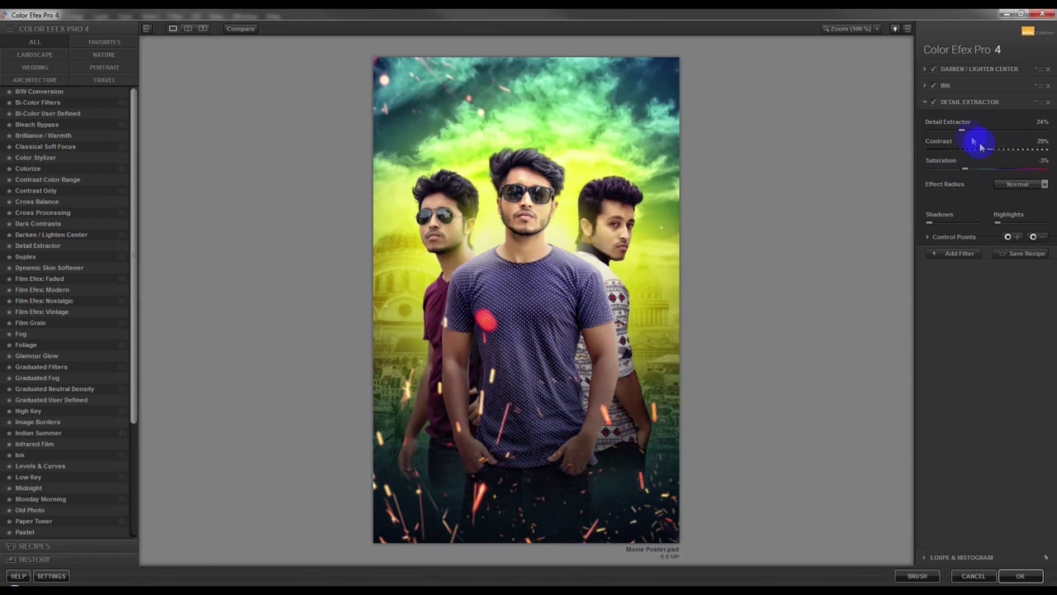
pyautogui.moveTo(962, 130)
pyautogui.mouseDown()
pyautogui.moveTo(977, 131)
pyautogui.moveTo(959, 147)
pyautogui.moveTo(993, 151)
pyautogui.mouseUp()
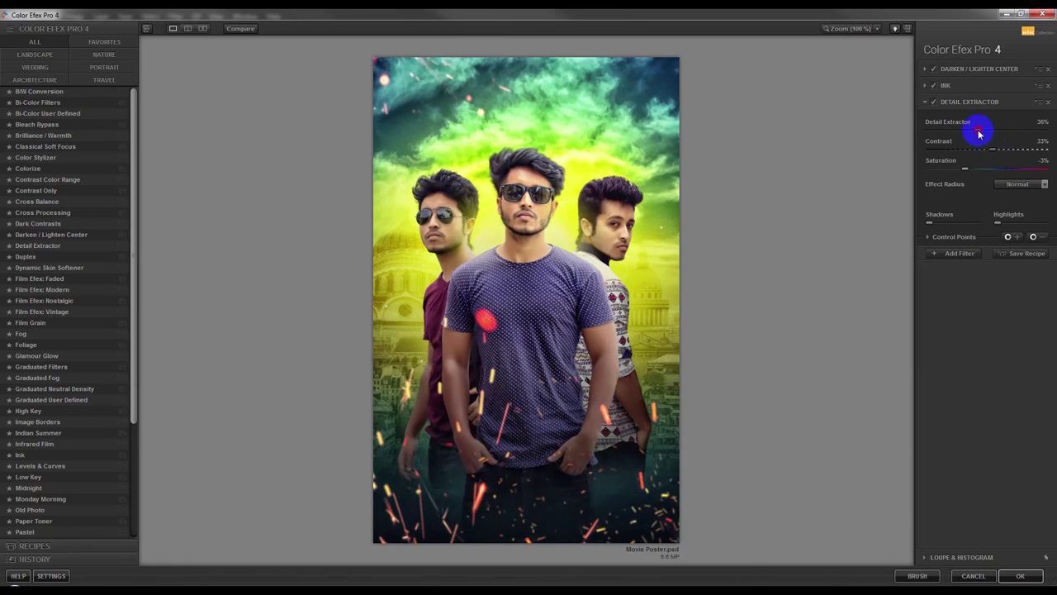
pyautogui.moveTo(976, 134); pyautogui.dragTo(968, 134)
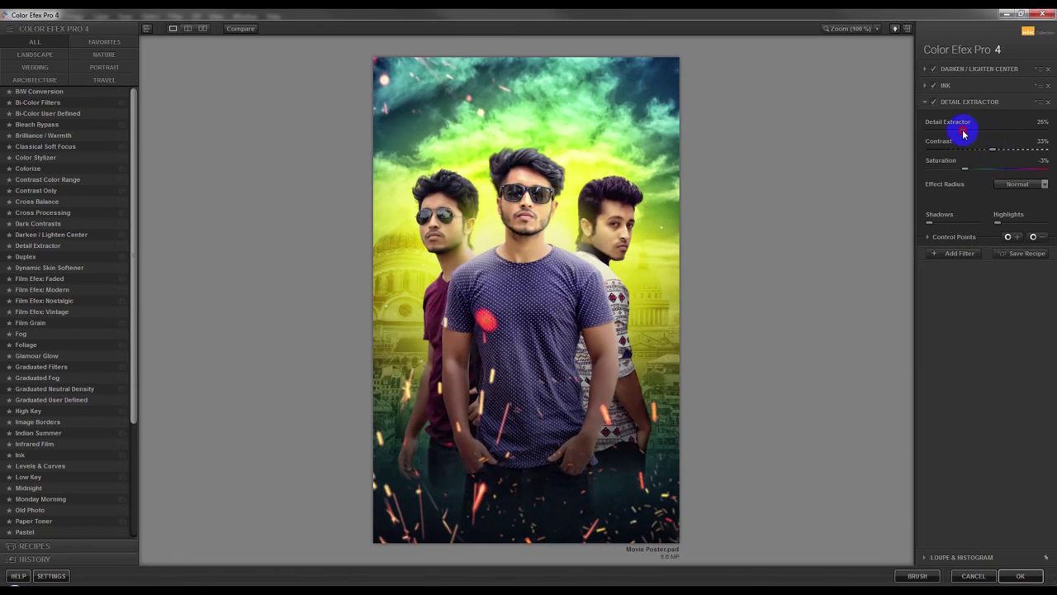
pyautogui.click(1021, 576)
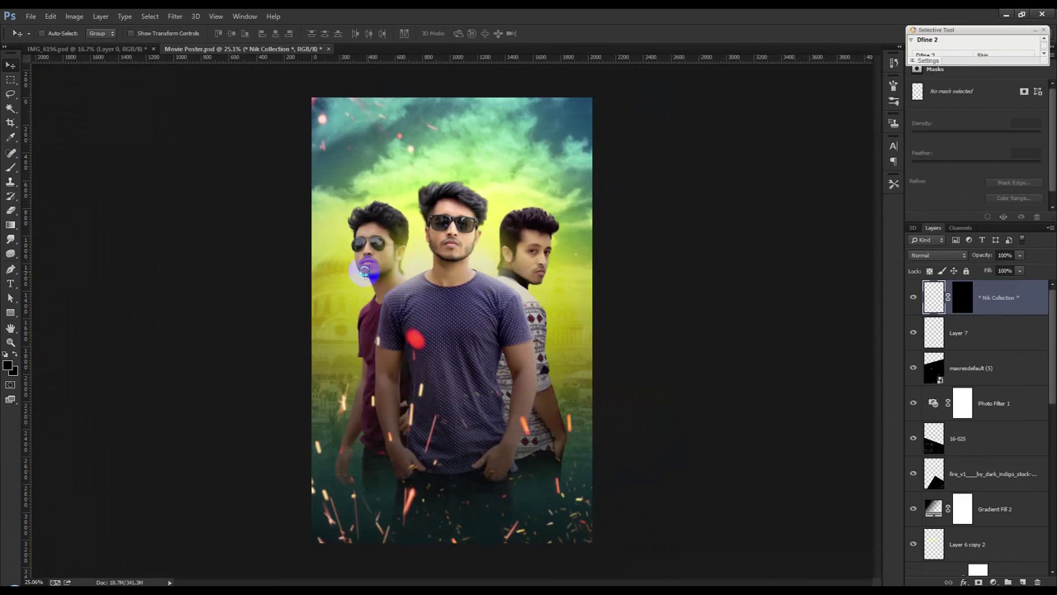
# Fill a new top Layer 8 with a merged copy via Apply Image and open Camera Raw Filter on it.
pyautogui.scroll(1, 366, 276)
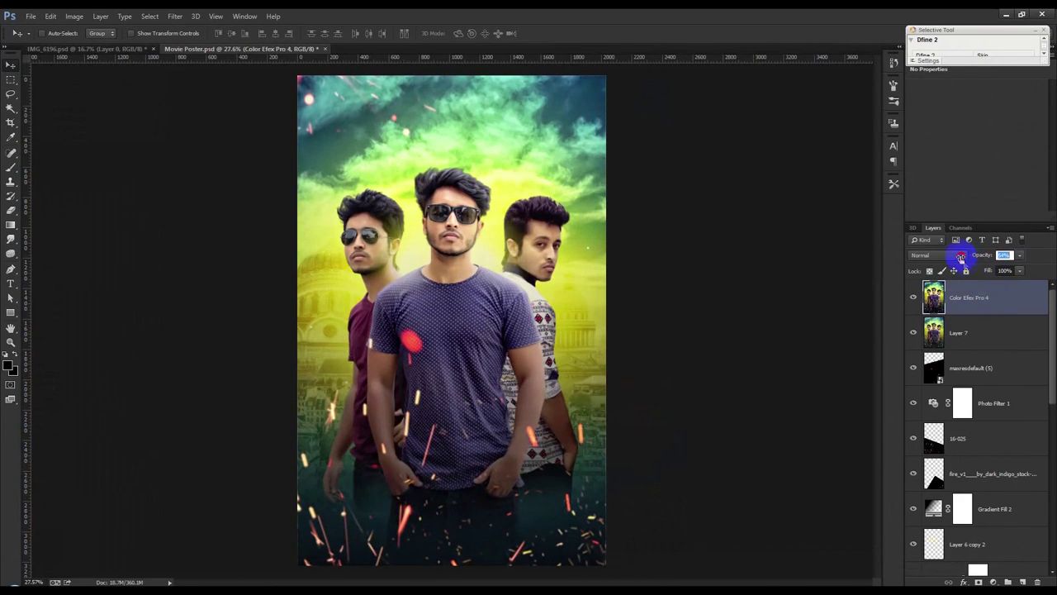
pyautogui.click(1023, 580)
pyautogui.click(74, 16)
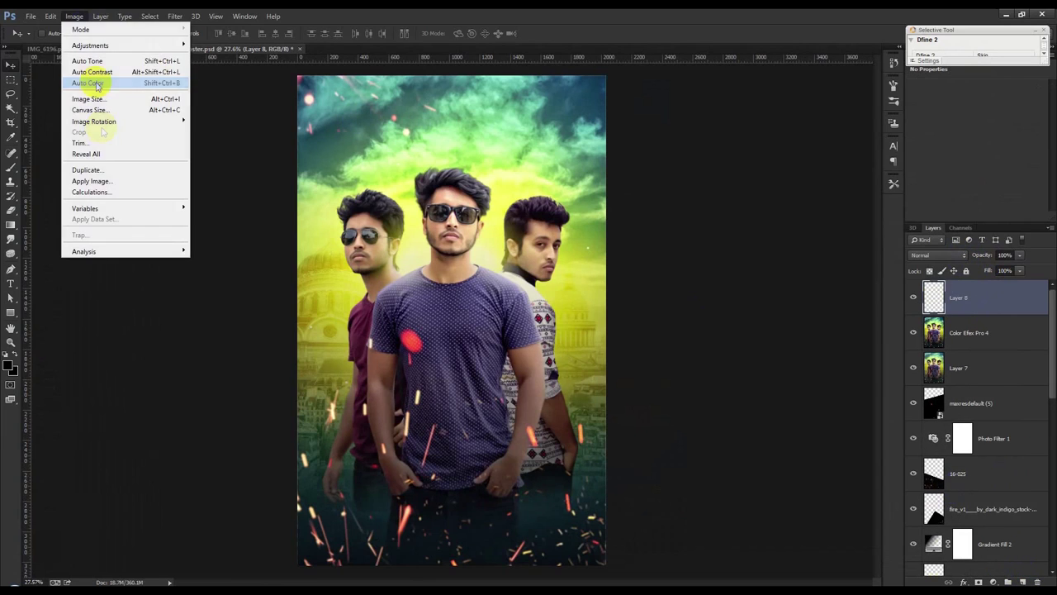
pyautogui.click(102, 172)
pyautogui.click(170, 17)
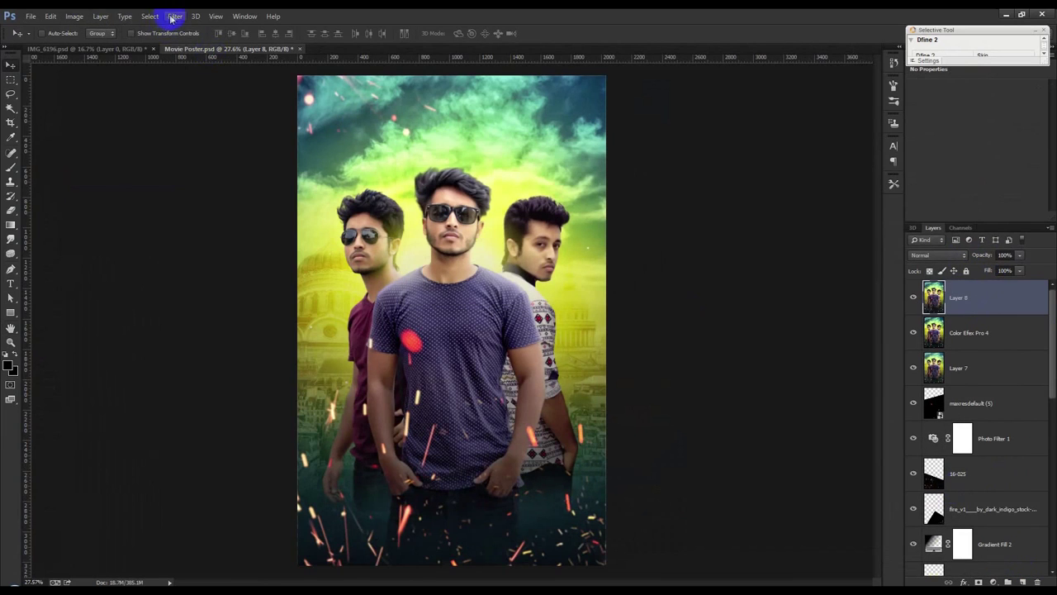
pyautogui.click(178, 86)
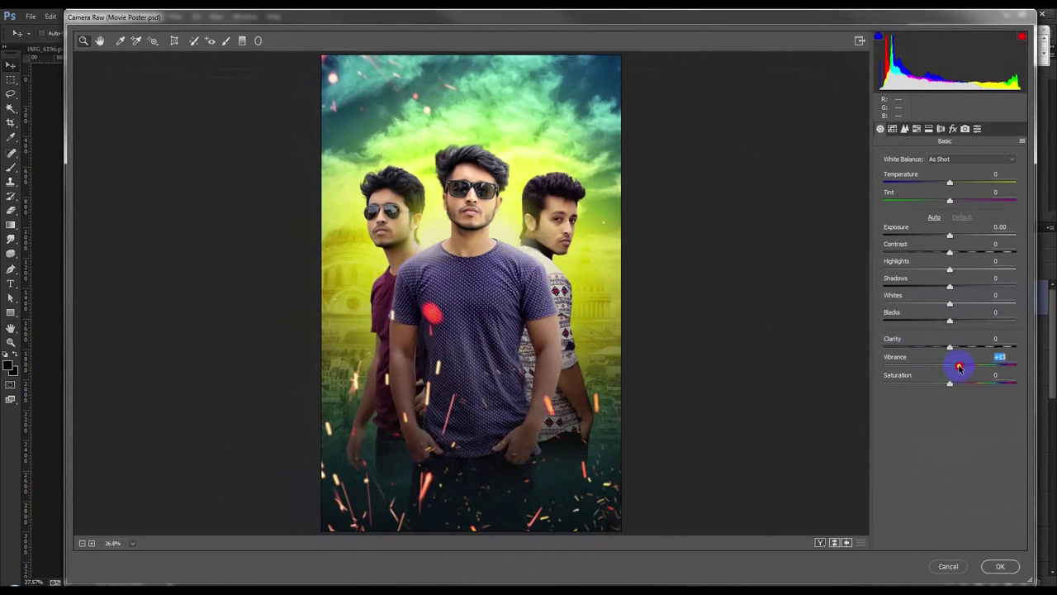
# Lift the lights in the tone curve, add slight dehaze and darken the edges with a vignette.
pyautogui.click(905, 129)
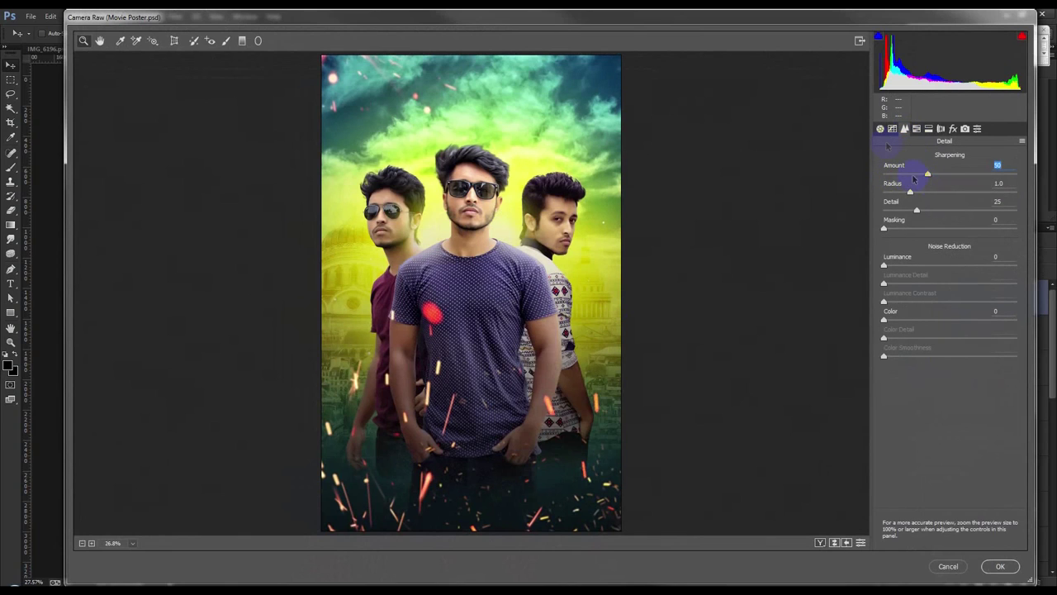
pyautogui.click(892, 129)
pyautogui.moveTo(956, 347)
pyautogui.mouseDown()
pyautogui.moveTo(981, 348)
pyautogui.moveTo(923, 369)
pyautogui.moveTo(943, 367)
pyautogui.moveTo(930, 379)
pyautogui.moveTo(956, 382)
pyautogui.mouseUp()
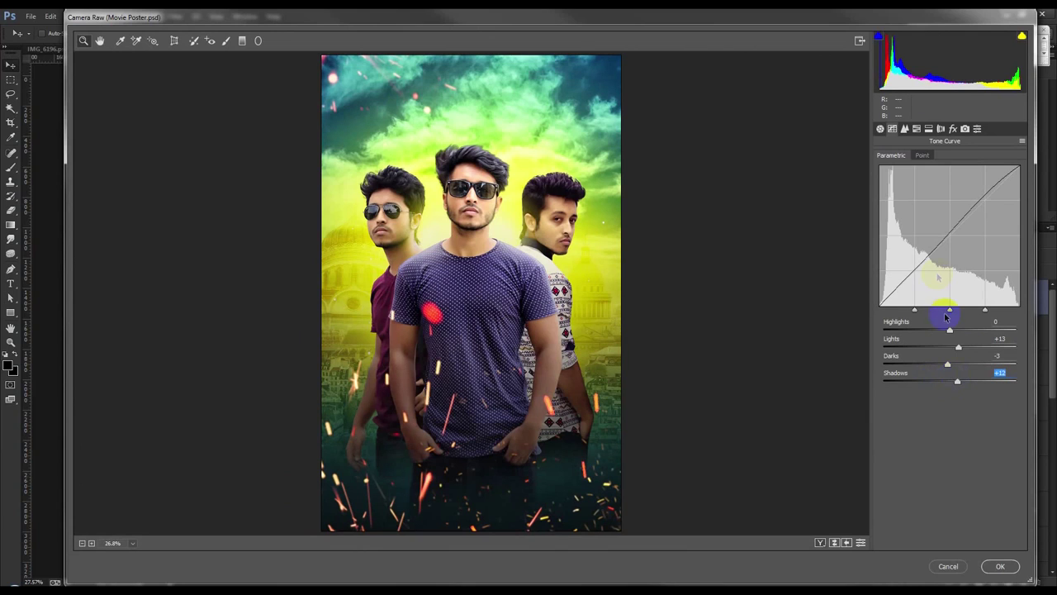
pyautogui.click(952, 129)
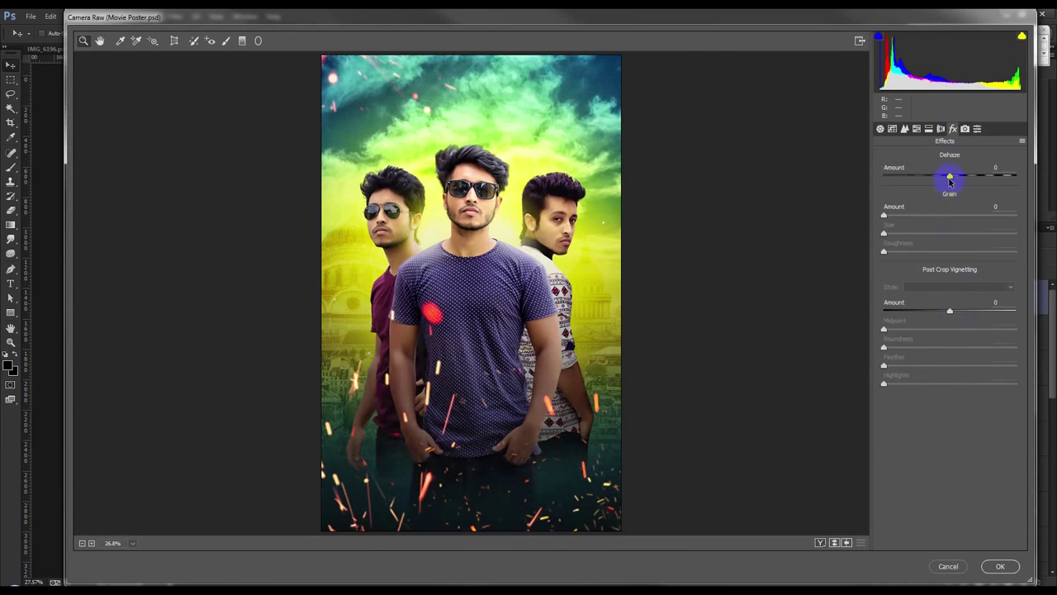
pyautogui.moveTo(961, 178); pyautogui.dragTo(964, 178)
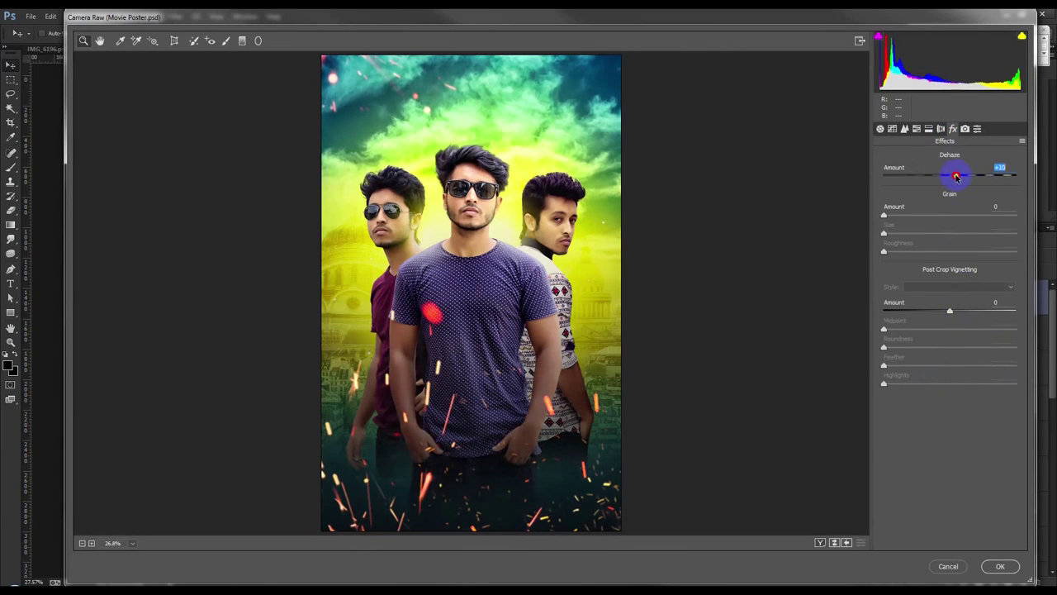
pyautogui.moveTo(935, 315); pyautogui.dragTo(933, 314)
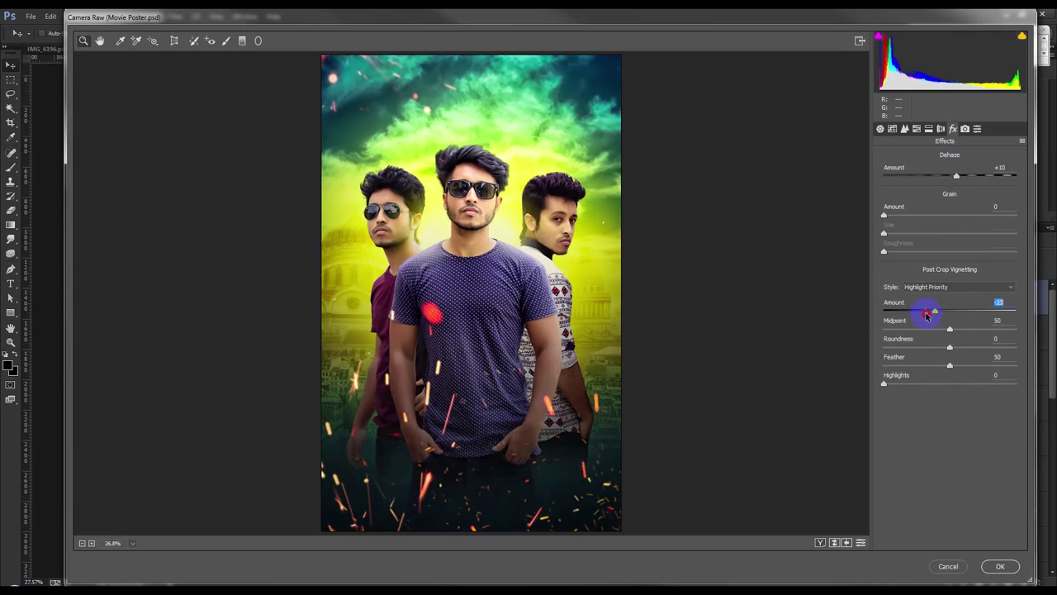
# Brighten orange luminance, boost orange saturation, desaturate greens to -65 and adjust aquas and yellows.
pyautogui.click(904, 129)
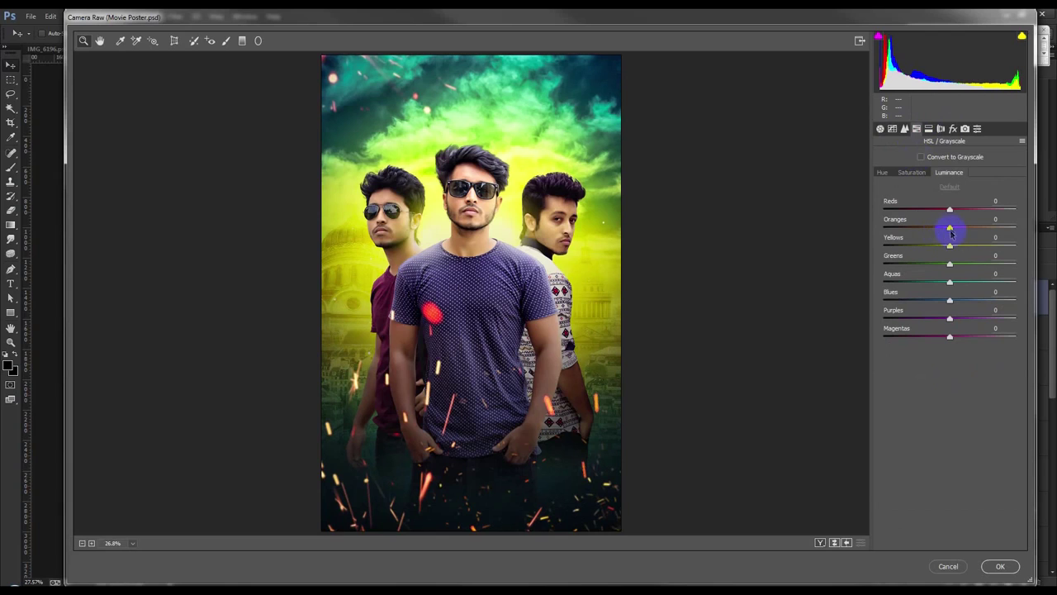
pyautogui.moveTo(951, 229); pyautogui.dragTo(964, 233)
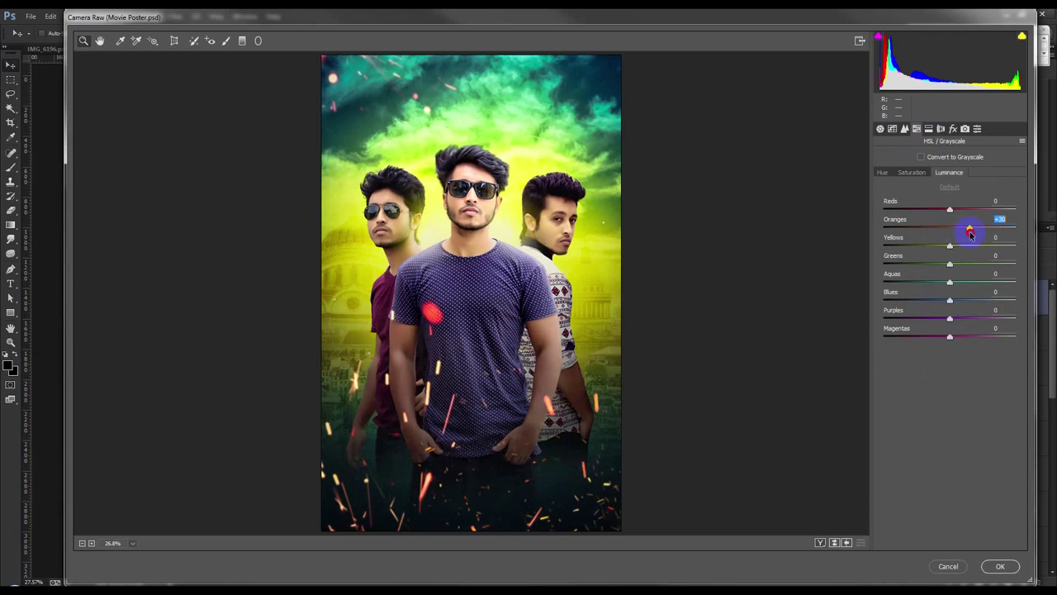
pyautogui.click(912, 171)
pyautogui.moveTo(948, 230); pyautogui.dragTo(954, 233)
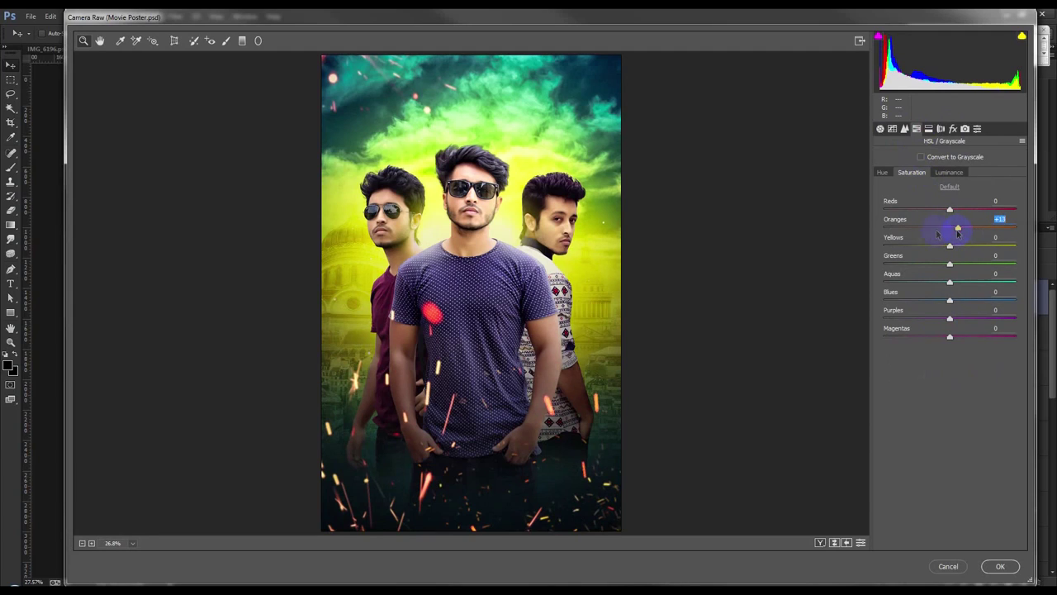
pyautogui.moveTo(950, 265); pyautogui.dragTo(912, 268)
pyautogui.moveTo(952, 284)
pyautogui.mouseDown()
pyautogui.moveTo(911, 284)
pyautogui.moveTo(982, 284)
pyautogui.moveTo(963, 284)
pyautogui.moveTo(970, 303)
pyautogui.moveTo(921, 302)
pyautogui.moveTo(1003, 299)
pyautogui.moveTo(897, 300)
pyautogui.moveTo(973, 304)
pyautogui.mouseUp()
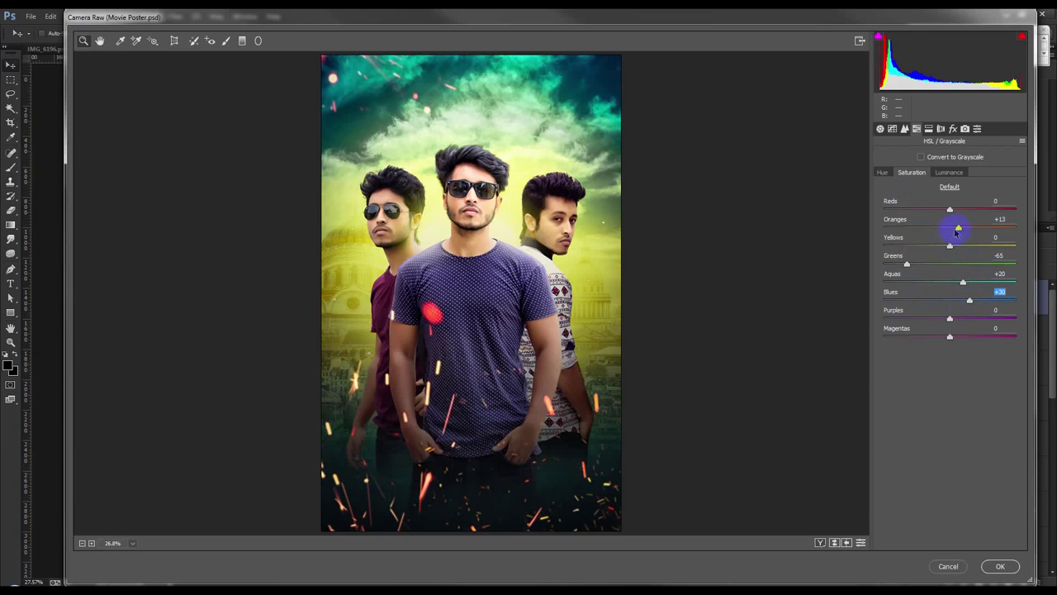
pyautogui.moveTo(953, 252)
pyautogui.mouseDown()
pyautogui.moveTo(965, 231)
pyautogui.moveTo(892, 238)
pyautogui.moveTo(960, 245)
pyautogui.moveTo(939, 209)
pyautogui.moveTo(962, 214)
pyautogui.mouseUp()
# Try warming the temperature and reset it to 0, then lower highlights and add clarity.
pyautogui.click(881, 129)
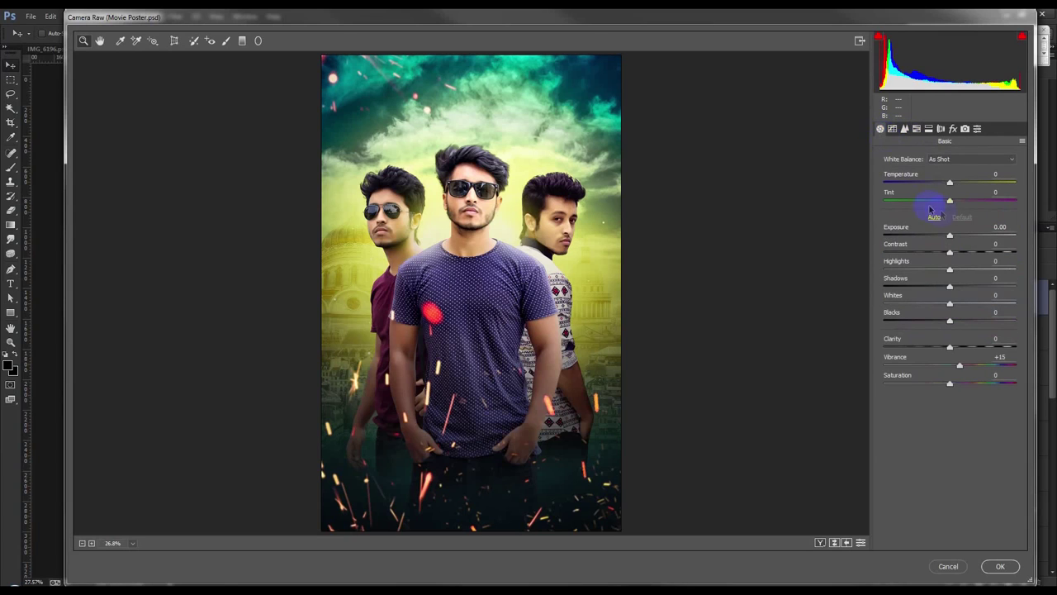
pyautogui.moveTo(949, 185)
pyautogui.mouseDown()
pyautogui.moveTo(940, 185)
pyautogui.moveTo(957, 187)
pyautogui.mouseUp()
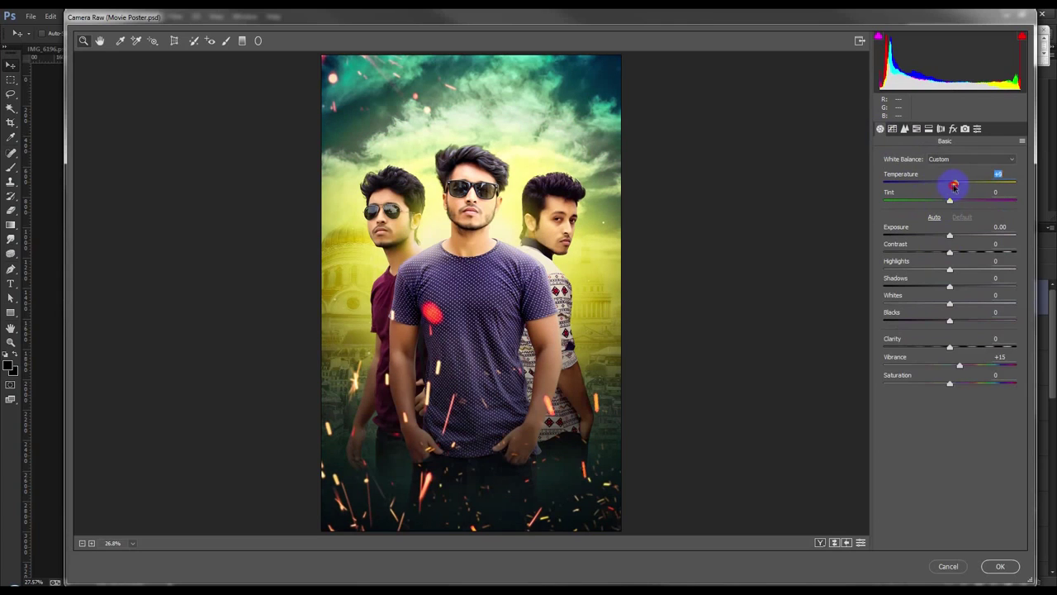
pyautogui.doubleClick(950, 188)
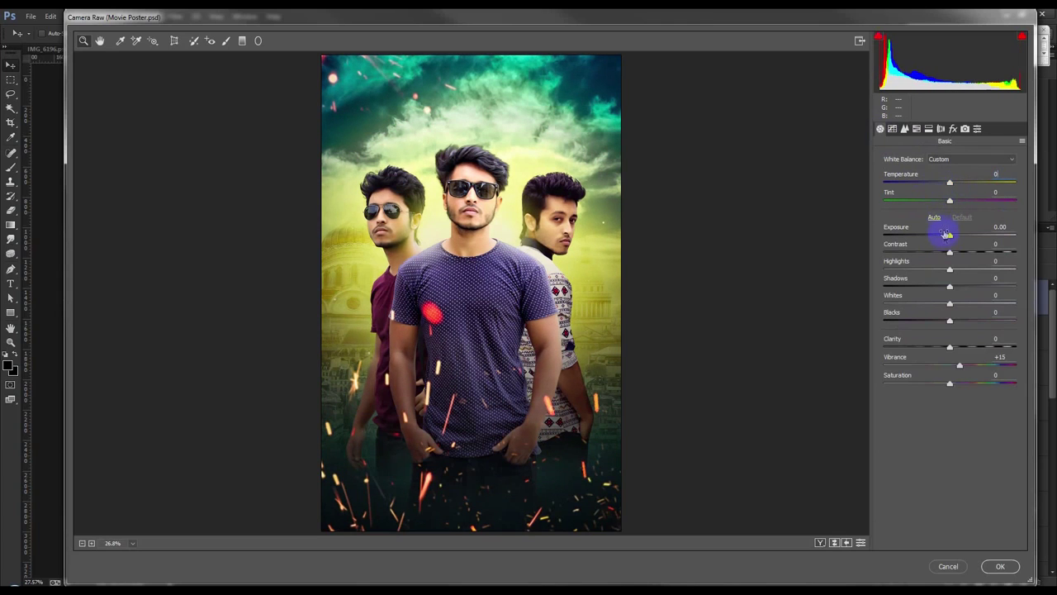
pyautogui.moveTo(950, 271)
pyautogui.mouseDown()
pyautogui.moveTo(959, 288)
pyautogui.moveTo(943, 291)
pyautogui.moveTo(963, 292)
pyautogui.moveTo(940, 322)
pyautogui.moveTo(963, 322)
pyautogui.moveTo(931, 322)
pyautogui.moveTo(941, 322)
pyautogui.mouseUp()
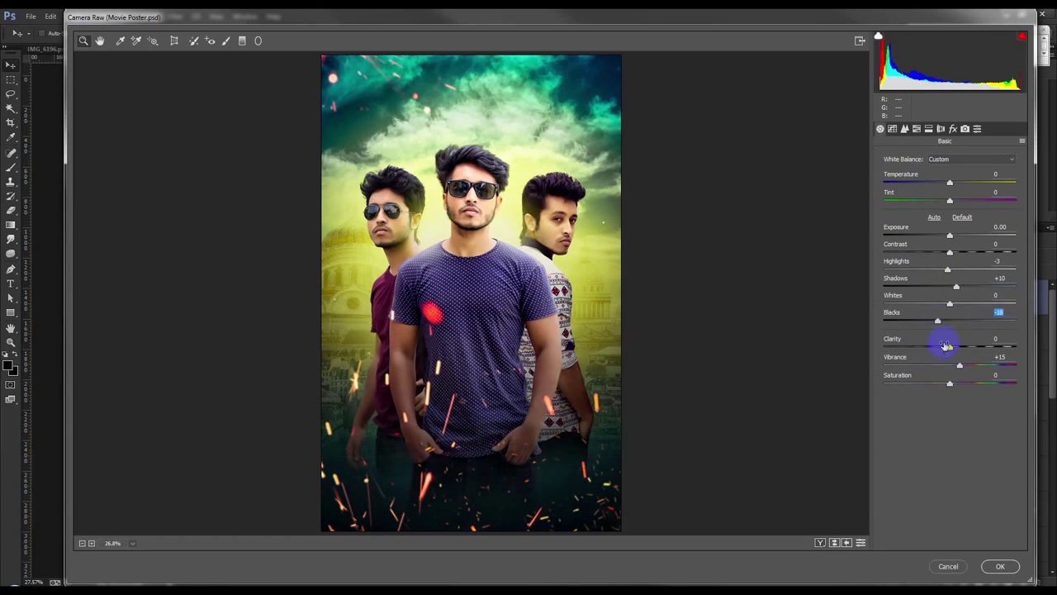
pyautogui.moveTo(950, 349); pyautogui.dragTo(950, 350)
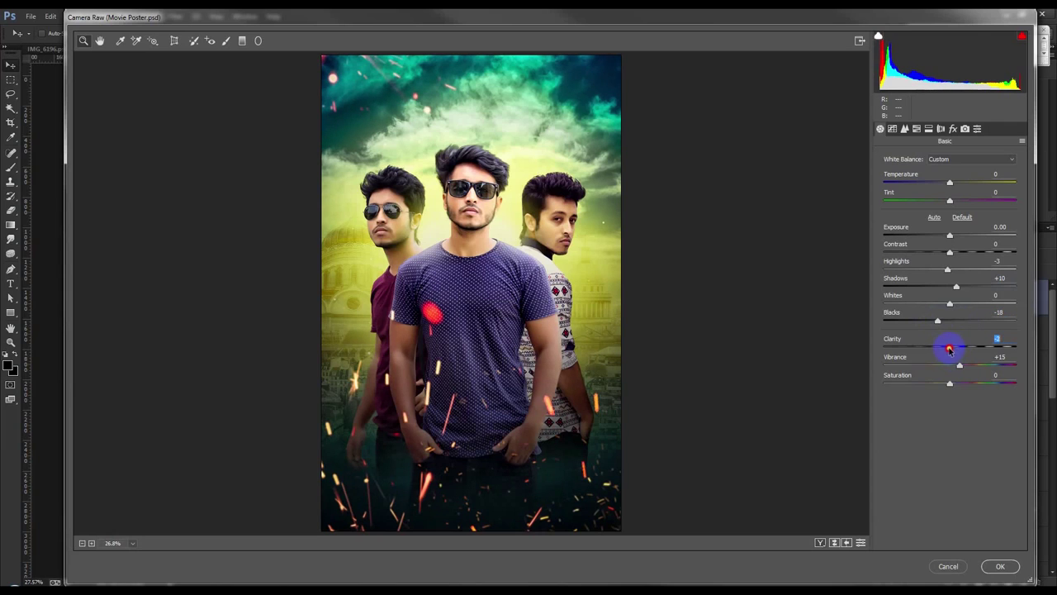
# Boost warm skin-tone saturation, raise Oranges luminance to +28 and apply the Camera Raw grade.
pyautogui.click(929, 130)
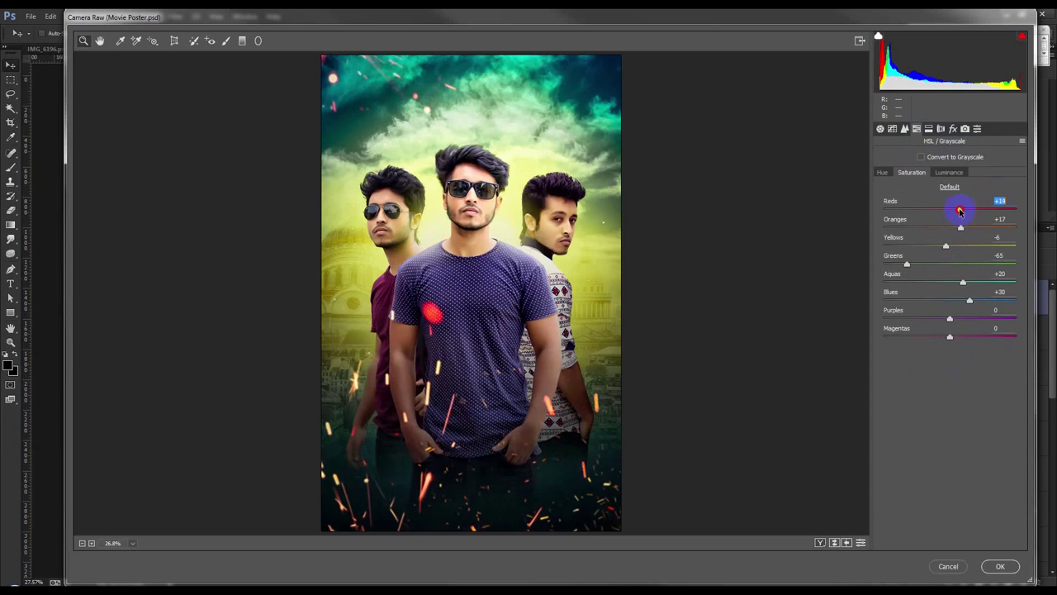
pyautogui.moveTo(961, 229); pyautogui.dragTo(969, 231)
pyautogui.click(950, 174)
pyautogui.moveTo(950, 228); pyautogui.dragTo(979, 229)
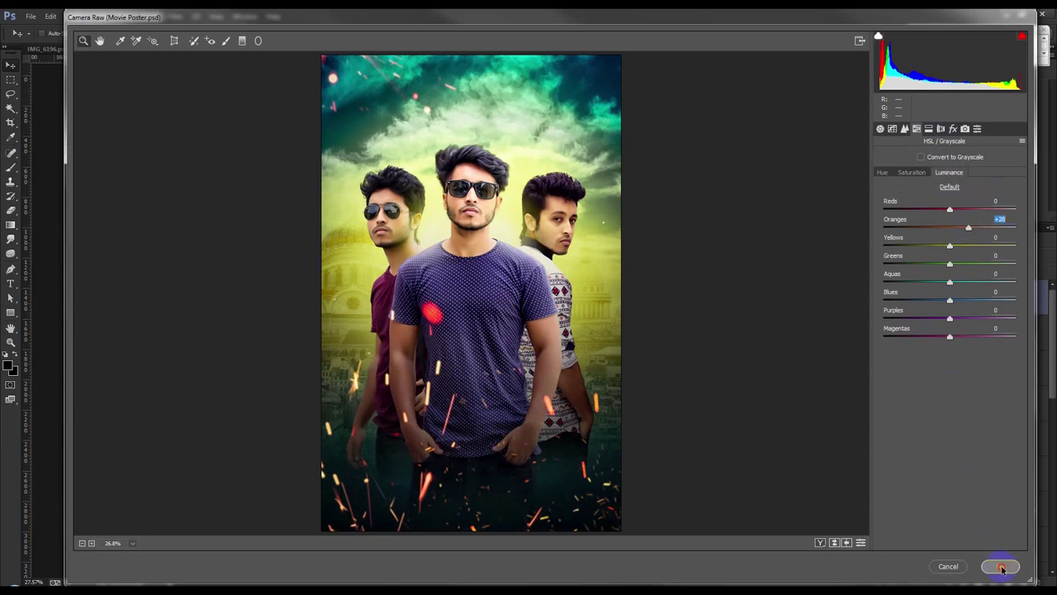
pyautogui.click(1001, 567)
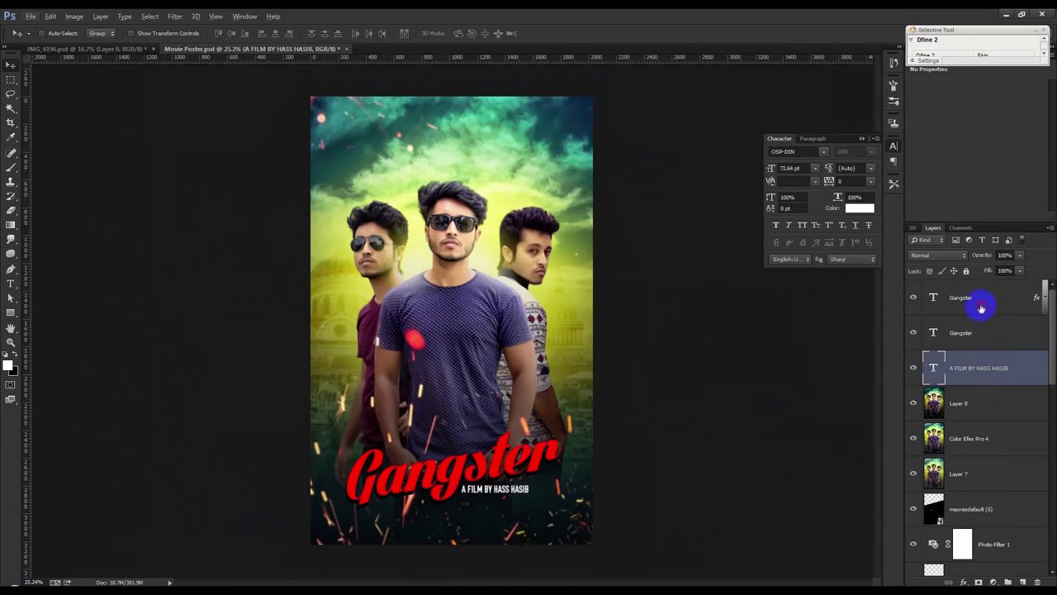
# Shift the title and credits down and place a horizontally centred copy of the subtitle at the top.
pyautogui.keyDown('shift'); pyautogui.click(980, 307); pyautogui.keyUp('shift')
pyautogui.moveTo(632, 394)
pyautogui.mouseDown()
pyautogui.moveTo(639, 423)
pyautogui.moveTo(641, 409)
pyautogui.mouseUp()
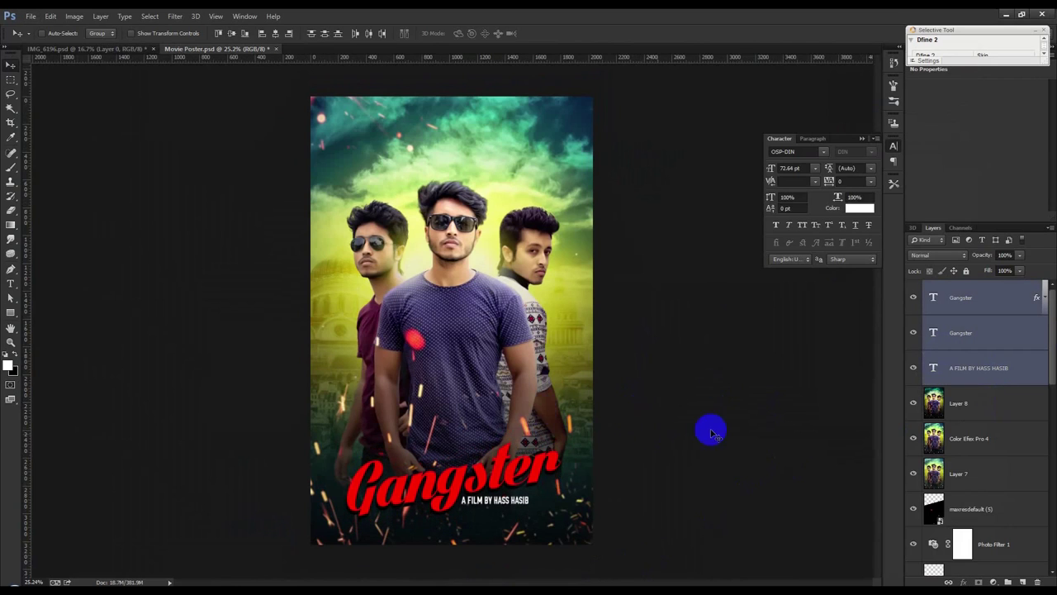
pyautogui.click(991, 370)
pyautogui.moveTo(537, 493)
pyautogui.mouseDown()
pyautogui.moveTo(546, 142)
pyautogui.moveTo(494, 97)
pyautogui.mouseUp()
pyautogui.hotkey('ctrl', 'a')
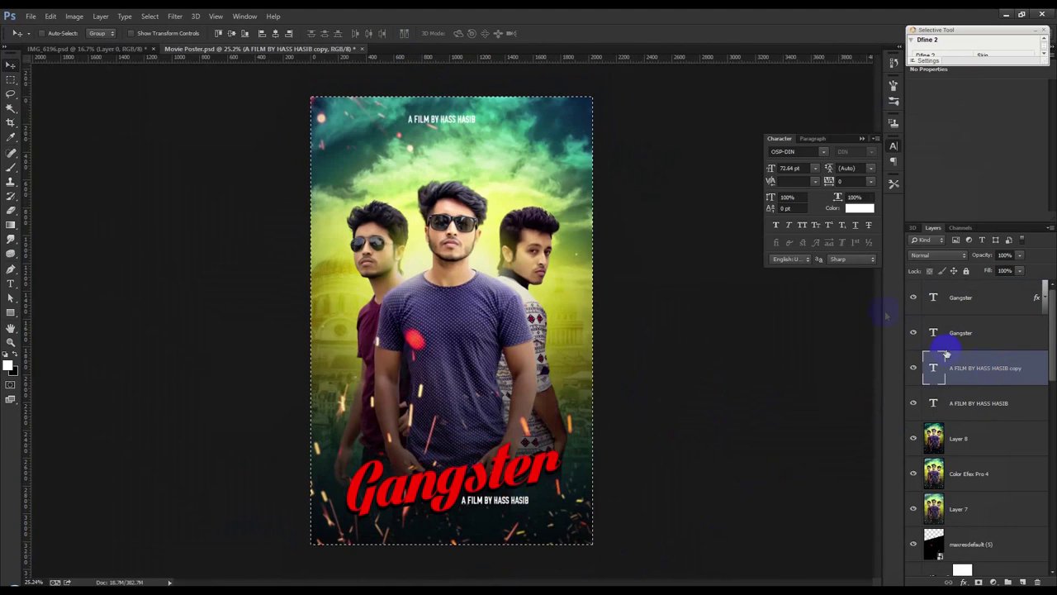
pyautogui.click(275, 33)
# Replace the top copy's text with 'J-TOUCH CREATION PRESENT', centre-aligned.
pyautogui.hotkey('ctrl', 'd')
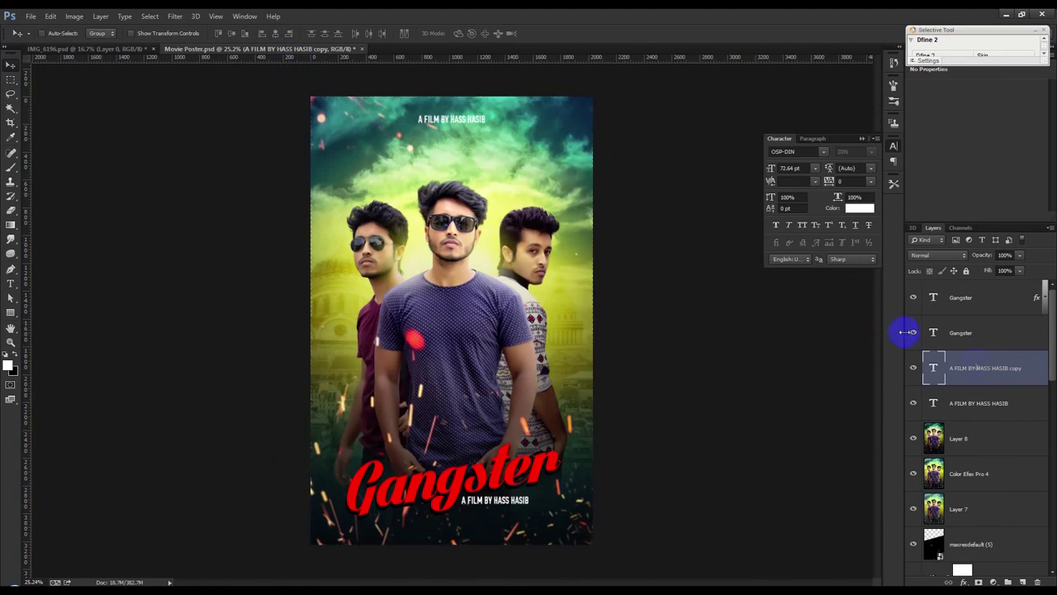
pyautogui.doubleClick(933, 366)
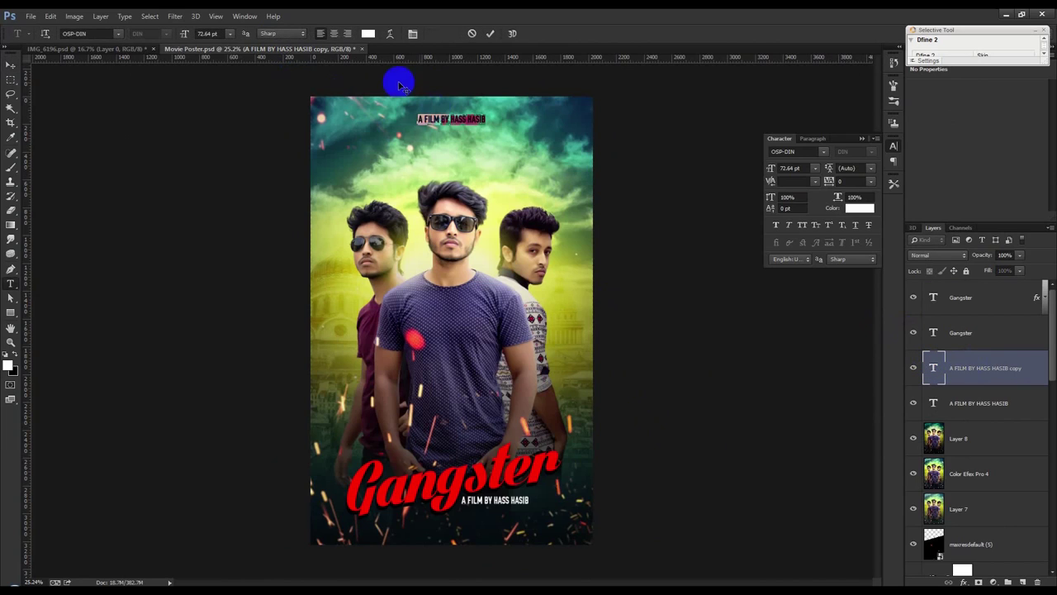
pyautogui.click(335, 33)
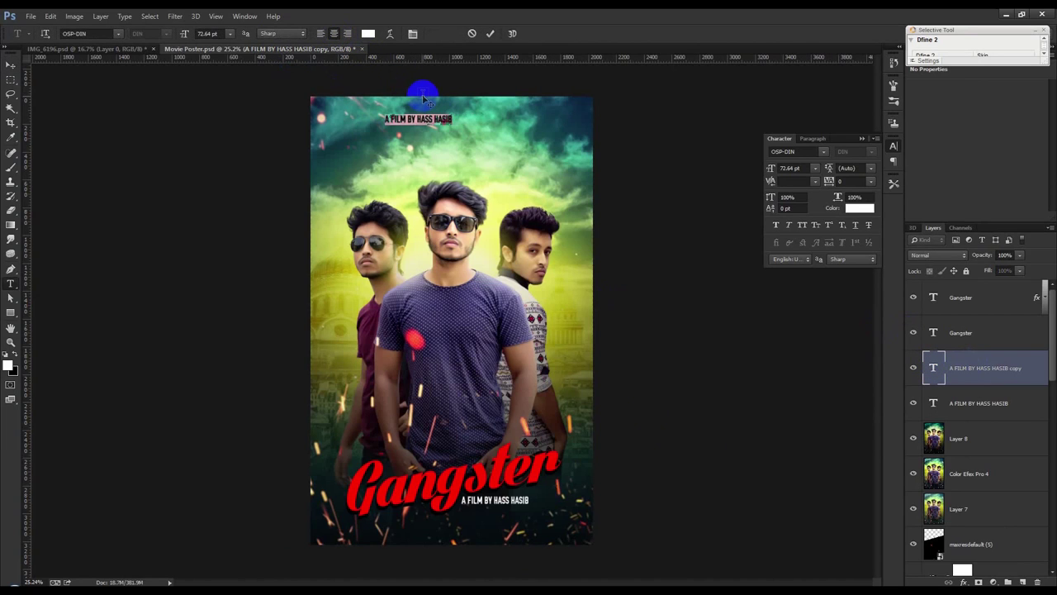
pyautogui.press('BackSpace')
pyautogui.write('J-TOUCH')
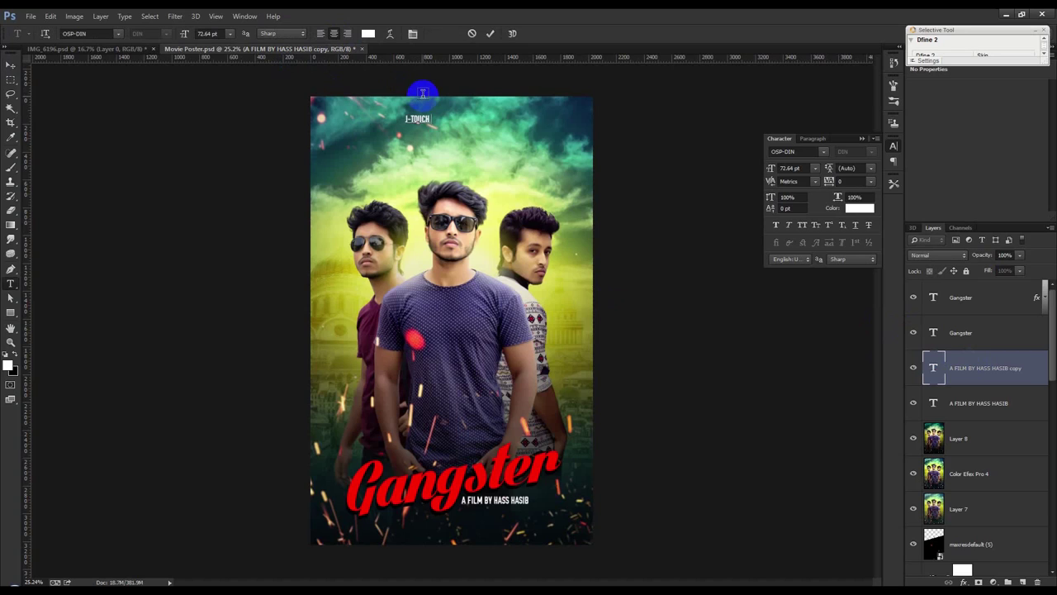
pyautogui.write('CREATION PRESENT')
# Set the heading's tracking to 559 and its size to 56.64 pt.
pyautogui.hotkey('ctrl', 'a')
pyautogui.moveTo(423, 117); pyautogui.dragTo(455, 113)
pyautogui.click(839, 180)
pyautogui.press('Up')
pyautogui.press('Up')
pyautogui.press('Up')
pyautogui.press('Up')
pyautogui.press('Up')
pyautogui.press('Up')
pyautogui.press('Up')
pyautogui.press('Up')
pyautogui.click(208, 33)
pyautogui.press('Down')
pyautogui.press('Down')
pyautogui.press('Down')
pyautogui.press('Down')
pyautogui.press('Down')
pyautogui.press('Down')
pyautogui.press('Down')
pyautogui.press('Down')
pyautogui.press('Down')
pyautogui.click(490, 33)
# Centre the heading horizontally on the canvas and save the poster.
pyautogui.press('v')
pyautogui.hotkey('ctrl', 'a')
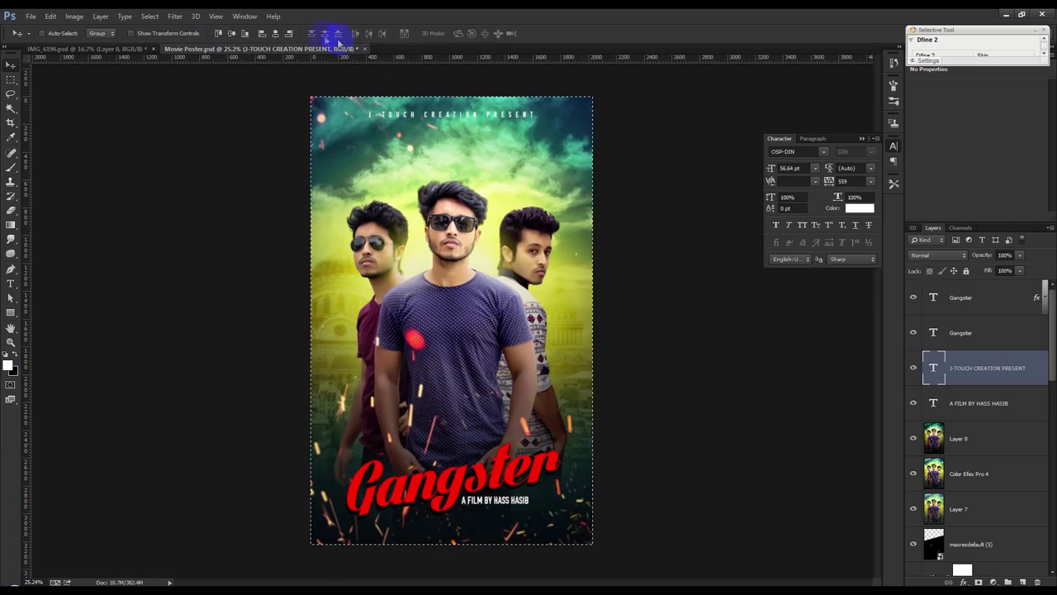
pyautogui.click(276, 34)
pyautogui.hotkey('ctrl', 'd')
pyautogui.hotkey('ctrl', 's')
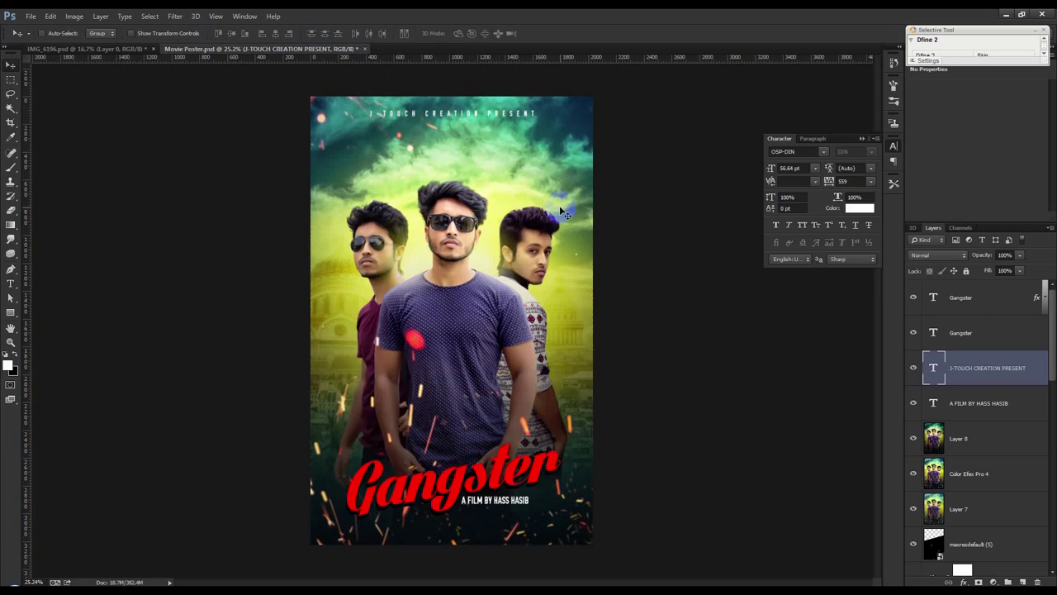
# Drag the J-TOUCH heading into position near the top of the poster.
pyautogui.moveTo(935, 369); pyautogui.dragTo(577, 367)
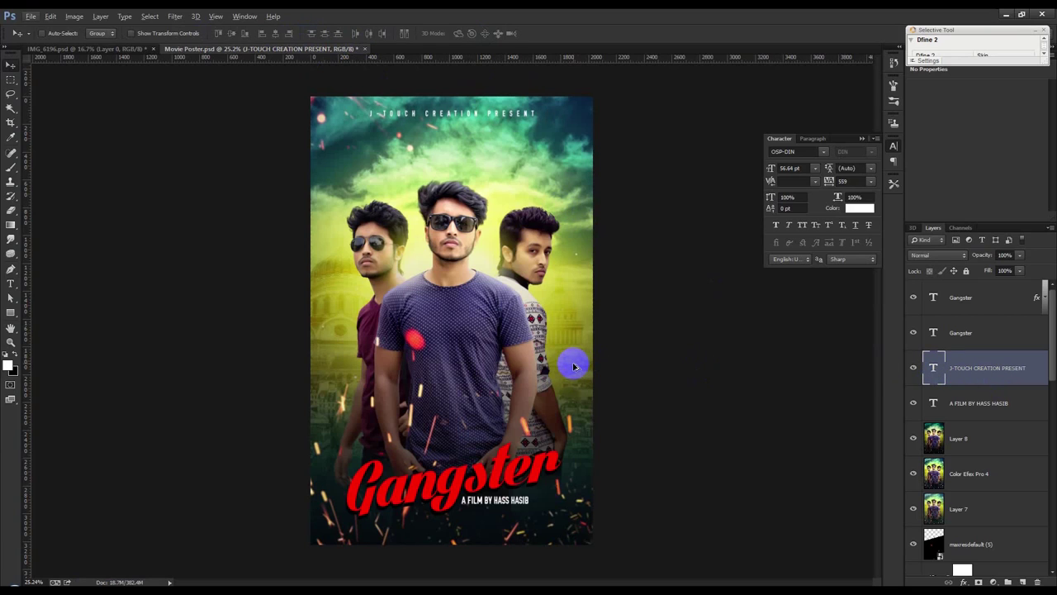
pyautogui.moveTo(575, 366); pyautogui.dragTo(583, 239)
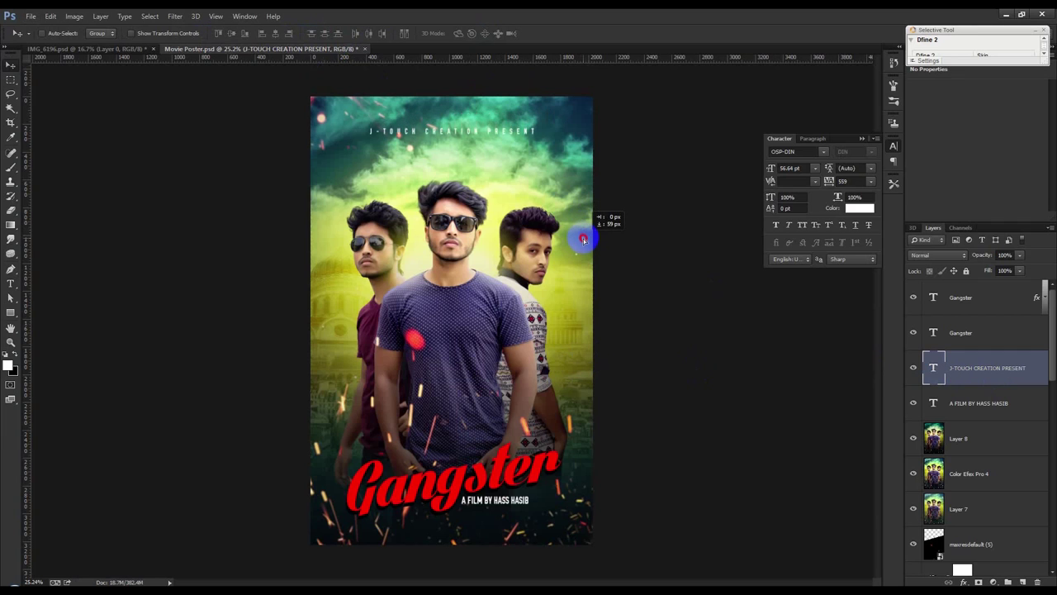
pyautogui.moveTo(583, 239); pyautogui.dragTo(548, 228)
# Re-crop the canvas, nudging the top edge up slightly.
pyautogui.click(11, 122)
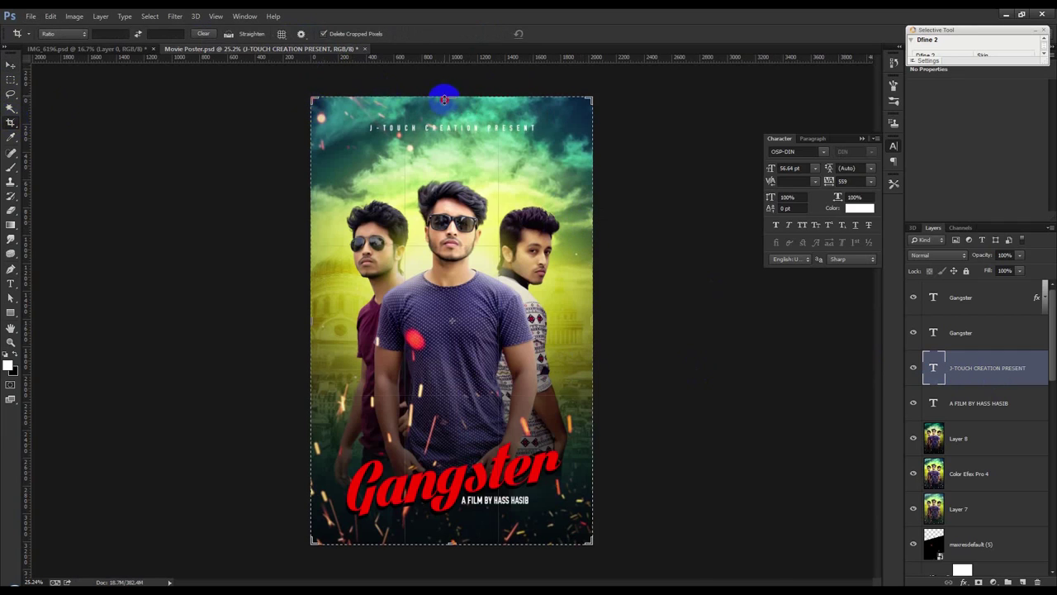
pyautogui.moveTo(443, 99); pyautogui.dragTo(444, 93)
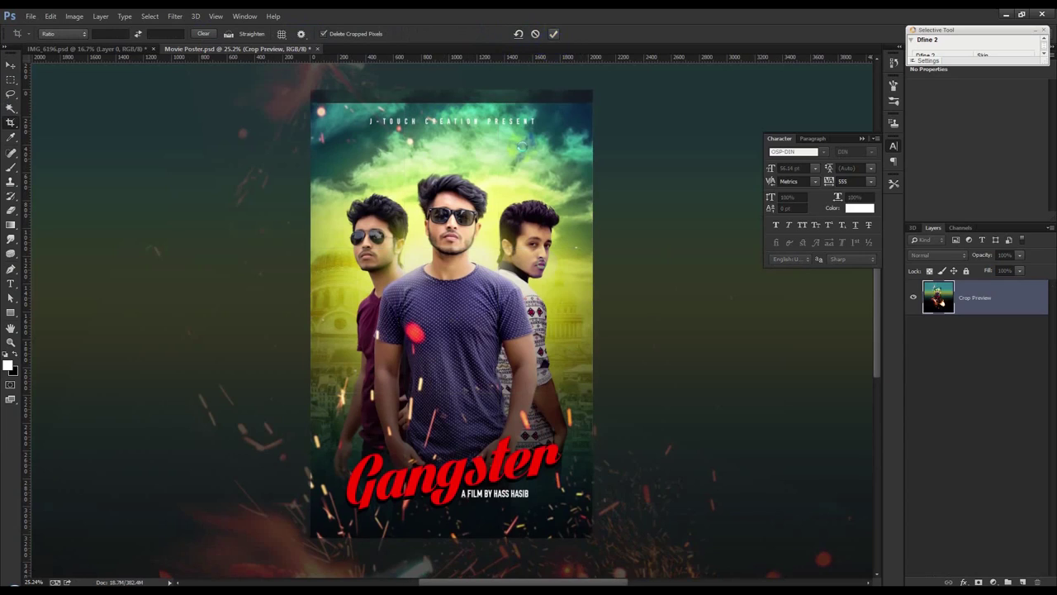
pyautogui.press('Return')
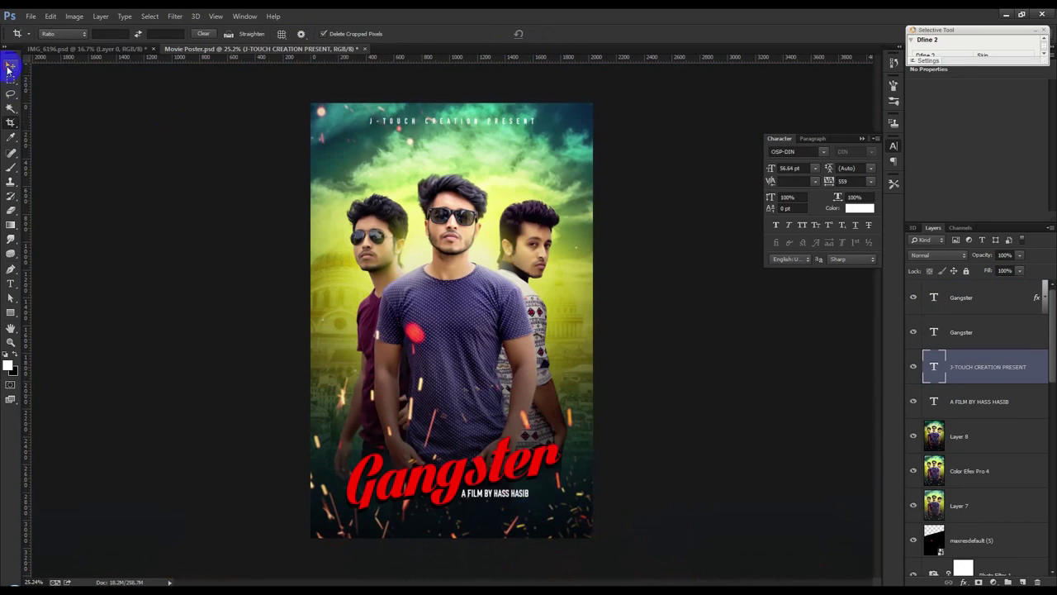
pyautogui.click(10, 66)
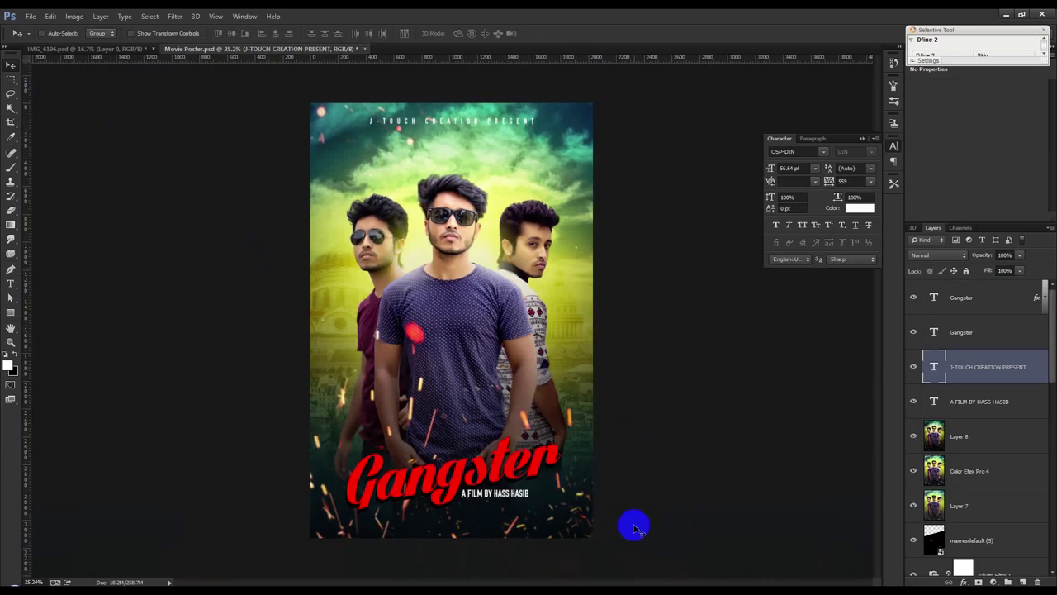
# Stamp all visible layers into a new Layer 9 above the Gangster layer.
pyautogui.click(991, 304)
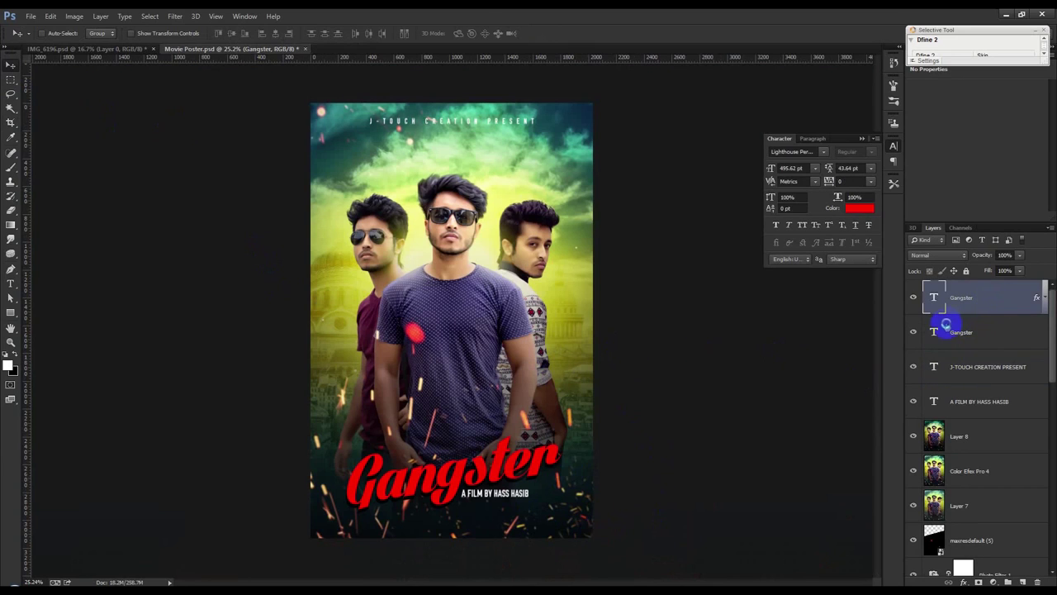
pyautogui.hotkey('ctrl', 'shift', 'alt', 'e')
pyautogui.click(992, 582)
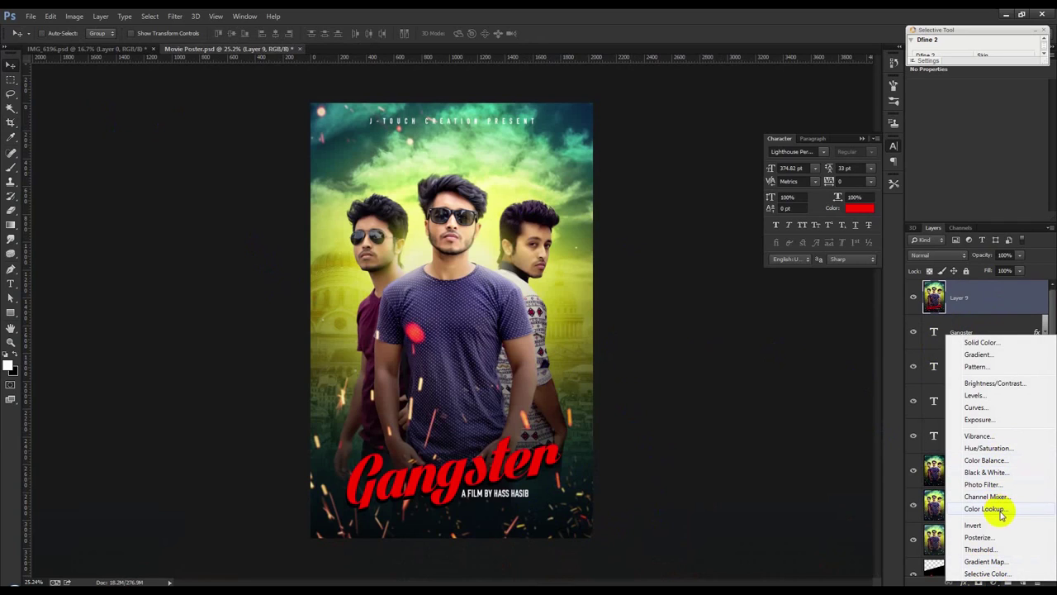
# Add a Selective Color layer setting Yellows' yellow to -23, with Layer 9 moved above it.
pyautogui.click(992, 573)
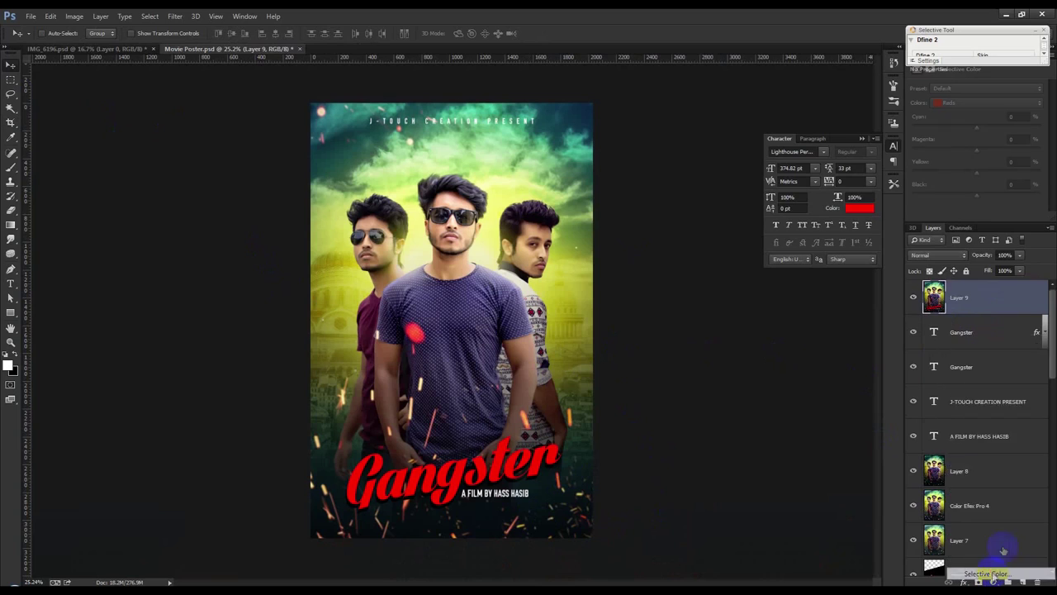
pyautogui.click(944, 103)
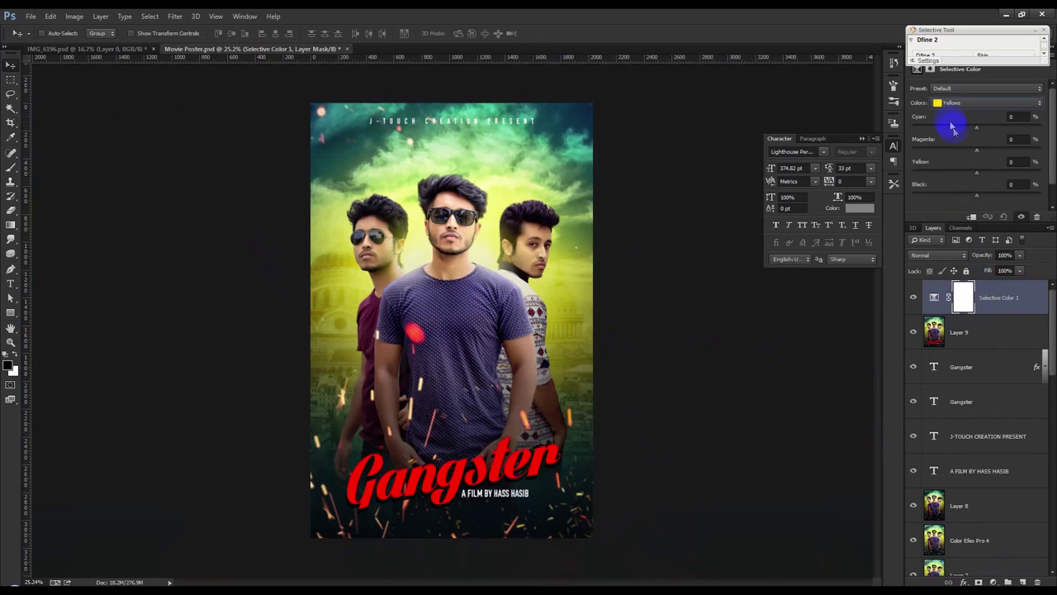
pyautogui.moveTo(989, 174); pyautogui.dragTo(958, 180)
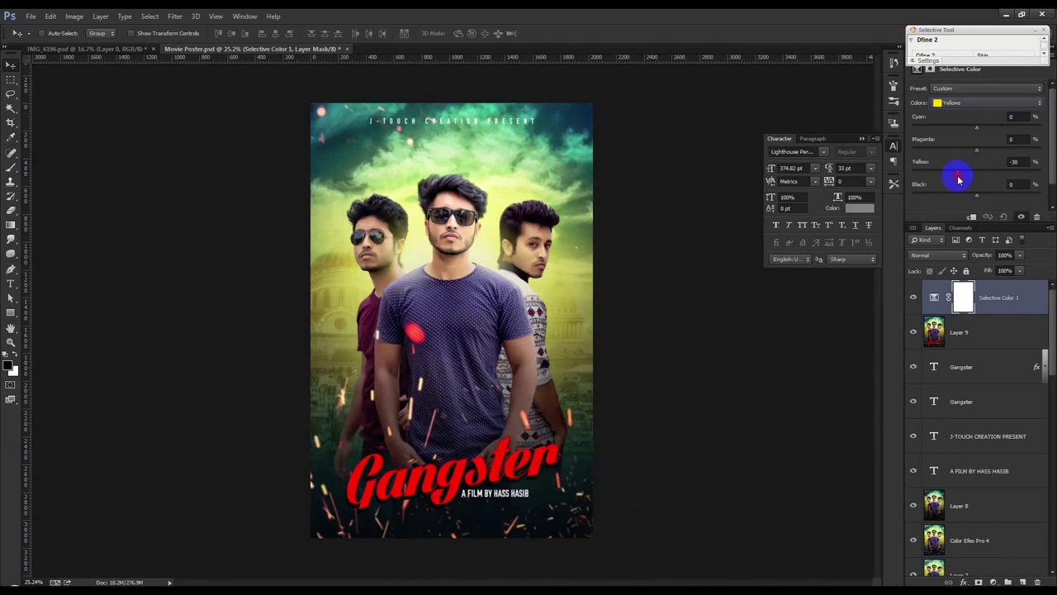
pyautogui.moveTo(966, 178)
pyautogui.mouseDown()
pyautogui.moveTo(999, 178)
pyautogui.moveTo(963, 180)
pyautogui.mouseUp()
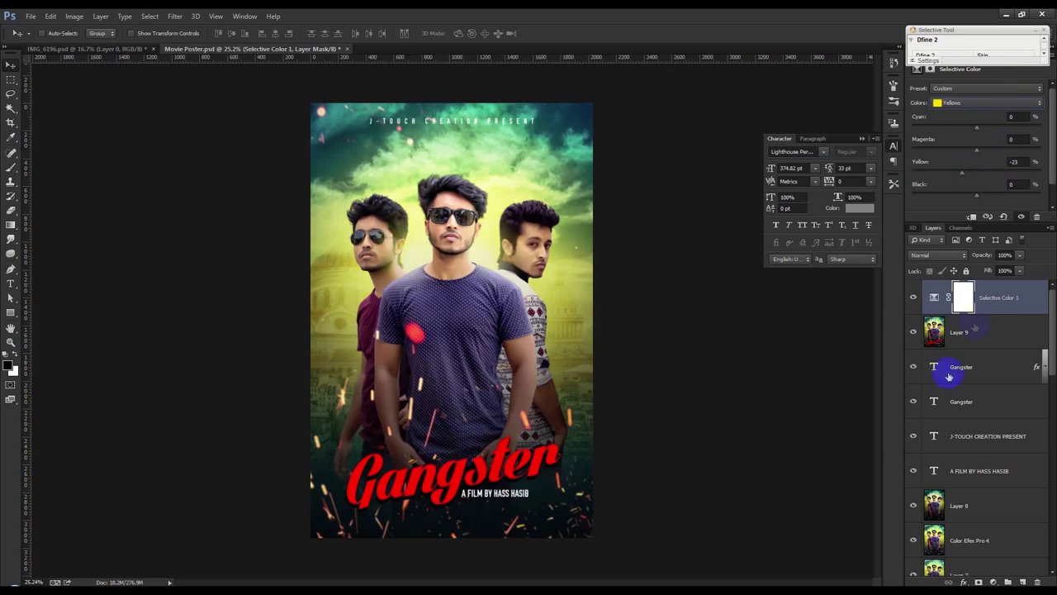
pyautogui.moveTo(985, 322)
pyautogui.mouseDown()
pyautogui.moveTo(973, 304)
pyautogui.moveTo(892, 302)
pyautogui.mouseUp()
pyautogui.click(176, 15)
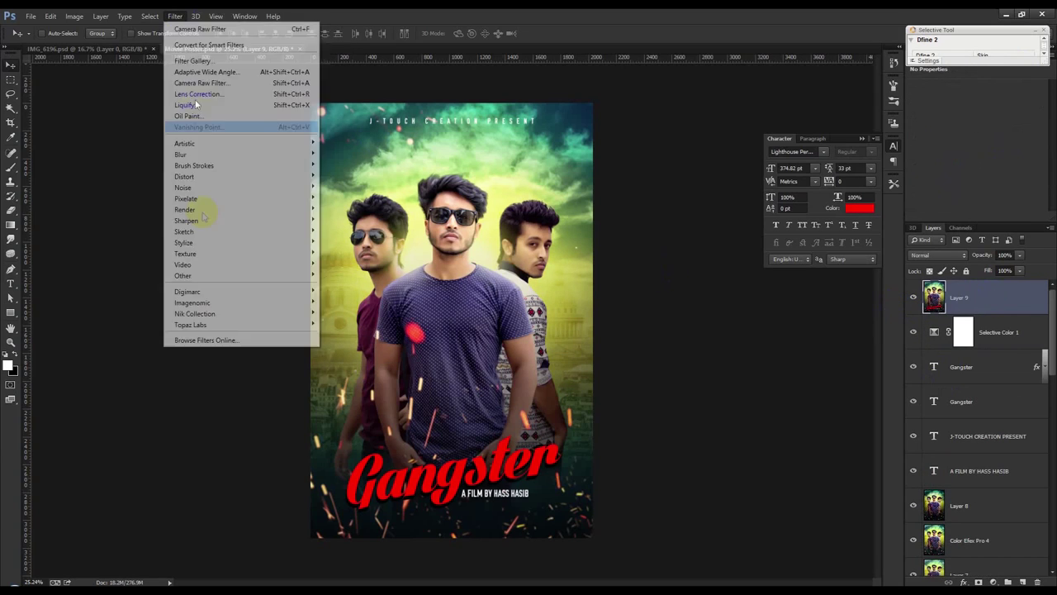
# Raise Structure to about 43% in Viveza 2 and apply it as a new top layer.
pyautogui.moveTo(195, 313)
pyautogui.click(369, 393)
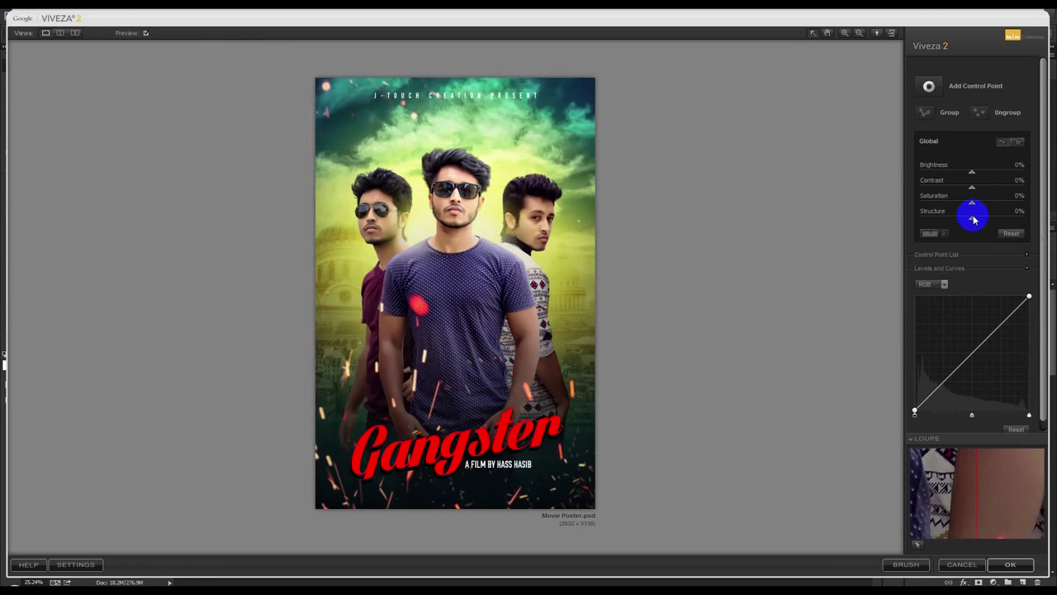
pyautogui.moveTo(971, 217); pyautogui.dragTo(1001, 219)
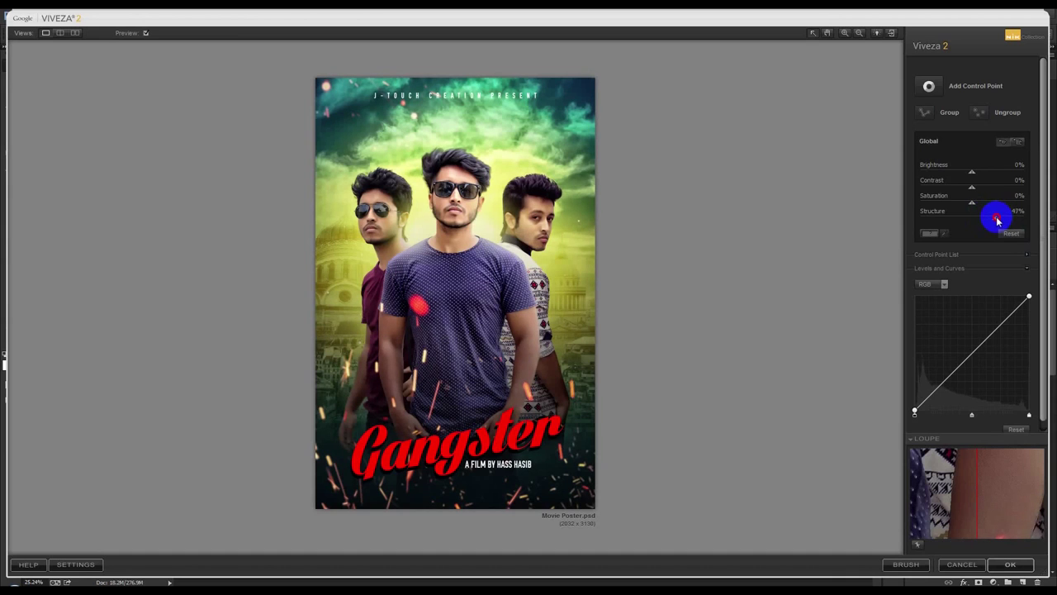
pyautogui.click(1011, 564)
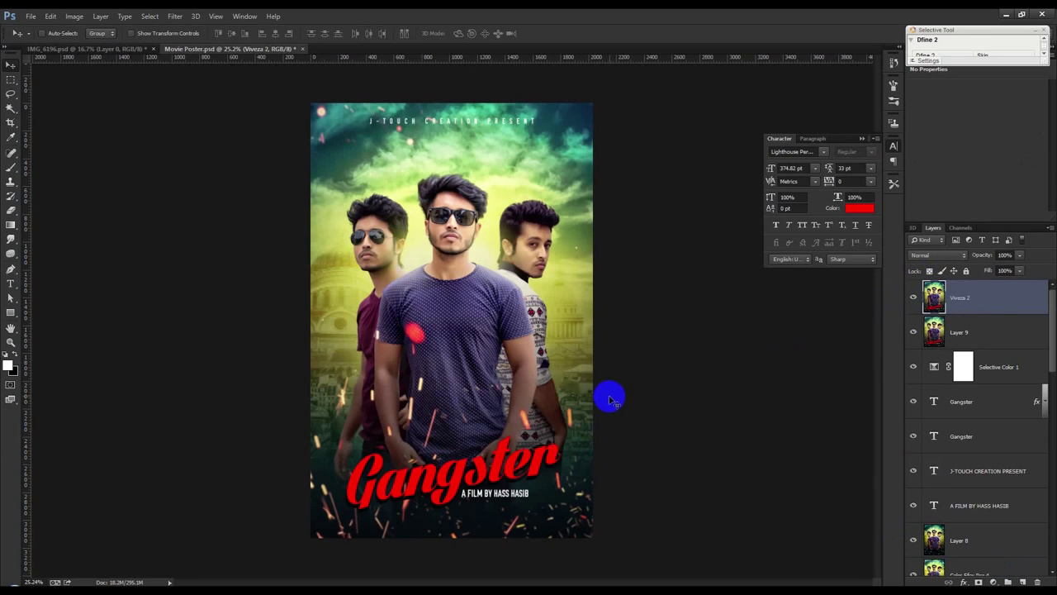
pyautogui.scroll(1, 609, 401)
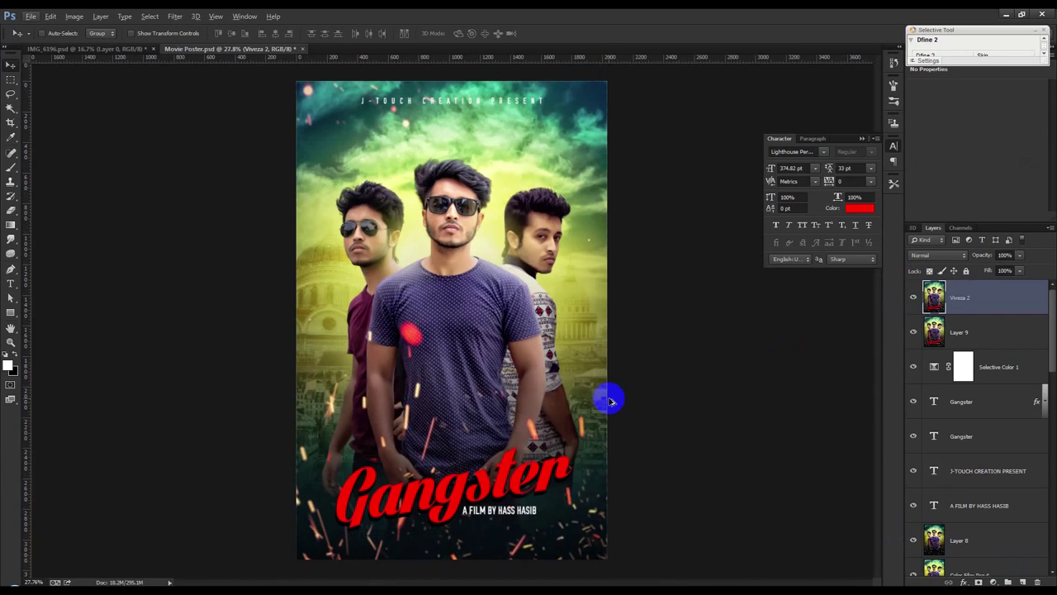
pyautogui.click(175, 17)
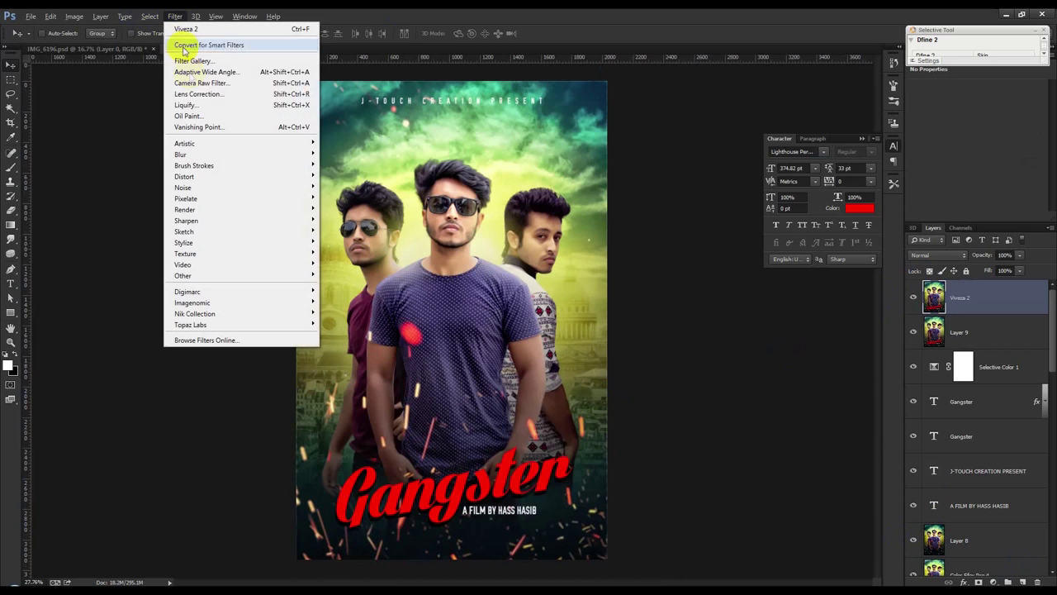
# Apply a Camera Raw tone curve with Highlights +15, Lights +29, Darks +1, Shadows -8.
pyautogui.click(199, 83)
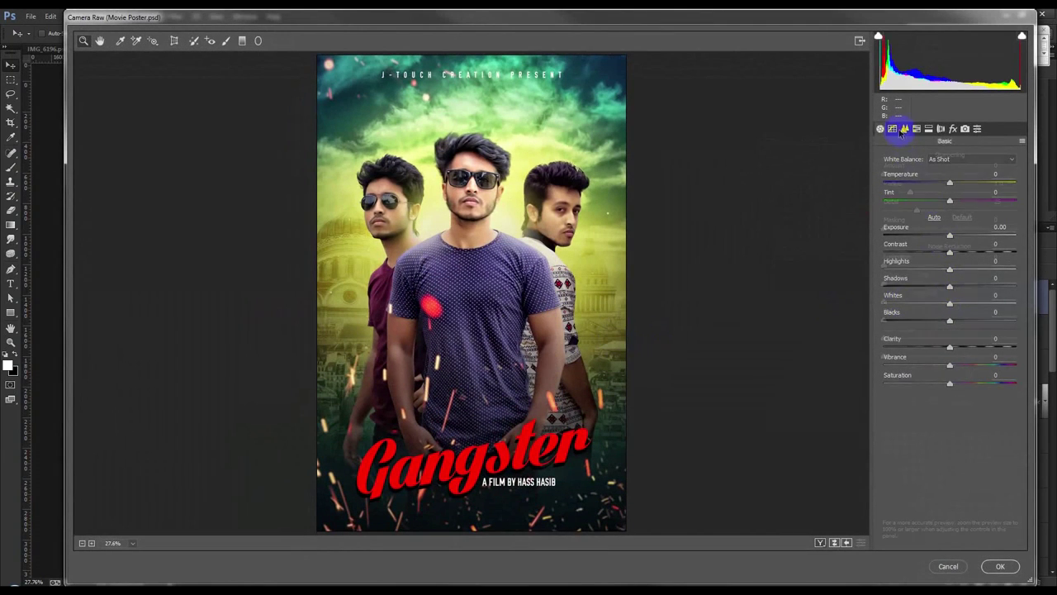
pyautogui.click(904, 129)
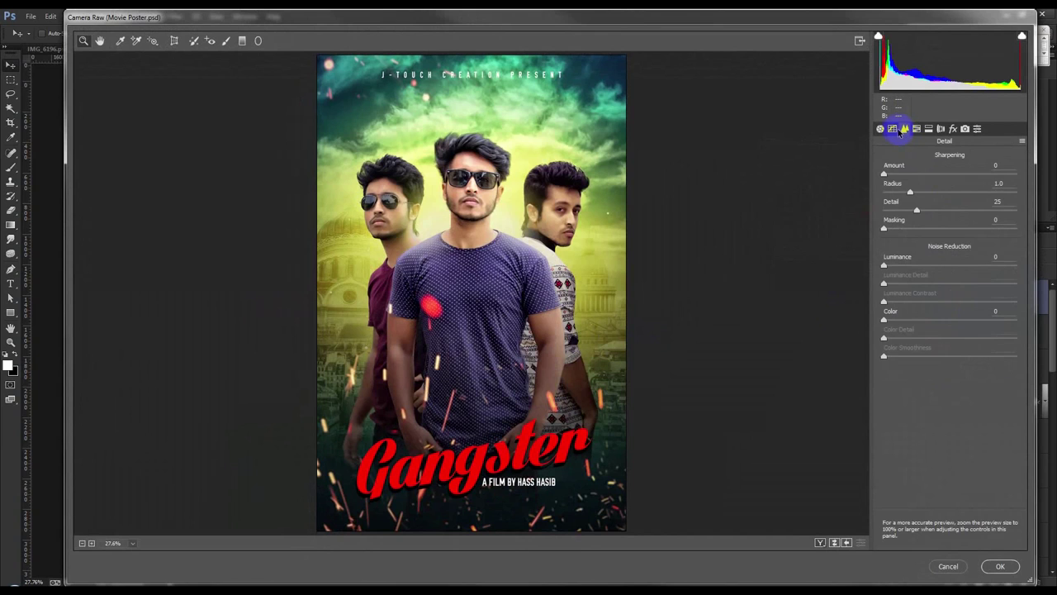
pyautogui.click(892, 129)
pyautogui.moveTo(950, 347); pyautogui.dragTo(968, 347)
pyautogui.moveTo(972, 346); pyautogui.dragTo(969, 346)
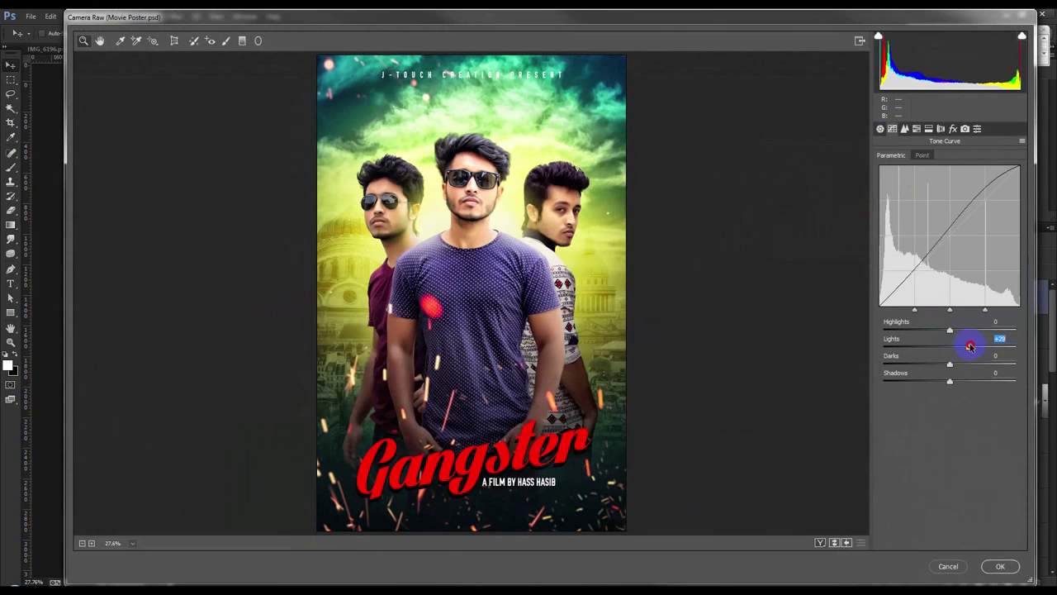
pyautogui.moveTo(950, 331)
pyautogui.mouseDown()
pyautogui.moveTo(963, 332)
pyautogui.moveTo(950, 363)
pyautogui.mouseUp()
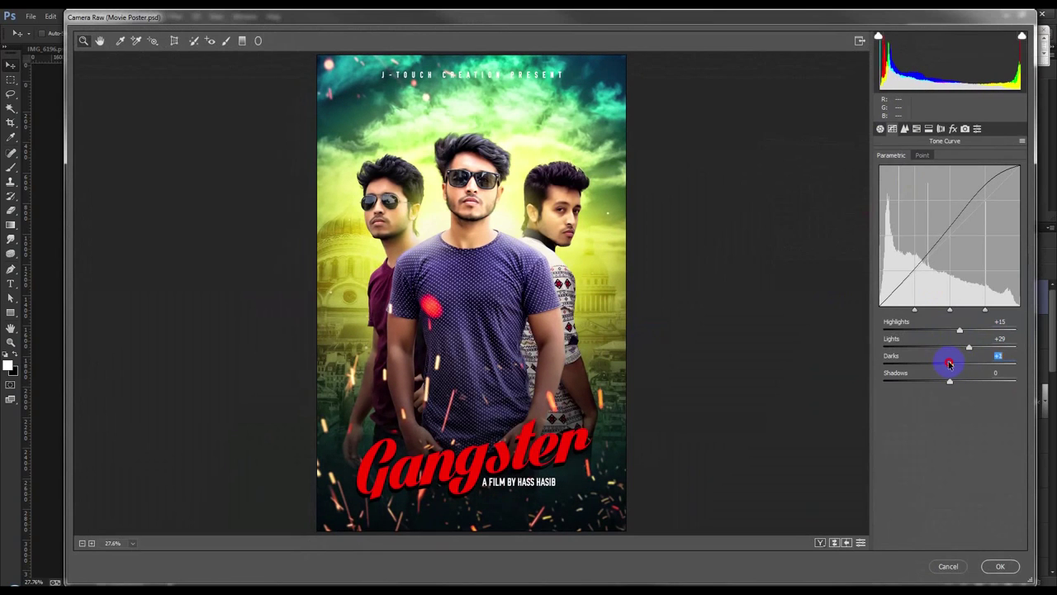
pyautogui.moveTo(950, 382); pyautogui.dragTo(943, 384)
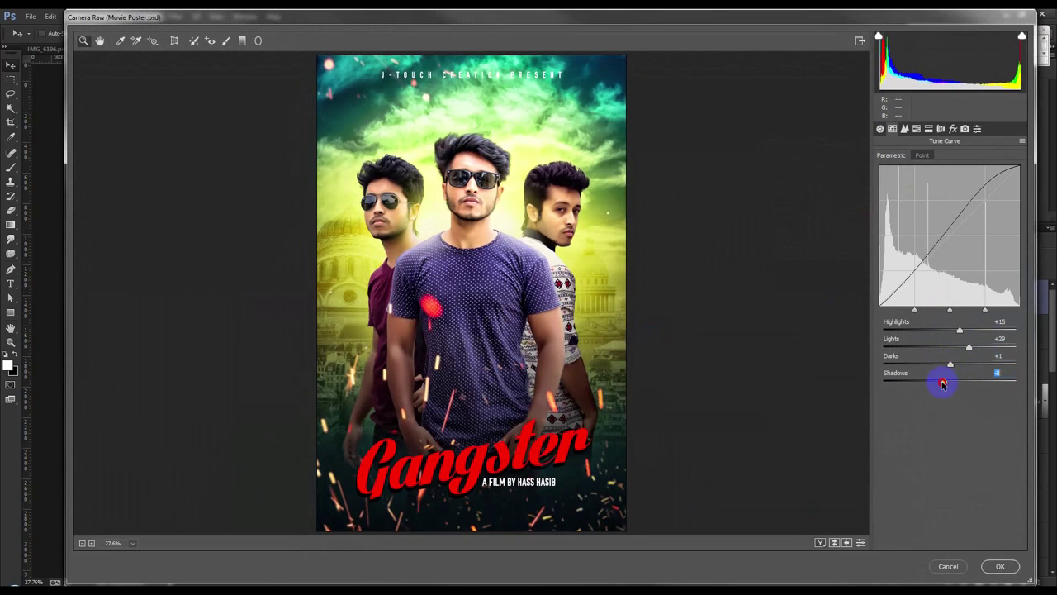
pyautogui.click(1000, 566)
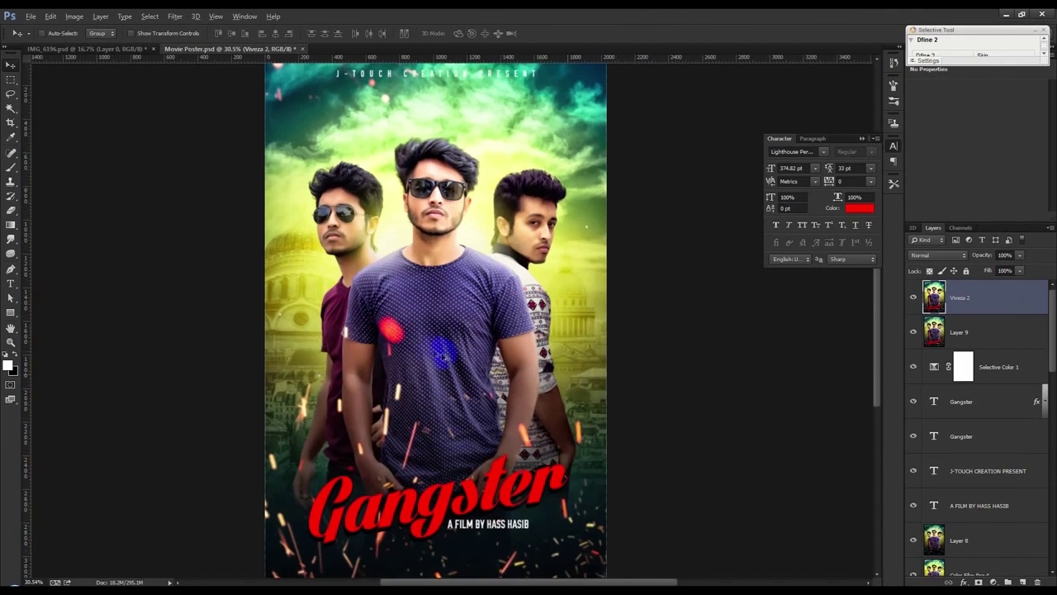
pyautogui.scroll(-2, 433, 353)
pyautogui.scroll(1, 434, 353)
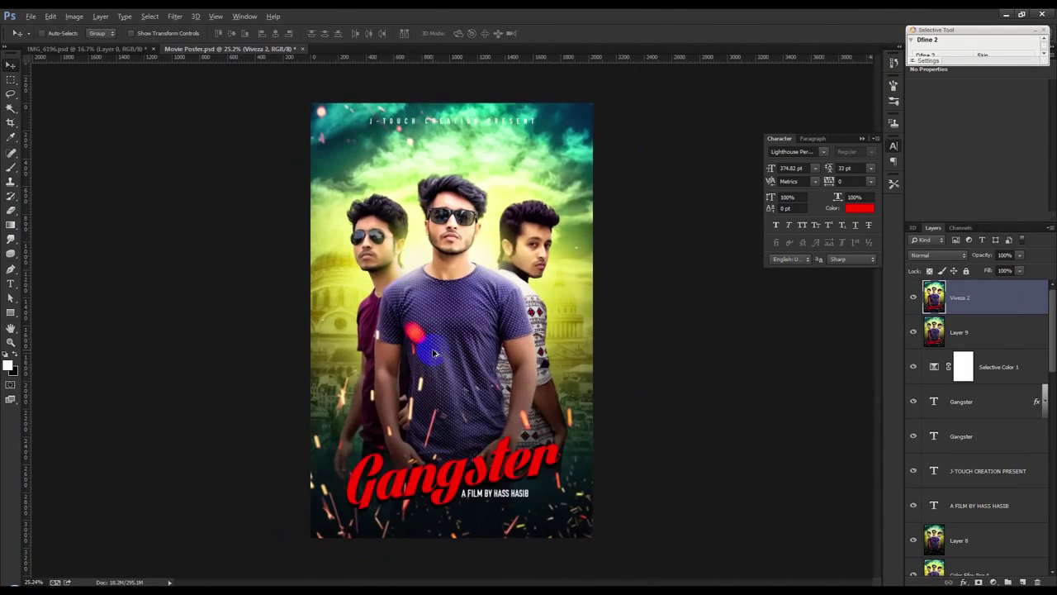